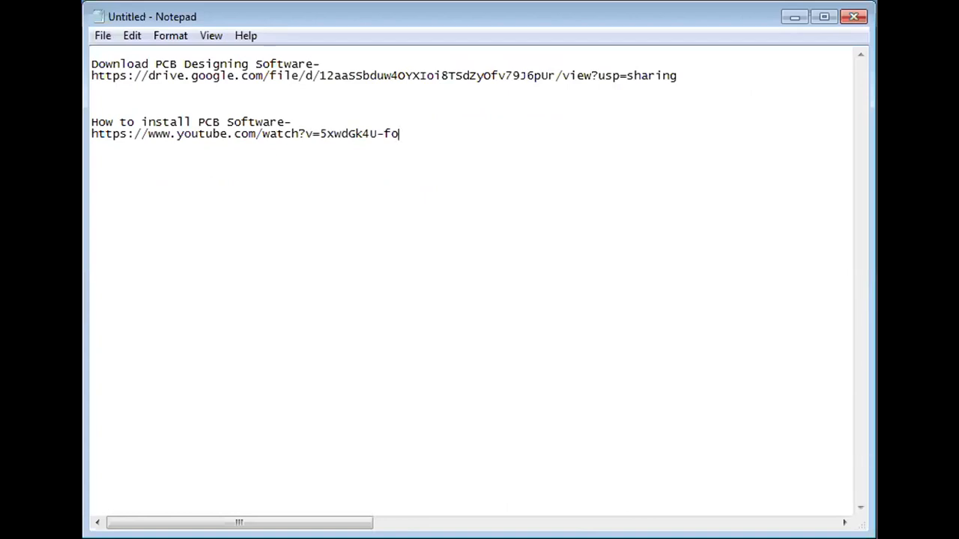
Step: Examine the PCB software download link and the installation video link in the note
{"action": "left_click_drag", "start_coordinate": [868, 310], "coordinate": [859, 311]}
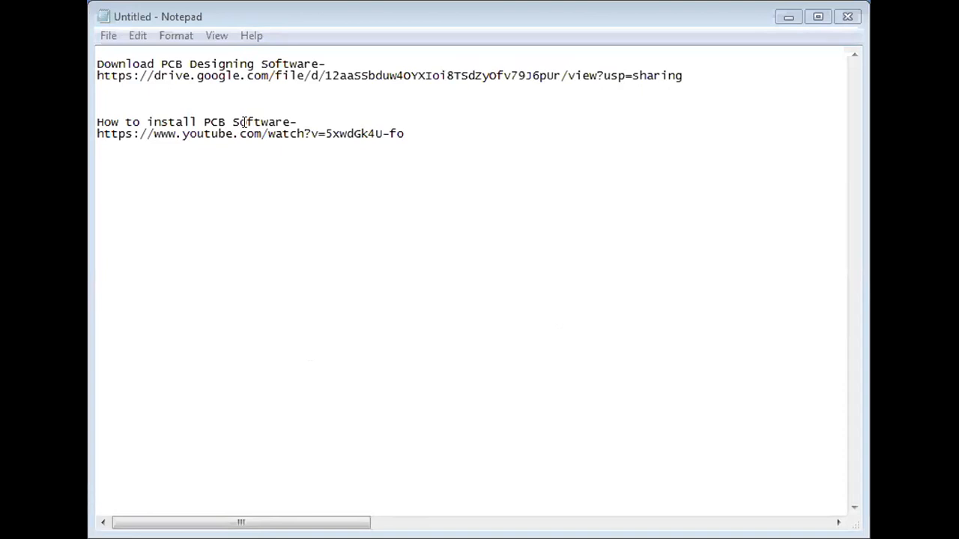
{"action": "left_click", "coordinate": [97, 74]}
{"action": "left_click_drag", "start_coordinate": [97, 75], "coordinate": [700, 75]}
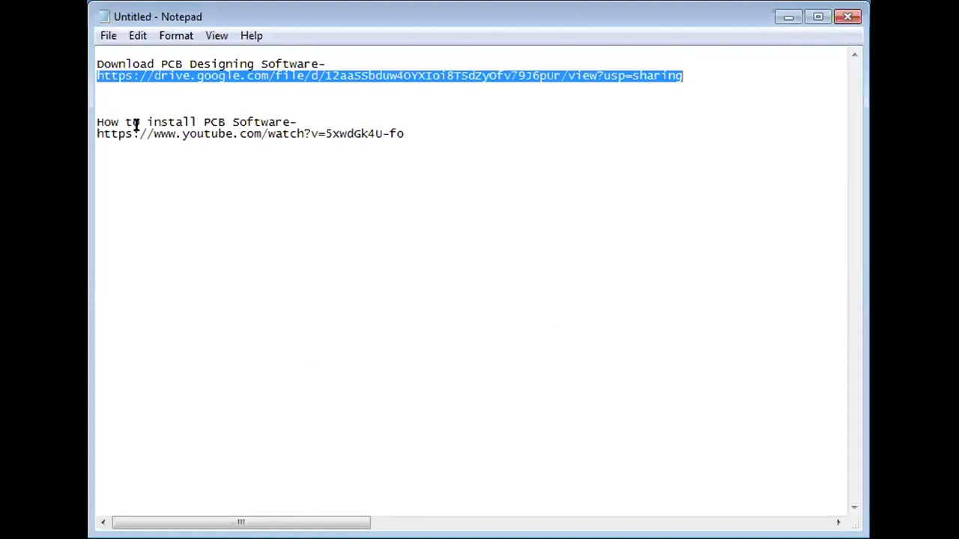
{"action": "left_click_drag", "start_coordinate": [98, 133], "coordinate": [407, 137]}
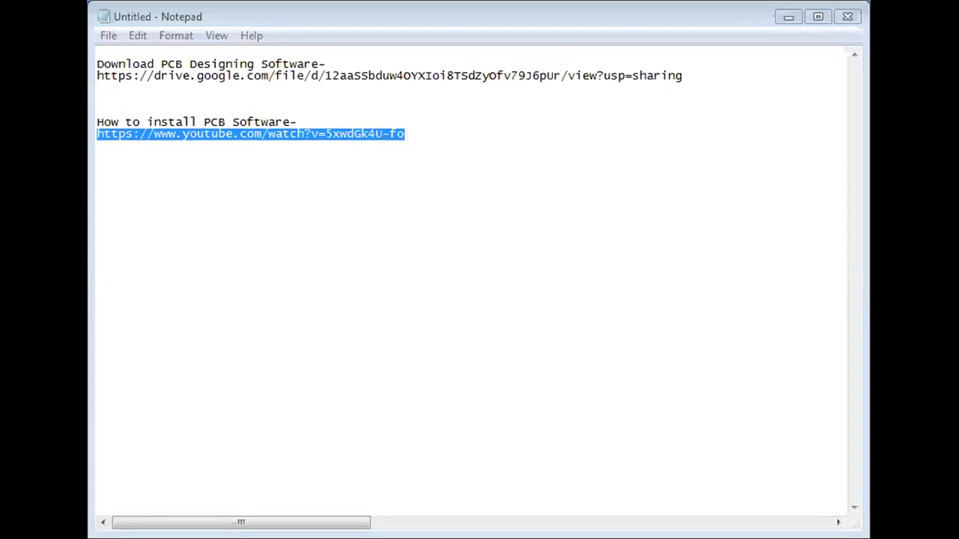
{"action": "left_click", "coordinate": [309, 193]}
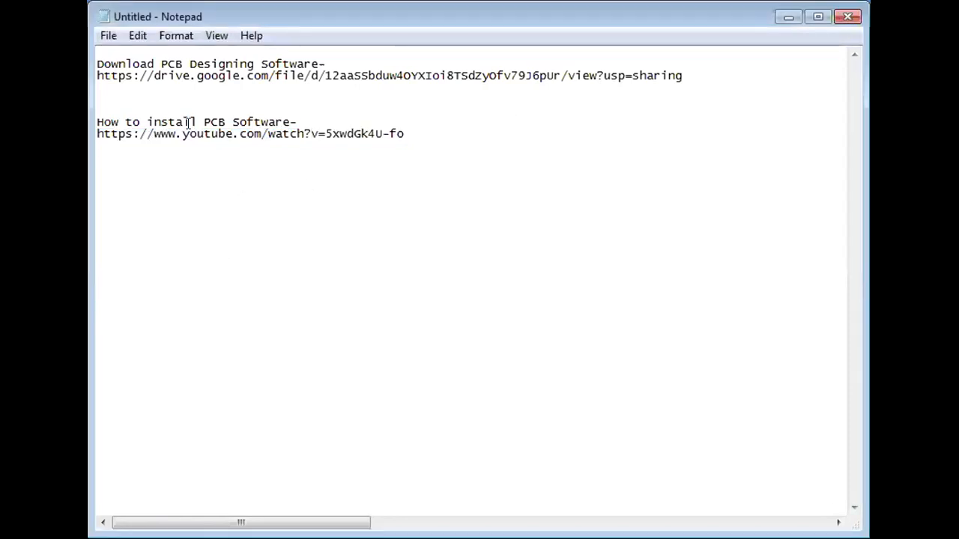
{"action": "left_click_drag", "start_coordinate": [96, 63], "coordinate": [398, 60]}
{"action": "left_click", "coordinate": [394, 64]}
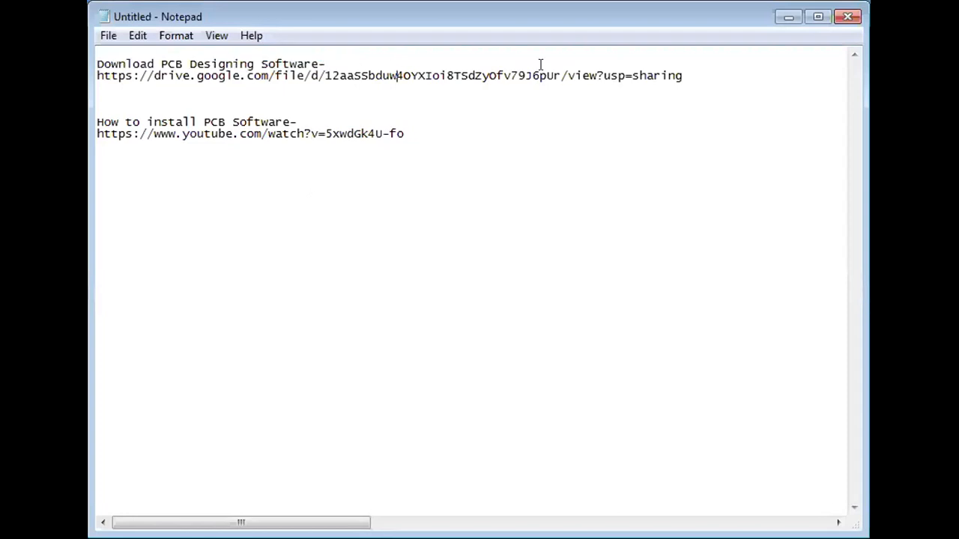
{"action": "left_click_drag", "start_coordinate": [680, 69], "coordinate": [94, 77]}
{"action": "left_click", "coordinate": [259, 134]}
{"action": "left_click_drag", "start_coordinate": [401, 126], "coordinate": [96, 133]}
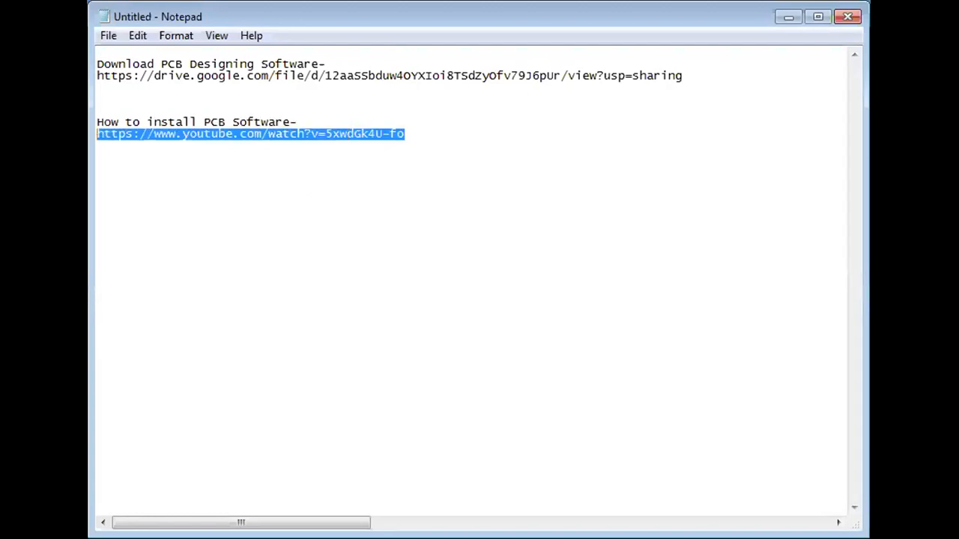
{"action": "left_click", "coordinate": [96, 111]}
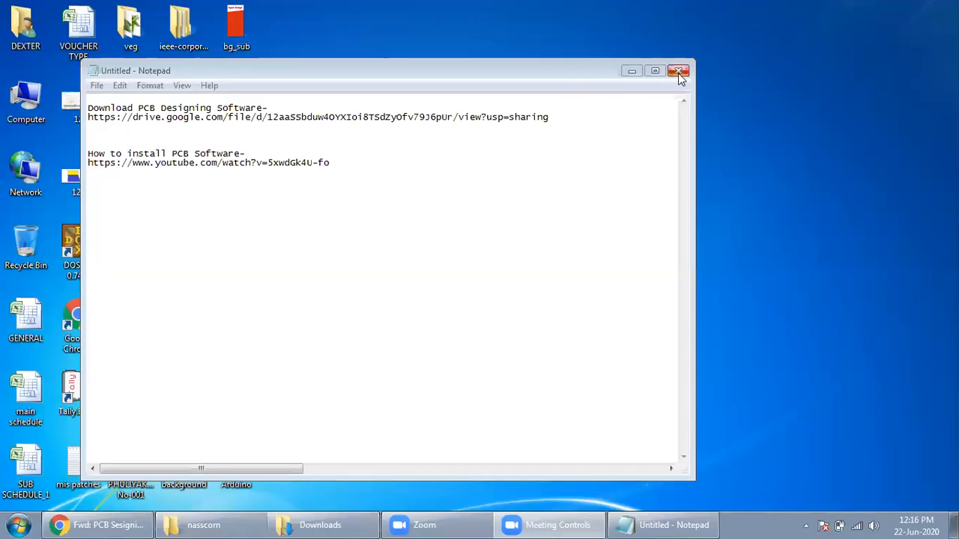
Step: Close the note without saving it and launch ISIS Professional in a maximized window
{"action": "left_click", "coordinate": [679, 73]}
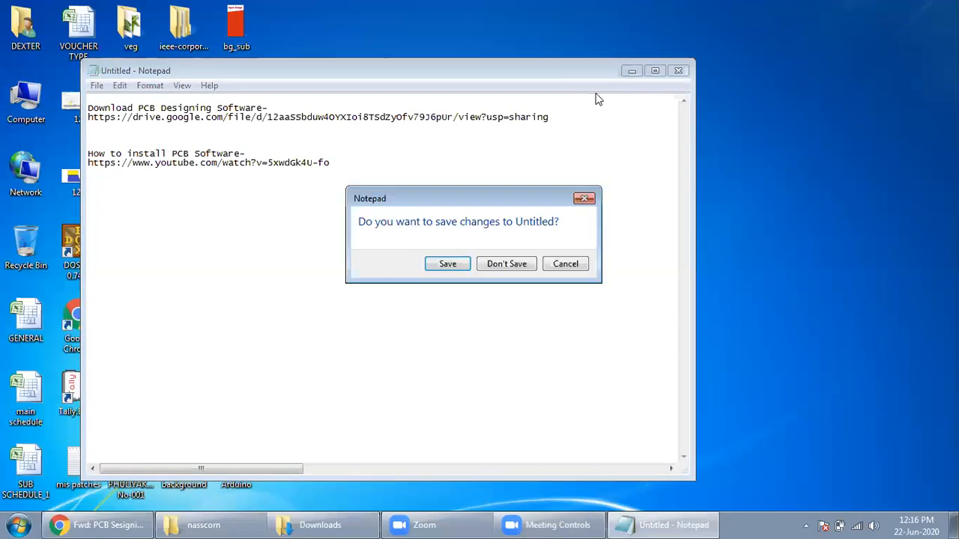
{"action": "left_click", "coordinate": [502, 266]}
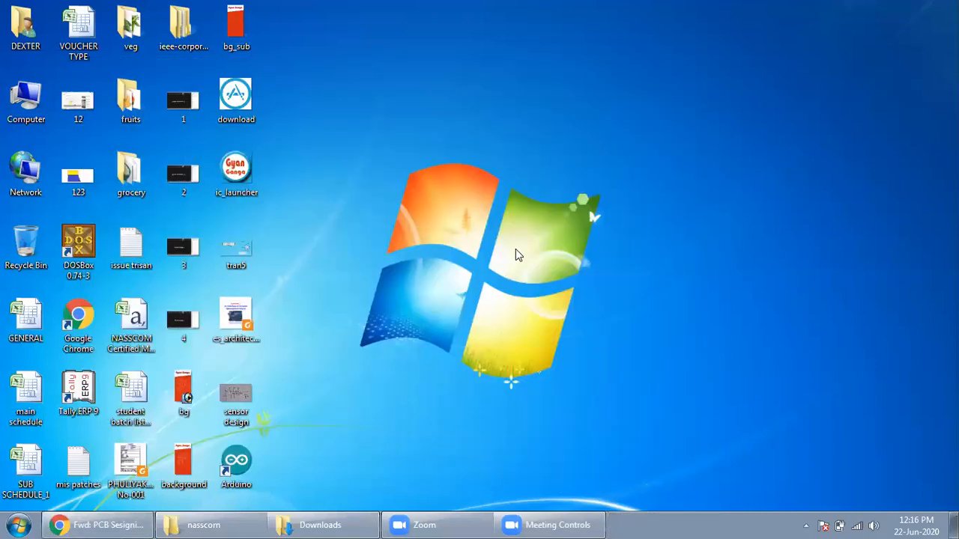
{"action": "left_click", "coordinate": [16, 524]}
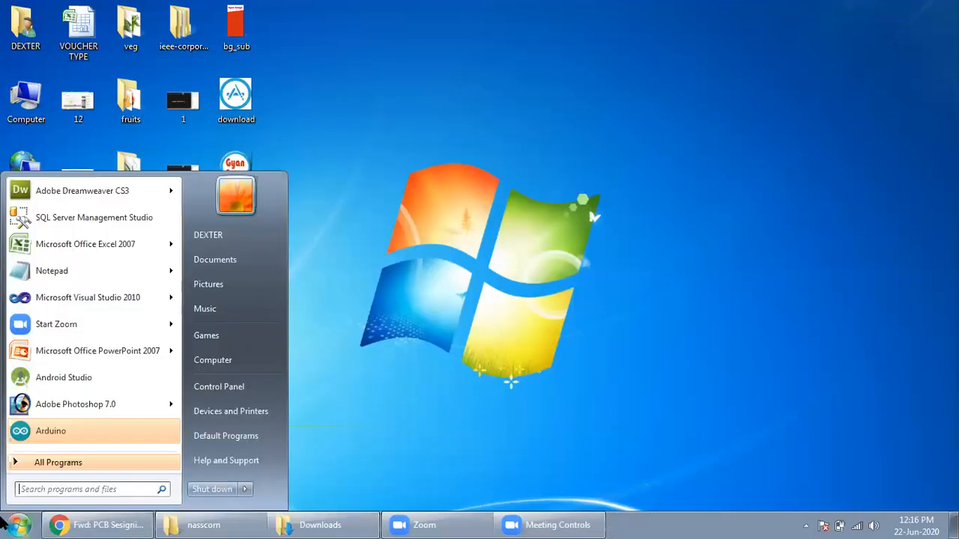
{"action": "type", "text": "isis"}
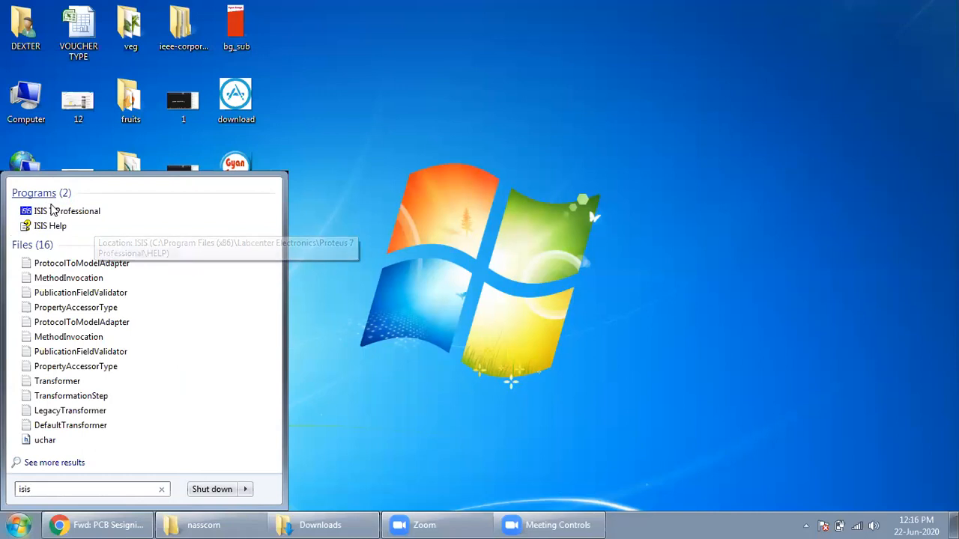
{"action": "left_click", "coordinate": [85, 214]}
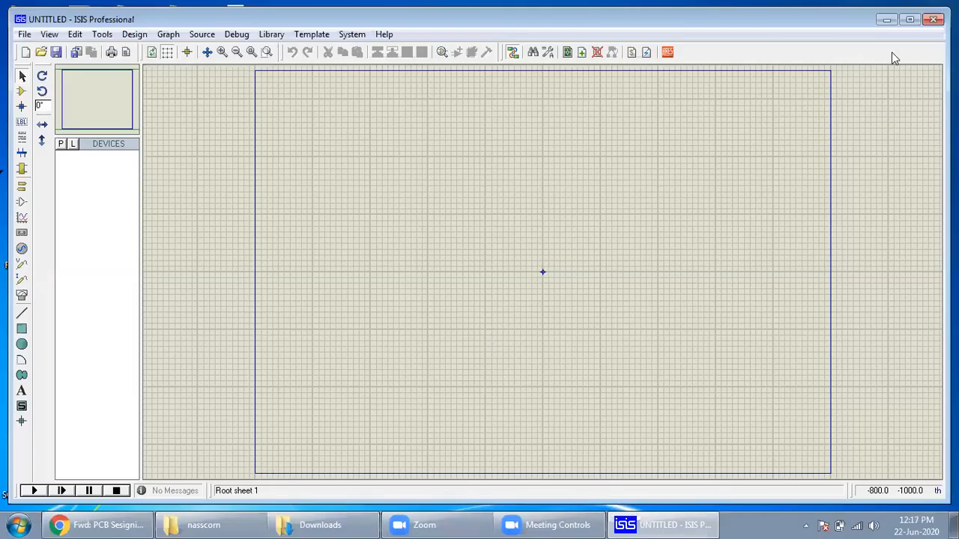
{"action": "left_click", "coordinate": [910, 21]}
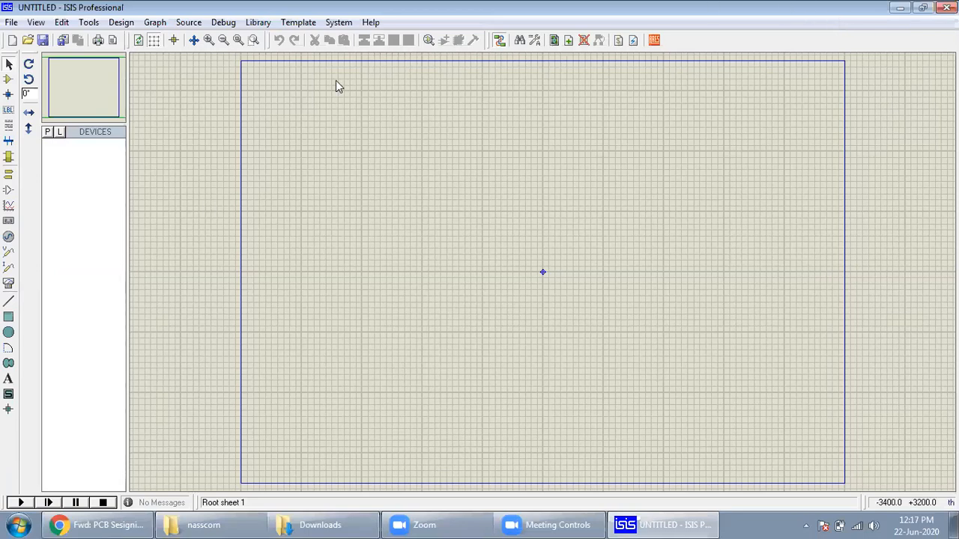
Step: Open the sensor design image from the desktop and place it in a narrower window on the right half of the display
{"action": "left_click", "coordinate": [900, 7]}
{"action": "double_click", "coordinate": [237, 396]}
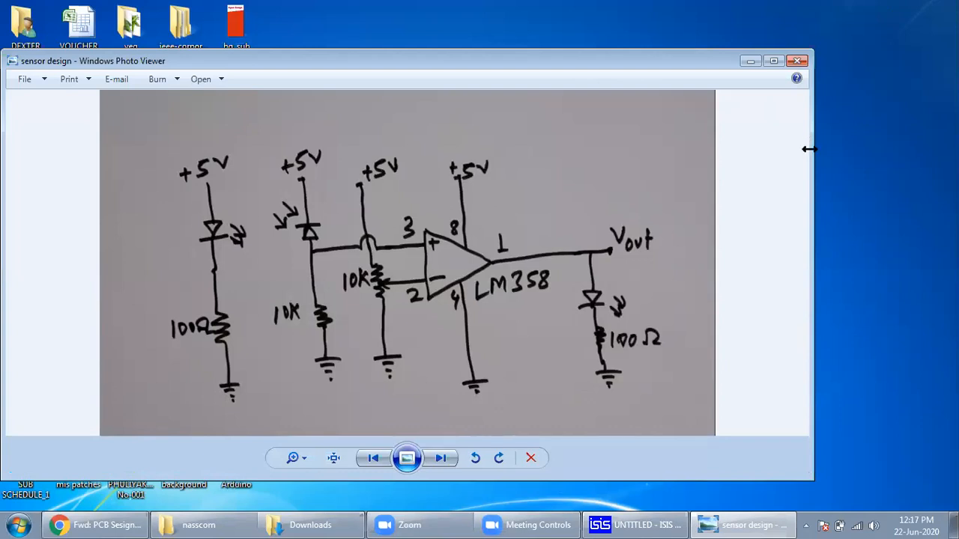
{"action": "left_click_drag", "start_coordinate": [809, 149], "coordinate": [443, 149]}
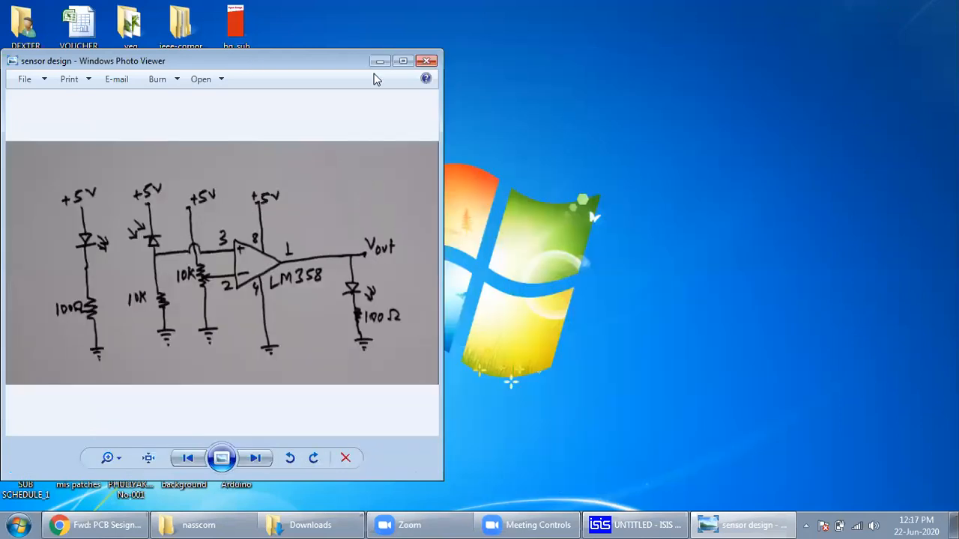
{"action": "left_click_drag", "start_coordinate": [232, 61], "coordinate": [752, 45]}
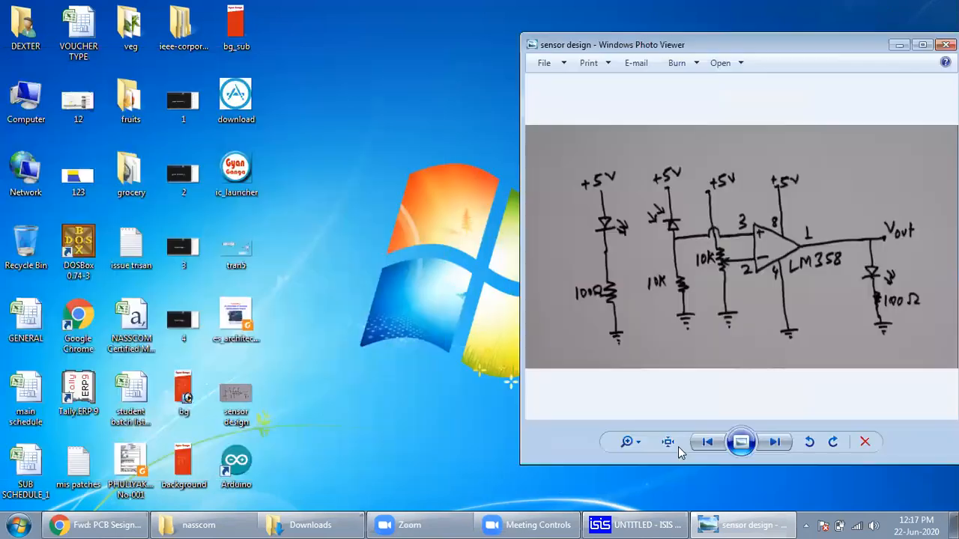
Step: Bring ISIS Professional back and resize its window to sit beside the sensor design image
{"action": "left_click", "coordinate": [649, 522]}
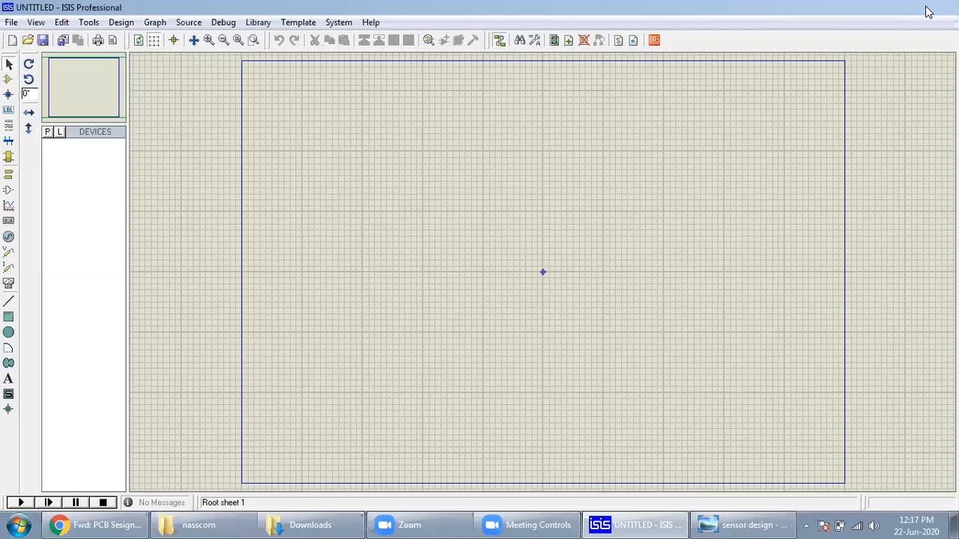
{"action": "left_click", "coordinate": [928, 11]}
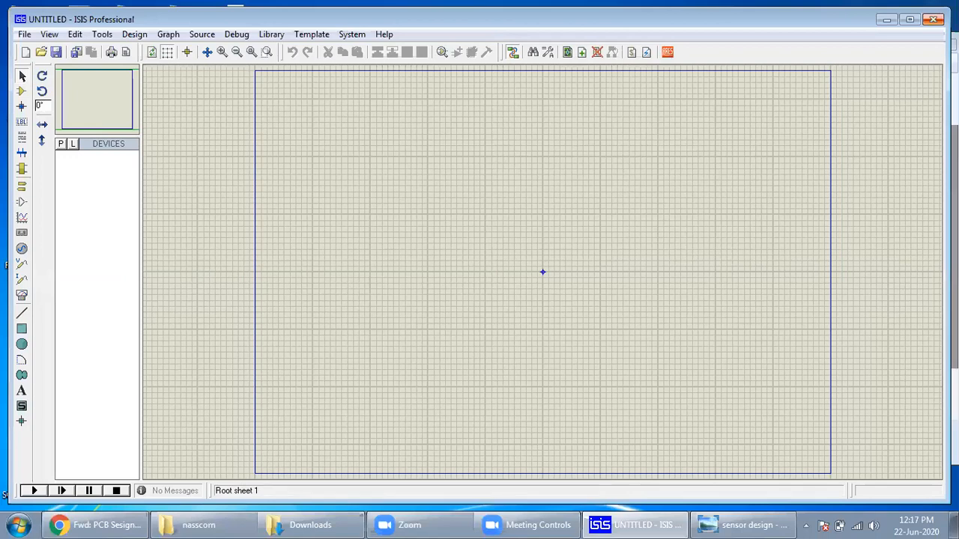
{"action": "left_click_drag", "start_coordinate": [949, 122], "coordinate": [583, 122]}
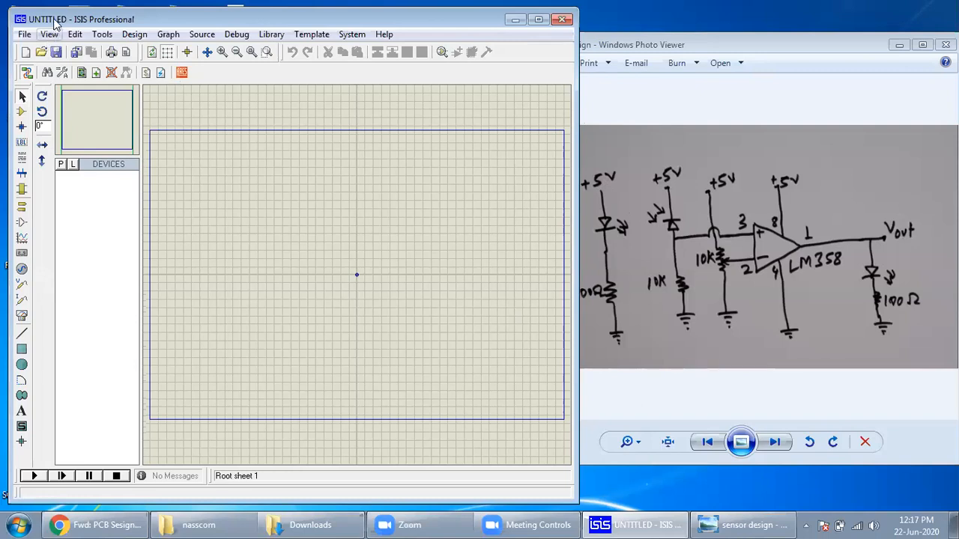
{"action": "left_click_drag", "start_coordinate": [54, 23], "coordinate": [44, 17]}
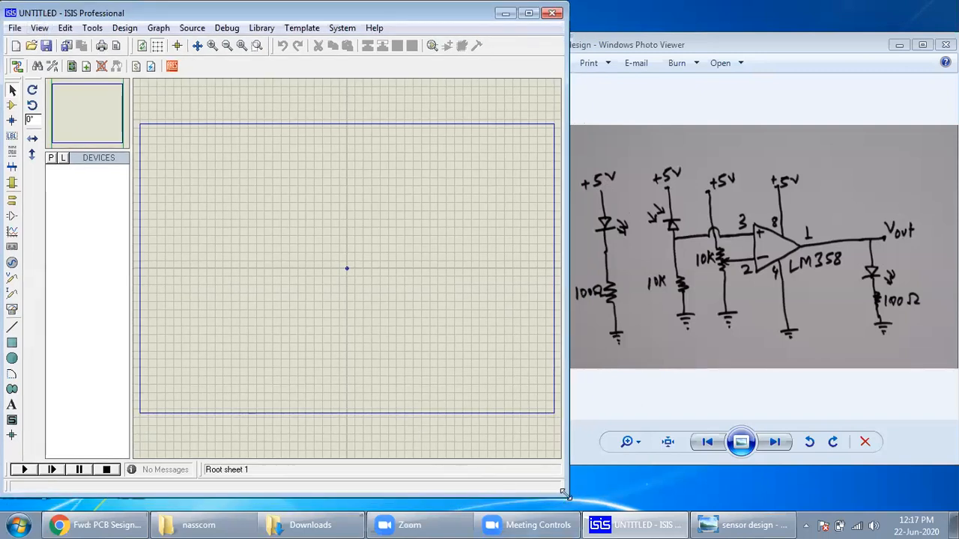
{"action": "left_click_drag", "start_coordinate": [565, 492], "coordinate": [565, 508]}
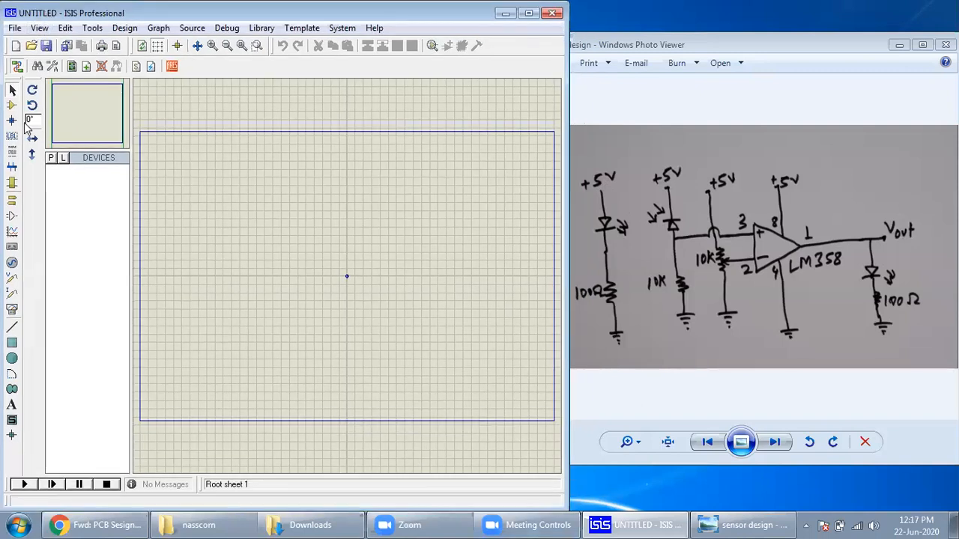
Step: Search the device library for "led" and add LED-RED to the schematic's device list
{"action": "left_click", "coordinate": [52, 159]}
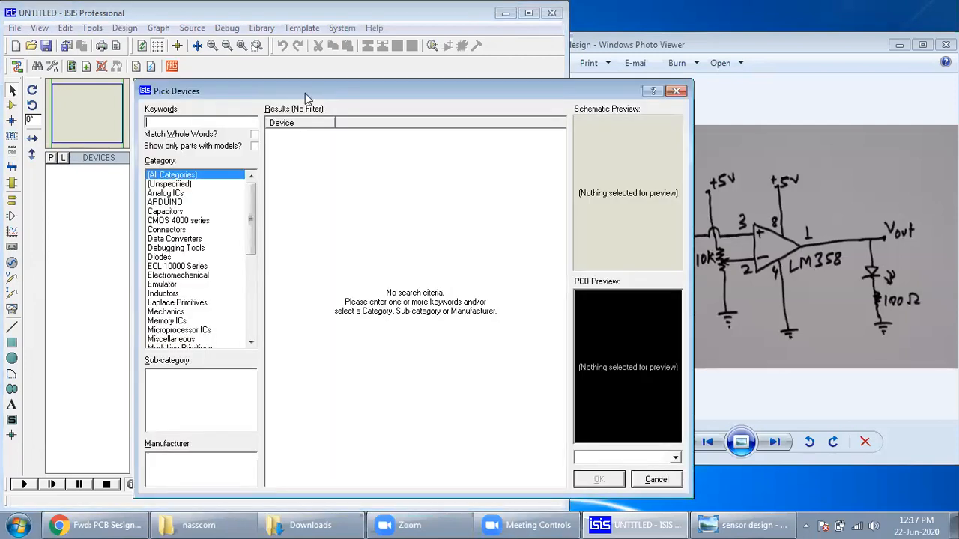
{"action": "left_click_drag", "start_coordinate": [306, 97], "coordinate": [302, 86]}
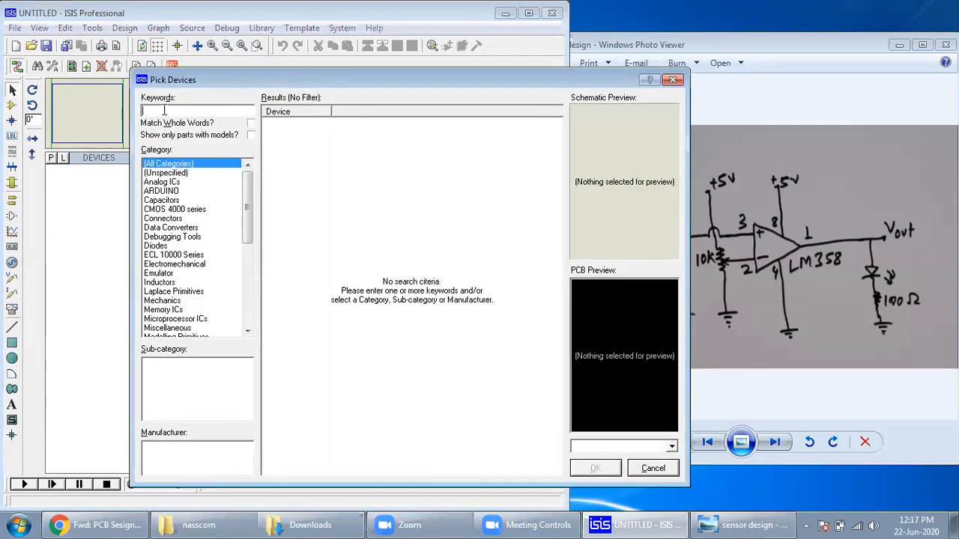
{"action": "left_click_drag", "start_coordinate": [246, 203], "coordinate": [246, 285]}
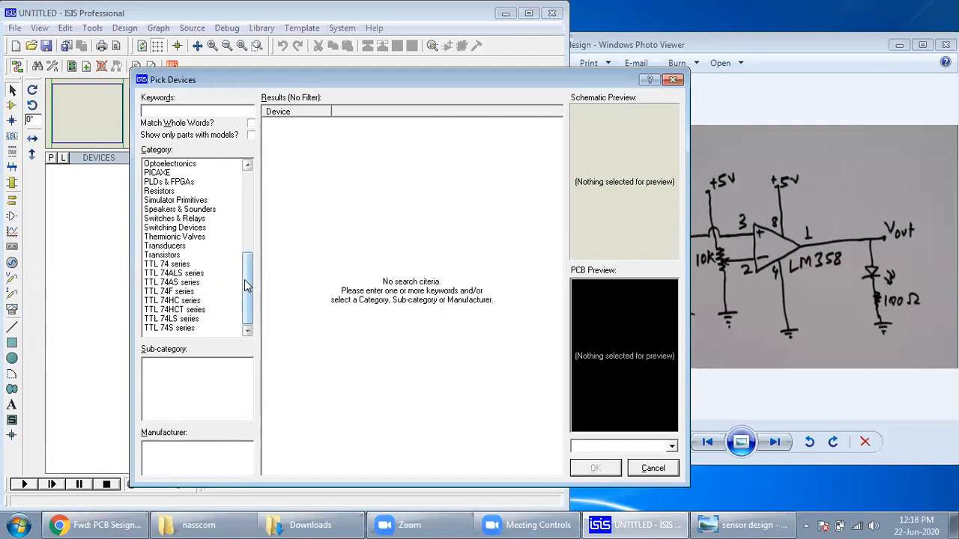
{"action": "left_click_drag", "start_coordinate": [246, 286], "coordinate": [248, 199]}
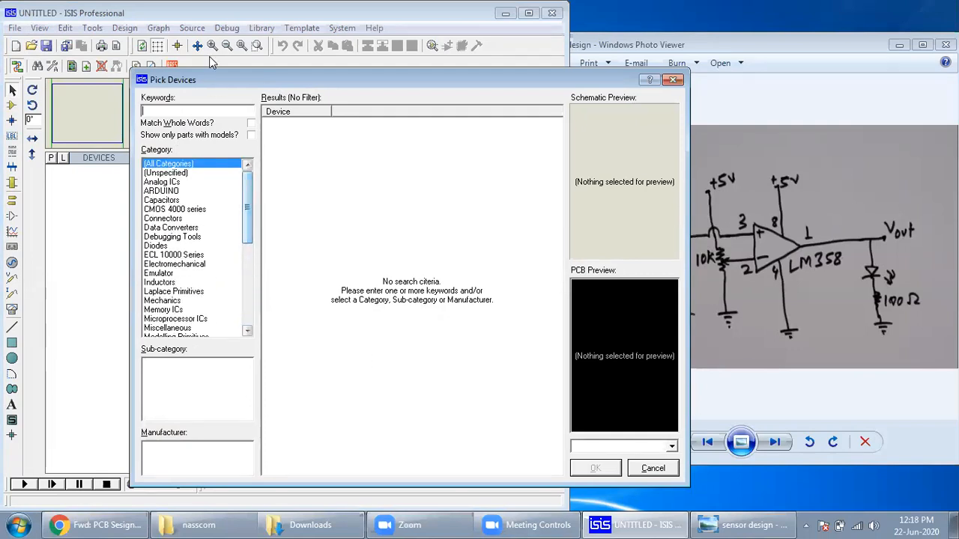
{"action": "left_click_drag", "start_coordinate": [439, 77], "coordinate": [380, 75]}
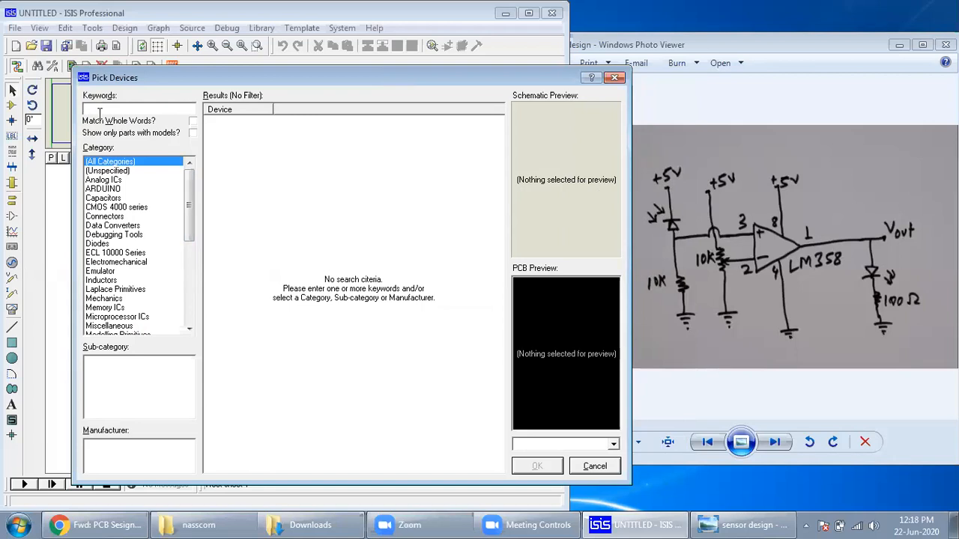
{"action": "type", "text": "led"}
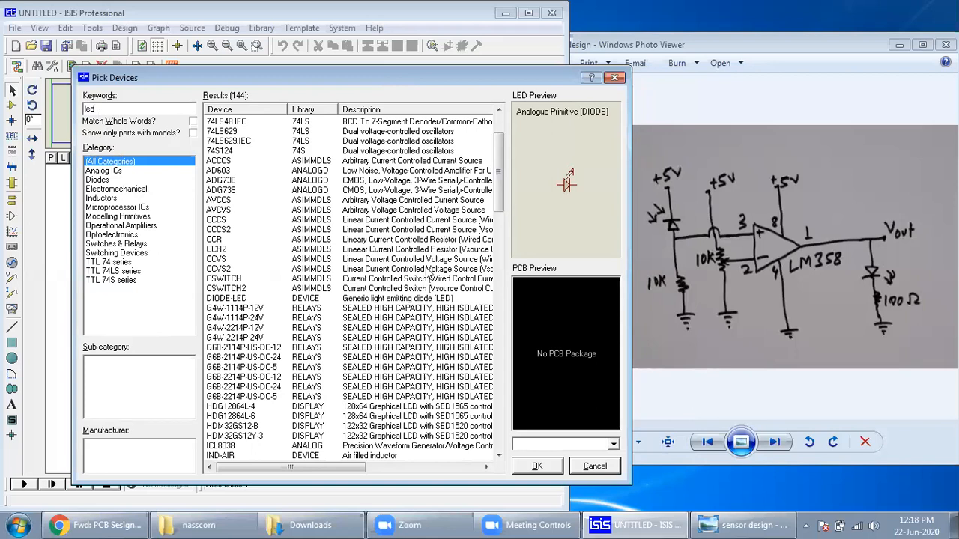
{"action": "left_click_drag", "start_coordinate": [500, 174], "coordinate": [499, 220]}
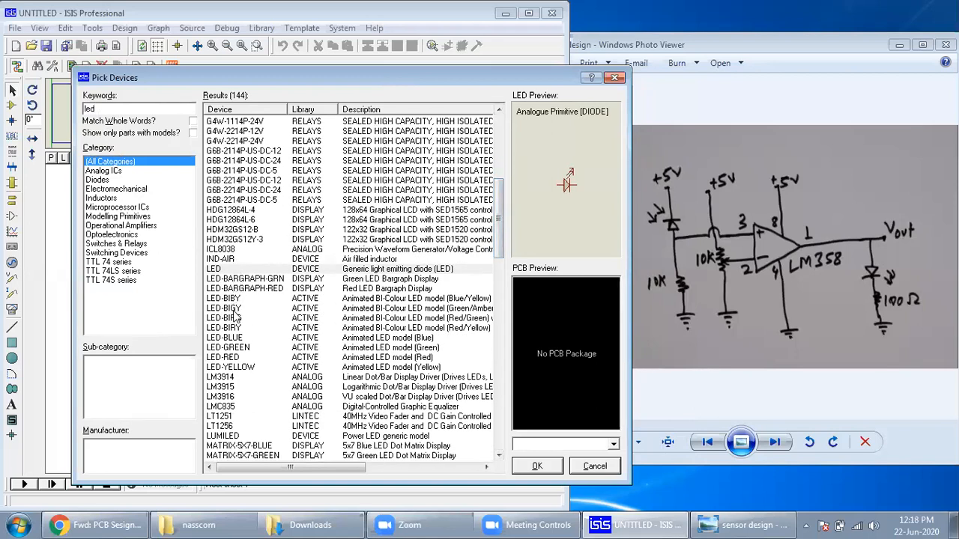
{"action": "left_click", "coordinate": [227, 360]}
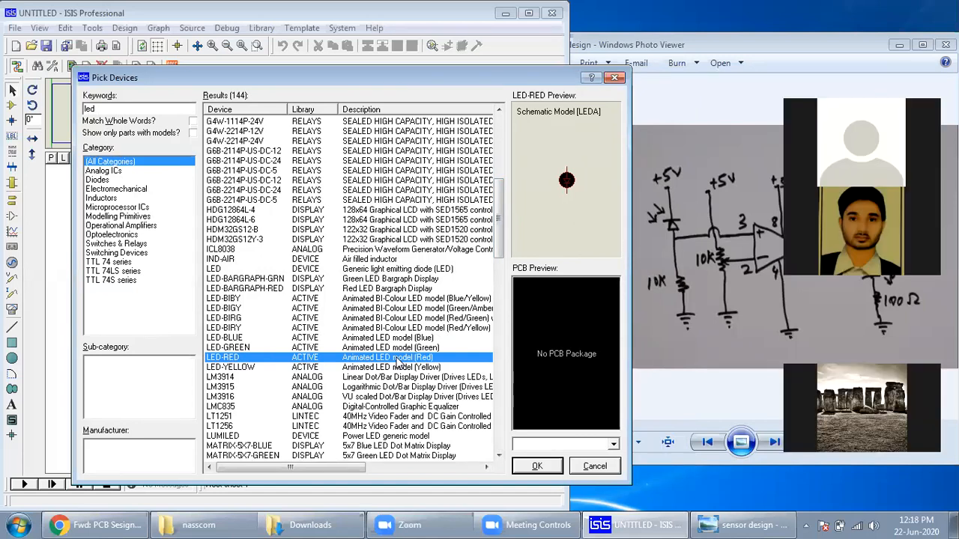
{"action": "double_click", "coordinate": [400, 359]}
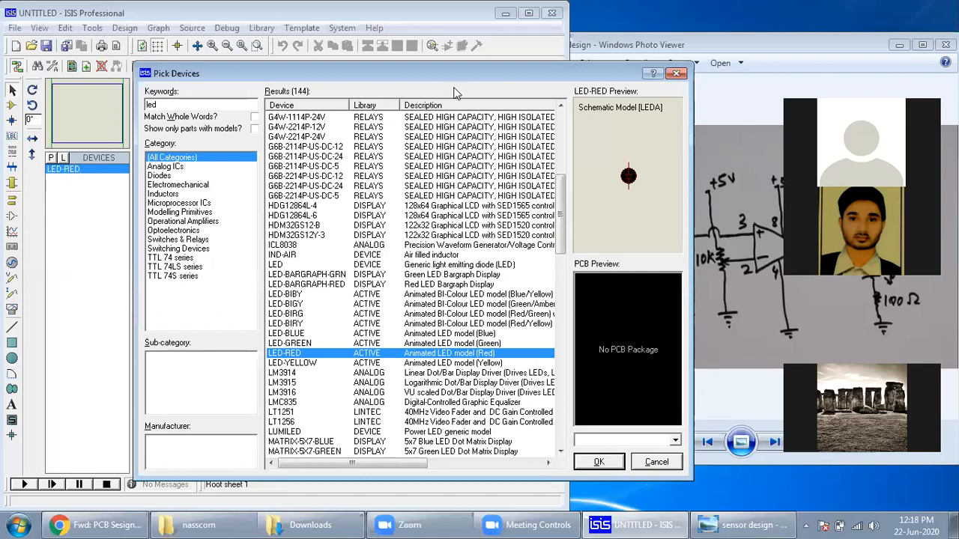
Step: Add LED-GREEN from the same search results to the device list, keeping the reference circuit in view
{"action": "left_click_drag", "start_coordinate": [484, 73], "coordinate": [394, 76]}
{"action": "left_click_drag", "start_coordinate": [479, 77], "coordinate": [442, 77]}
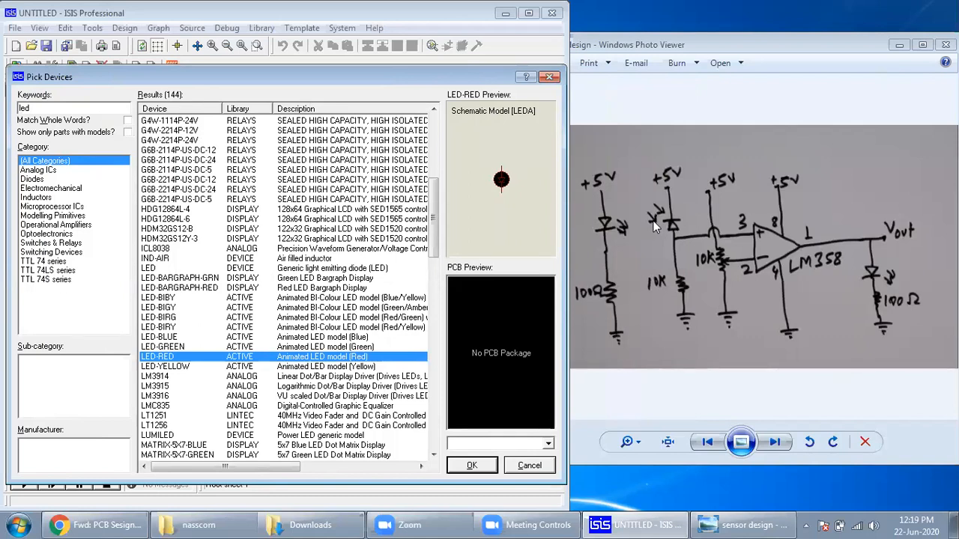
{"action": "left_click_drag", "start_coordinate": [403, 78], "coordinate": [465, 72]}
{"action": "left_click", "coordinate": [227, 343]}
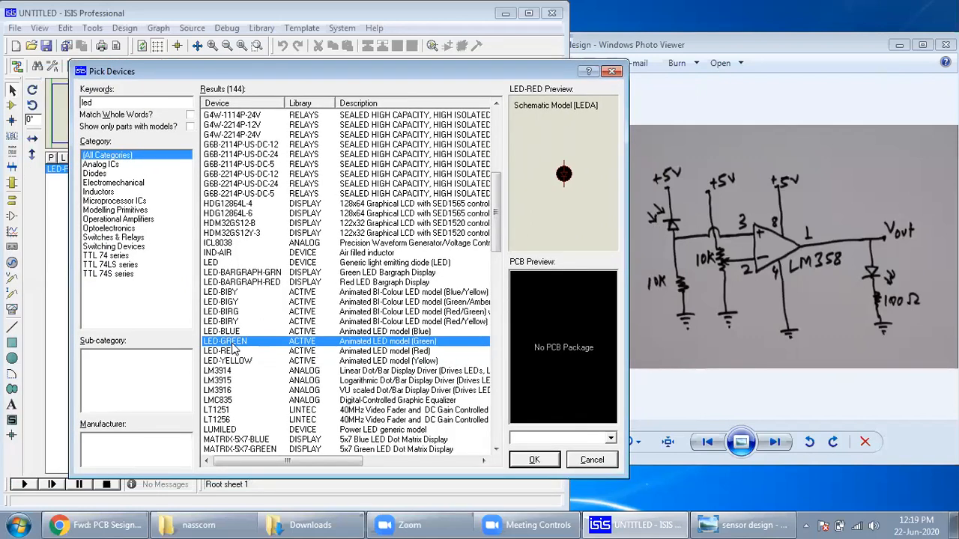
{"action": "double_click", "coordinate": [232, 345]}
{"action": "left_click_drag", "start_coordinate": [271, 72], "coordinate": [299, 70]}
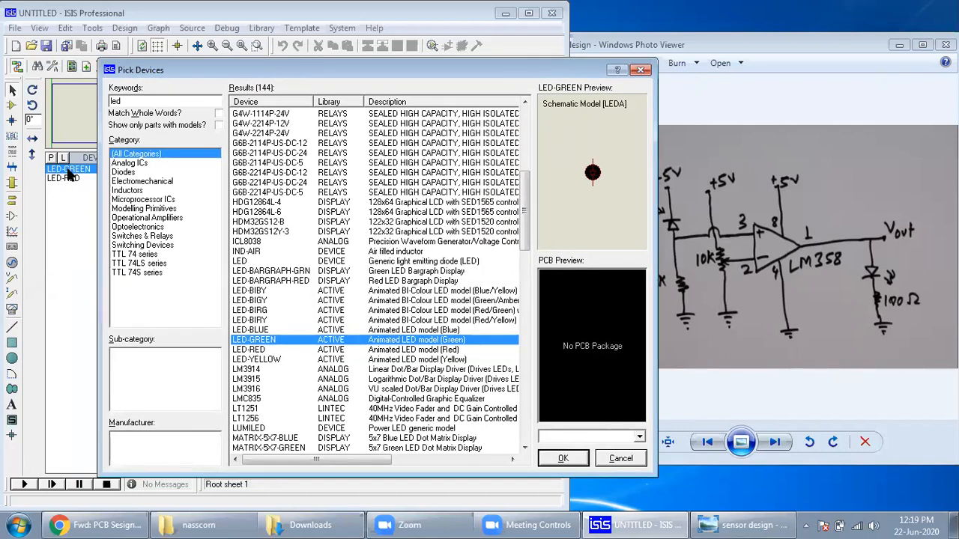
{"action": "left_click_drag", "start_coordinate": [468, 73], "coordinate": [431, 67]}
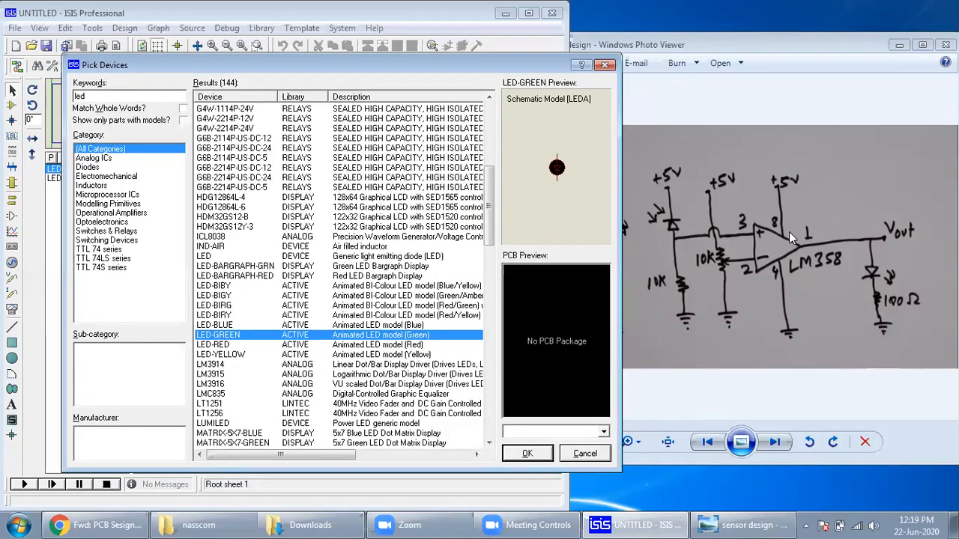
Step: Search the device library for "lm358", compare the matches, and add the NATOA-library LM358 to the device list
{"action": "left_click_drag", "start_coordinate": [97, 98], "coordinate": [73, 97]}
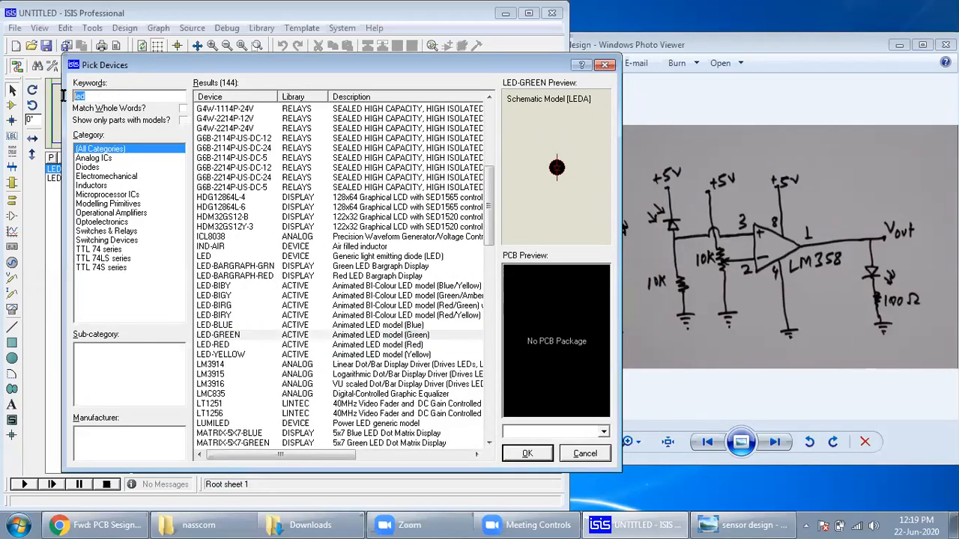
{"action": "type", "text": "lm358"}
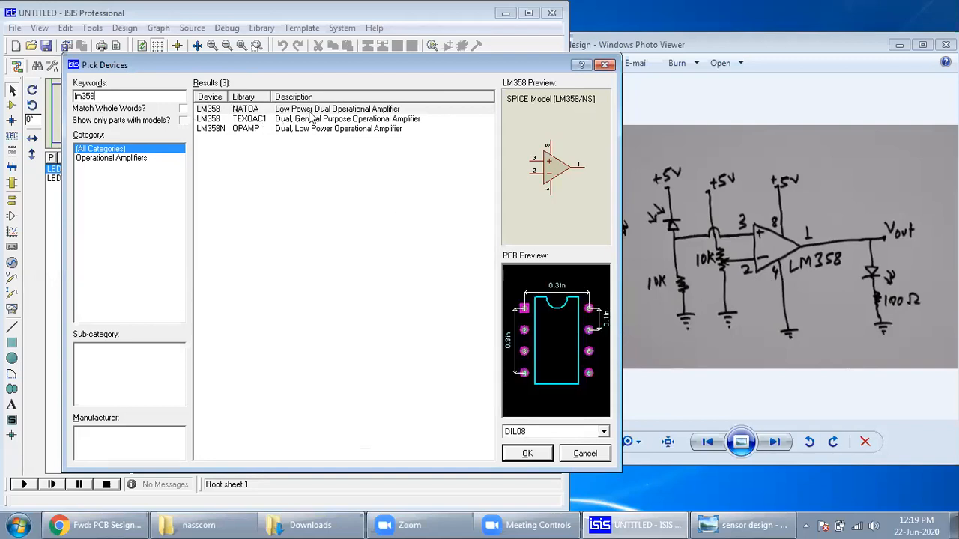
{"action": "left_click", "coordinate": [377, 118]}
{"action": "left_click", "coordinate": [359, 129]}
{"action": "left_click", "coordinate": [359, 120]}
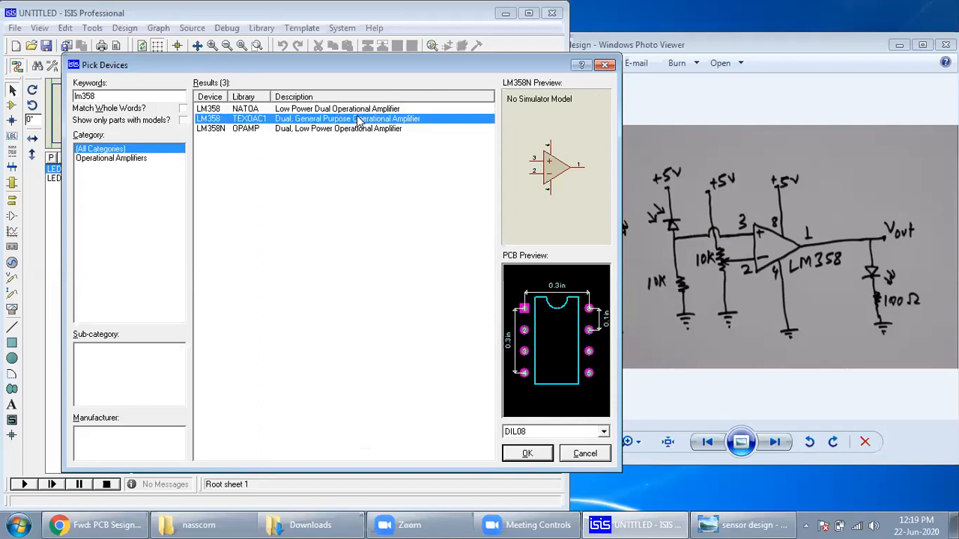
{"action": "left_click", "coordinate": [358, 109]}
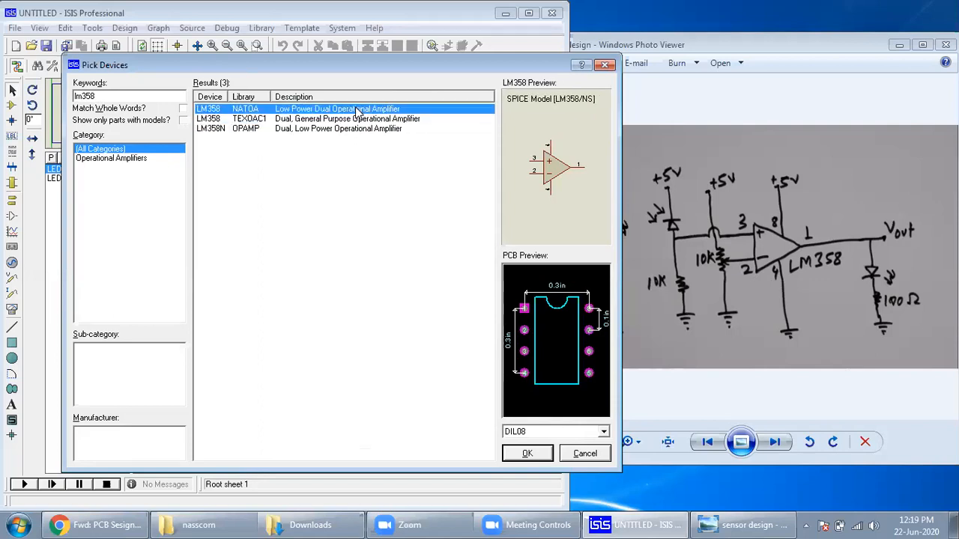
{"action": "double_click", "coordinate": [358, 111]}
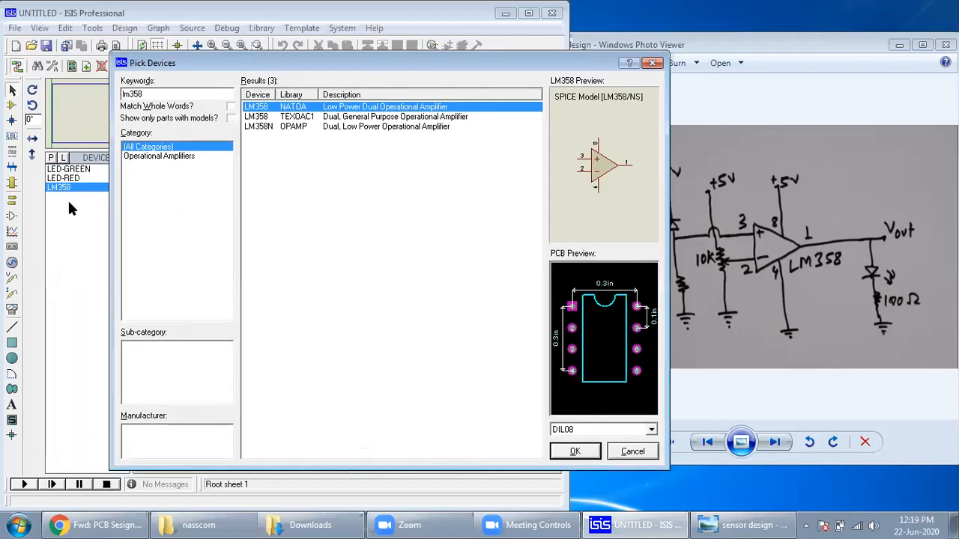
{"action": "left_click_drag", "start_coordinate": [541, 68], "coordinate": [470, 72]}
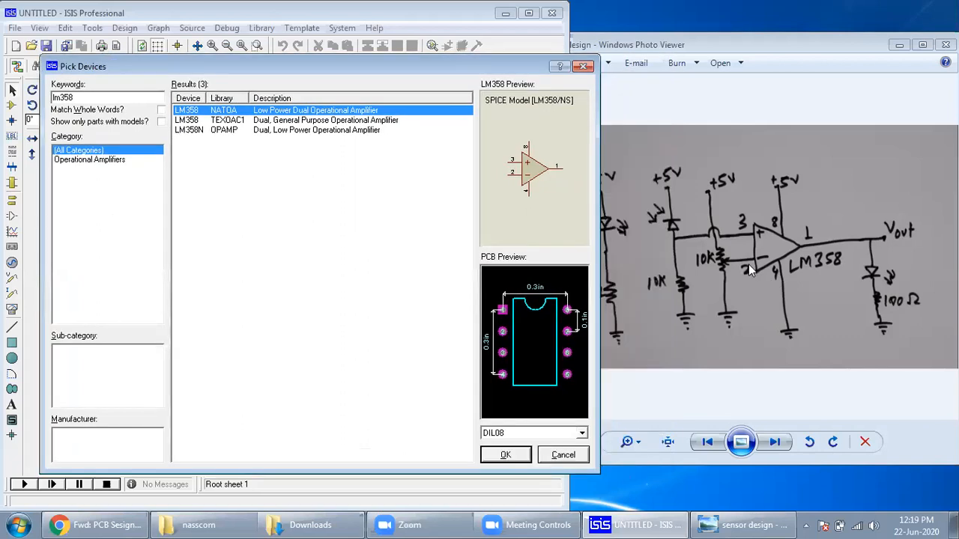
{"action": "double_click", "coordinate": [357, 112]}
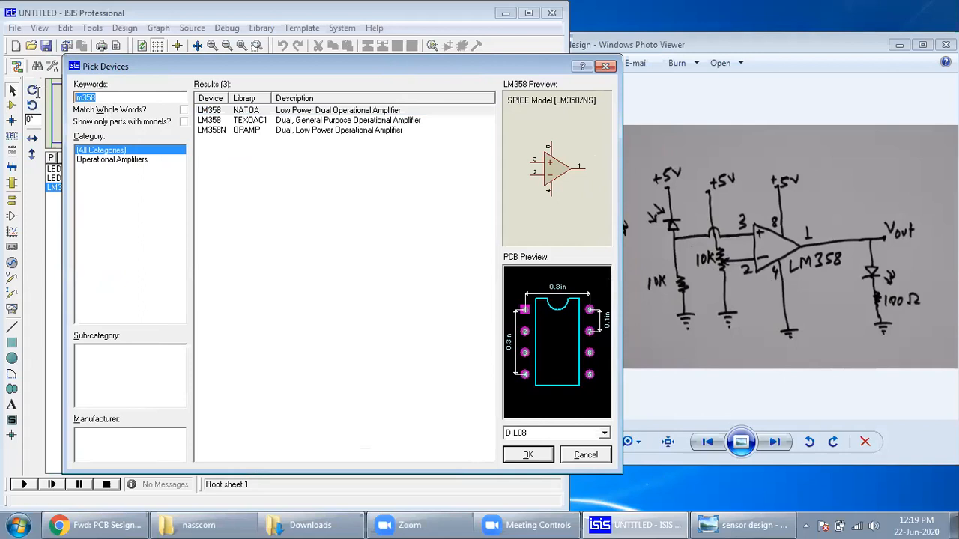
Step: Search the device library for "10k pot" and add the 3009Y-1-103LF trimmer to the device list
{"action": "type", "text": "l0k pot"}
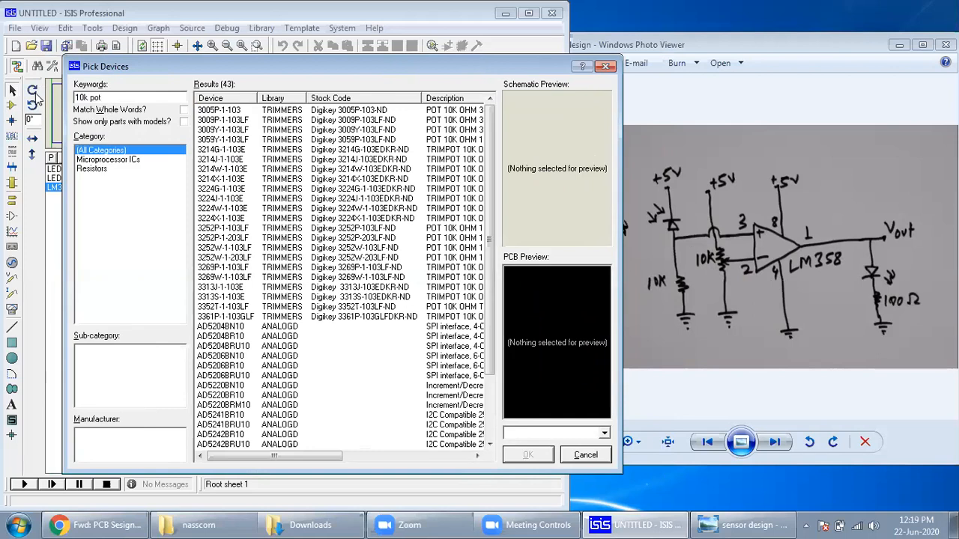
{"action": "left_click", "coordinate": [409, 110]}
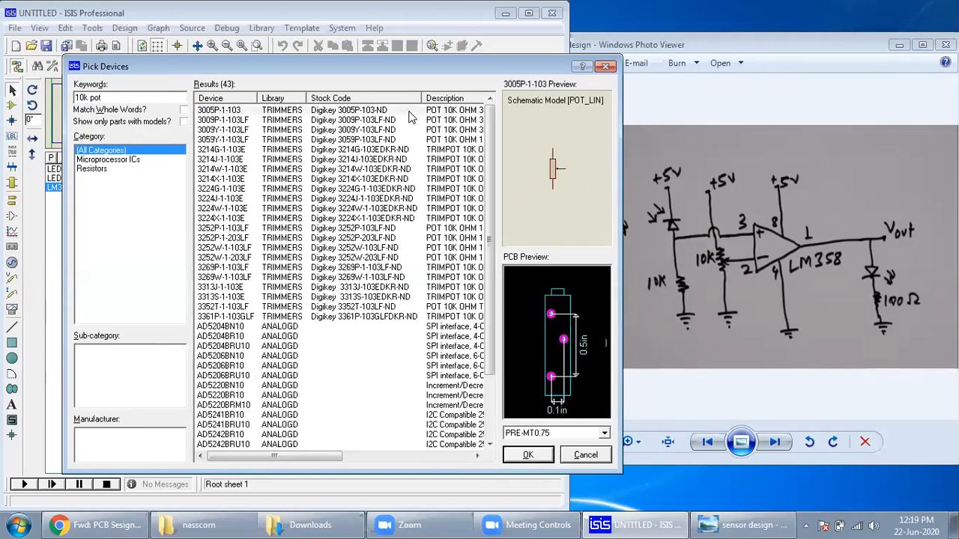
{"action": "left_click", "coordinate": [413, 120]}
{"action": "left_click", "coordinate": [413, 130]}
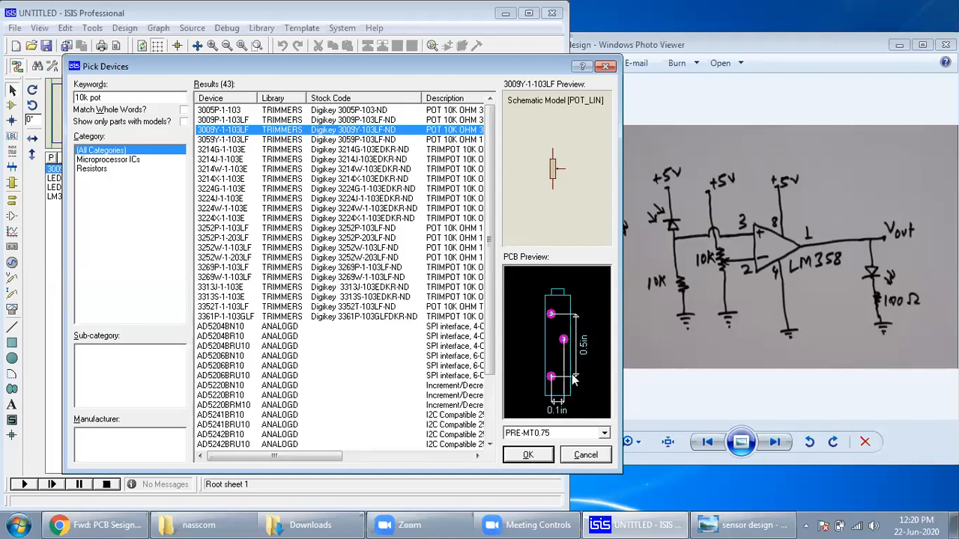
Step: Compare the descriptions and footprints of the other 10k potentiometers and add 3005P-1-103 to the device list
{"action": "left_click", "coordinate": [350, 111]}
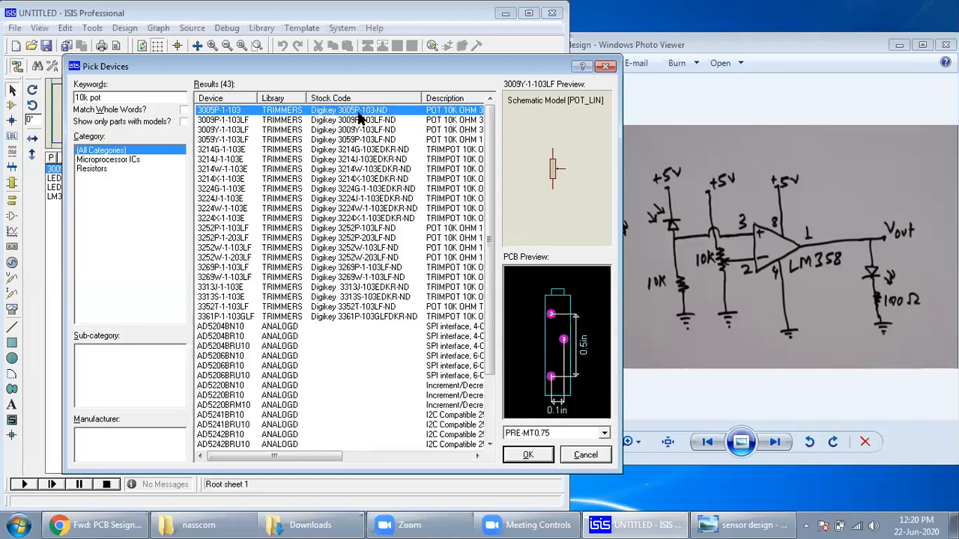
{"action": "left_click", "coordinate": [453, 118]}
{"action": "left_click", "coordinate": [453, 111]}
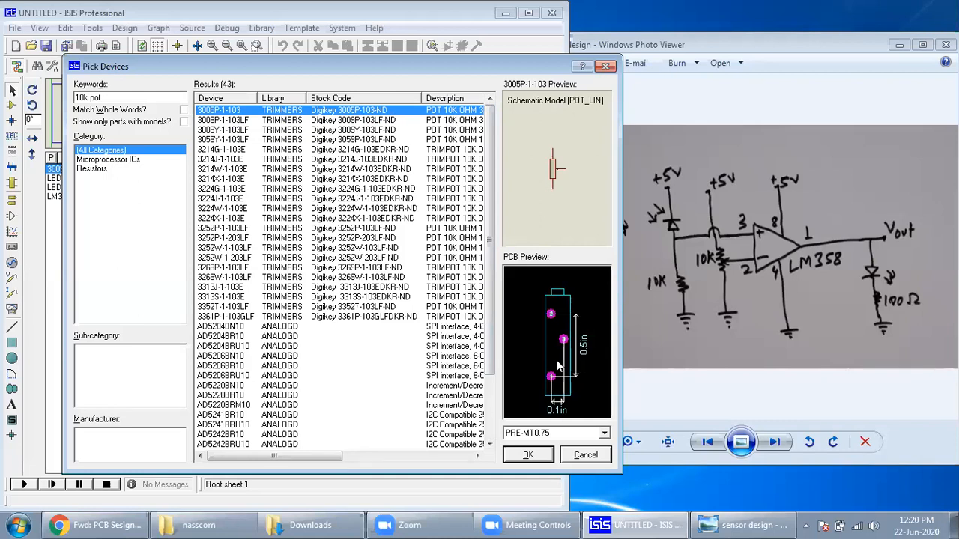
{"action": "left_click_drag", "start_coordinate": [488, 169], "coordinate": [484, 142]}
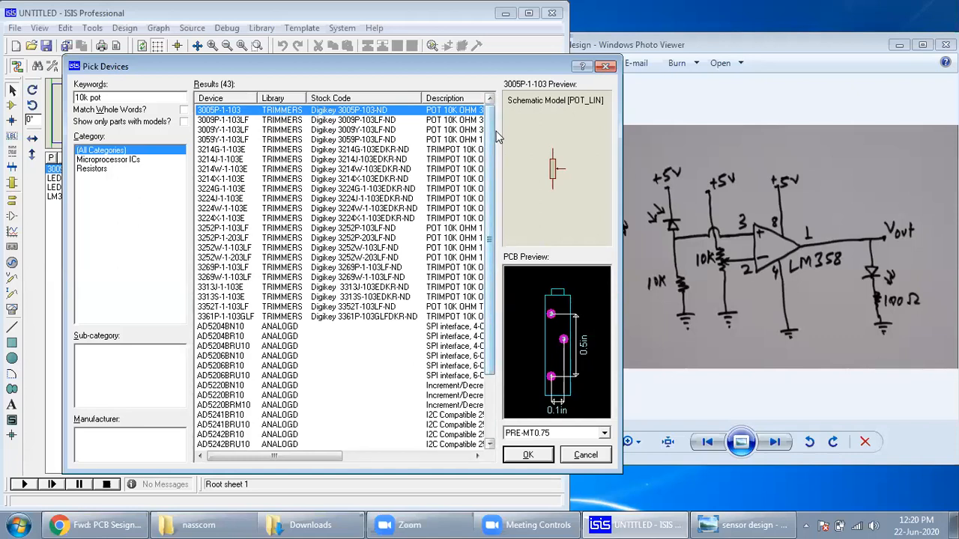
{"action": "left_click", "coordinate": [456, 130]}
{"action": "left_click", "coordinate": [456, 141]}
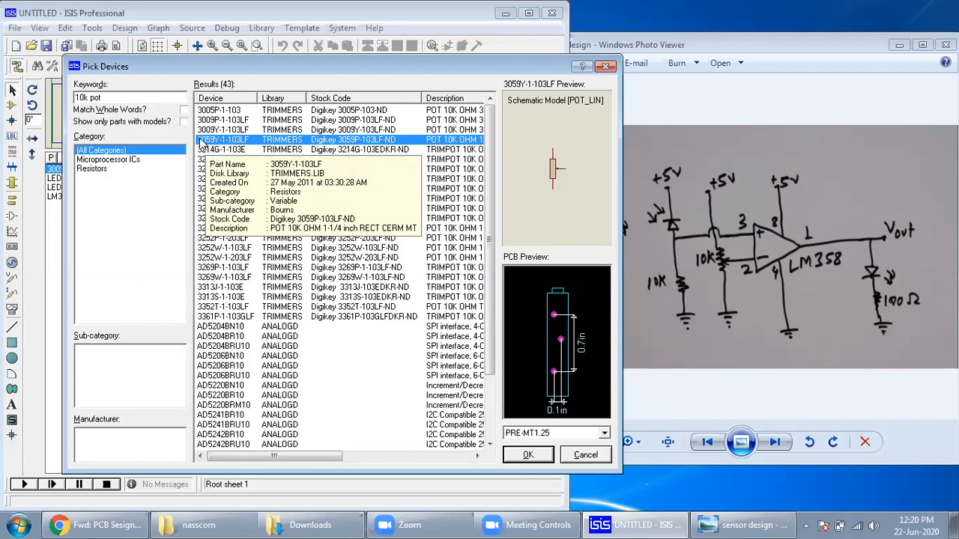
{"action": "left_click", "coordinate": [214, 112]}
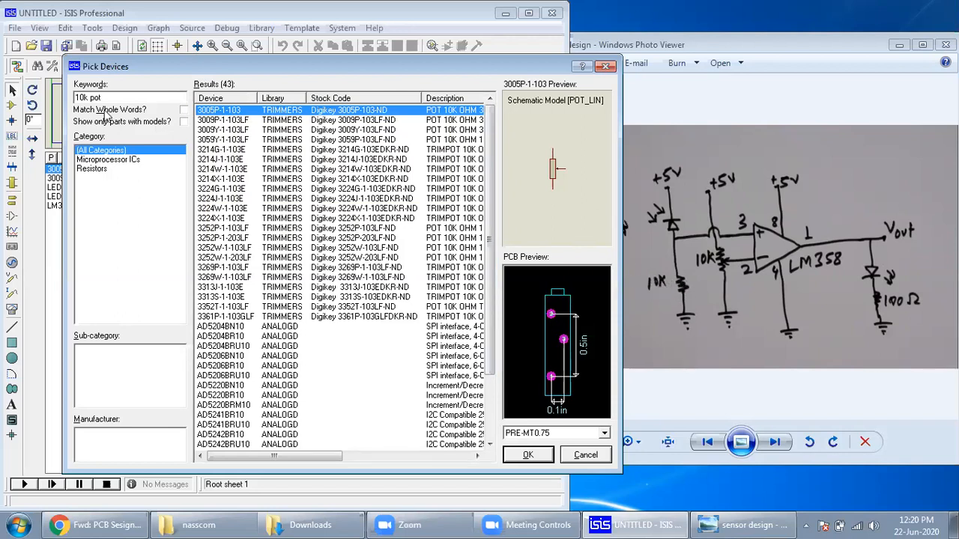
Step: Search the device library for "100 res" and restrict the results to the Resistors category
{"action": "left_click", "coordinate": [88, 98]}
{"action": "key", "text": "BackSpace"}
{"action": "key", "text": "BackSpace"}
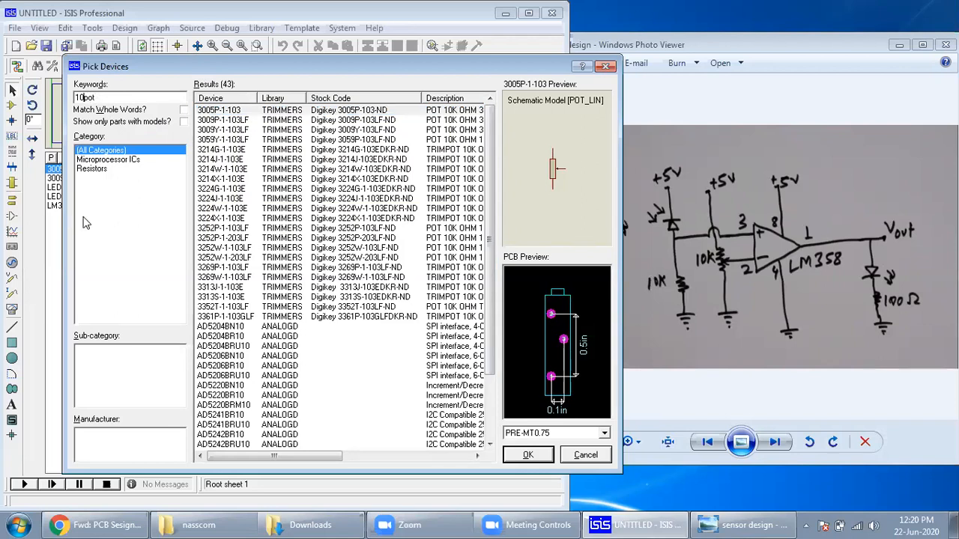
{"action": "type", "text": "00 res"}
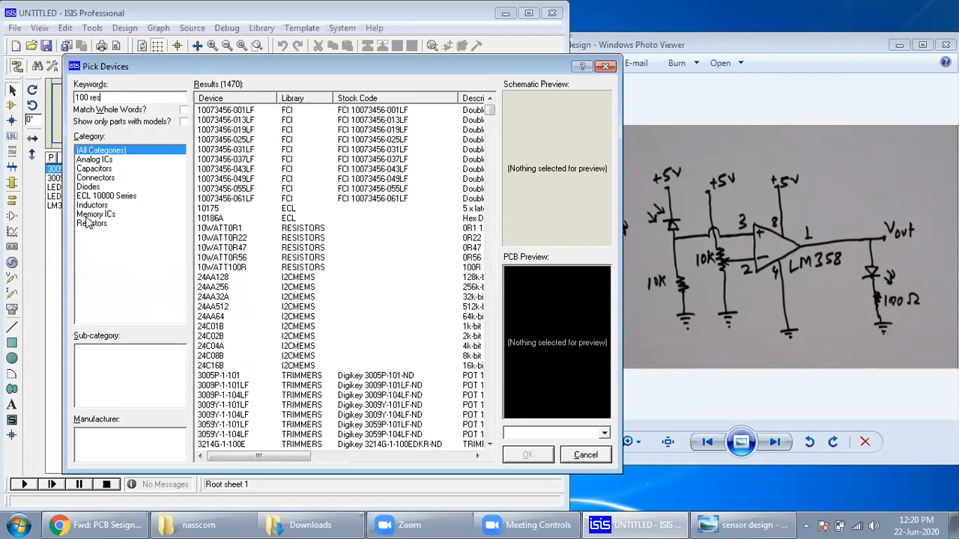
{"action": "left_click", "coordinate": [367, 121]}
{"action": "left_click", "coordinate": [364, 218]}
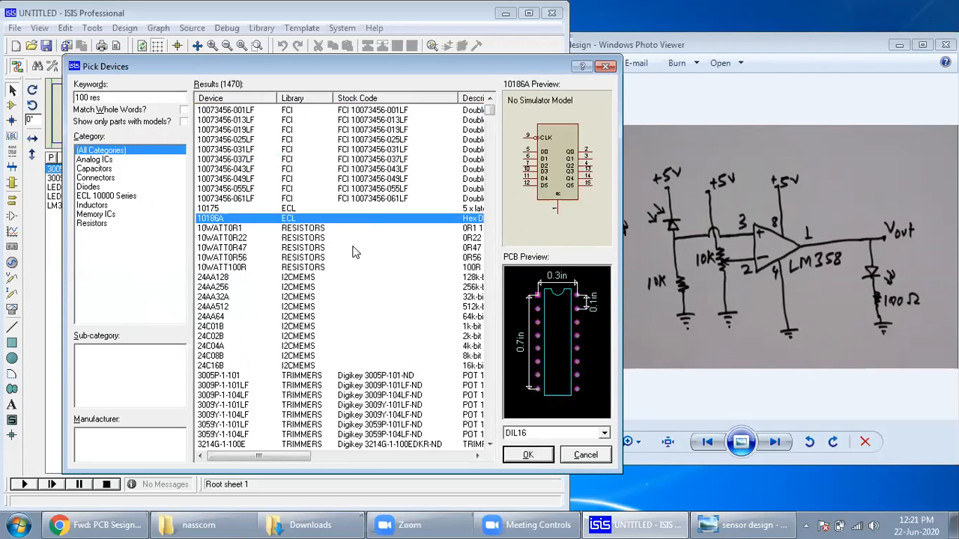
{"action": "left_click_drag", "start_coordinate": [490, 114], "coordinate": [490, 124]}
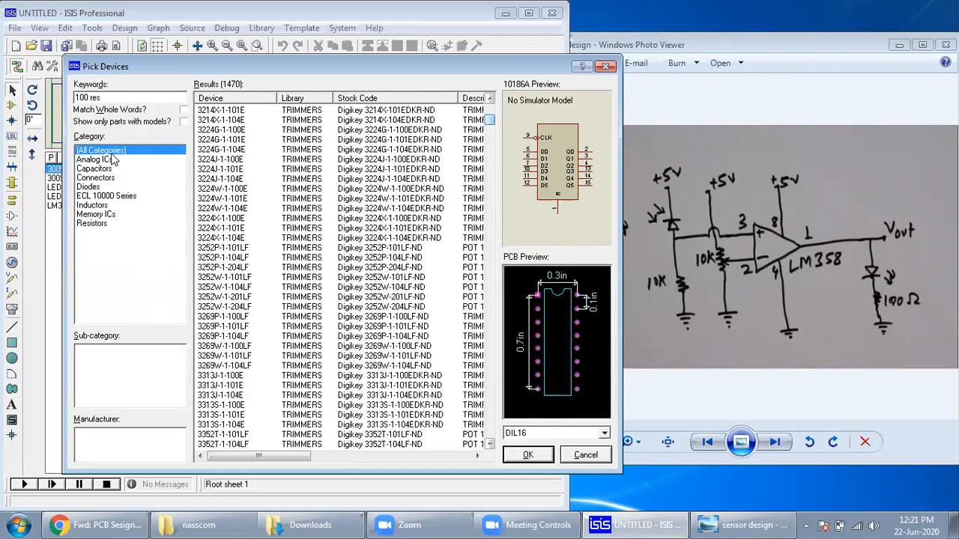
{"action": "left_click", "coordinate": [100, 222]}
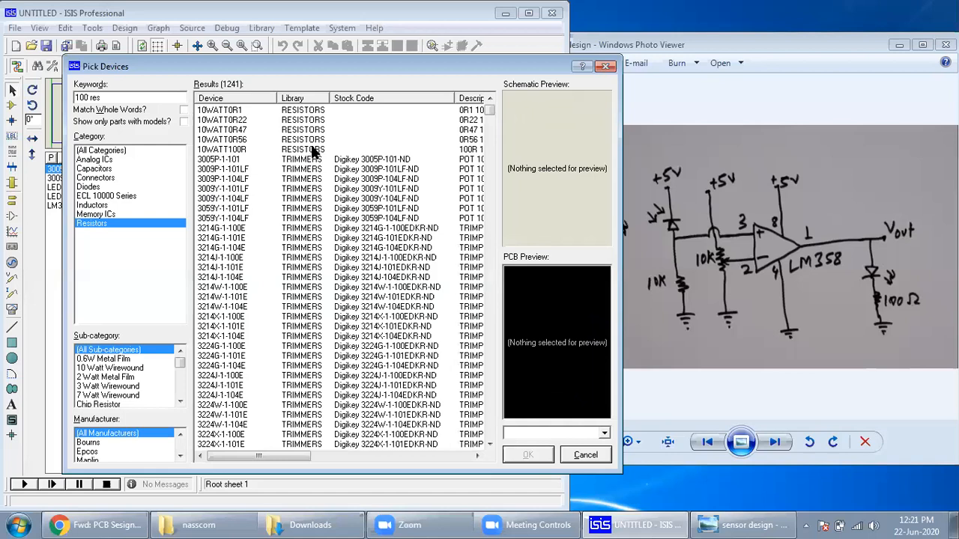
Step: Examine the schematic symbols and footprints of the first resistor results, from the 10 W parts to the 3214J trimmers
{"action": "left_click", "coordinate": [316, 111]}
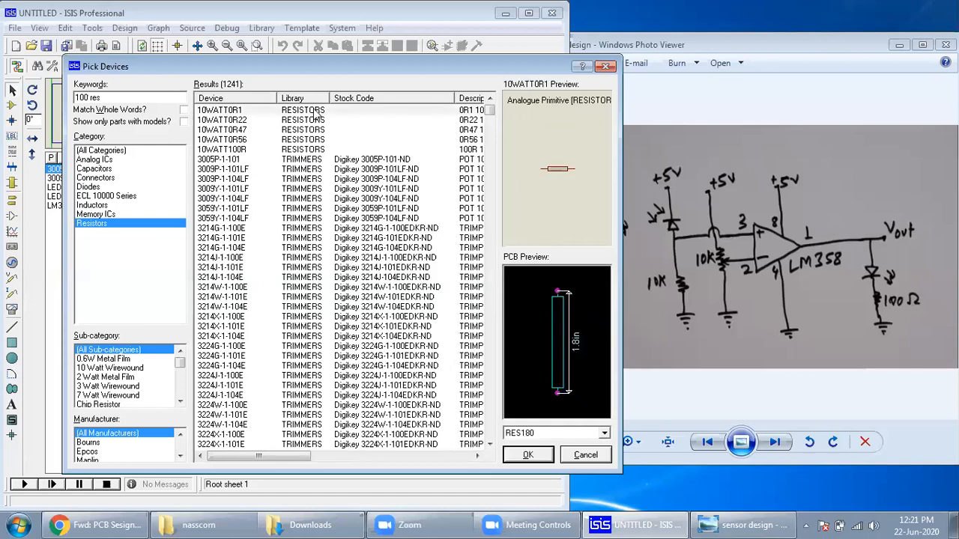
{"action": "left_click", "coordinate": [342, 131]}
{"action": "key", "text": "Down"}
{"action": "key", "text": "Down"}
{"action": "key", "text": "Down"}
{"action": "key", "text": "Down"}
{"action": "key", "text": "Down"}
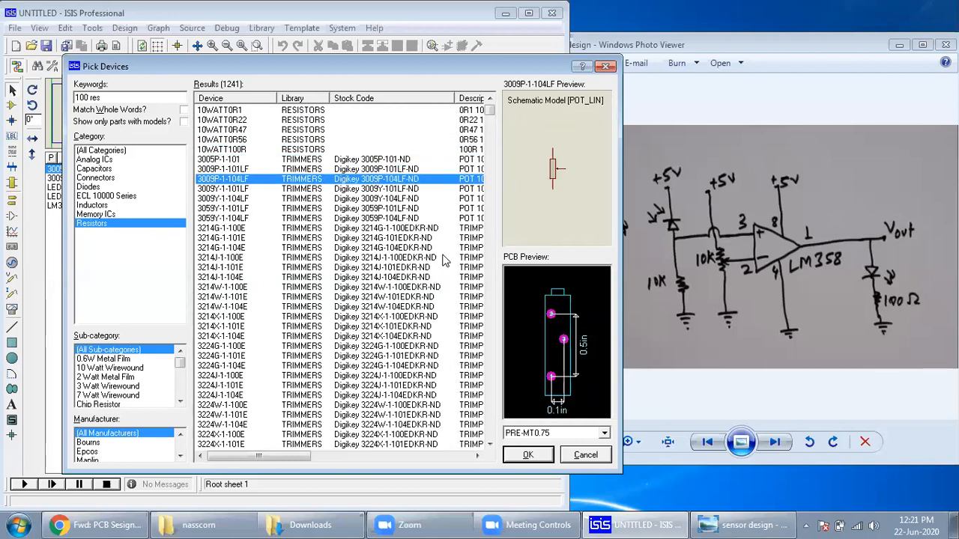
{"action": "key", "text": "Up"}
{"action": "key", "text": "Up"}
{"action": "key", "text": "Up"}
{"action": "key", "text": "Up"}
{"action": "key", "text": "Up"}
{"action": "key", "text": "Up"}
{"action": "key", "text": "Up"}
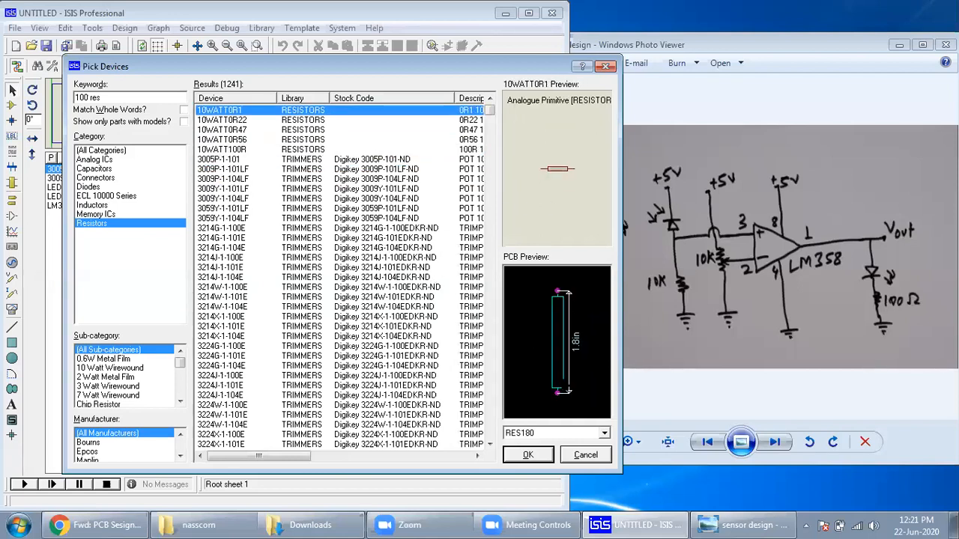
{"action": "left_click", "coordinate": [380, 169]}
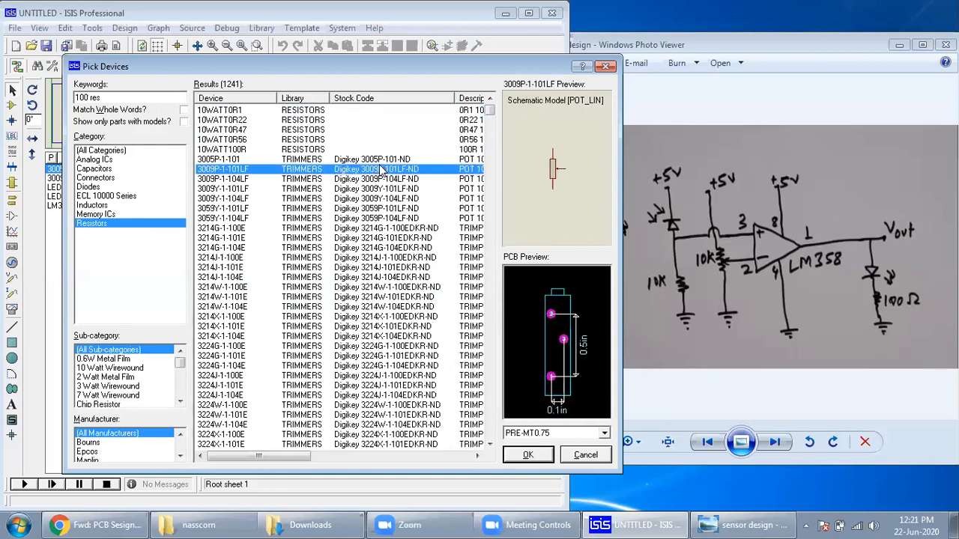
{"action": "left_click", "coordinate": [388, 228]}
{"action": "left_click", "coordinate": [418, 267]}
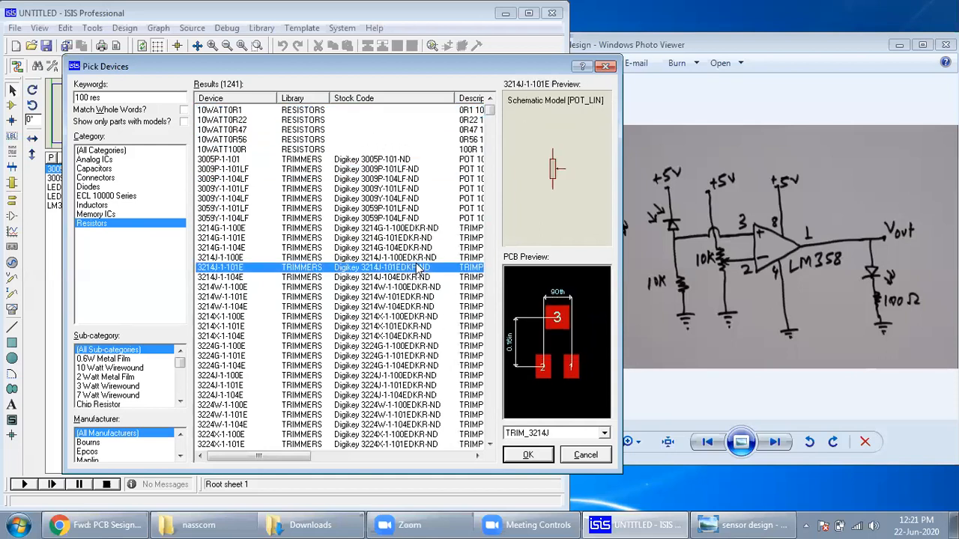
Step: Look through the resistor descriptions for a 100 ohm part, previewing several 3214W, 3224G and 3252W trimmers
{"action": "scroll", "coordinate": [428, 258], "scroll_direction": "down", "scroll_amount": 7}
{"action": "scroll", "coordinate": [428, 258], "scroll_direction": "down", "scroll_amount": 9}
{"action": "scroll", "coordinate": [427, 259], "scroll_direction": "down", "scroll_amount": 6}
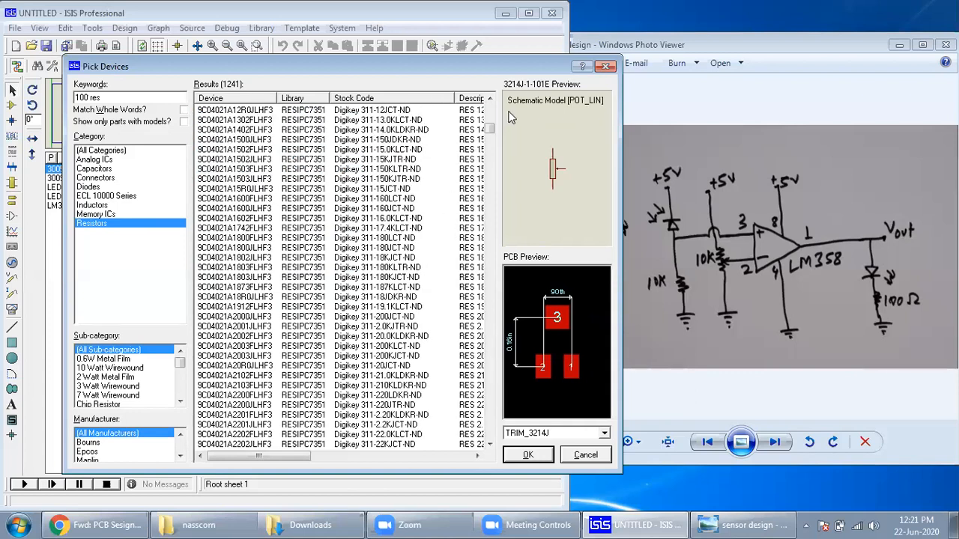
{"action": "left_click_drag", "start_coordinate": [487, 130], "coordinate": [495, 274]}
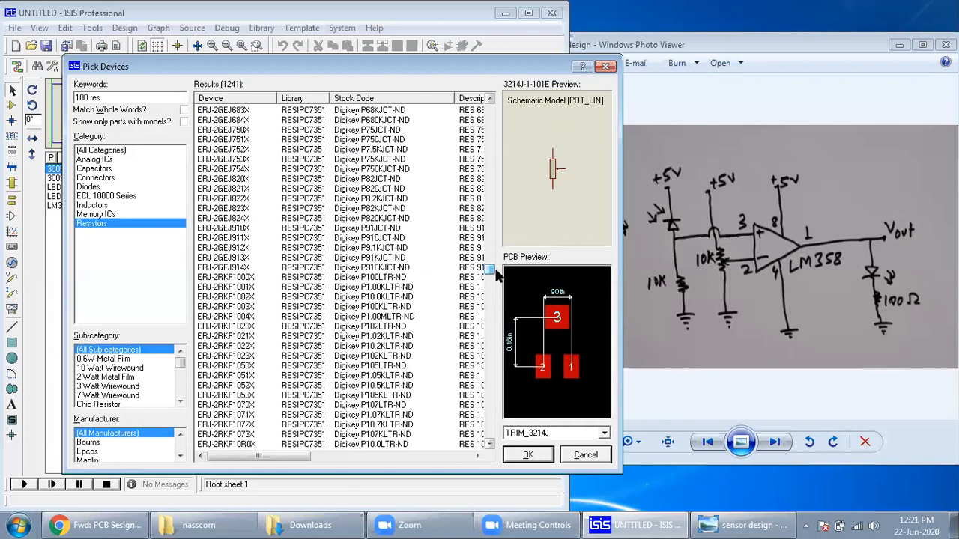
{"action": "left_click_drag", "start_coordinate": [494, 274], "coordinate": [490, 100]}
{"action": "left_click_drag", "start_coordinate": [276, 458], "coordinate": [327, 461]}
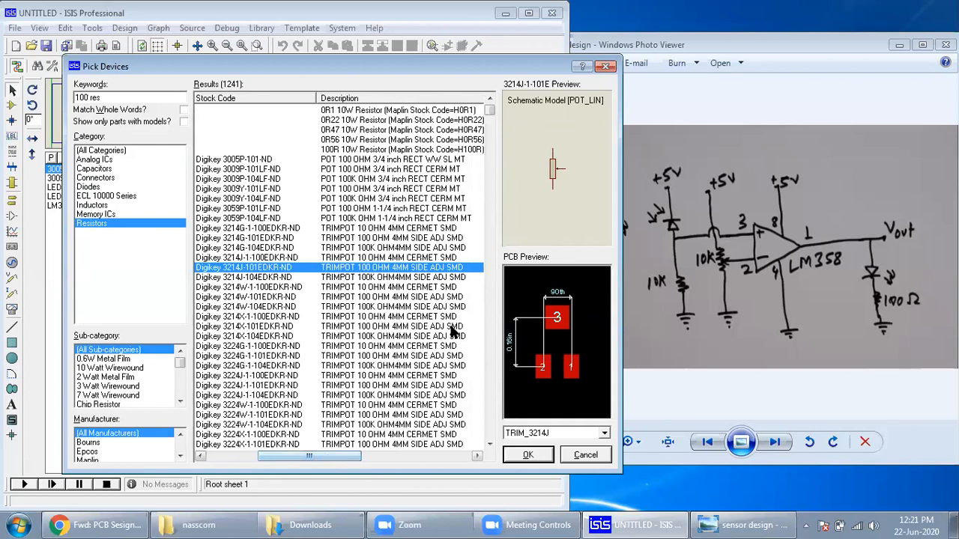
{"action": "left_click", "coordinate": [464, 303]}
{"action": "left_click", "coordinate": [453, 288]}
{"action": "left_click", "coordinate": [447, 364]}
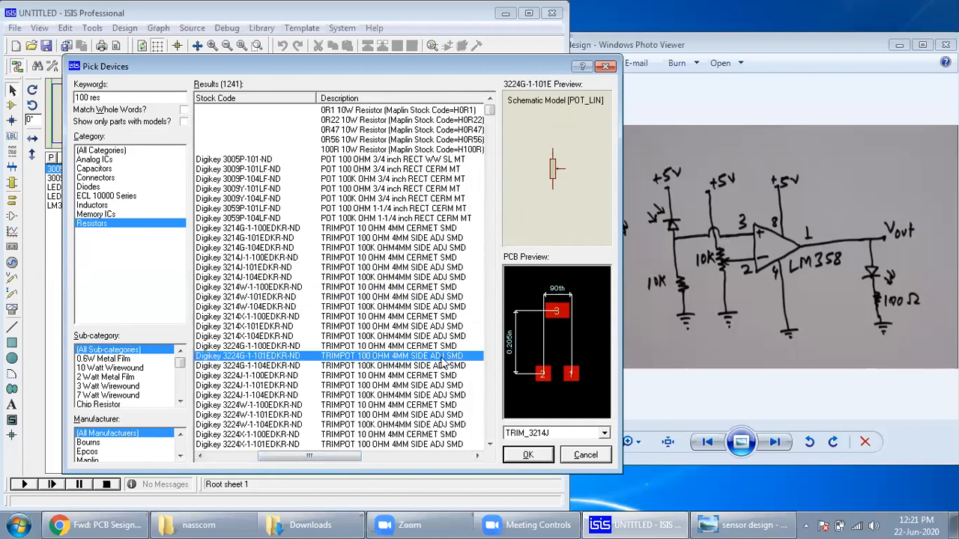
{"action": "scroll", "coordinate": [445, 366], "scroll_direction": "down", "scroll_amount": 6}
{"action": "left_click", "coordinate": [459, 300]}
{"action": "left_click", "coordinate": [427, 318]}
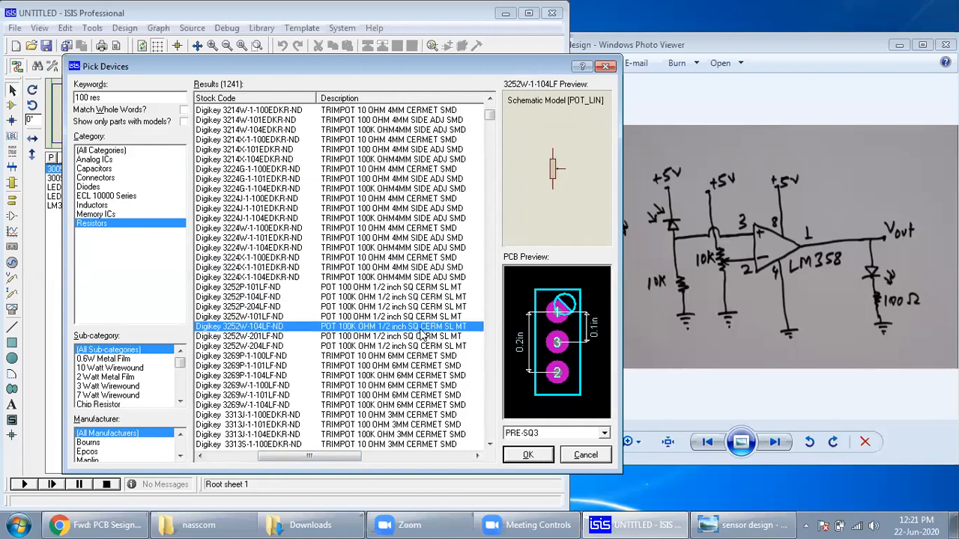
{"action": "scroll", "coordinate": [429, 322], "scroll_direction": "down", "scroll_amount": 11}
Step: Look through the chip resistor descriptions for a 100 ohm part, previewing several 0402 resistors
{"action": "left_click", "coordinate": [434, 337]}
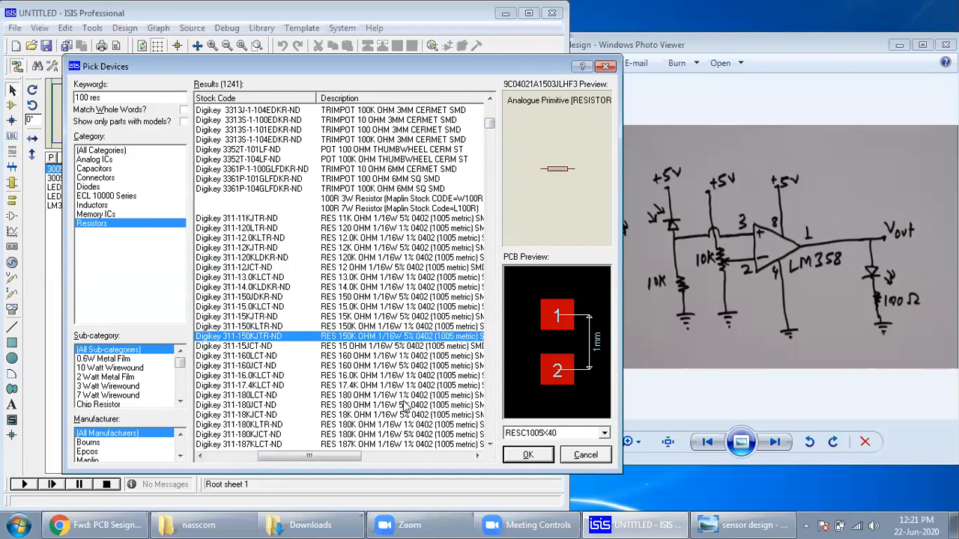
{"action": "left_click_drag", "start_coordinate": [314, 458], "coordinate": [280, 459]}
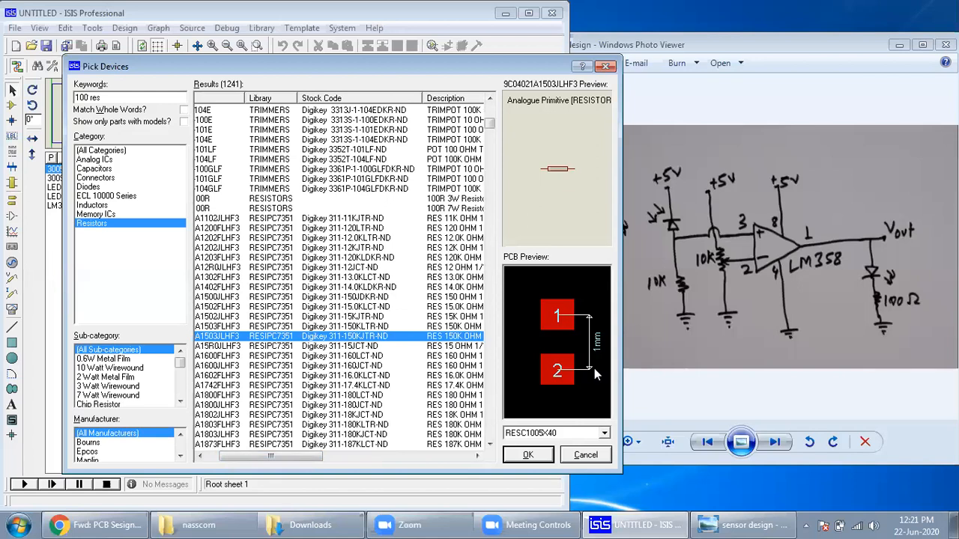
{"action": "left_click", "coordinate": [467, 328]}
{"action": "left_click", "coordinate": [463, 219]}
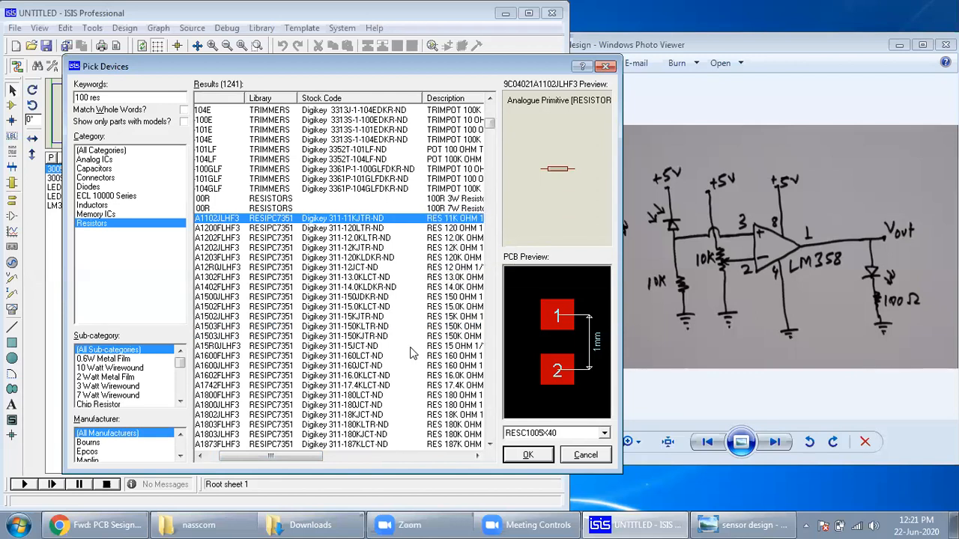
{"action": "scroll", "coordinate": [473, 296], "scroll_direction": "down", "scroll_amount": 2}
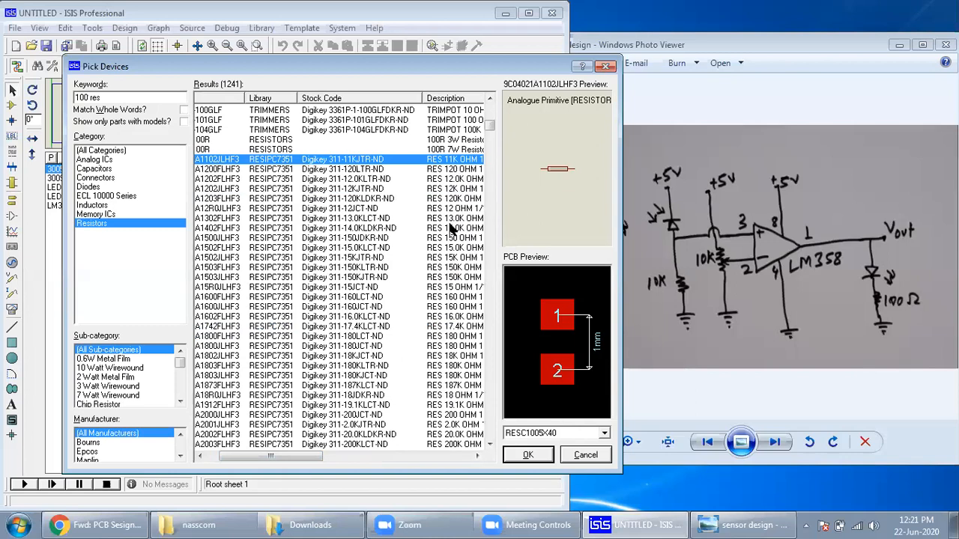
{"action": "left_click", "coordinate": [450, 237]}
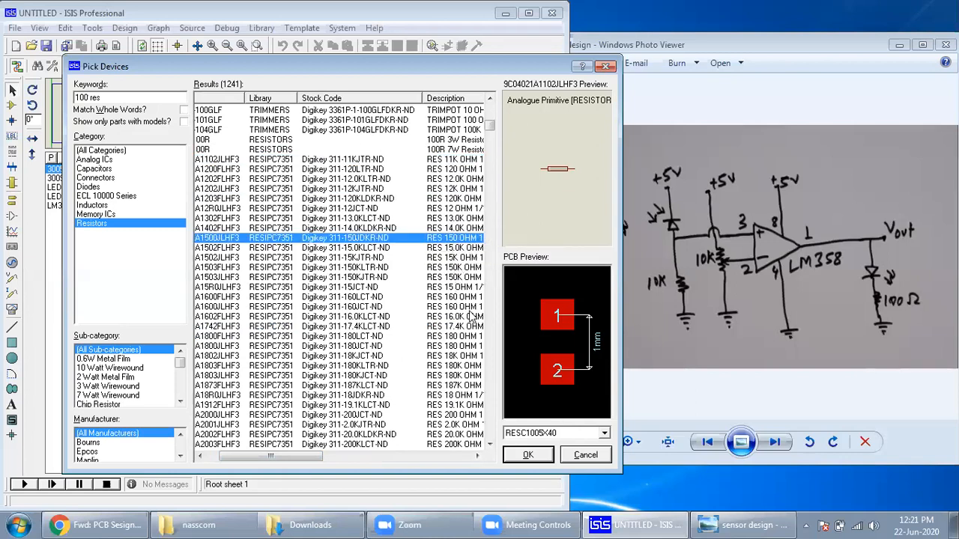
{"action": "scroll", "coordinate": [479, 355], "scroll_direction": "down", "scroll_amount": 6}
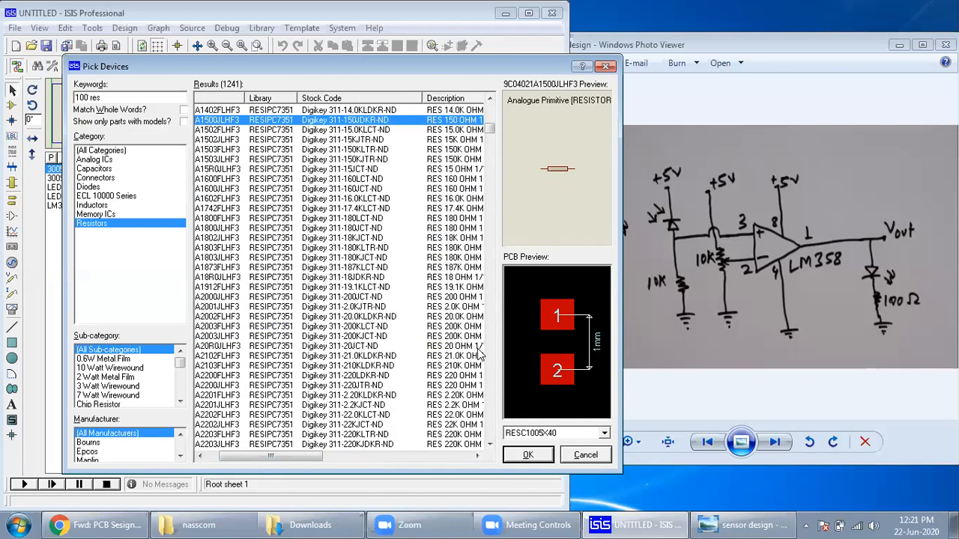
{"action": "scroll", "coordinate": [480, 356], "scroll_direction": "down", "scroll_amount": 9}
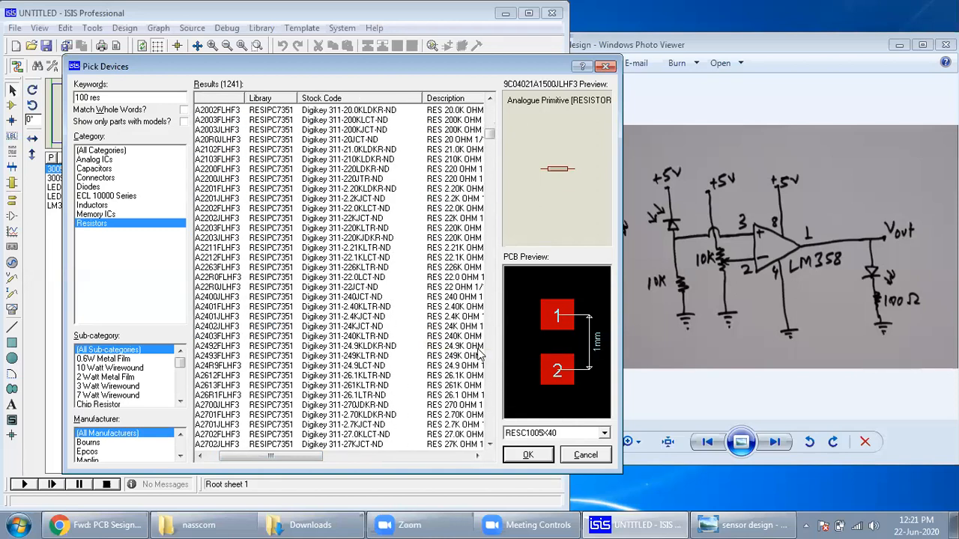
{"action": "scroll", "coordinate": [479, 356], "scroll_direction": "down", "scroll_amount": 10}
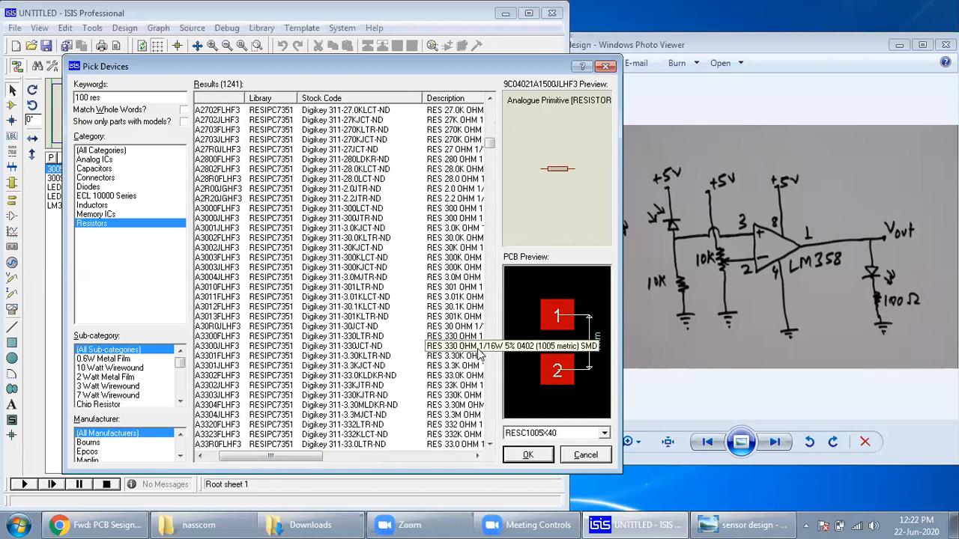
{"action": "scroll", "coordinate": [479, 356], "scroll_direction": "down", "scroll_amount": 9}
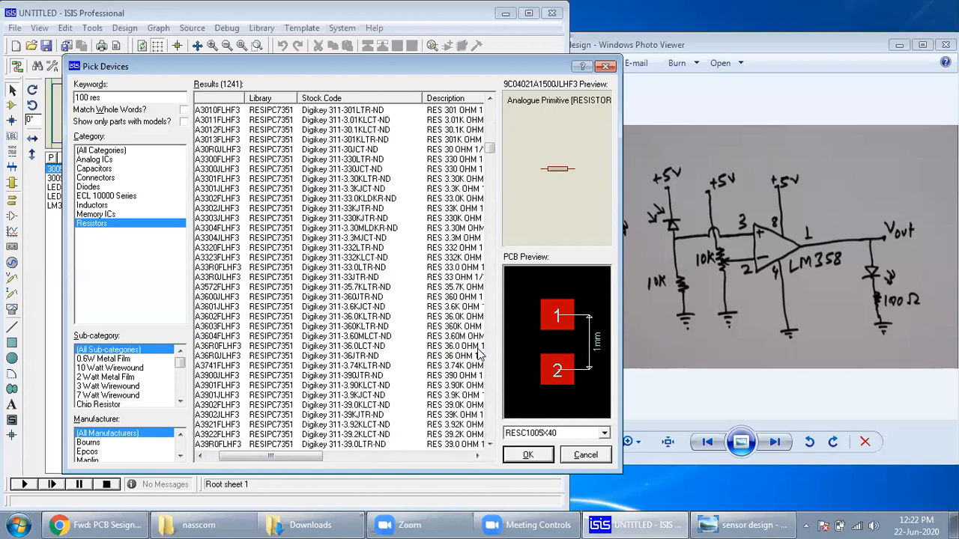
{"action": "scroll", "coordinate": [479, 356], "scroll_direction": "down", "scroll_amount": 13}
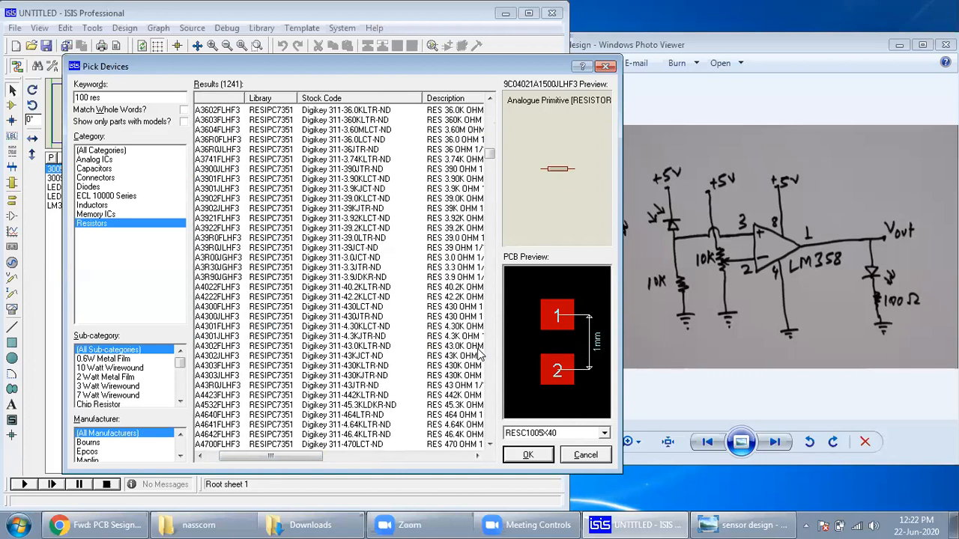
{"action": "scroll", "coordinate": [480, 355], "scroll_direction": "down", "scroll_amount": 14}
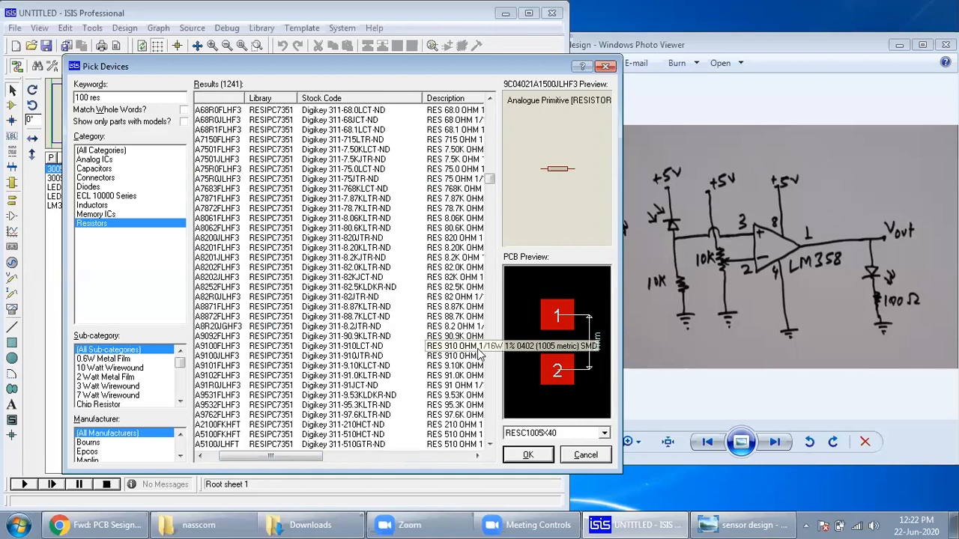
{"action": "scroll", "coordinate": [480, 356], "scroll_direction": "down", "scroll_amount": 3}
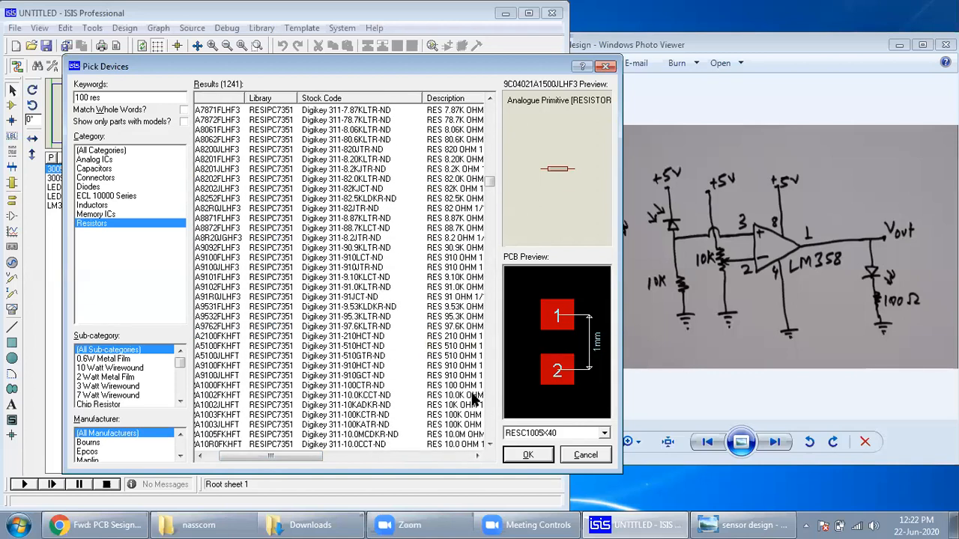
Step: Compare the 0805 chip resistors and add the 100 ohm 1/8W part 9C08052A1000FKHFT to the device list
{"action": "left_click", "coordinate": [472, 386]}
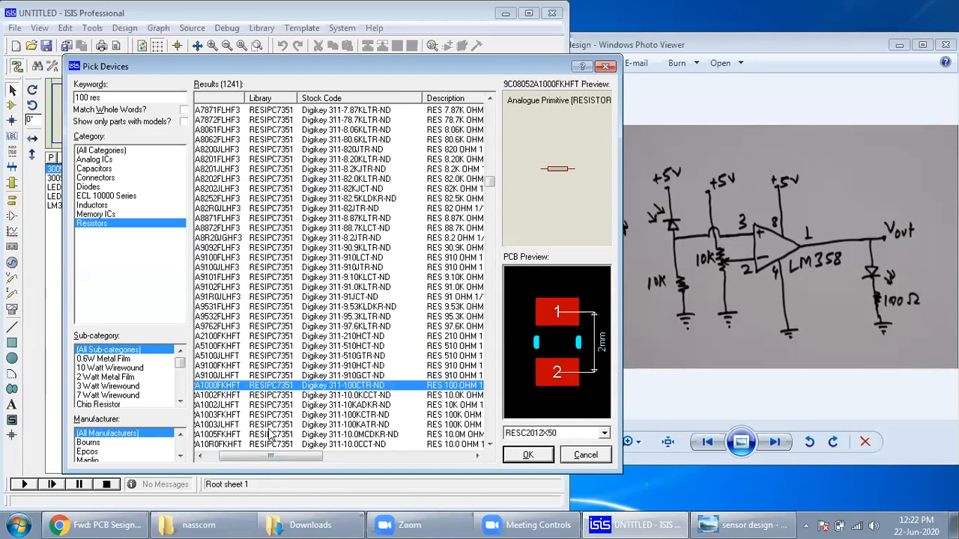
{"action": "left_click_drag", "start_coordinate": [287, 459], "coordinate": [315, 458]}
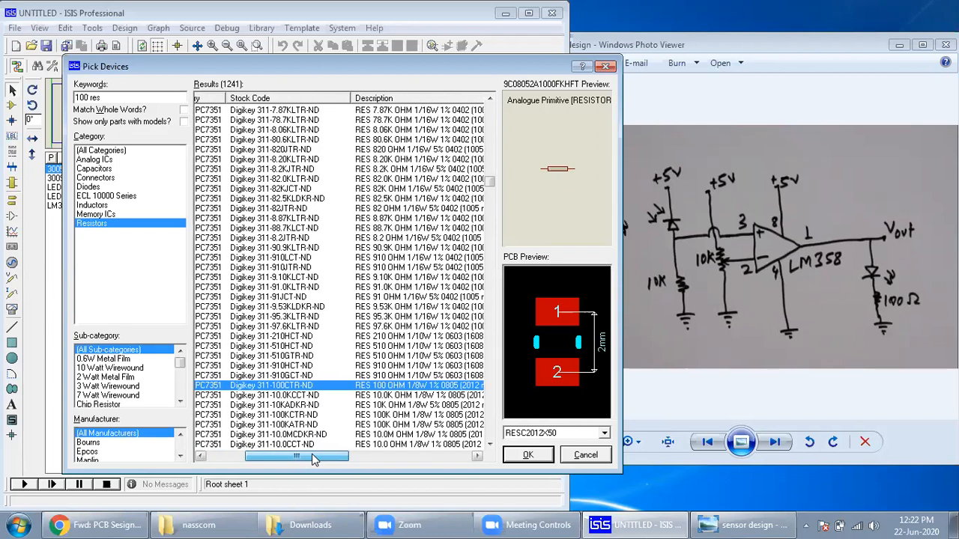
{"action": "left_click", "coordinate": [404, 414]}
{"action": "left_click", "coordinate": [406, 424]}
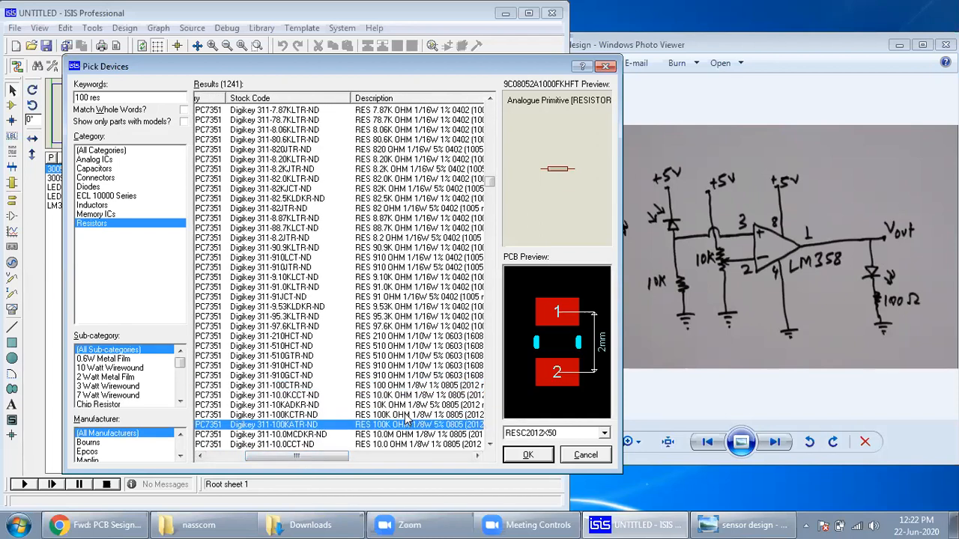
{"action": "left_click", "coordinate": [406, 416]}
{"action": "left_click", "coordinate": [406, 386]}
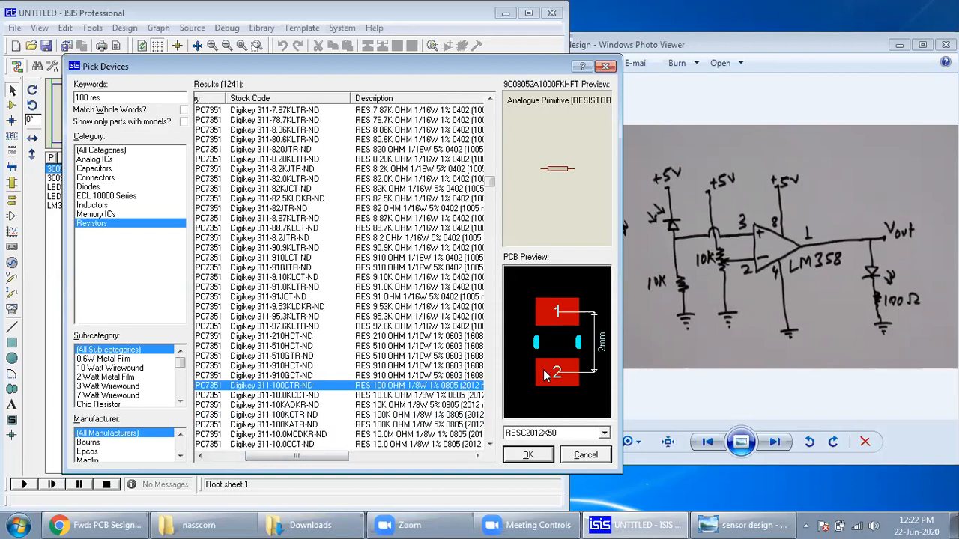
{"action": "left_click_drag", "start_coordinate": [315, 454], "coordinate": [215, 459]}
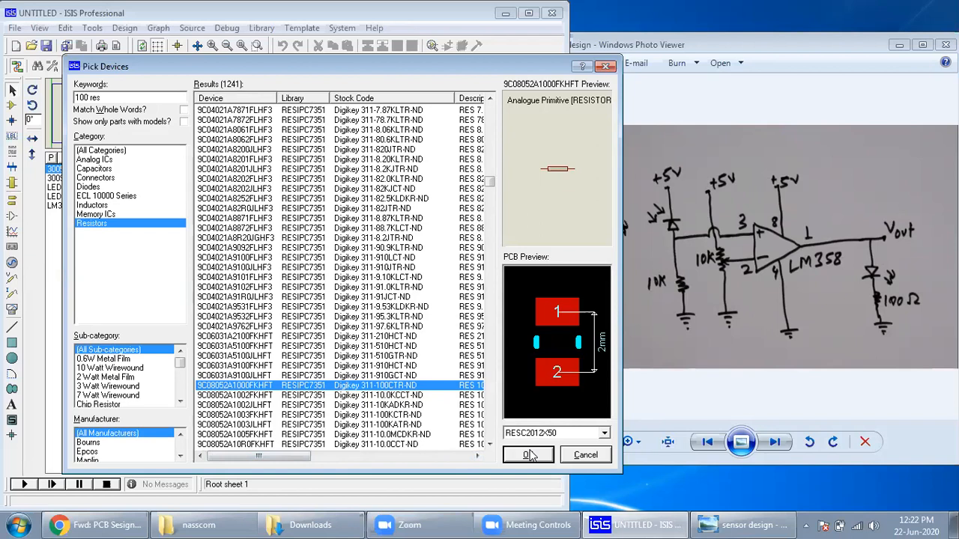
{"action": "double_click", "coordinate": [322, 386]}
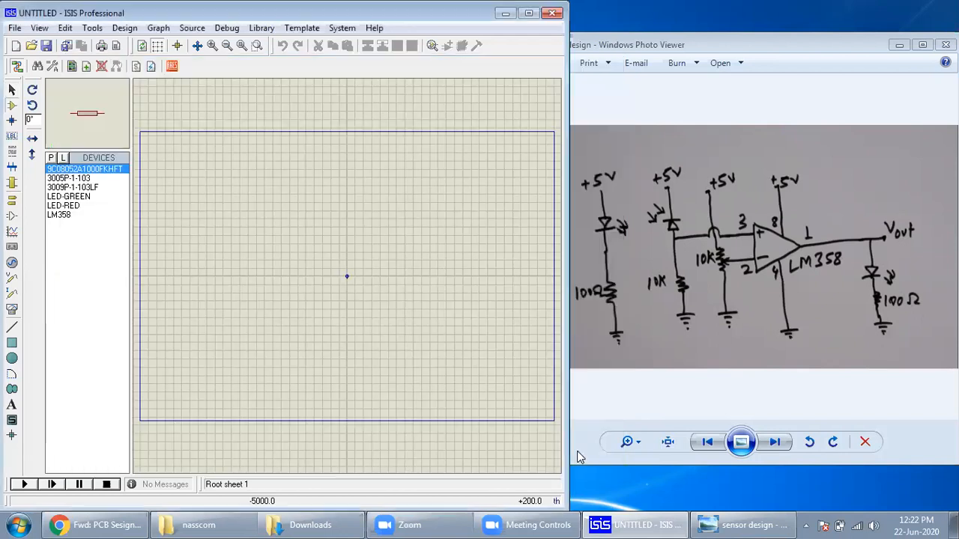
{"action": "left_click", "coordinate": [577, 455]}
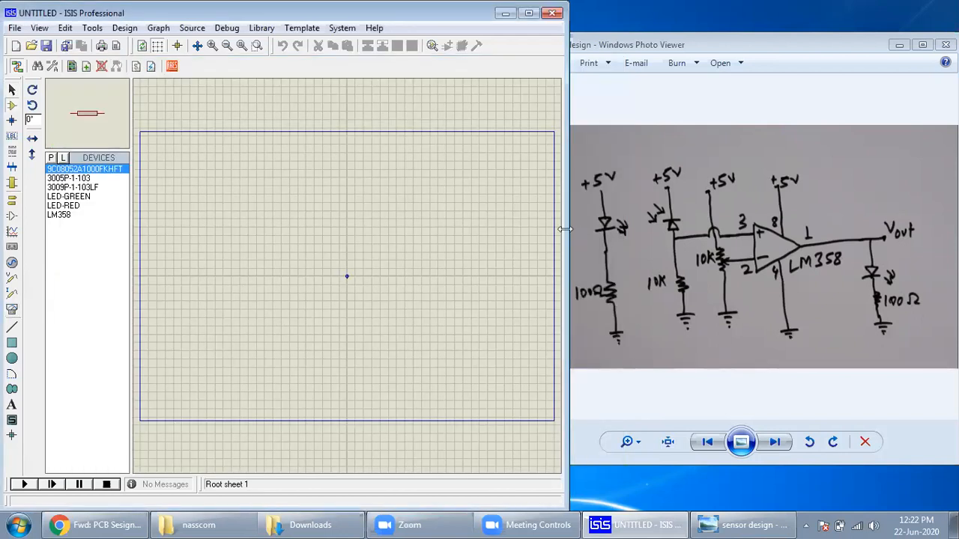
Step: Widen the ISIS window slightly and shift the schematic photo so that the complete LED branch is in view
{"action": "left_click_drag", "start_coordinate": [563, 228], "coordinate": [571, 229]}
{"action": "left_click_drag", "start_coordinate": [734, 39], "coordinate": [776, 46]}
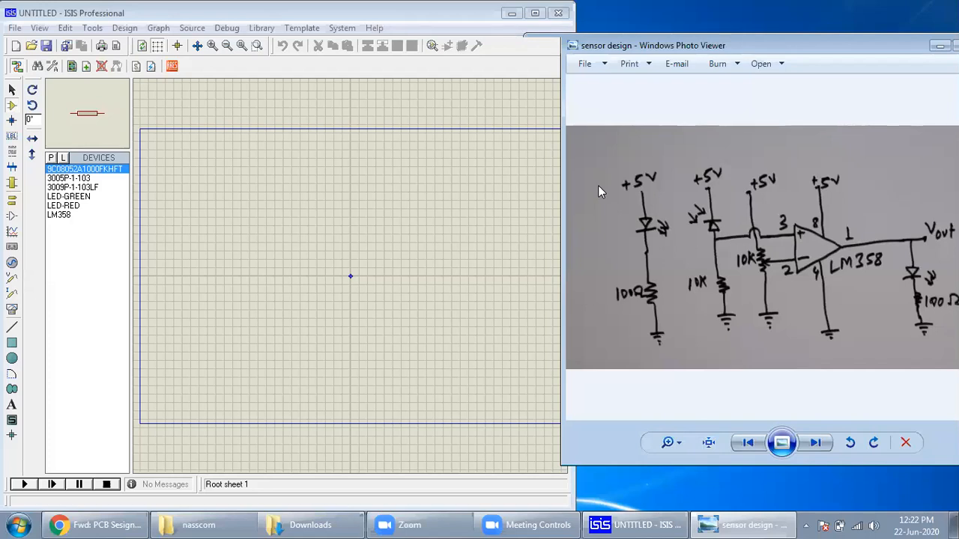
Step: Search the device library for "conn si"
{"action": "left_click", "coordinate": [51, 159]}
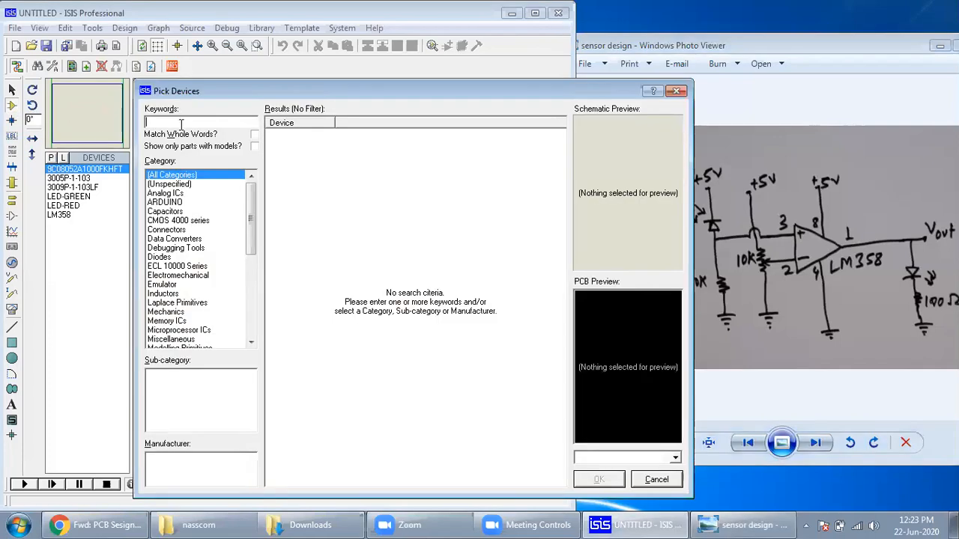
{"action": "type", "text": "conn si"}
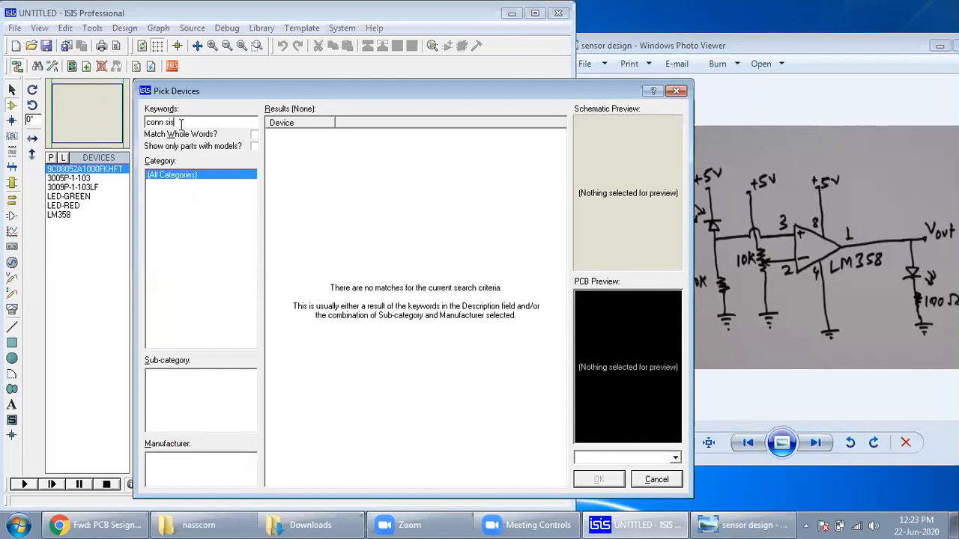
{"action": "key", "text": "BackSpace"}
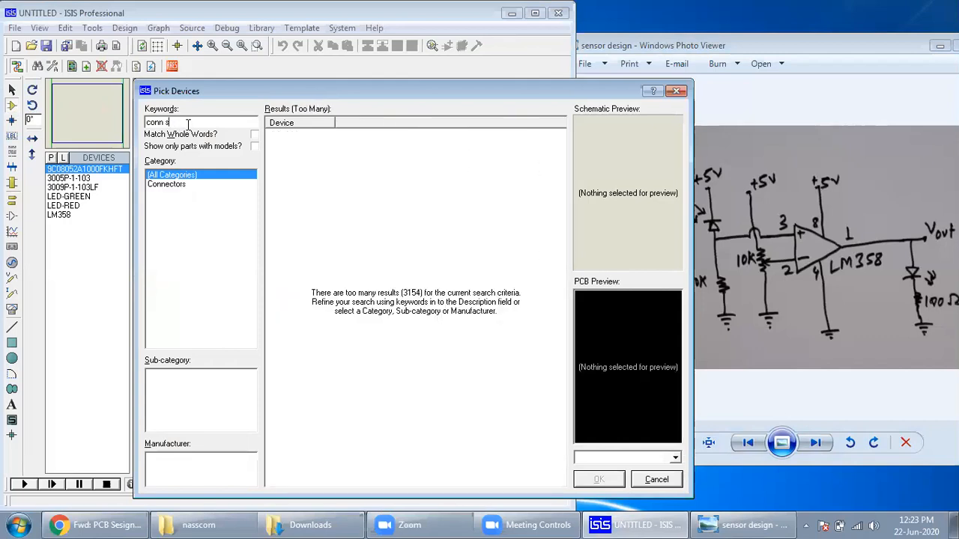
Step: Preview the symbols and footprints of several FCI and NorComp connectors in the search results
{"action": "left_click", "coordinate": [507, 253]}
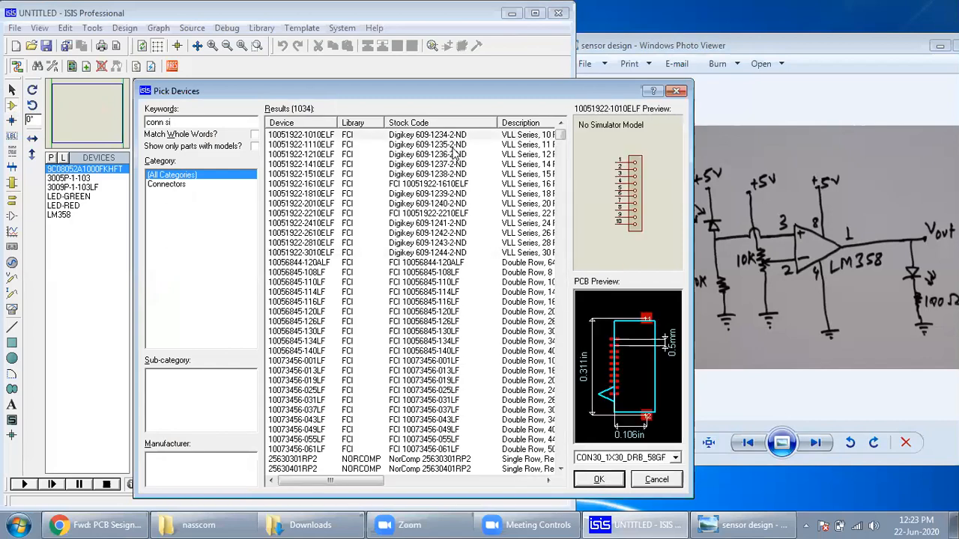
{"action": "left_click", "coordinate": [442, 184]}
{"action": "left_click", "coordinate": [440, 334]}
{"action": "scroll", "coordinate": [440, 359], "scroll_direction": "down", "scroll_amount": 10}
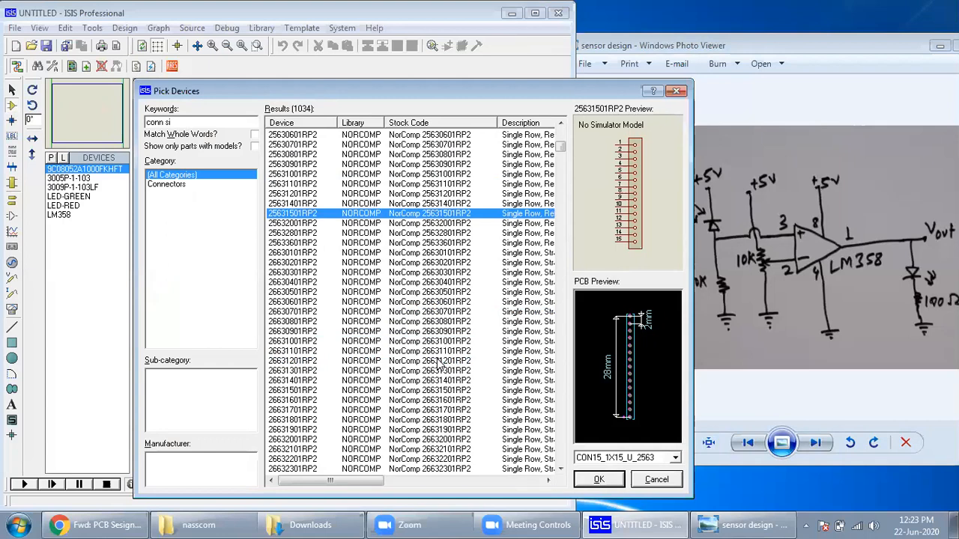
{"action": "left_click", "coordinate": [442, 289]}
{"action": "scroll", "coordinate": [442, 285], "scroll_direction": "up", "scroll_amount": 15}
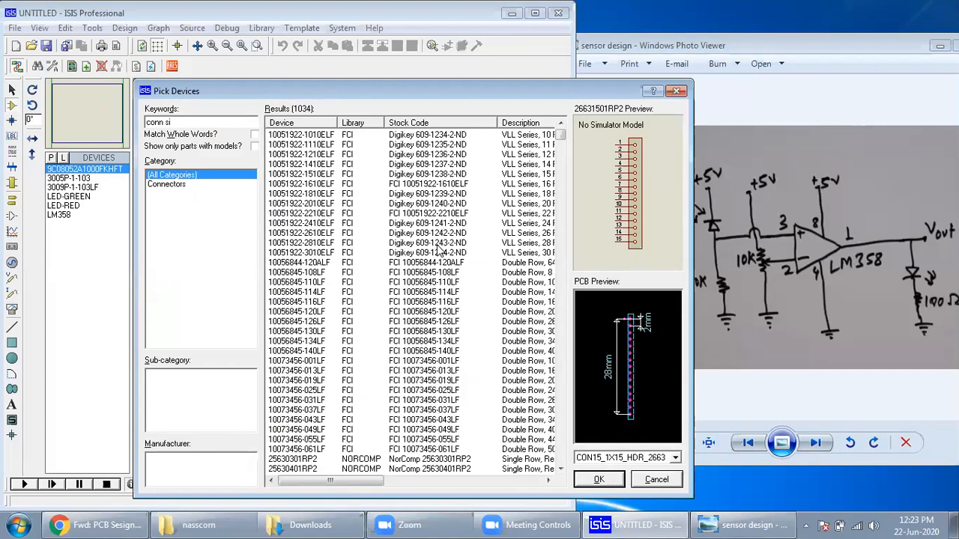
{"action": "left_click", "coordinate": [465, 135]}
{"action": "key", "text": "Down"}
{"action": "key", "text": "Down"}
{"action": "key", "text": "Down"}
{"action": "key", "text": "Down"}
{"action": "key", "text": "Down"}
{"action": "key", "text": "Down"}
{"action": "key", "text": "Down"}
{"action": "key", "text": "Down"}
{"action": "key", "text": "Down"}
{"action": "key", "text": "Down"}
{"action": "key", "text": "Down"}
{"action": "key", "text": "Down"}
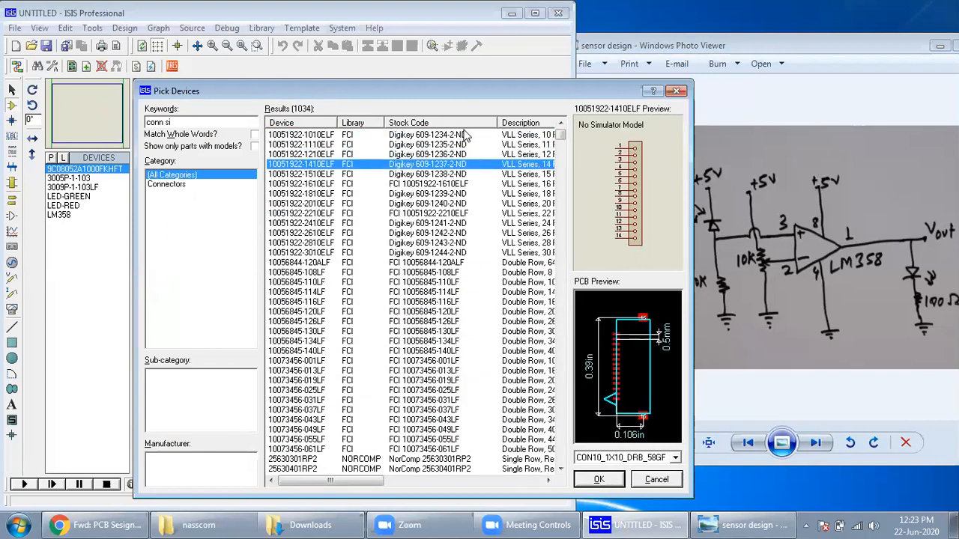
{"action": "key", "text": "Down"}
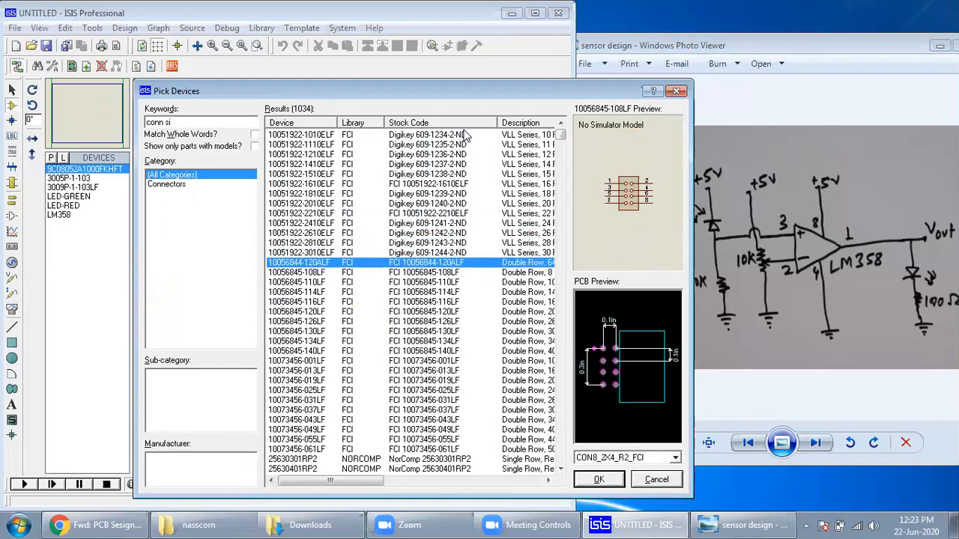
{"action": "key", "text": "Down"}
{"action": "key", "text": "Down"}
{"action": "key", "text": "Down"}
{"action": "key", "text": "Down"}
{"action": "key", "text": "Down"}
{"action": "key", "text": "Down"}
{"action": "key", "text": "Down"}
{"action": "key", "text": "Down"}
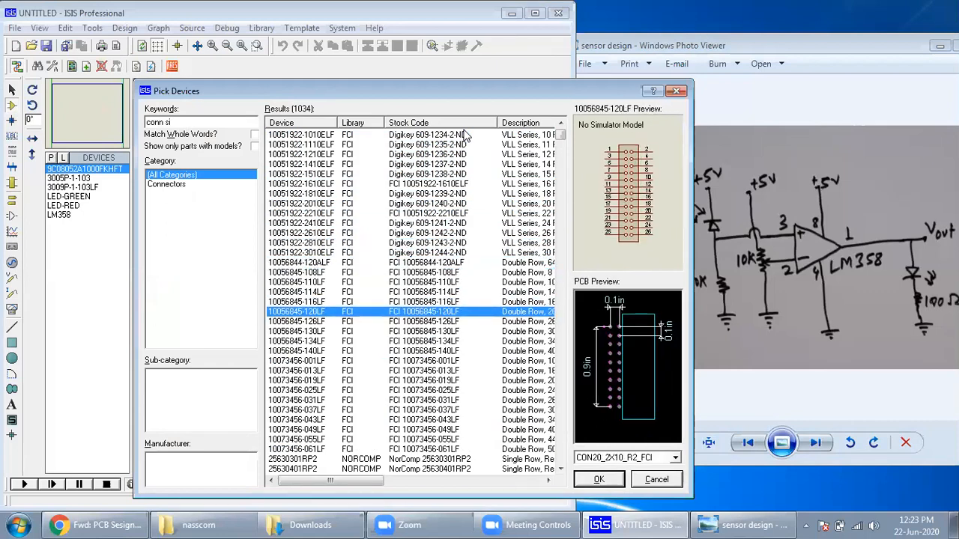
{"action": "key", "text": "Down"}
{"action": "key", "text": "Down"}
{"action": "key", "text": "Down"}
{"action": "key", "text": "Down"}
{"action": "key", "text": "Down"}
{"action": "key", "text": "Down"}
{"action": "key", "text": "Down"}
{"action": "key", "text": "Down"}
{"action": "key", "text": "Down"}
{"action": "key", "text": "Down"}
{"action": "key", "text": "Down"}
{"action": "key", "text": "Down"}
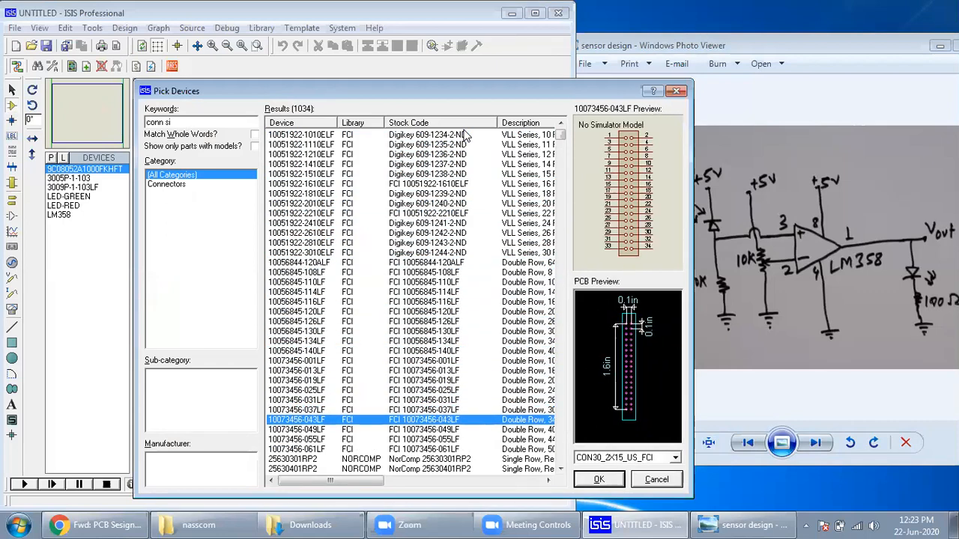
{"action": "key", "text": "Down"}
{"action": "key", "text": "Down"}
{"action": "key", "text": "Down"}
{"action": "key", "text": "Down"}
{"action": "key", "text": "Down"}
{"action": "key", "text": "Down"}
{"action": "key", "text": "Down"}
{"action": "key", "text": "Down"}
Step: Add the three-pin single-row NorComp connector 25630301RP2 to the device list and finish picking devices
{"action": "key", "text": "Up"}
{"action": "key", "text": "Up"}
{"action": "key", "text": "Up"}
{"action": "key", "text": "Up"}
{"action": "key", "text": "Up"}
{"action": "key", "text": "Up"}
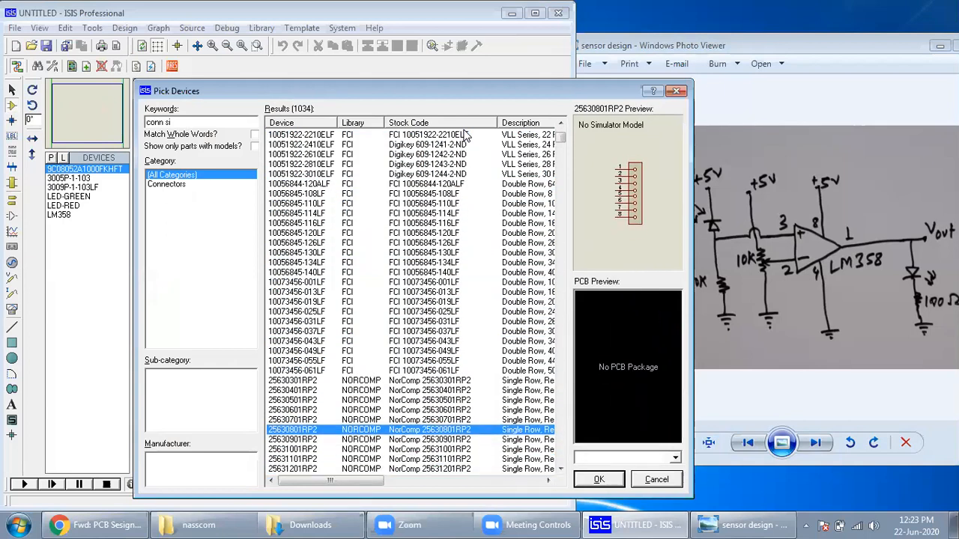
{"action": "key", "text": "Up"}
{"action": "key", "text": "Up"}
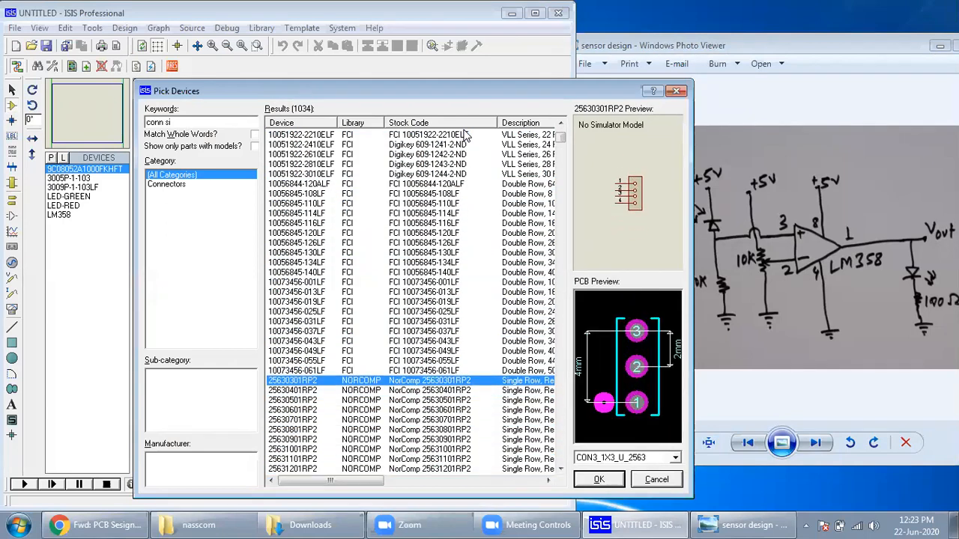
{"action": "double_click", "coordinate": [491, 382]}
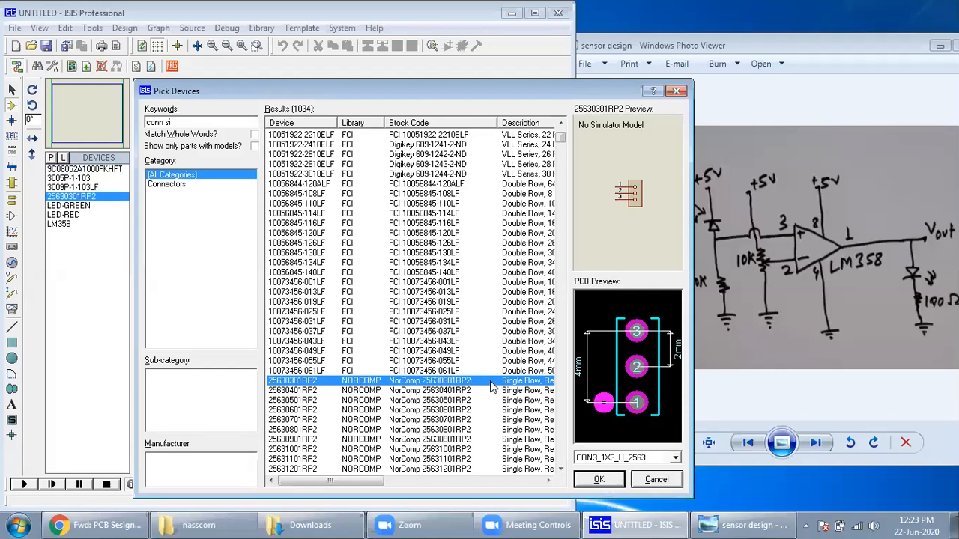
{"action": "left_click", "coordinate": [652, 481]}
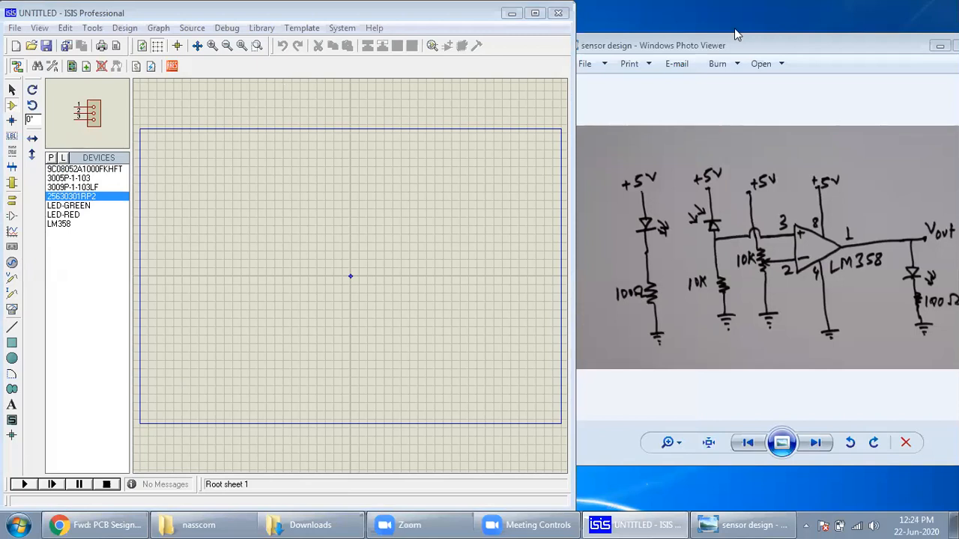
Step: Place the three-pin 25630301RP2 connector on the schematic sheet near its left border
{"action": "left_click", "coordinate": [61, 194]}
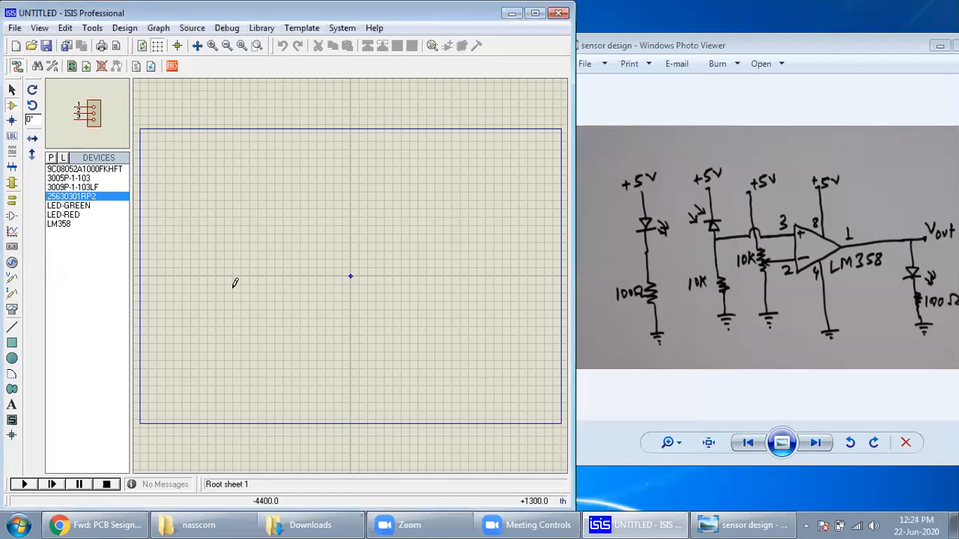
{"action": "left_click", "coordinate": [180, 273]}
{"action": "left_click", "coordinate": [166, 299]}
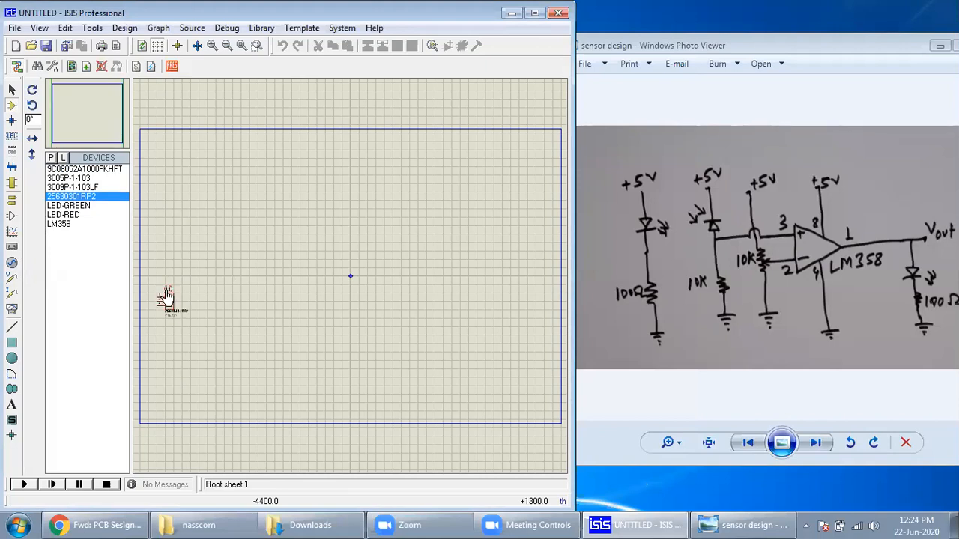
{"action": "scroll", "coordinate": [226, 321], "scroll_direction": "up", "scroll_amount": 1}
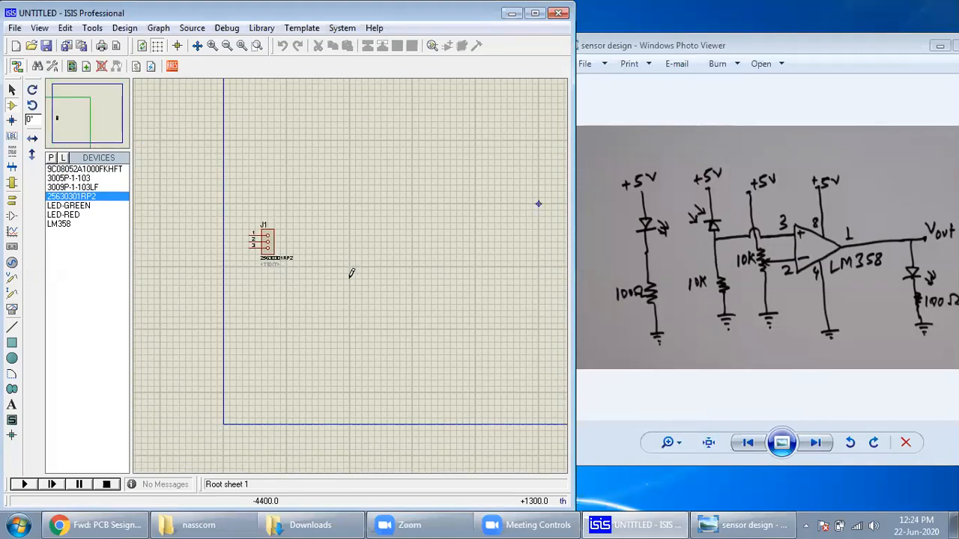
{"action": "scroll", "coordinate": [352, 273], "scroll_direction": "up", "scroll_amount": 1}
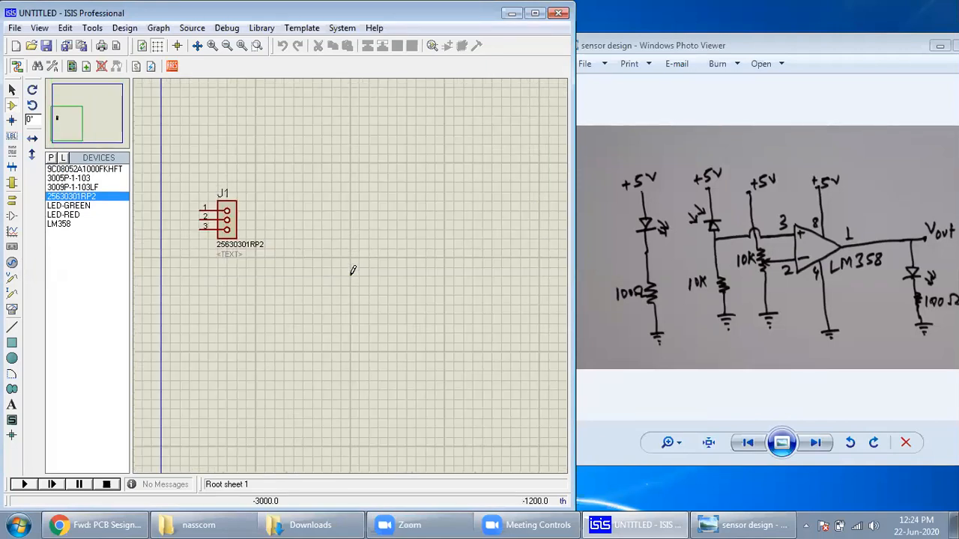
{"action": "left_click", "coordinate": [73, 130]}
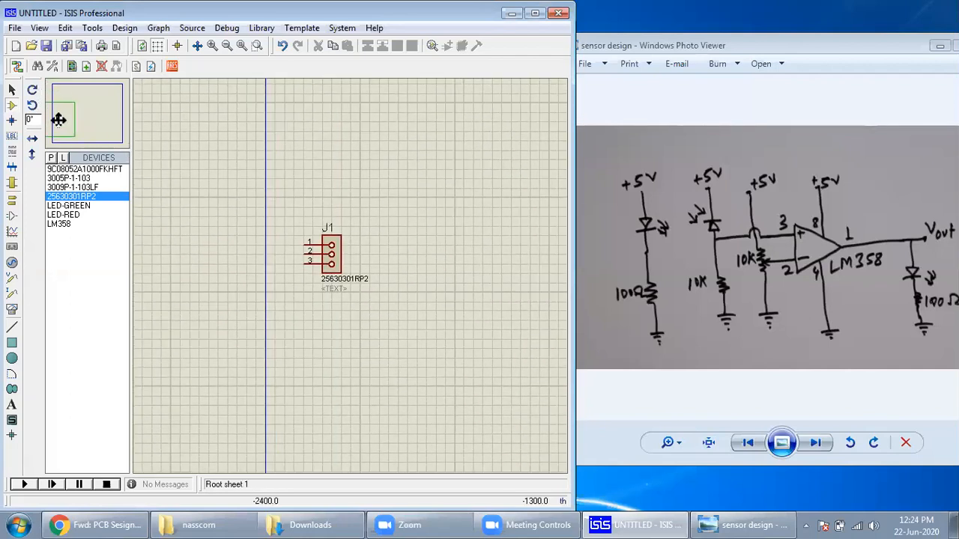
{"action": "left_click", "coordinate": [61, 120]}
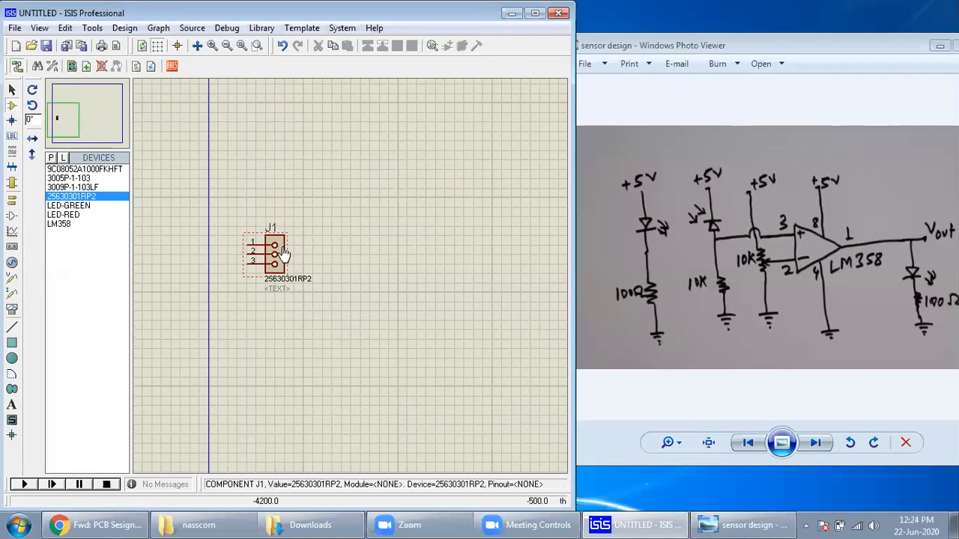
Step: Rotate connector J1 clockwise twice so its pins face right, and shift it right, clear of the sheet border
{"action": "right_click", "coordinate": [283, 253]}
{"action": "left_click", "coordinate": [337, 228]}
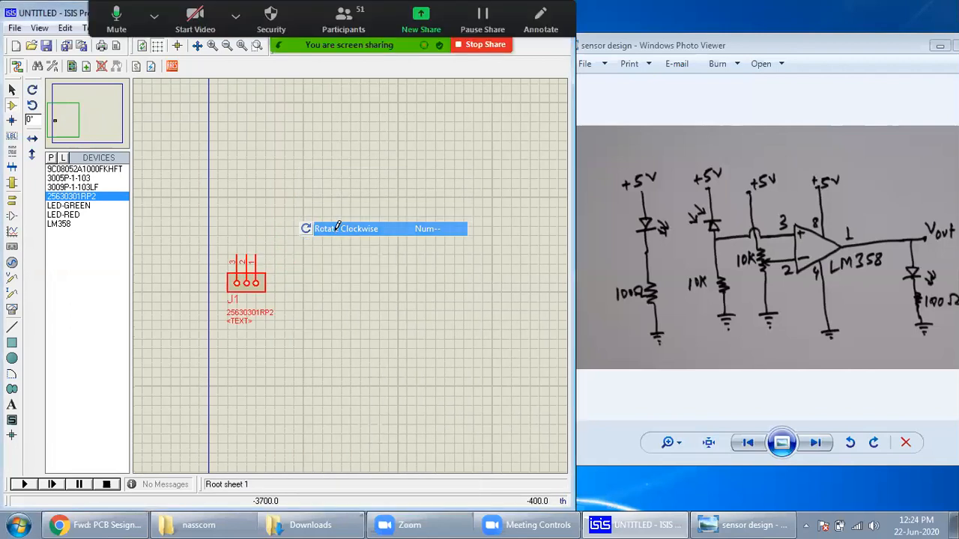
{"action": "right_click", "coordinate": [249, 281]}
{"action": "left_click", "coordinate": [299, 228]}
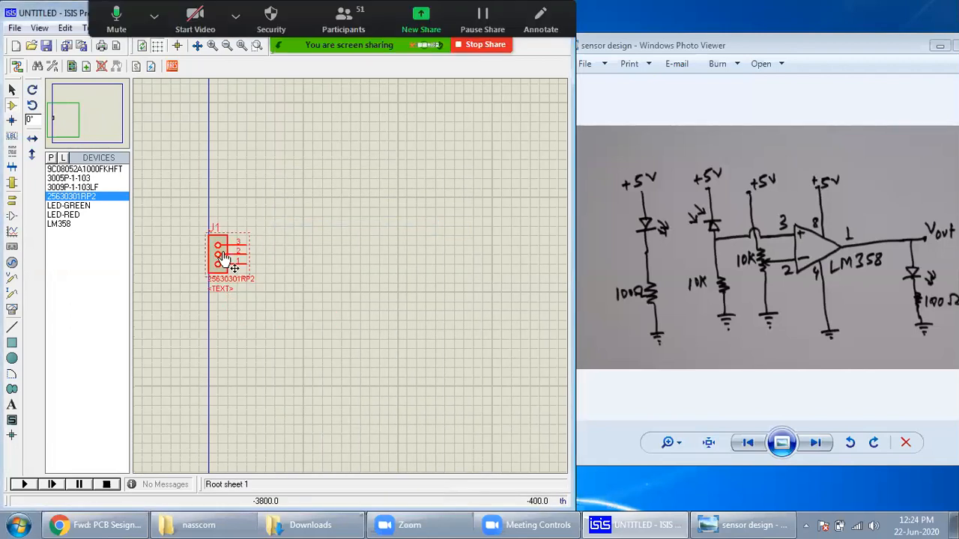
{"action": "double_click", "coordinate": [223, 257]}
{"action": "left_click", "coordinate": [426, 187]}
{"action": "left_click_drag", "start_coordinate": [222, 257], "coordinate": [260, 256]}
{"action": "left_click", "coordinate": [290, 368]}
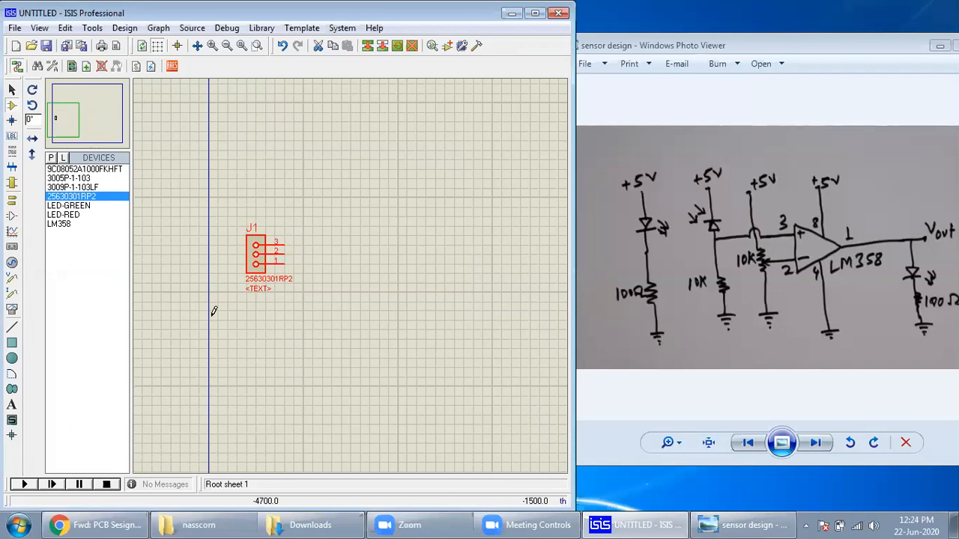
Step: Place a ground terminal below and right of connector J1 and wire it to pin 1
{"action": "left_click", "coordinate": [12, 203]}
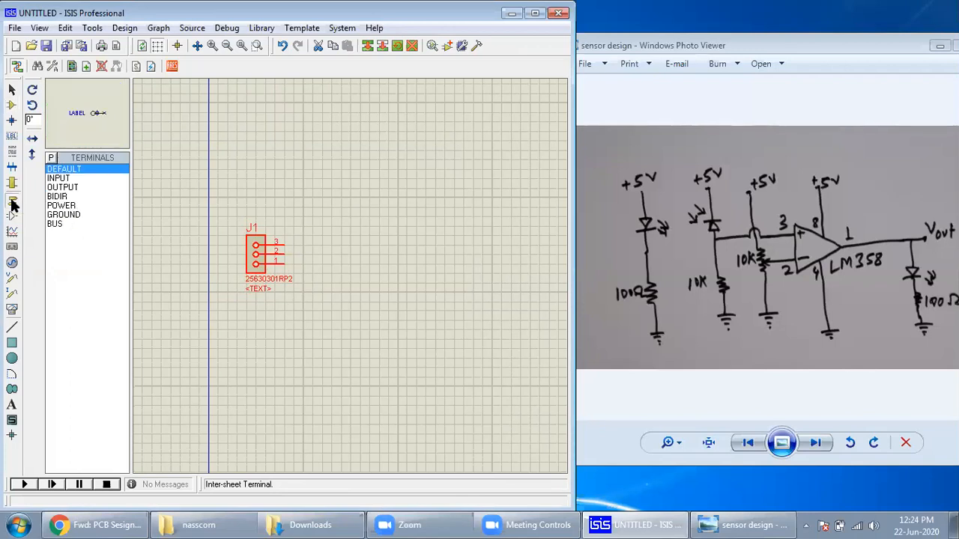
{"action": "left_click", "coordinate": [65, 216]}
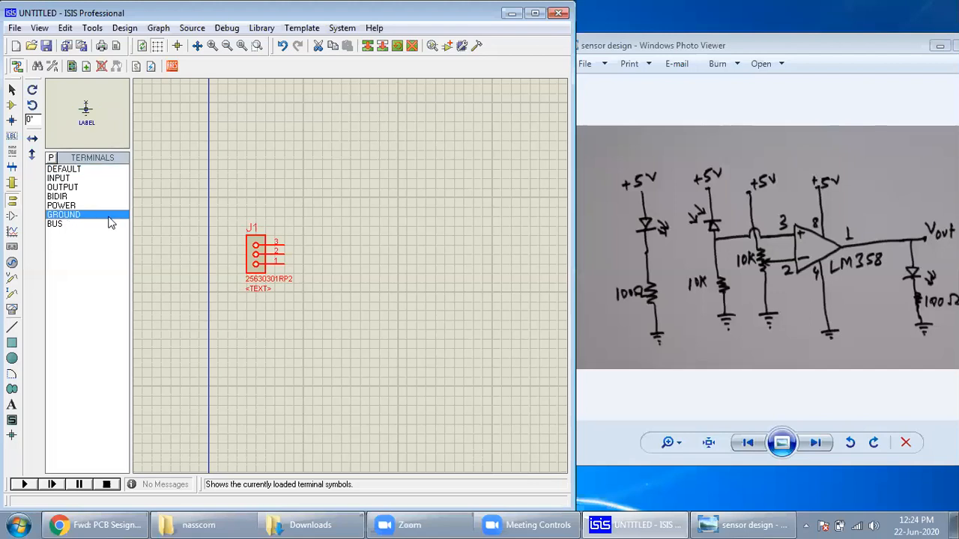
{"action": "left_click", "coordinate": [303, 318]}
{"action": "left_click", "coordinate": [303, 338]}
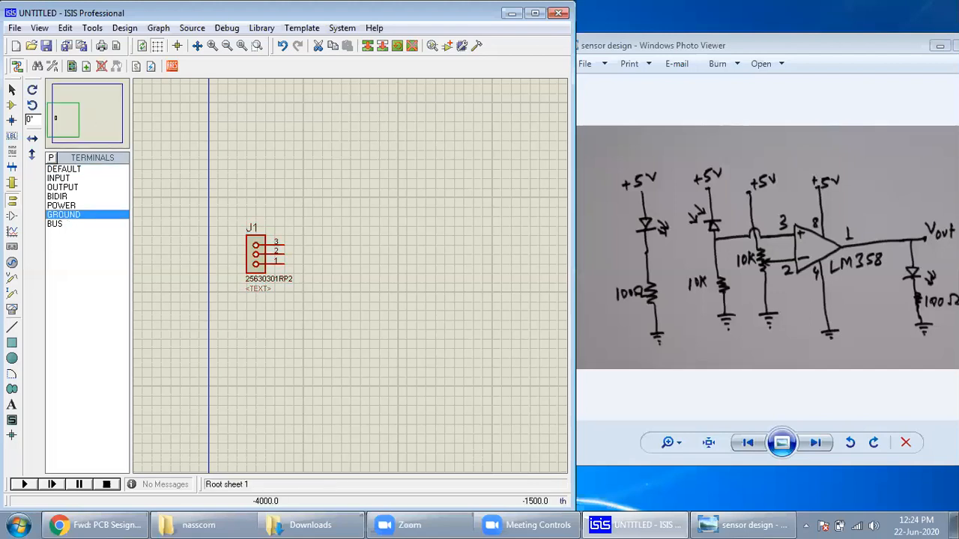
{"action": "left_click", "coordinate": [302, 330]}
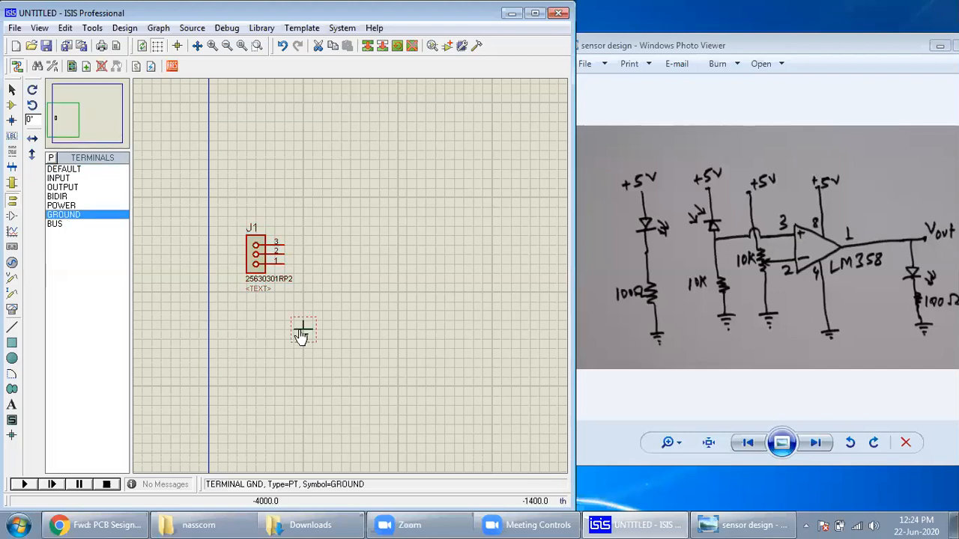
{"action": "left_click", "coordinate": [285, 263]}
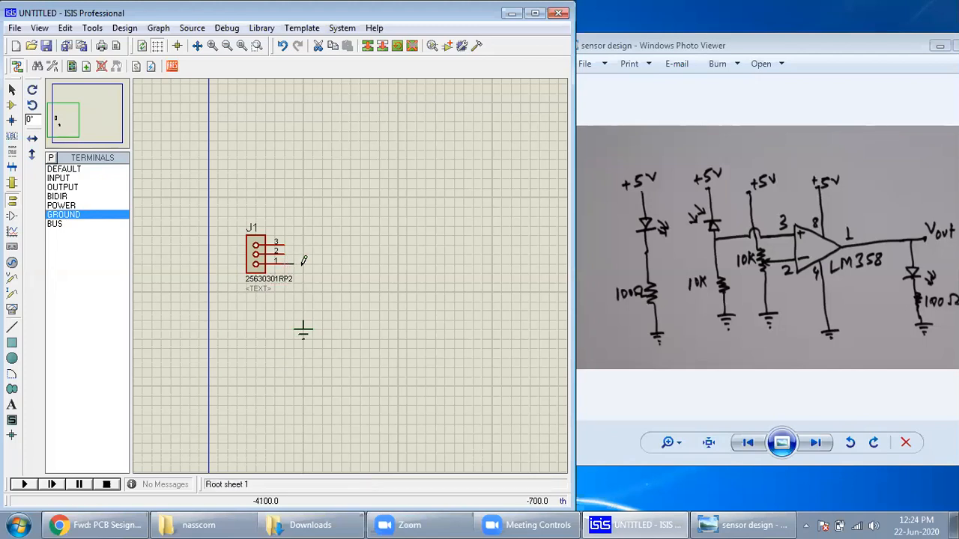
{"action": "left_click", "coordinate": [302, 330]}
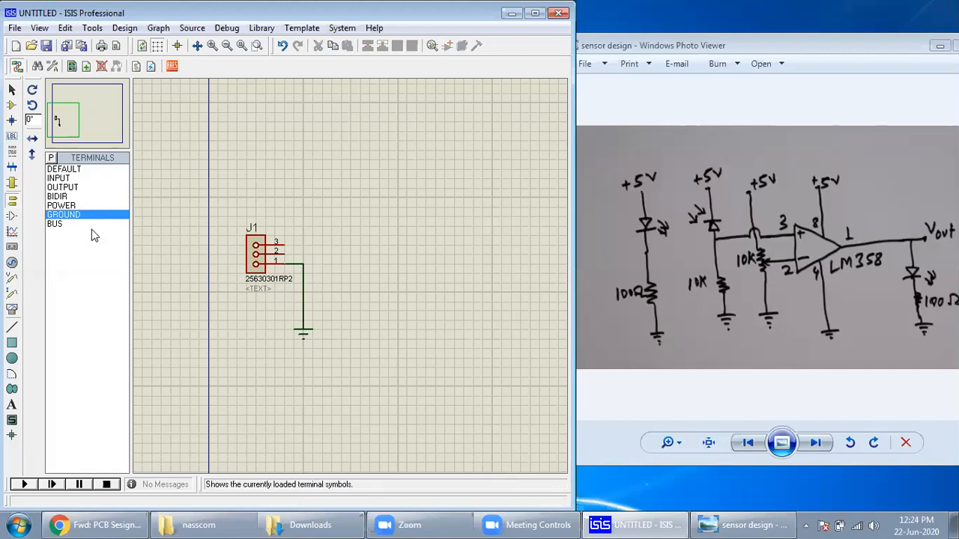
Step: Place a power terminal above and right of connector J1 and wire it to pin 3
{"action": "left_click", "coordinate": [78, 208]}
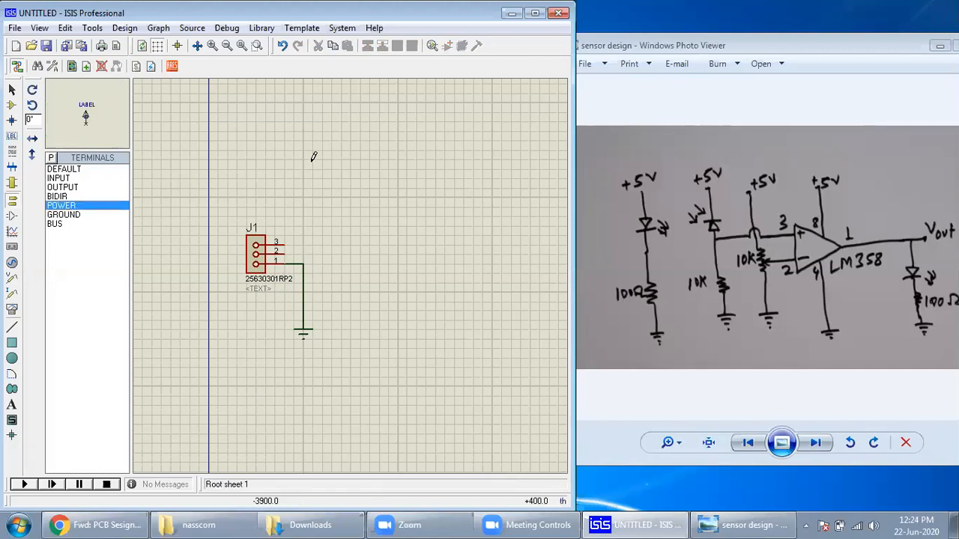
{"action": "left_click", "coordinate": [302, 157]}
{"action": "left_click", "coordinate": [303, 162]}
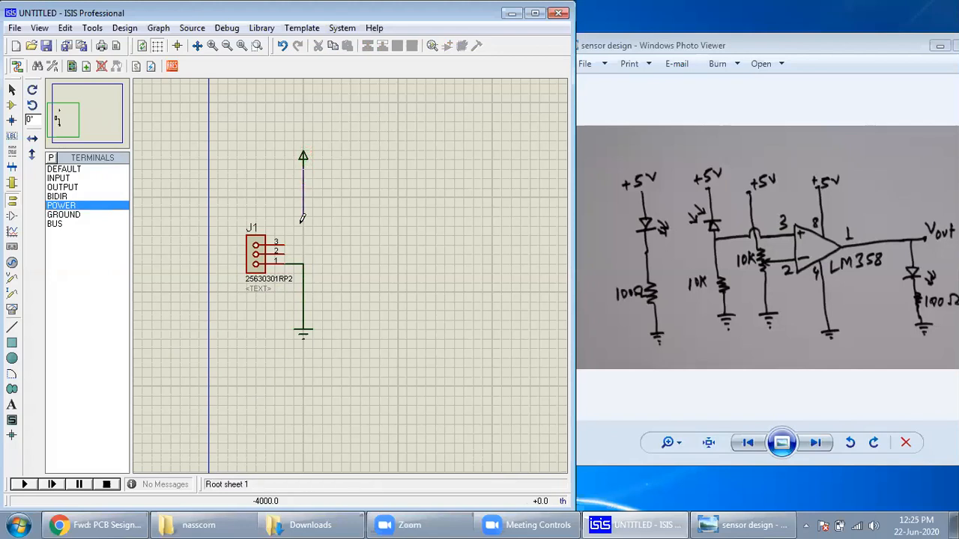
{"action": "left_click", "coordinate": [285, 243]}
Step: Label the power terminal VCC and the ground terminal GND
{"action": "right_click", "coordinate": [304, 158]}
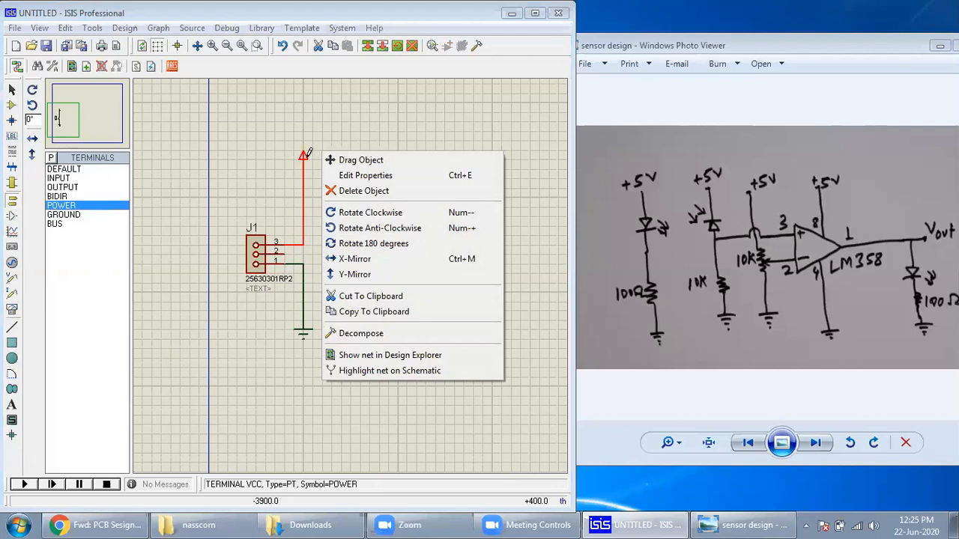
{"action": "left_click", "coordinate": [352, 174]}
{"action": "left_click", "coordinate": [333, 147]}
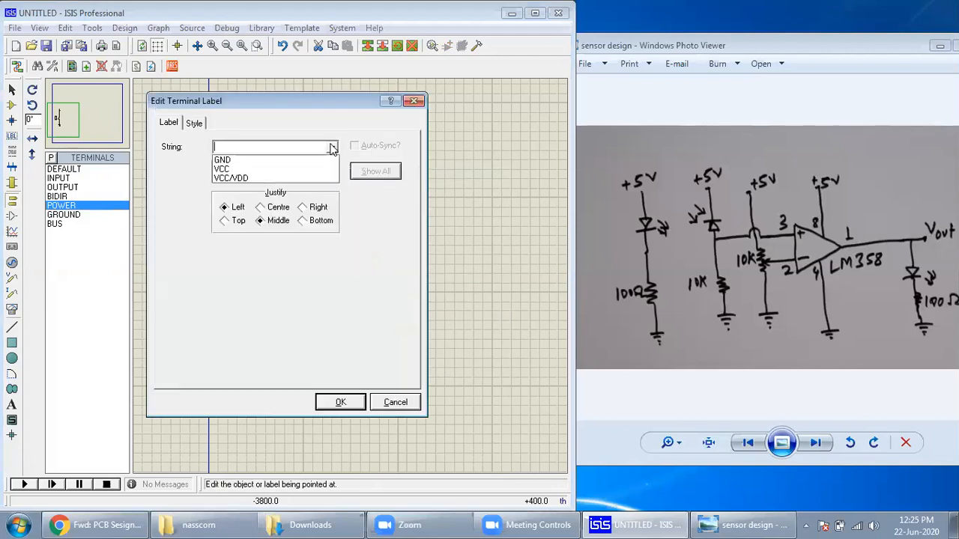
{"action": "left_click", "coordinate": [307, 170]}
{"action": "left_click", "coordinate": [340, 402]}
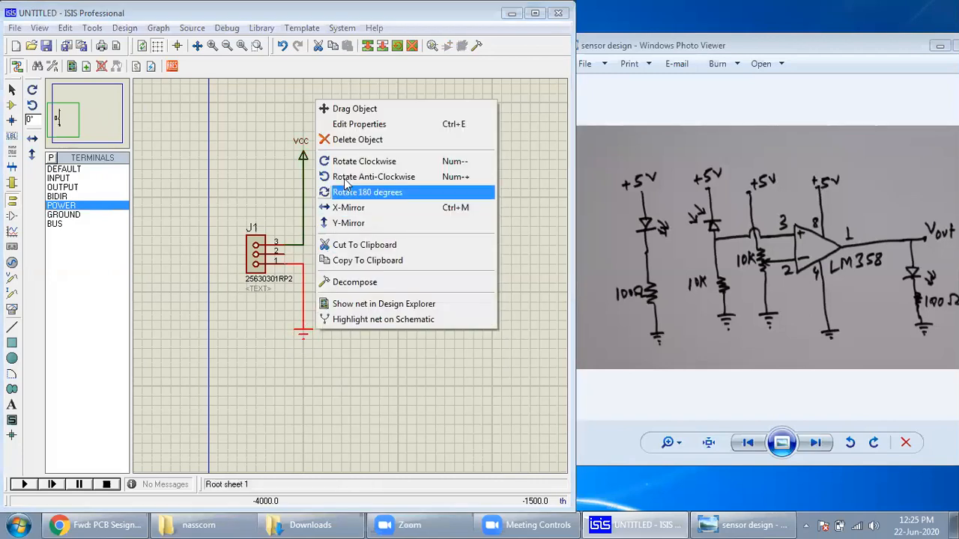
{"action": "left_click", "coordinate": [358, 124]}
{"action": "left_click", "coordinate": [332, 149]}
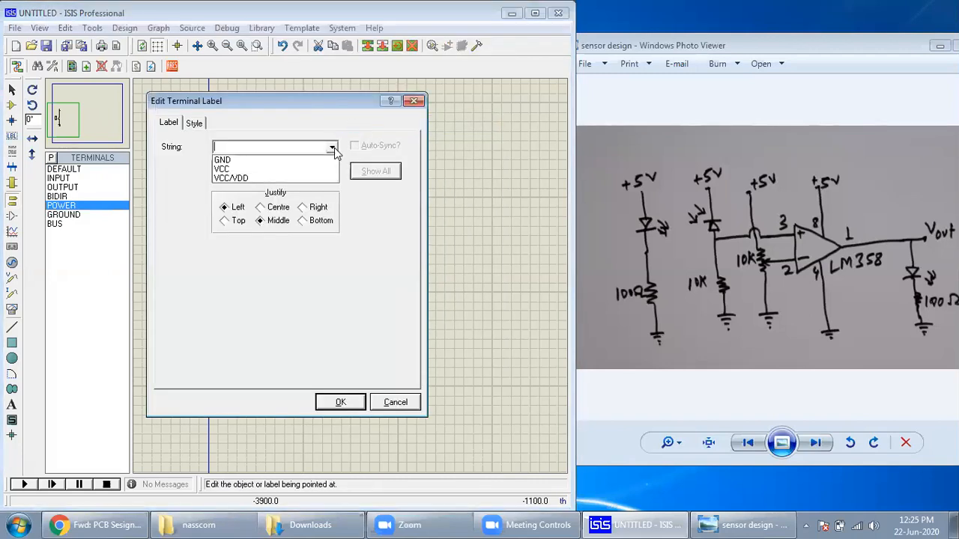
{"action": "left_click", "coordinate": [301, 158]}
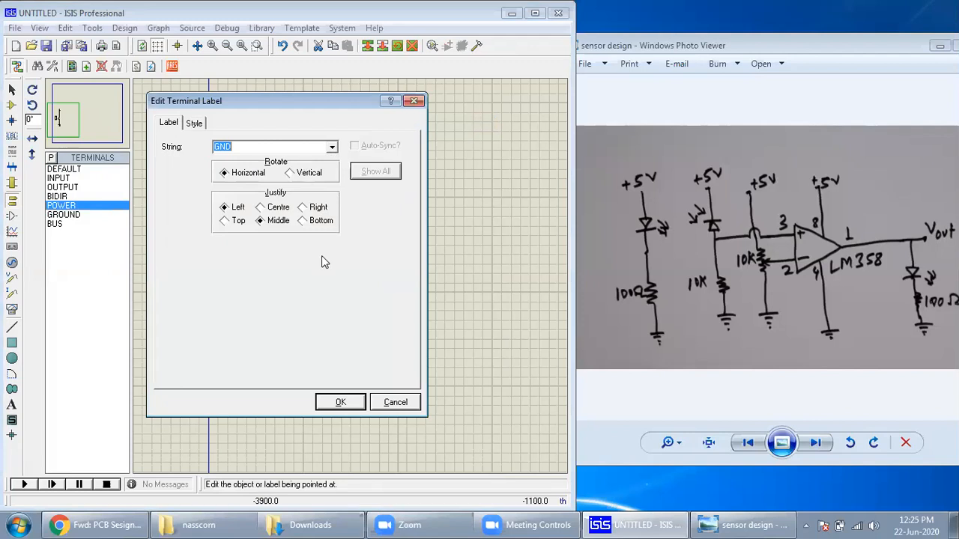
{"action": "left_click", "coordinate": [340, 403]}
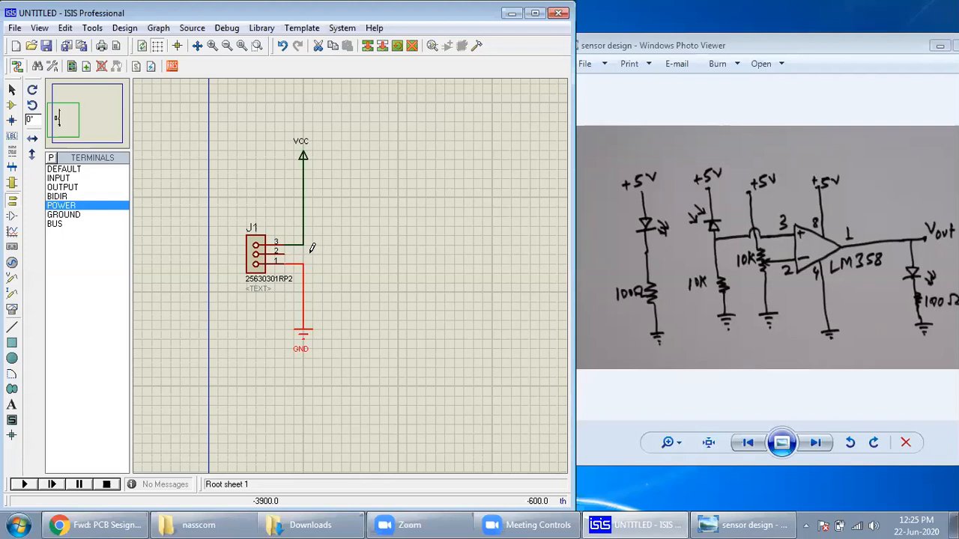
Step: Delete the wire between VCC and J1 pin 3, and wire the VCC terminal to pin 2 instead
{"action": "right_click", "coordinate": [305, 210]}
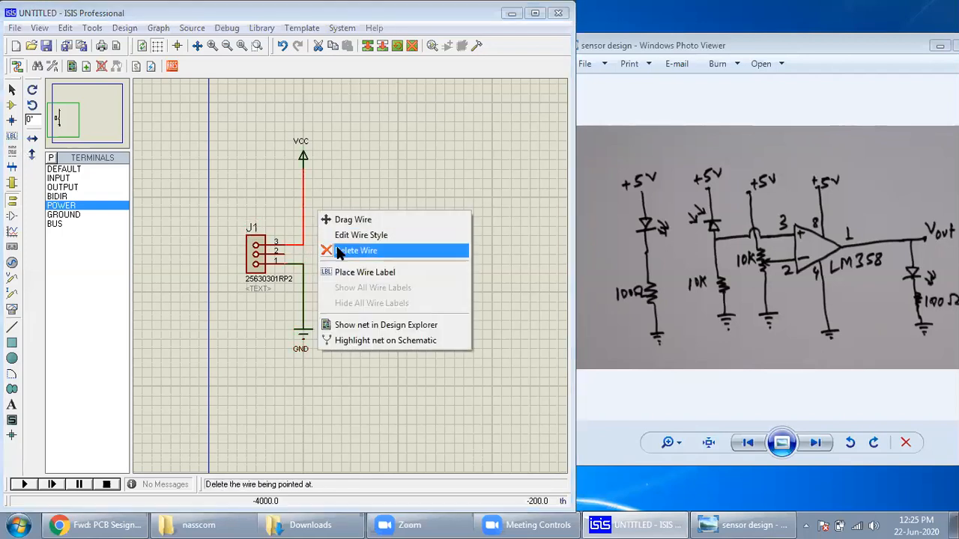
{"action": "left_click", "coordinate": [338, 250]}
{"action": "left_click", "coordinate": [303, 166]}
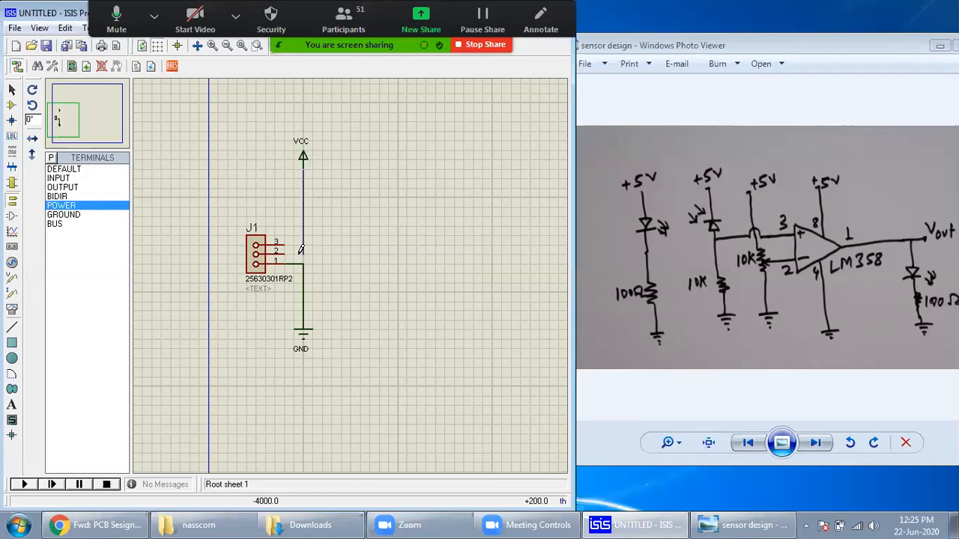
{"action": "left_click", "coordinate": [289, 258]}
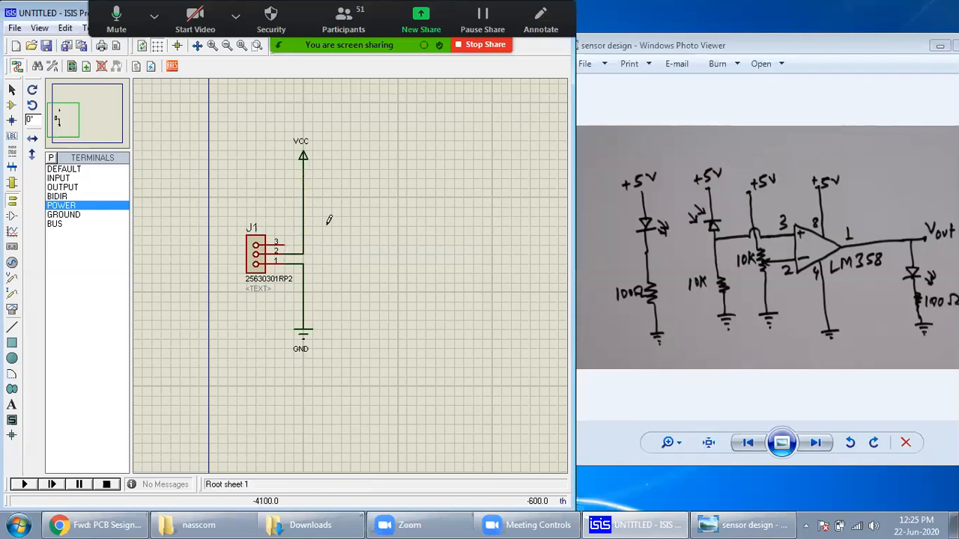
Step: Place an LED-RED to the right of the vertical VCC wire
{"action": "left_click", "coordinate": [11, 105]}
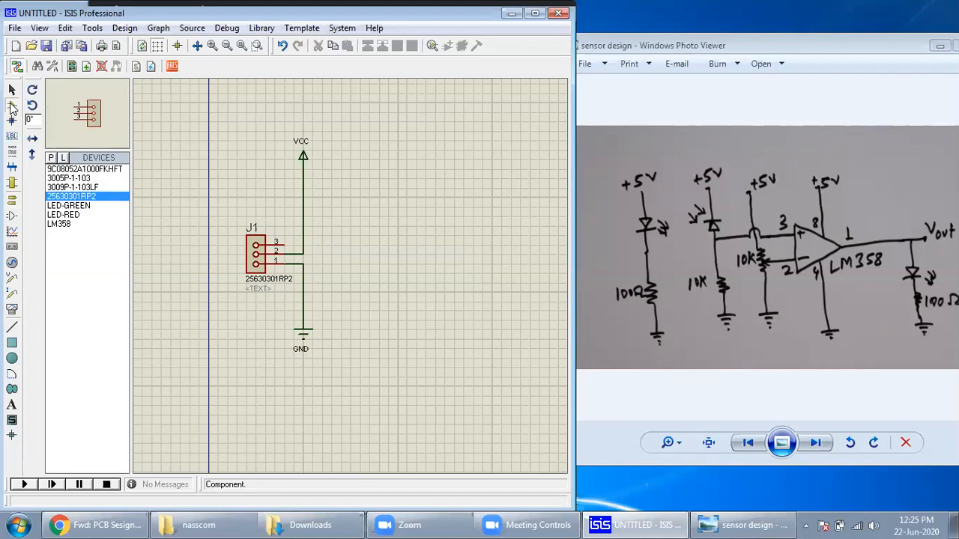
{"action": "left_click", "coordinate": [63, 214]}
{"action": "left_click", "coordinate": [340, 198]}
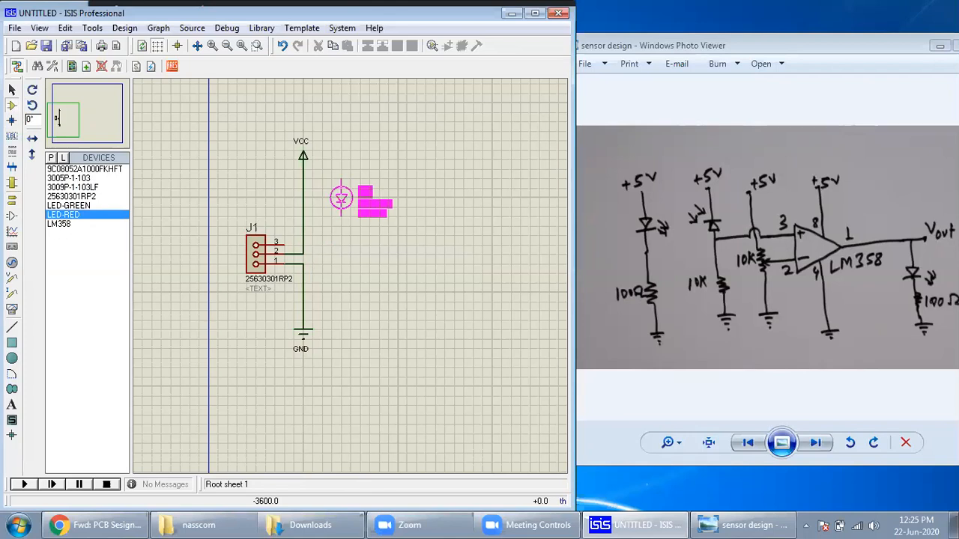
{"action": "left_click", "coordinate": [341, 198]}
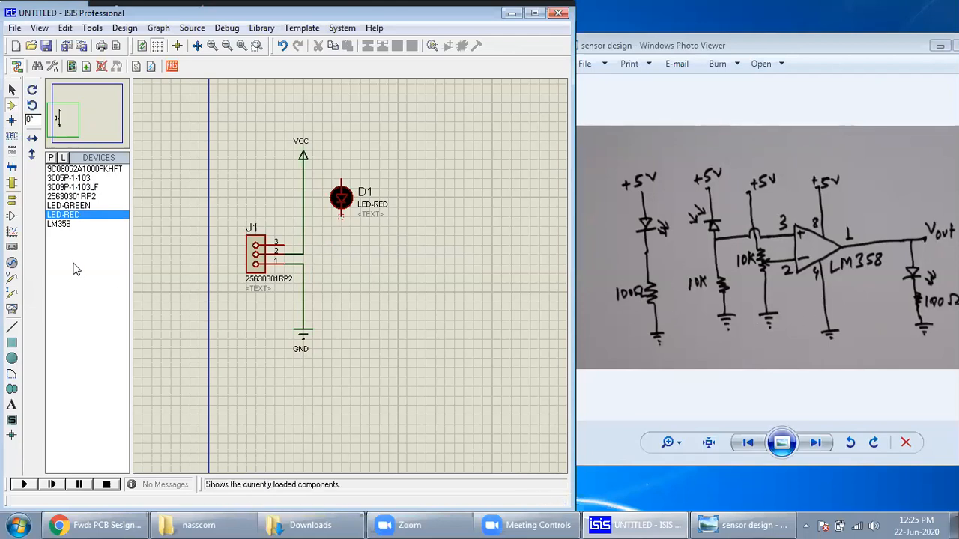
Step: Compare the resistor and potentiometer symbols in the device list and remove the duplicate potentiometer 3009P-1-103LF
{"action": "left_click", "coordinate": [89, 179]}
{"action": "left_click", "coordinate": [86, 188]}
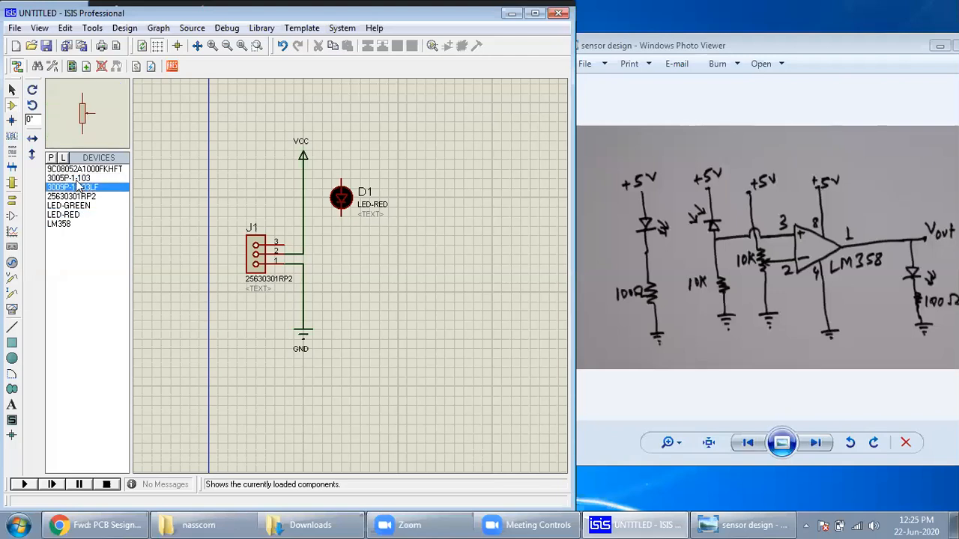
{"action": "left_click", "coordinate": [88, 170]}
{"action": "left_click", "coordinate": [90, 179]}
{"action": "left_click", "coordinate": [90, 188]}
{"action": "left_click", "coordinate": [96, 179]}
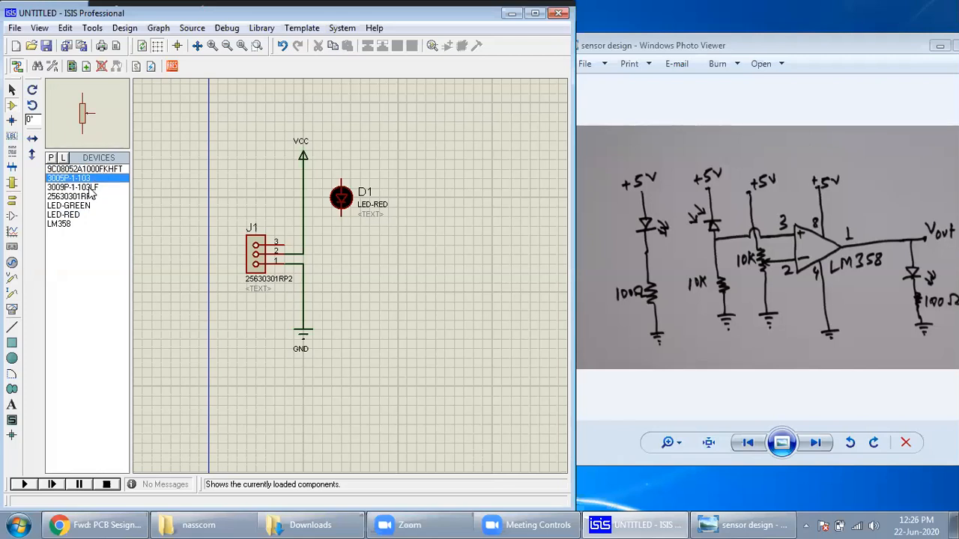
{"action": "right_click", "coordinate": [91, 189]}
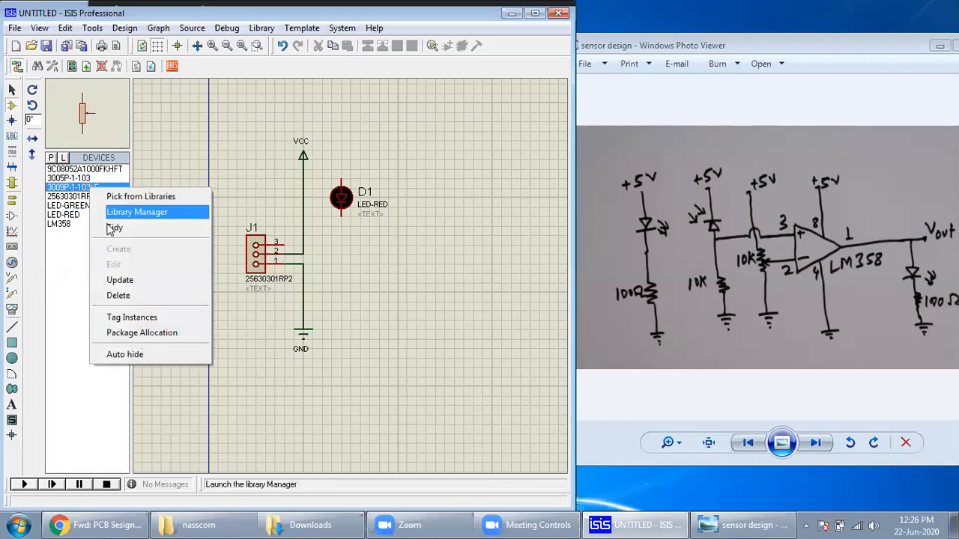
{"action": "left_click", "coordinate": [120, 295]}
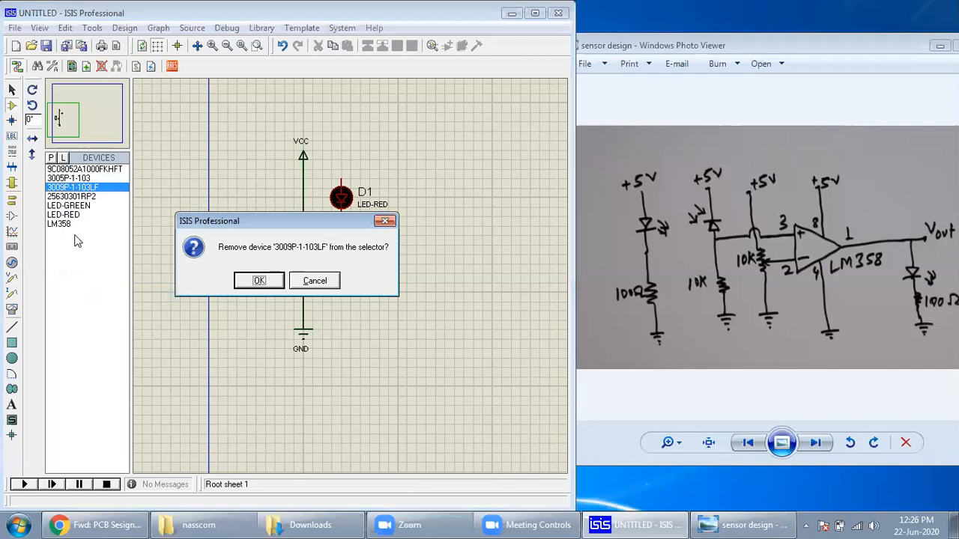
{"action": "left_click", "coordinate": [256, 281]}
Step: Compare the symbols of the 9C08052A1000FKHFT and 3005P-1-103 devices in the device list
{"action": "left_click", "coordinate": [90, 169]}
{"action": "left_click", "coordinate": [86, 178]}
{"action": "left_click", "coordinate": [89, 188]}
{"action": "left_click", "coordinate": [93, 178]}
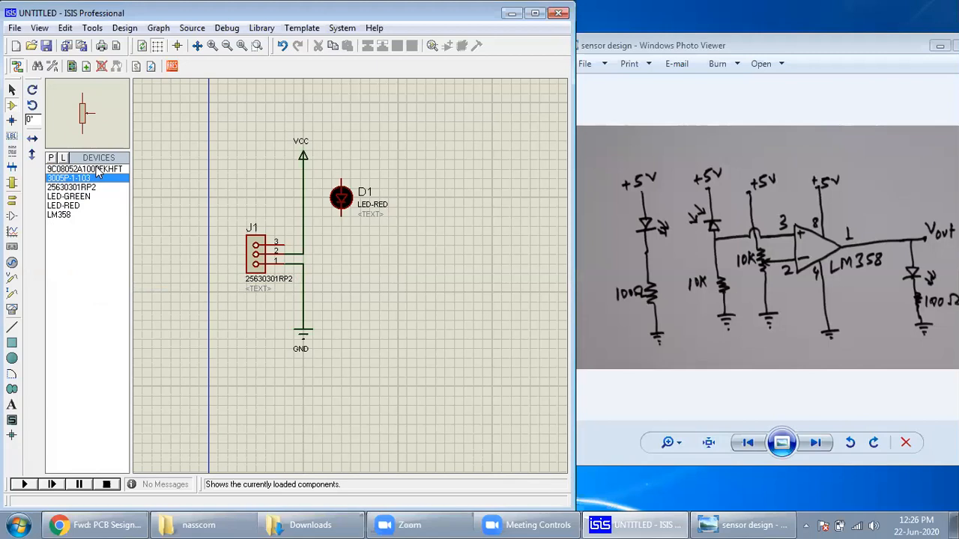
{"action": "left_click", "coordinate": [98, 170]}
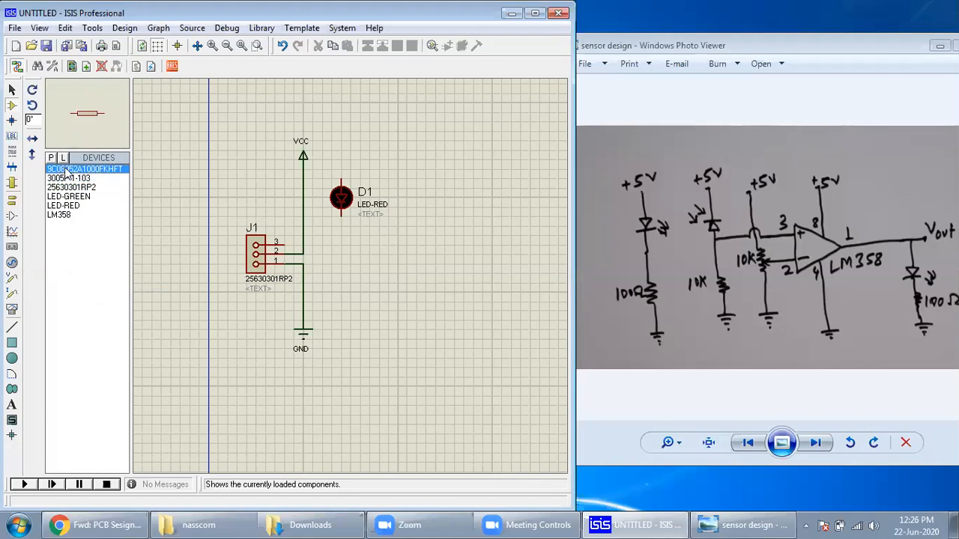
{"action": "left_click", "coordinate": [12, 89]}
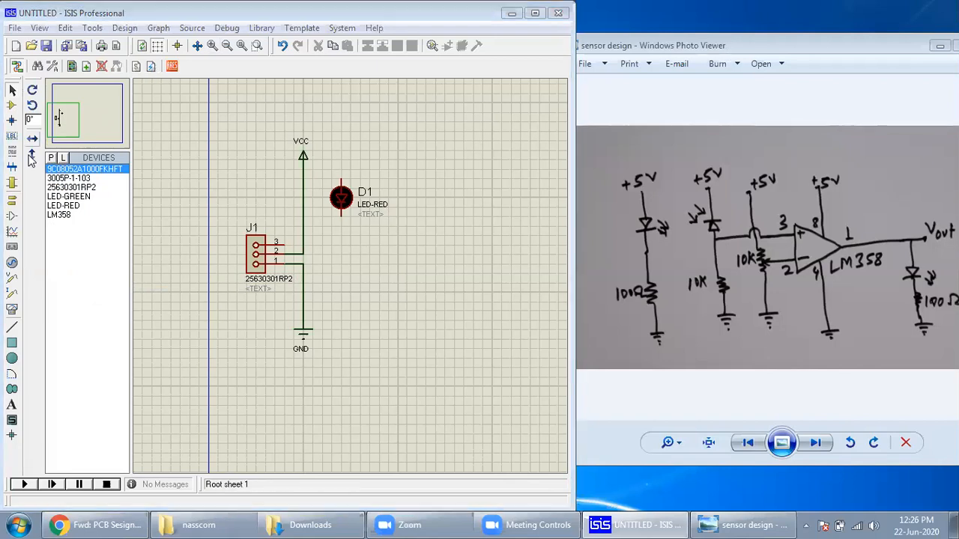
{"action": "left_click", "coordinate": [79, 179]}
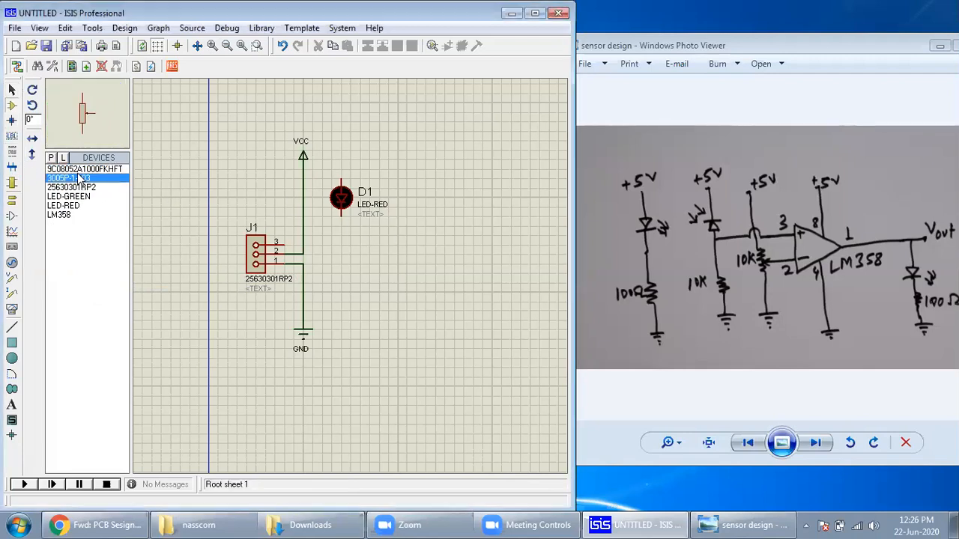
Step: Place a 9C08052A1000FKHFT resistor below D1, rotated clockwise to stand vertically, and wire its upper pin to D1
{"action": "left_click", "coordinate": [88, 170]}
{"action": "left_click", "coordinate": [349, 239]}
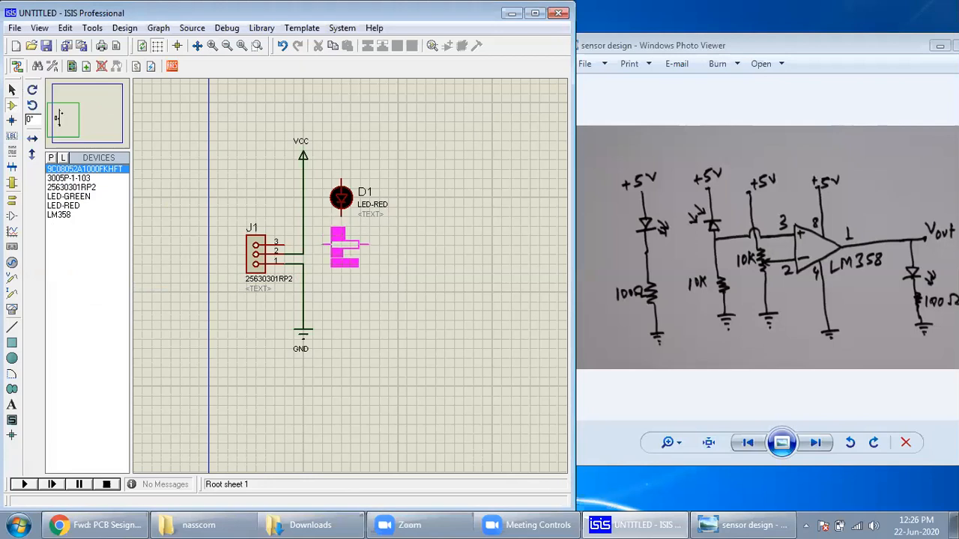
{"action": "left_click", "coordinate": [341, 258]}
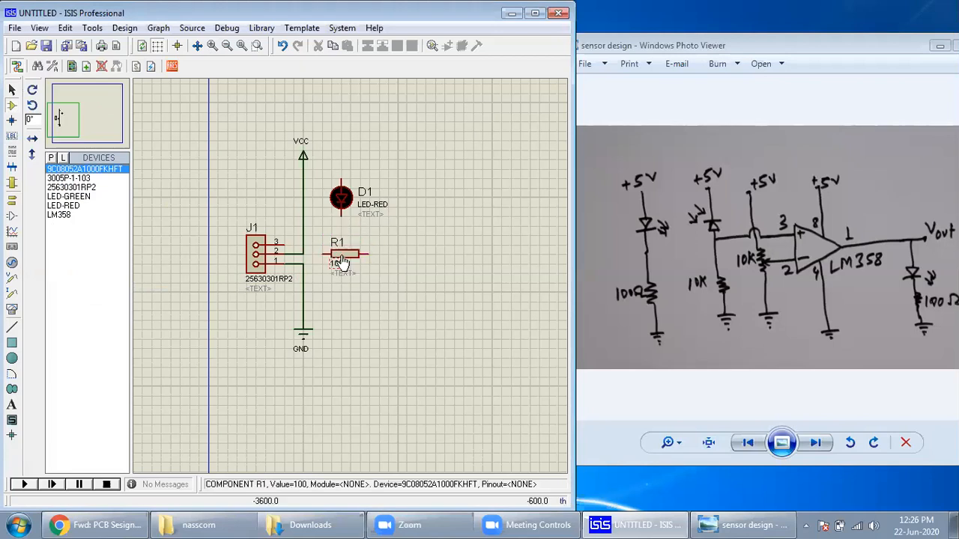
{"action": "right_click", "coordinate": [354, 257]}
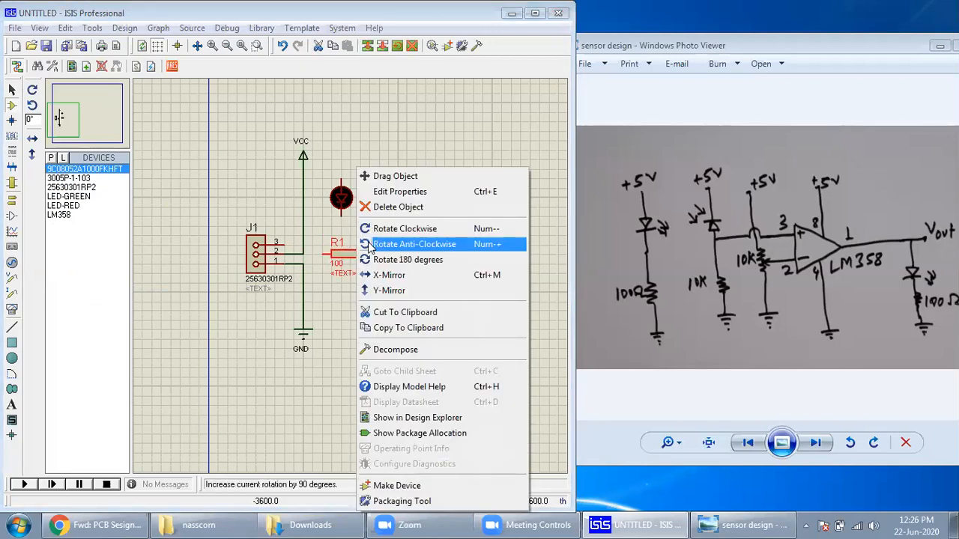
{"action": "left_click", "coordinate": [418, 229]}
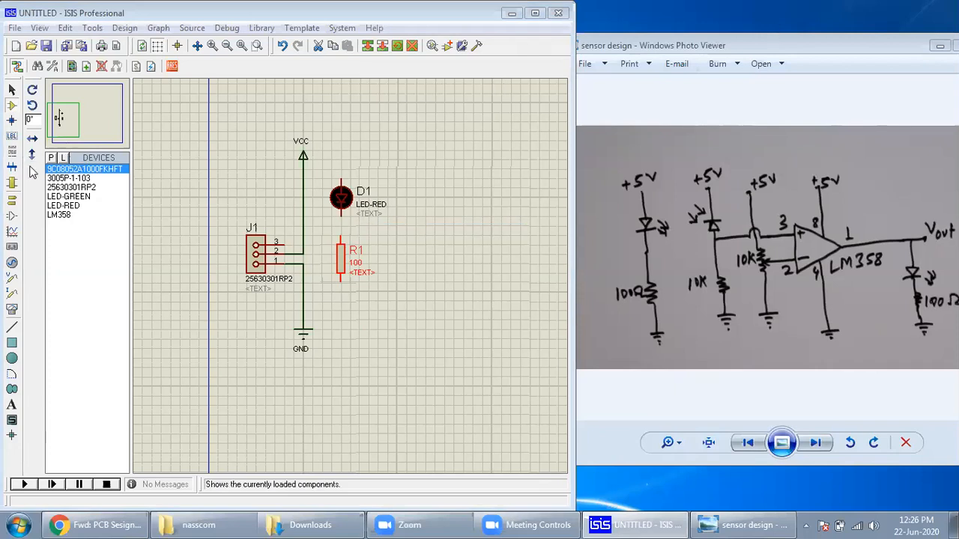
{"action": "left_click", "coordinate": [342, 234]}
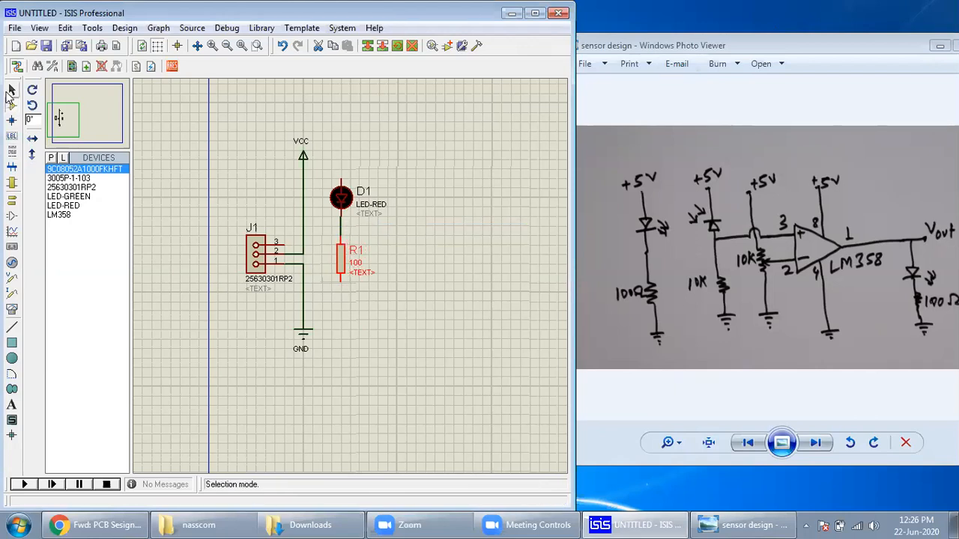
Step: Align D1 and R1 with Centre Vertically using Object Bounds, and wire R1's lower pin to the wire above GND
{"action": "left_click_drag", "start_coordinate": [322, 169], "coordinate": [378, 320]}
{"action": "key", "text": "ctrl+a"}
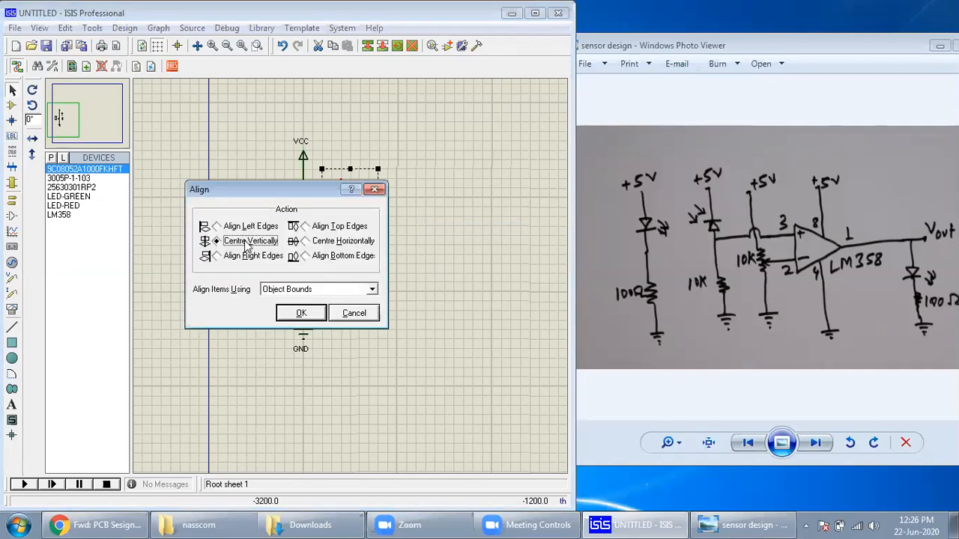
{"action": "left_click", "coordinate": [302, 314]}
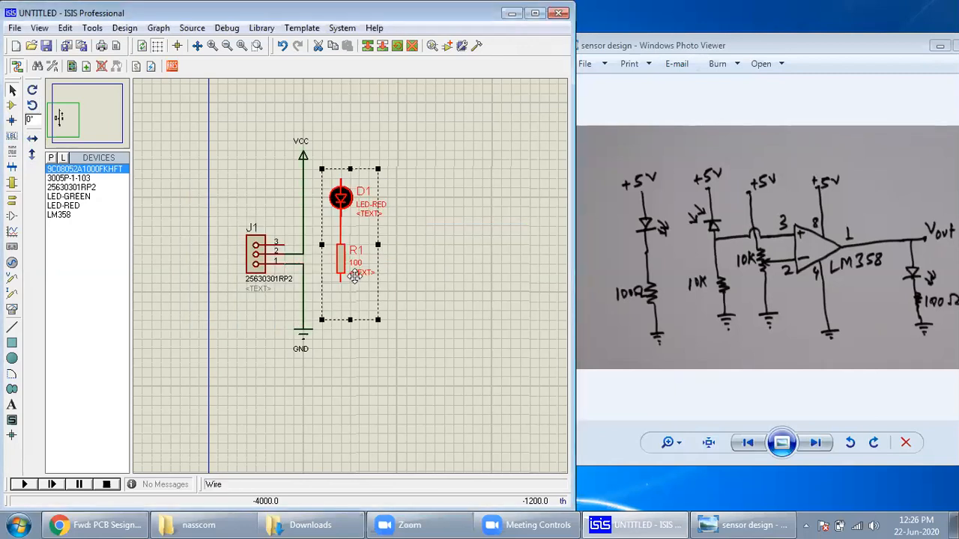
{"action": "left_click", "coordinate": [378, 109]}
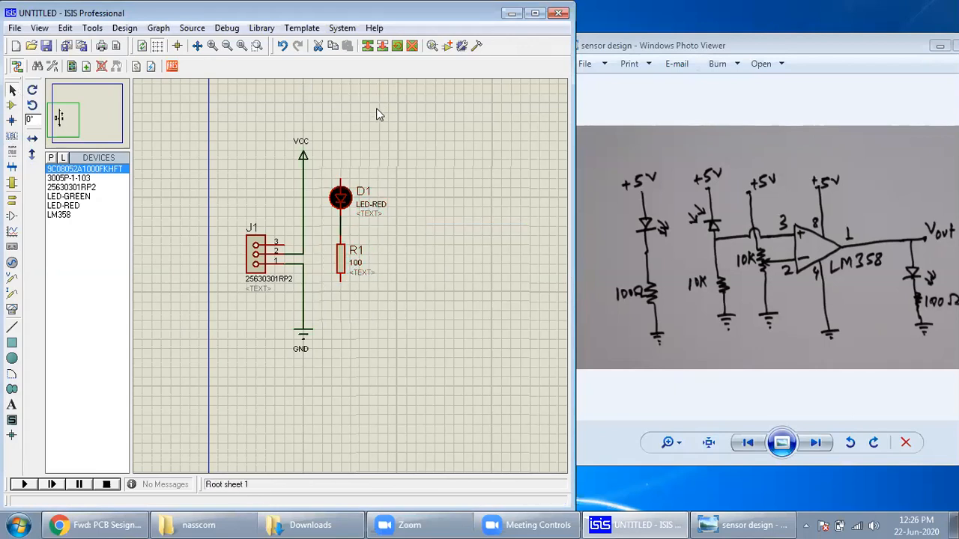
{"action": "left_click", "coordinate": [343, 317]}
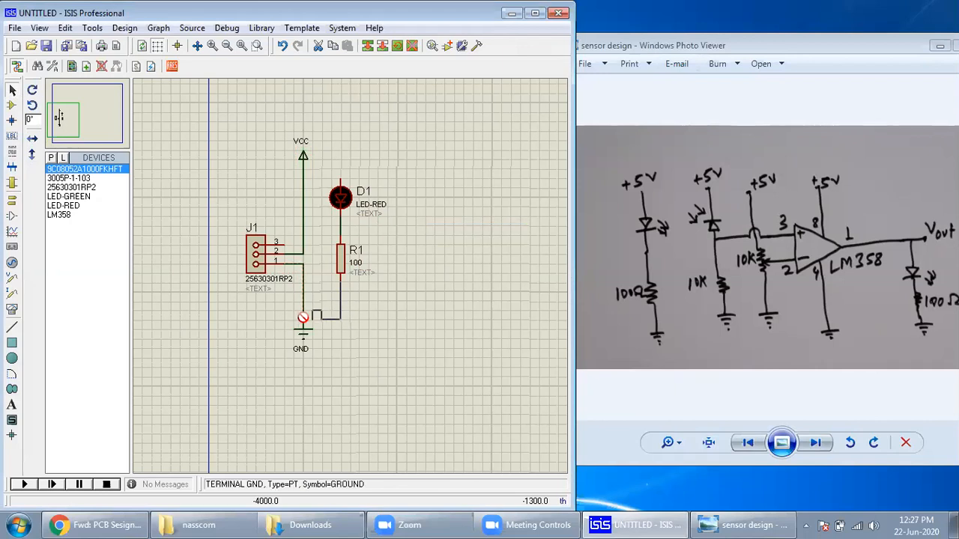
{"action": "left_click", "coordinate": [304, 310]}
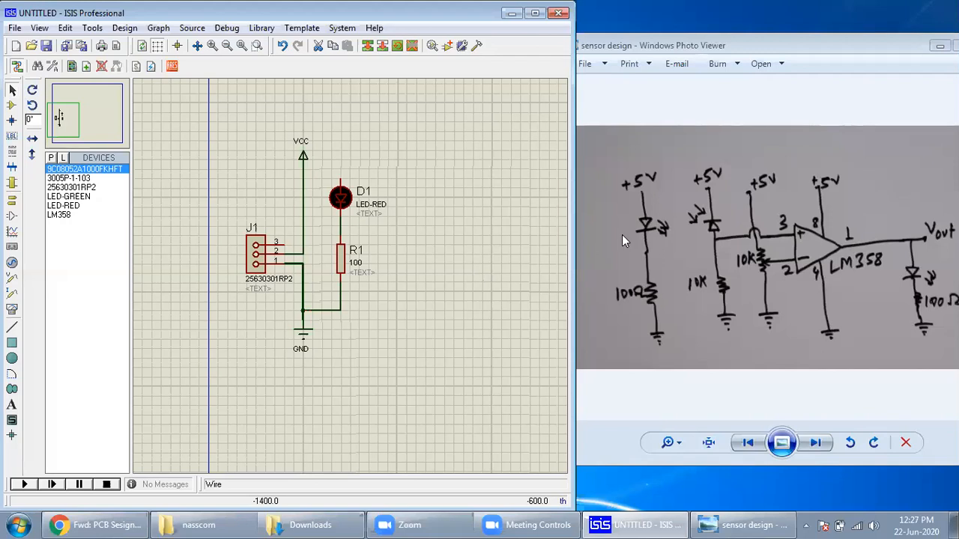
Step: Save the design as proximity_ex in the SAMPLES folder
{"action": "key", "text": "ctrl+s"}
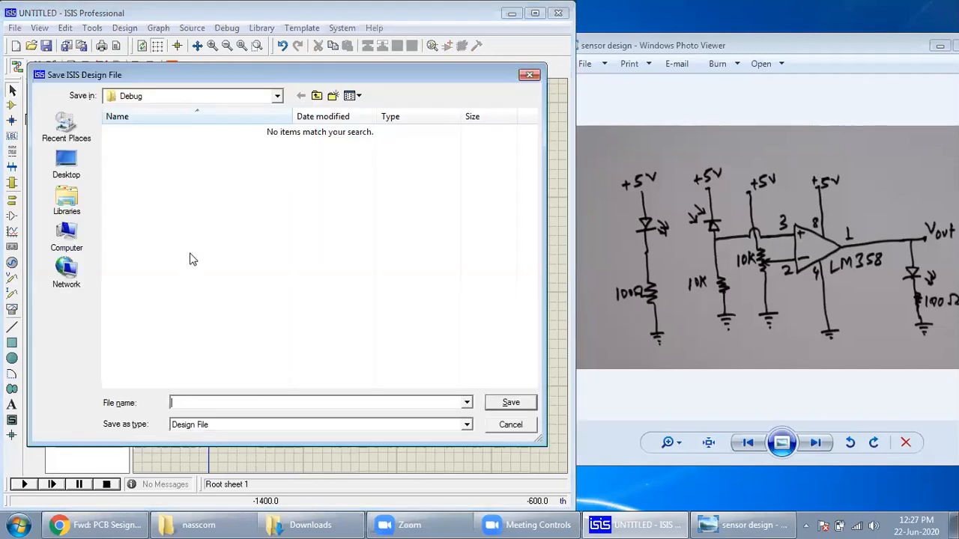
{"action": "left_click", "coordinate": [318, 96]}
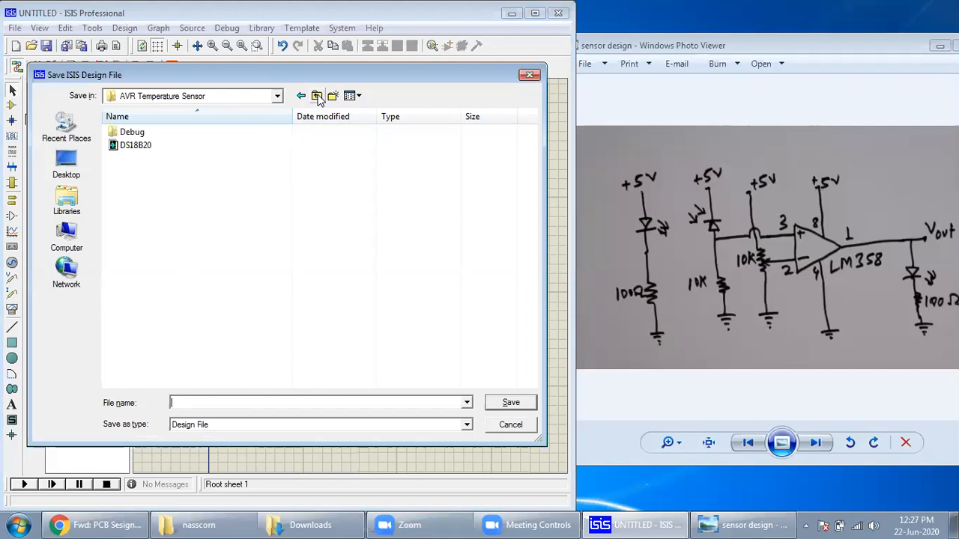
{"action": "left_click", "coordinate": [318, 97]}
{"action": "left_click", "coordinate": [318, 97]}
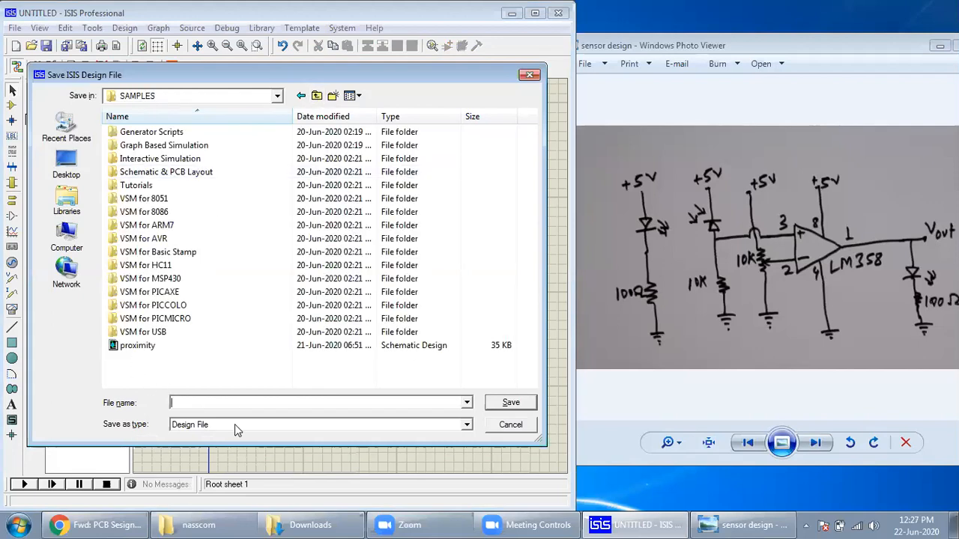
{"action": "type", "text": "proximity_ex"}
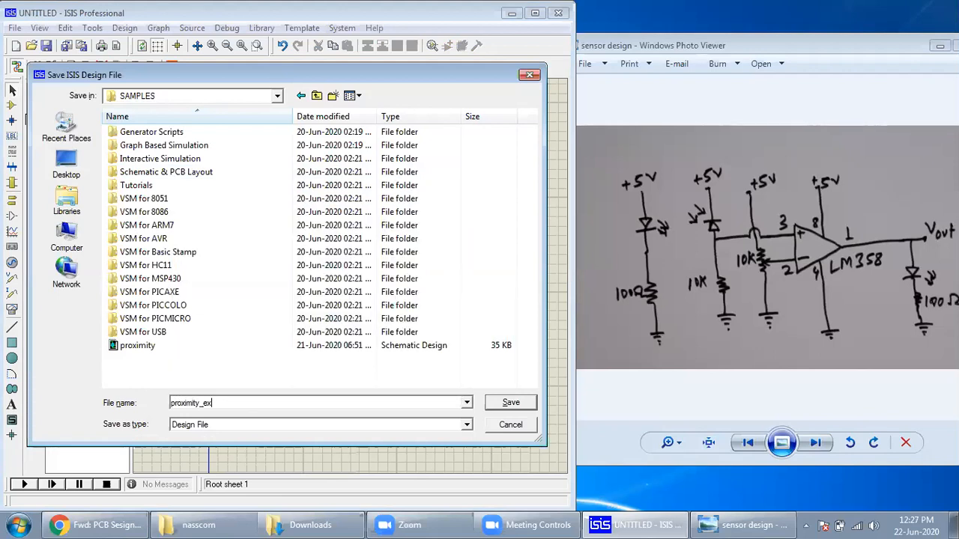
{"action": "key", "text": "Return"}
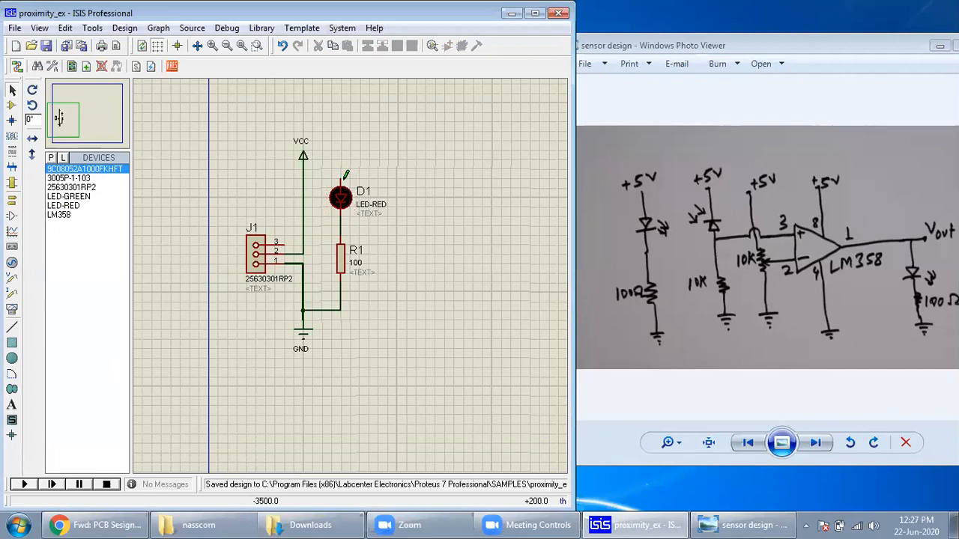
Step: Wire D1's upper pin to the vertical wire below the VCC terminal
{"action": "left_click", "coordinate": [341, 178]}
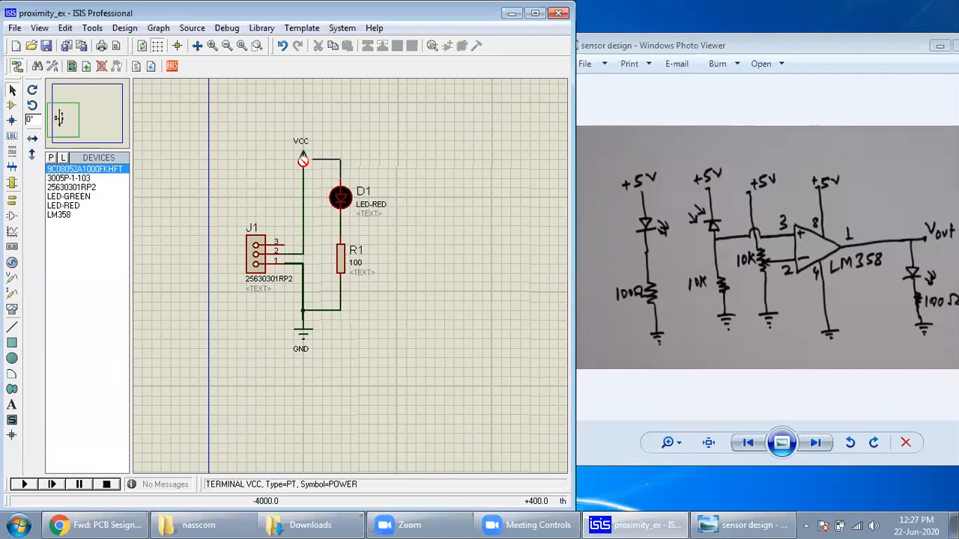
{"action": "left_click", "coordinate": [304, 177]}
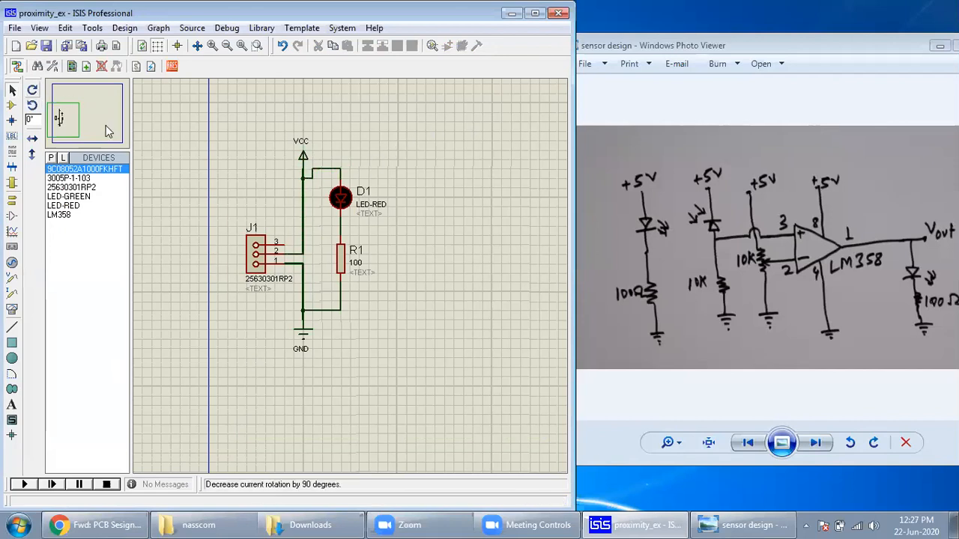
Step: Move the VCC terminal slightly higher and straighten the stepped wire between the VCC line and D1
{"action": "scroll", "coordinate": [344, 277], "scroll_direction": "up", "scroll_amount": 1}
{"action": "scroll", "coordinate": [343, 276], "scroll_direction": "down", "scroll_amount": 1}
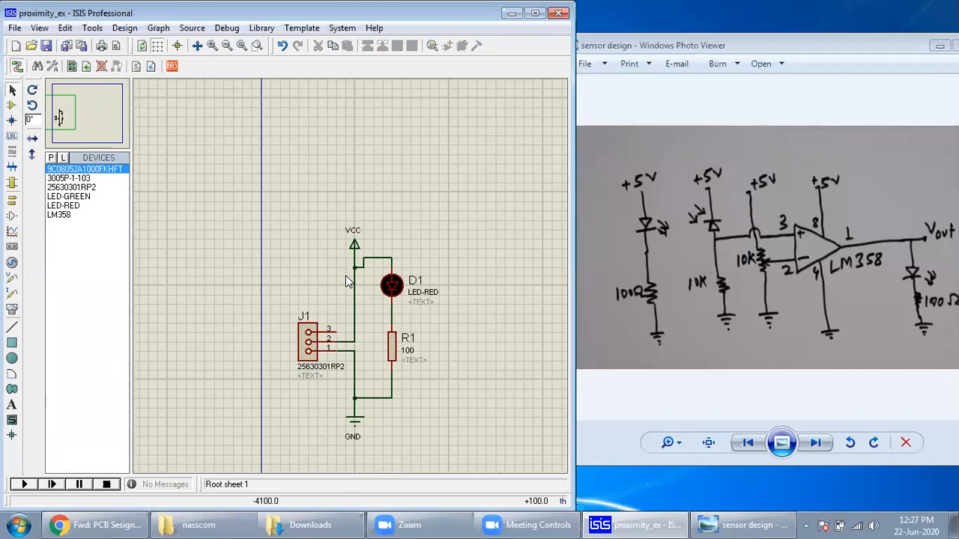
{"action": "scroll", "coordinate": [345, 275], "scroll_direction": "up", "scroll_amount": 1}
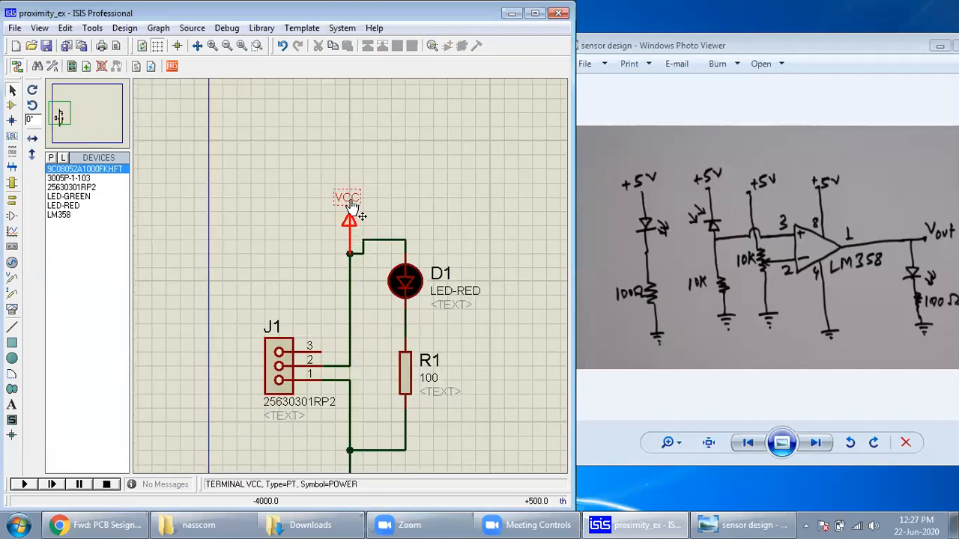
{"action": "left_click_drag", "start_coordinate": [352, 205], "coordinate": [352, 192]}
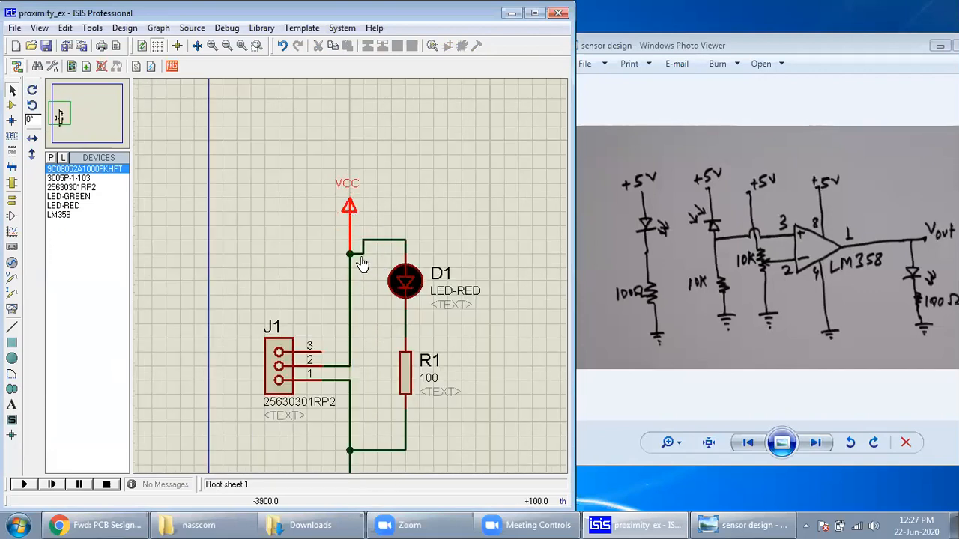
{"action": "left_click", "coordinate": [374, 240]}
{"action": "left_click_drag", "start_coordinate": [377, 253], "coordinate": [386, 254]}
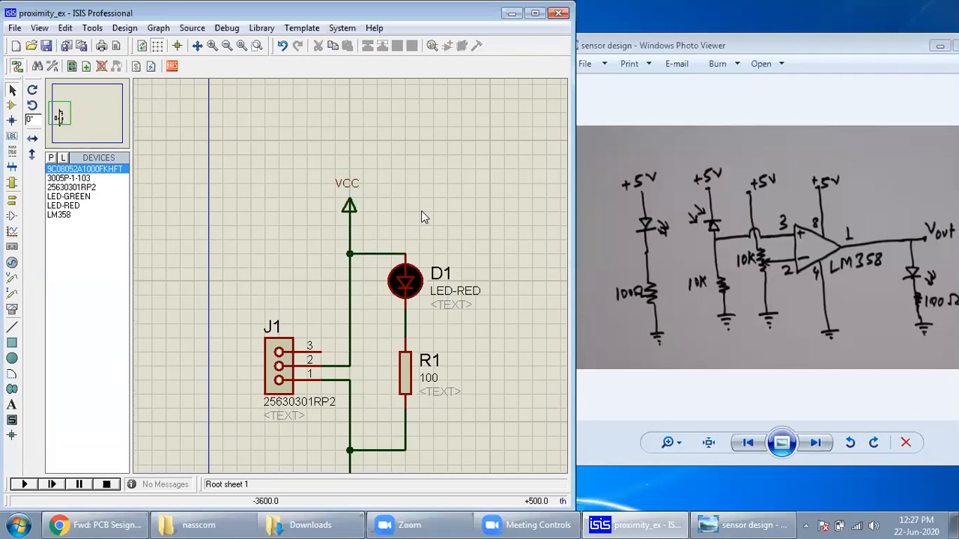
Step: Place a second LED-RED to the right of D1 and turn it to point upwards
{"action": "key", "text": "F7"}
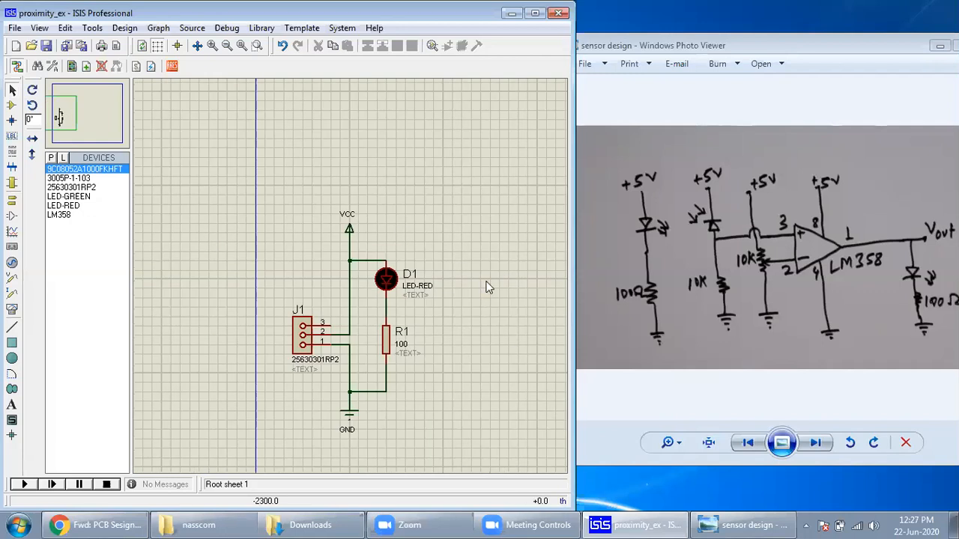
{"action": "left_click", "coordinate": [88, 189]}
{"action": "left_click", "coordinate": [84, 205]}
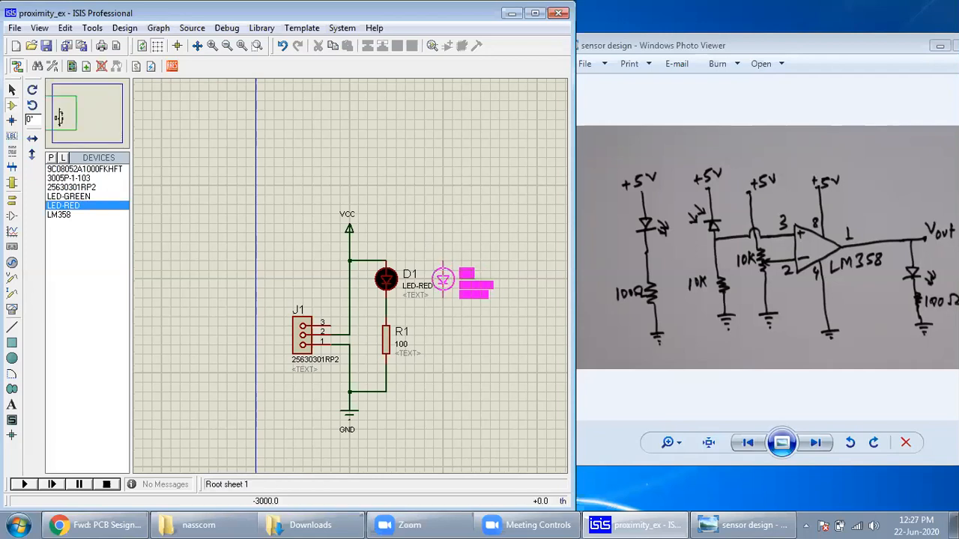
{"action": "left_click", "coordinate": [443, 279]}
{"action": "left_click", "coordinate": [448, 278]}
{"action": "key", "text": "KP_Subtract"}
{"action": "key", "text": "KP_Add"}
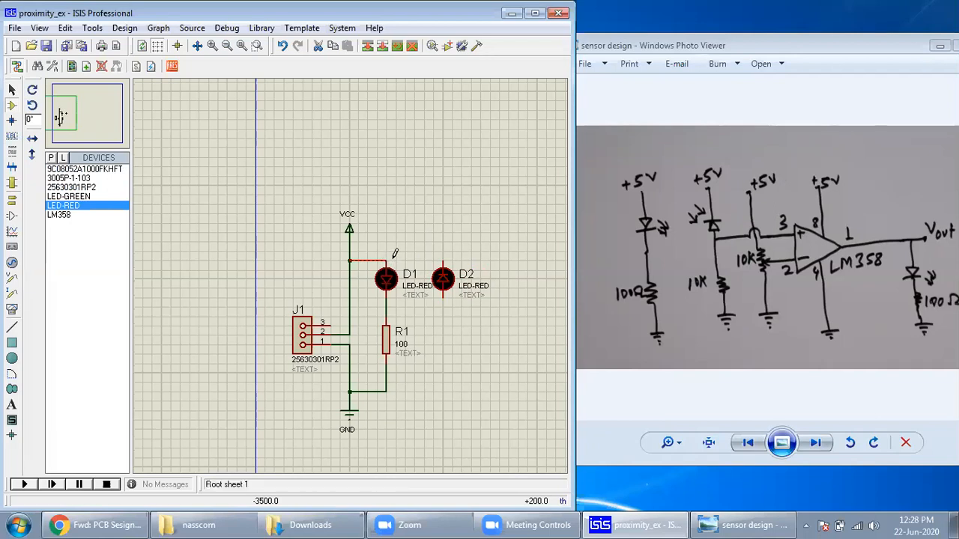
{"action": "left_click", "coordinate": [443, 259]}
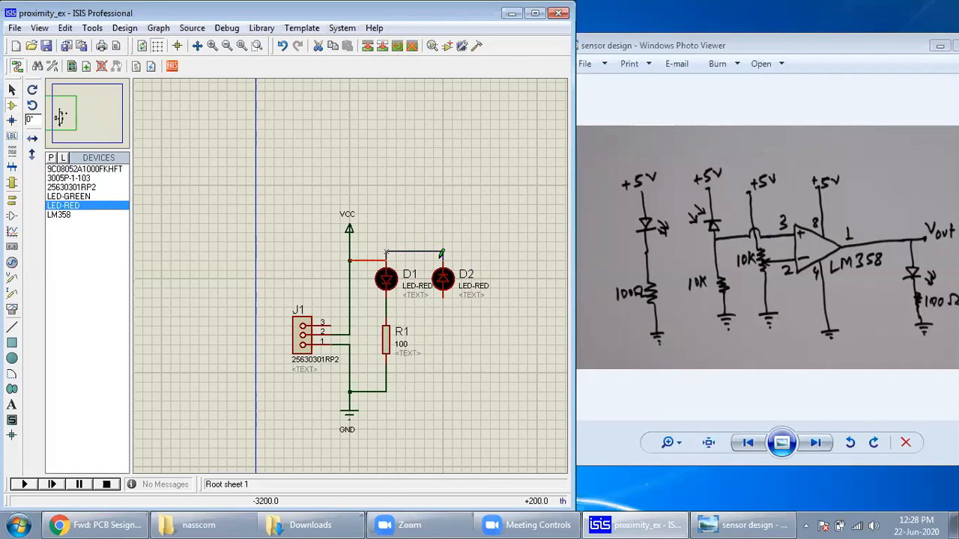
{"action": "left_click", "coordinate": [358, 251]}
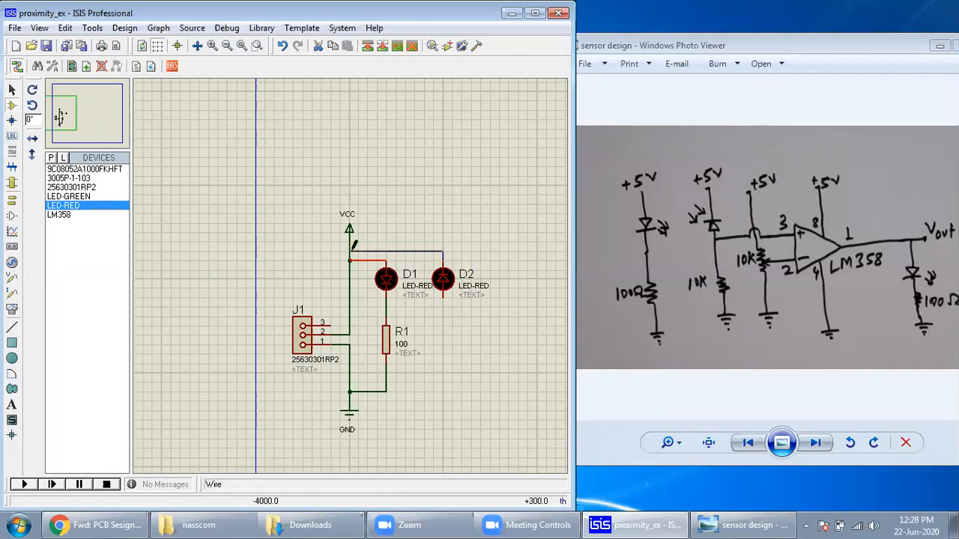
{"action": "key", "text": "Escape"}
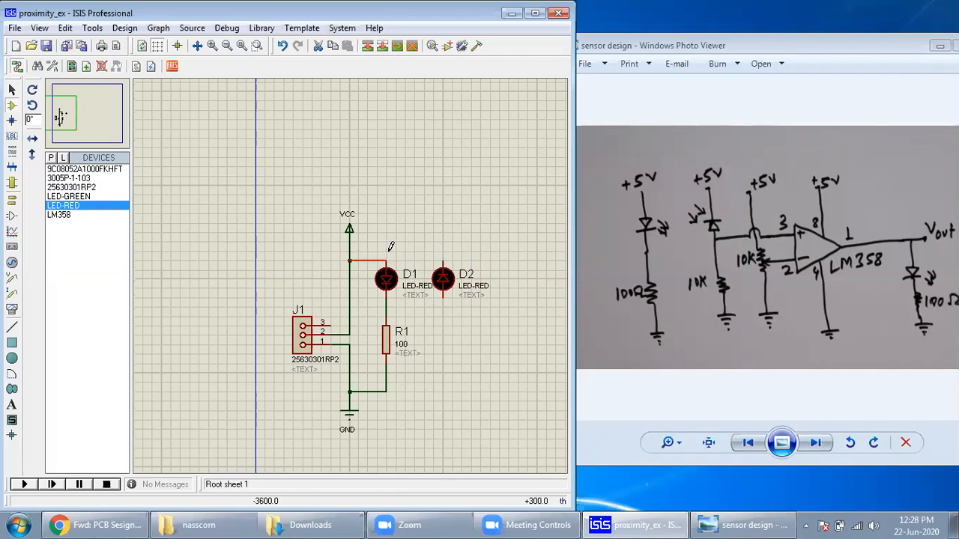
Step: Delete the wire between the VCC line and D1, and rewire D1's upper pin to VCC one grid row higher
{"action": "left_click_drag", "start_coordinate": [372, 261], "coordinate": [372, 248]}
{"action": "right_click", "coordinate": [373, 251]}
{"action": "left_click", "coordinate": [419, 286]}
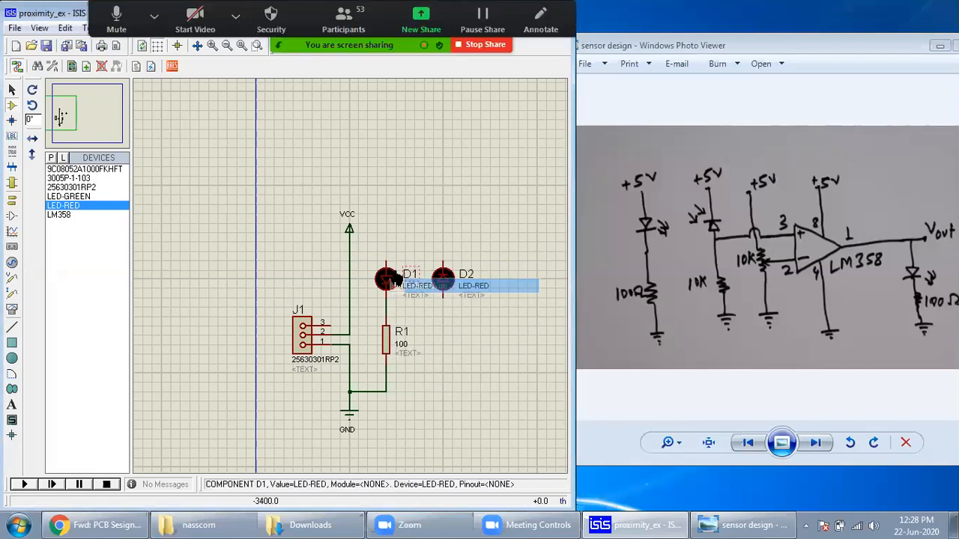
{"action": "left_click", "coordinate": [387, 249]}
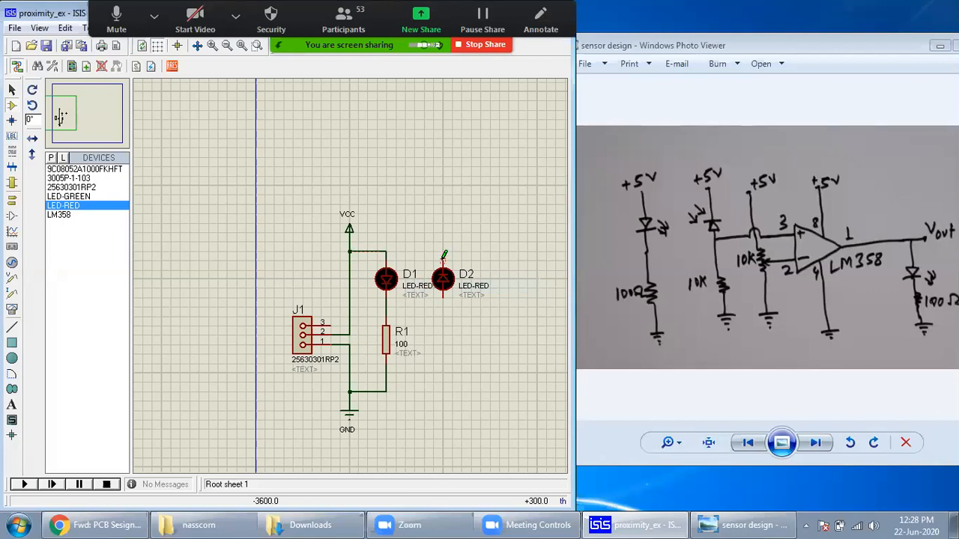
Step: Wire D2's upper pin to the corner of the VCC wire above D1
{"action": "left_click", "coordinate": [380, 251]}
{"action": "key", "text": "ctrl+z"}
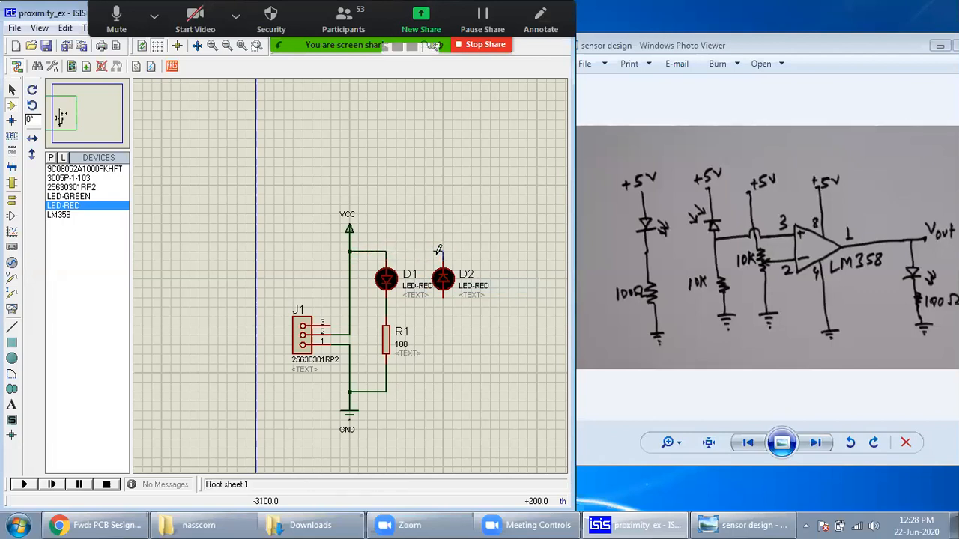
{"action": "left_click", "coordinate": [389, 249]}
Step: Place a second 9C08052A1000FKHFT resistor below D2 and rotate it to stand vertically
{"action": "left_click", "coordinate": [82, 168]}
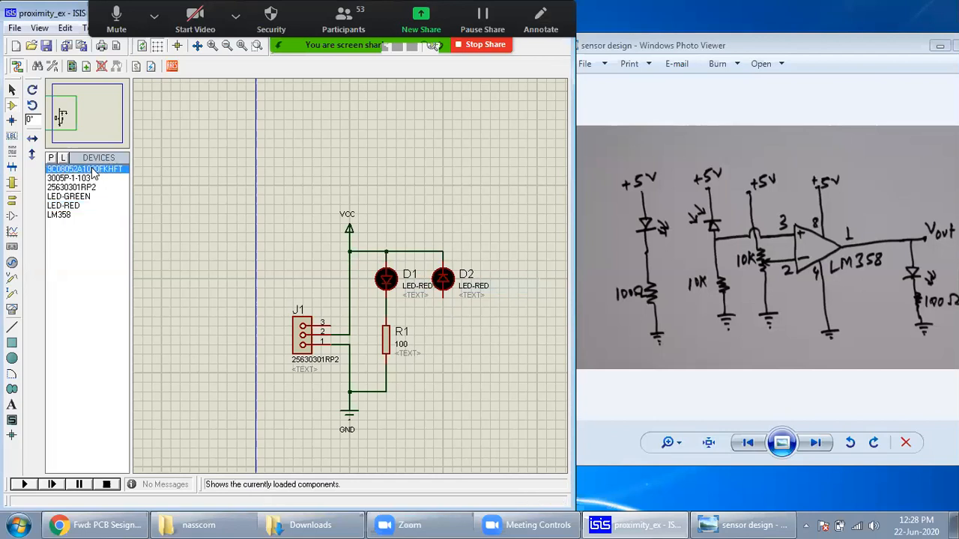
{"action": "left_click", "coordinate": [440, 341]}
{"action": "right_click", "coordinate": [442, 339]}
{"action": "left_click", "coordinate": [443, 338]}
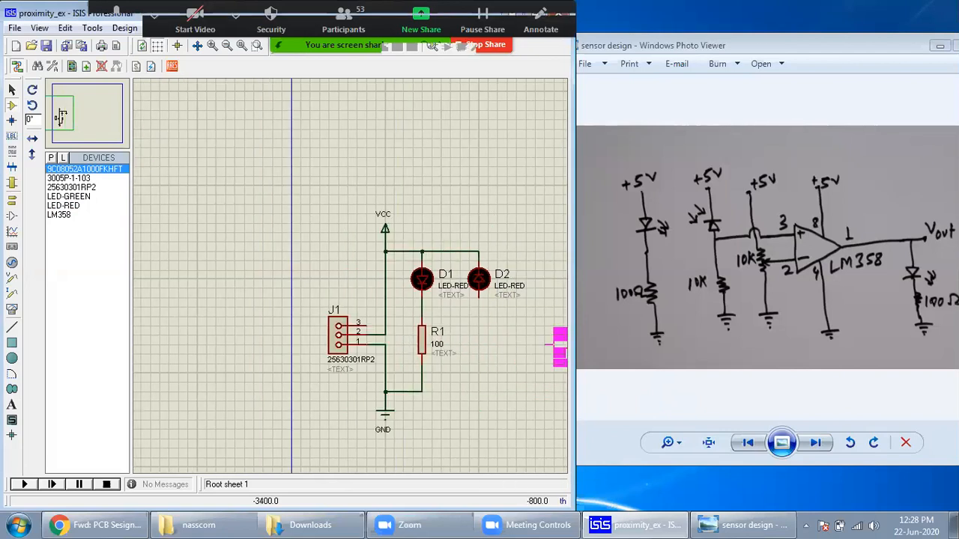
{"action": "left_click", "coordinate": [480, 341]}
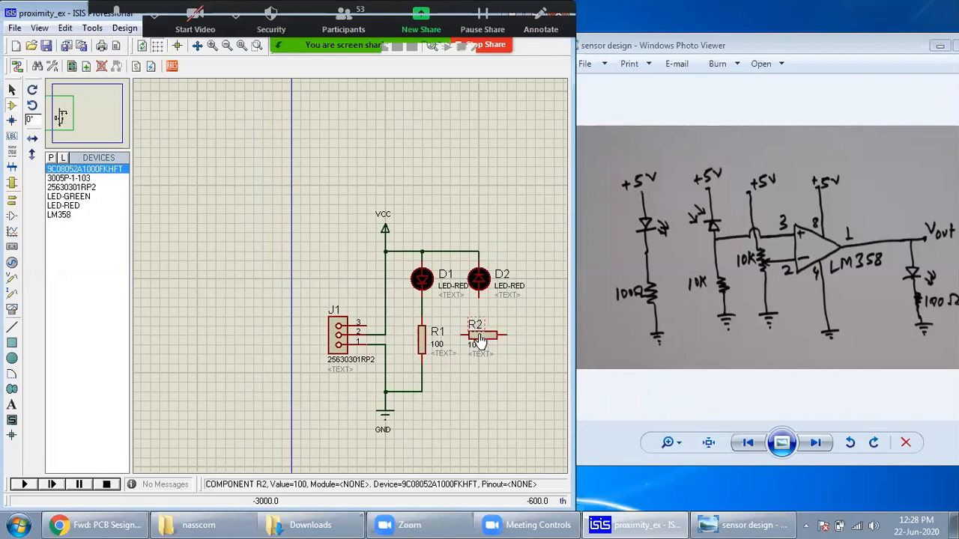
{"action": "left_click", "coordinate": [480, 339]}
{"action": "key", "text": "KP_Subtract"}
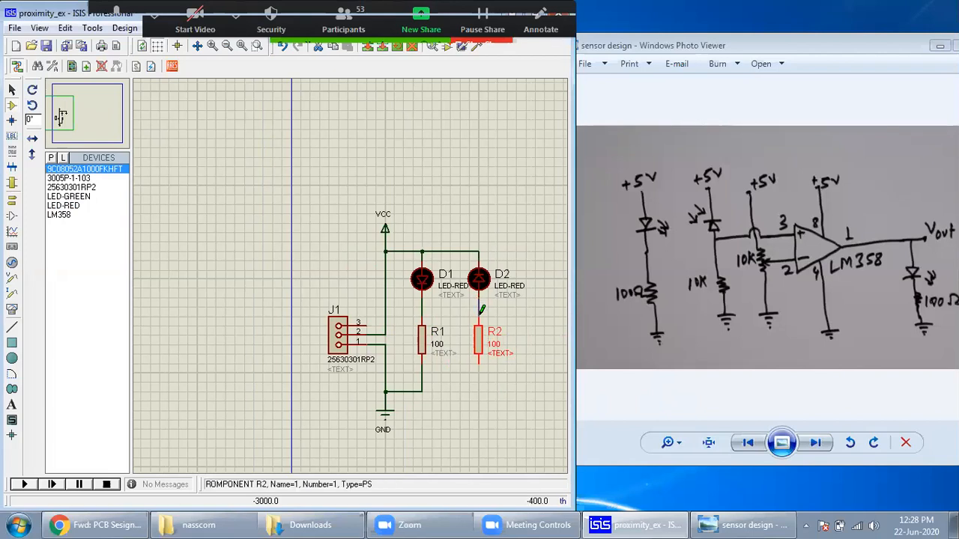
Step: Wire R2's upper pin to D2 and its lower pin to the ground wire below R1
{"action": "double_click", "coordinate": [478, 371]}
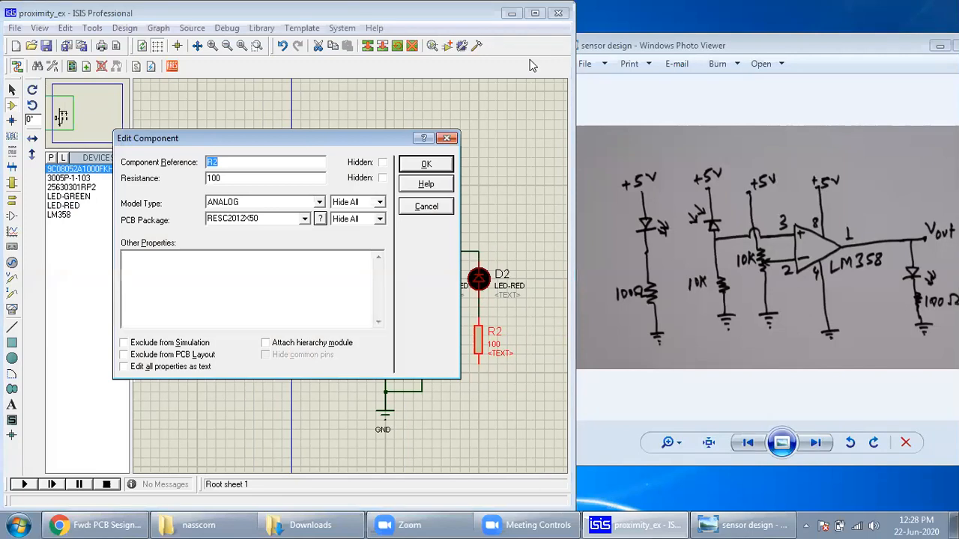
{"action": "left_click", "coordinate": [442, 162]}
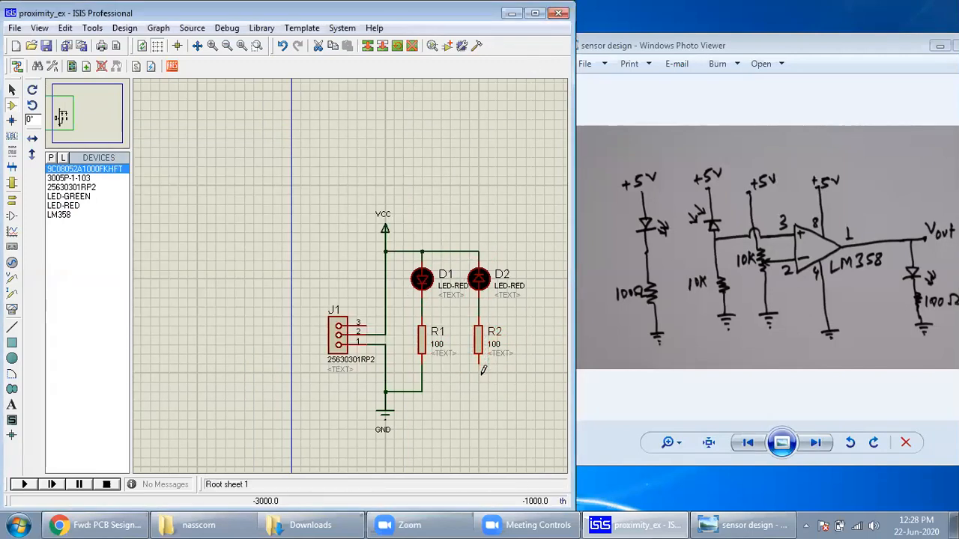
{"action": "left_click", "coordinate": [480, 360]}
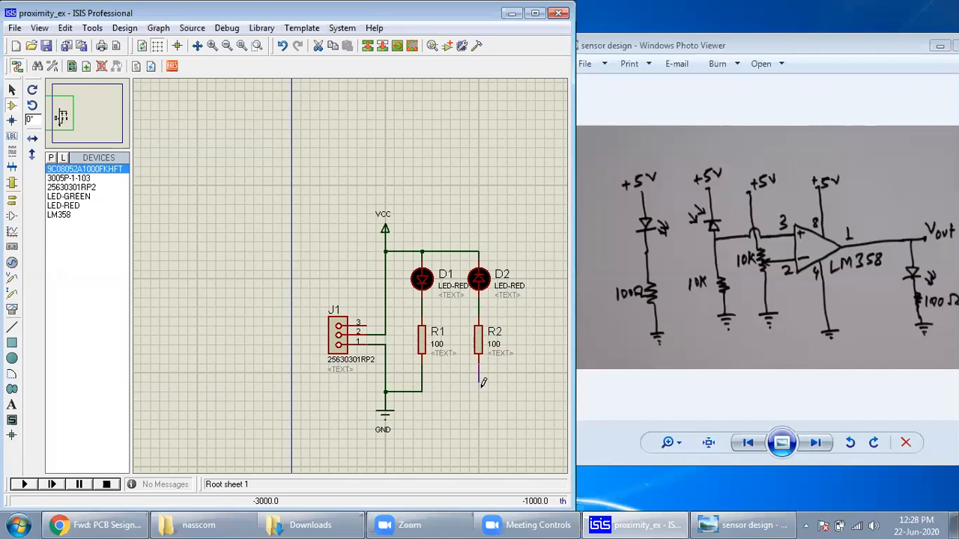
{"action": "left_click", "coordinate": [421, 390]}
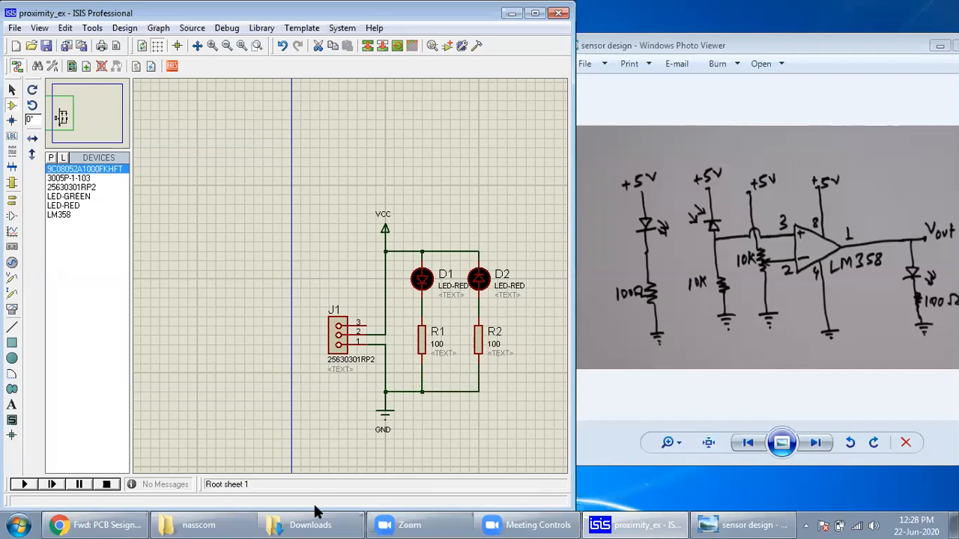
Step: Place the LM358 op-amp to the right of D2, leaving room between them for the potentiometer
{"action": "left_click", "coordinate": [63, 112]}
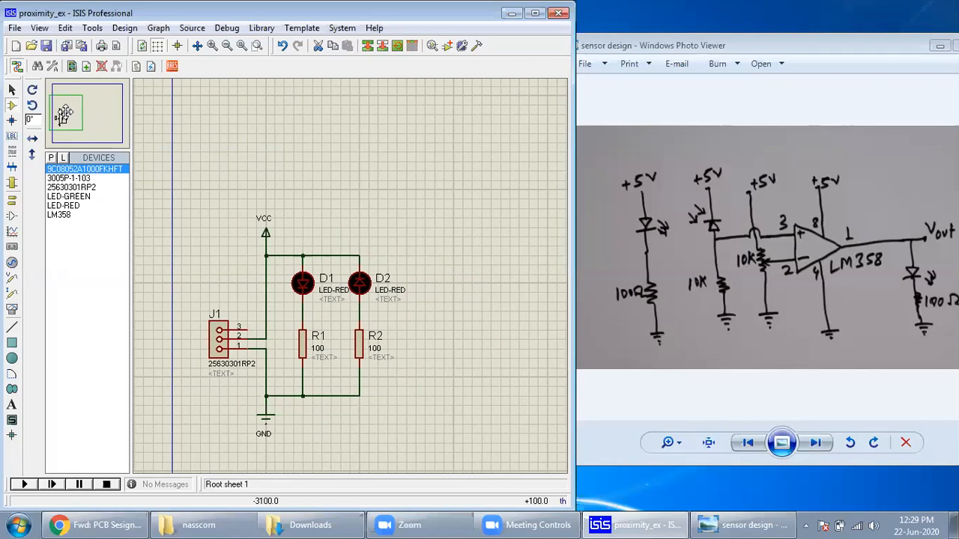
{"action": "left_click", "coordinate": [65, 121]}
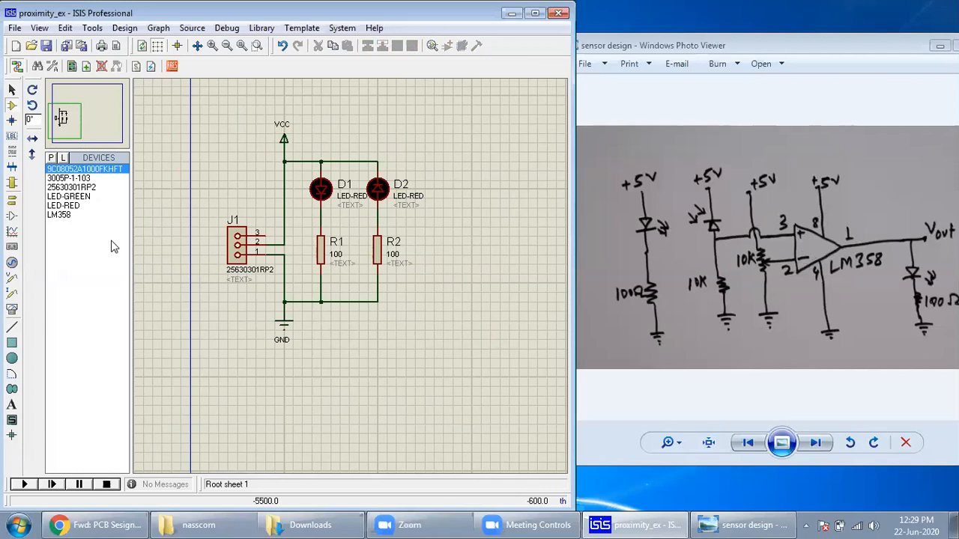
{"action": "left_click", "coordinate": [64, 215]}
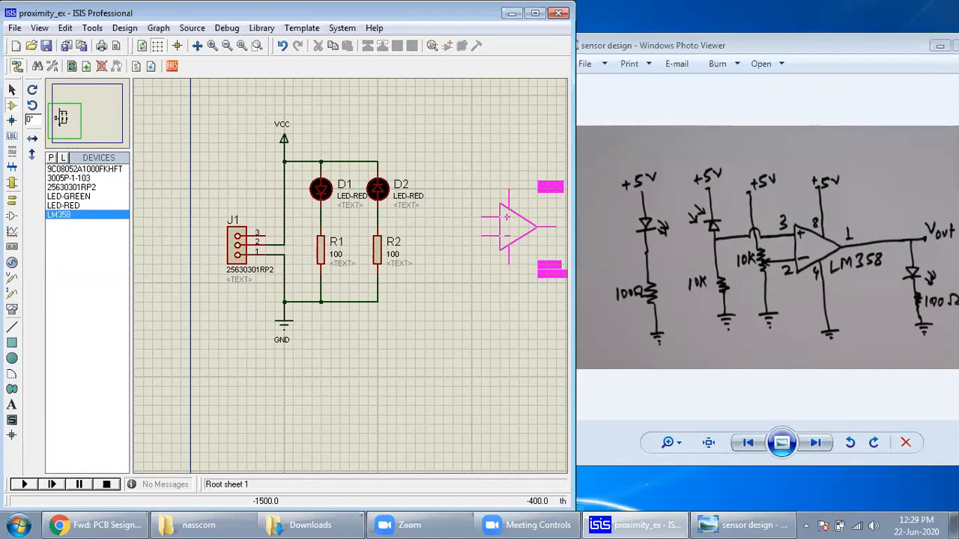
{"action": "left_click", "coordinate": [518, 230]}
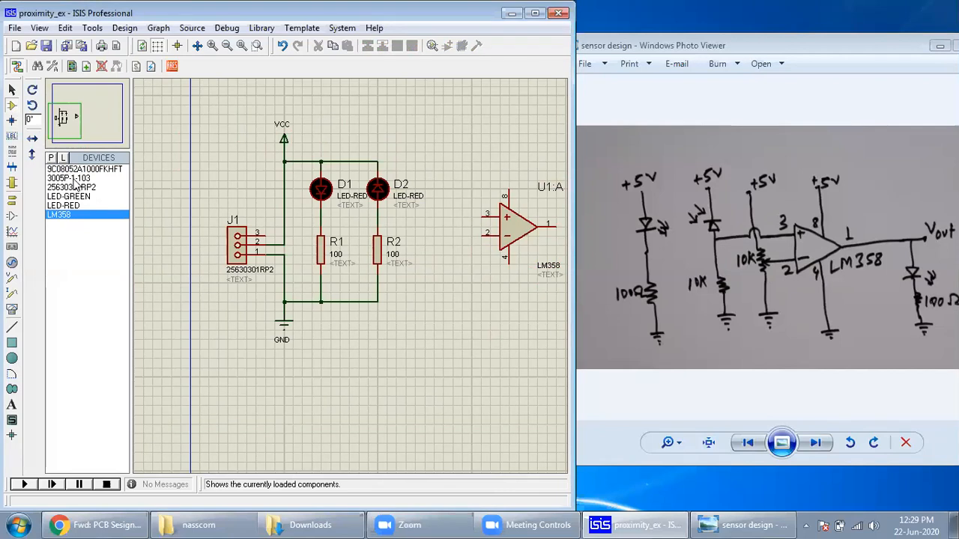
Step: Place the 3005P-1-103 potentiometer between R2 and the op-amp
{"action": "left_click", "coordinate": [74, 181]}
{"action": "left_click", "coordinate": [442, 238]}
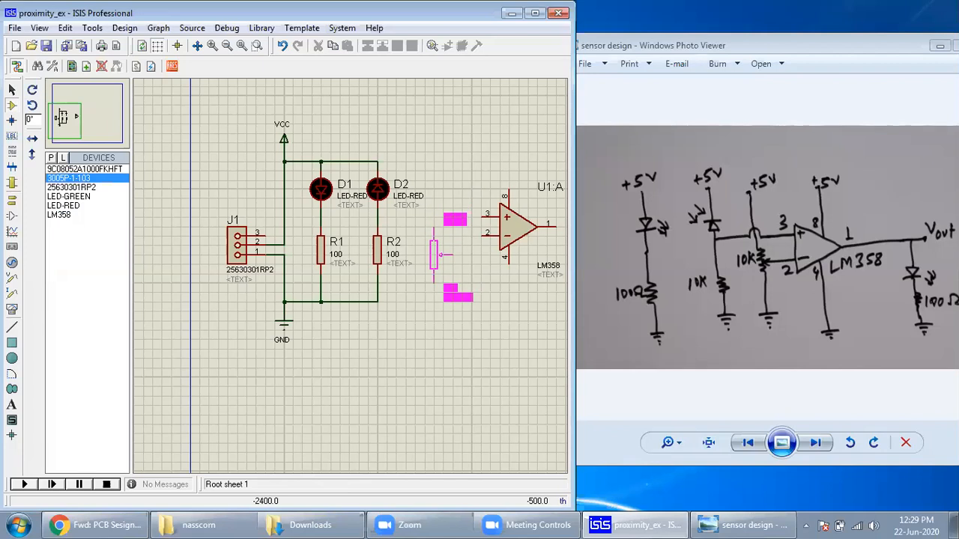
{"action": "left_click", "coordinate": [438, 255]}
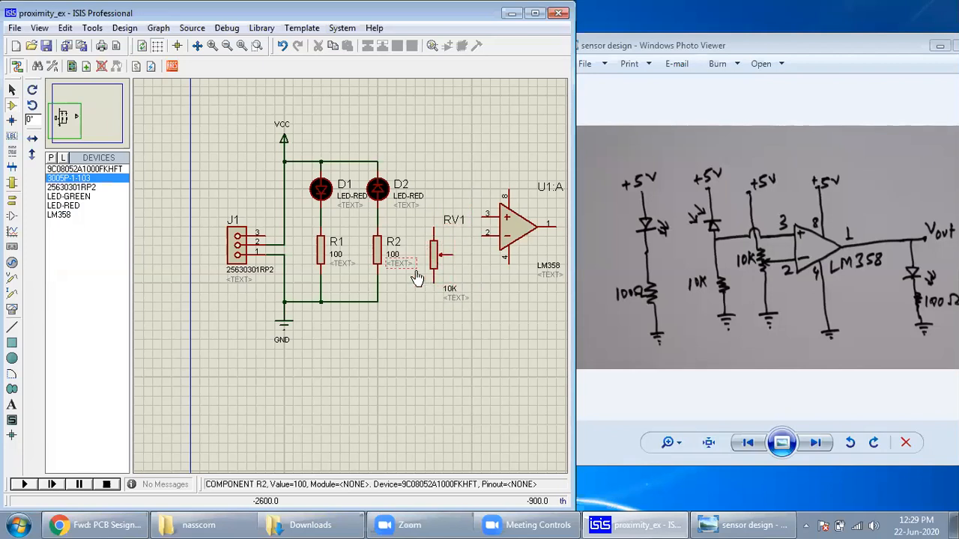
Step: Wire RV1's lower pin to the ground wire below R2 and its upper pin to the VCC wire above D2
{"action": "left_click", "coordinate": [254, 75]}
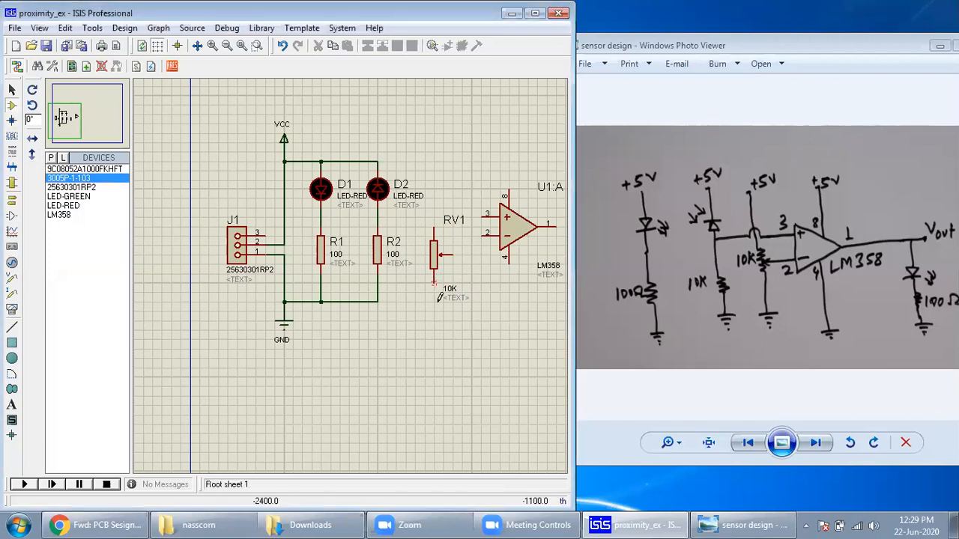
{"action": "left_click", "coordinate": [435, 299]}
{"action": "left_click", "coordinate": [378, 302]}
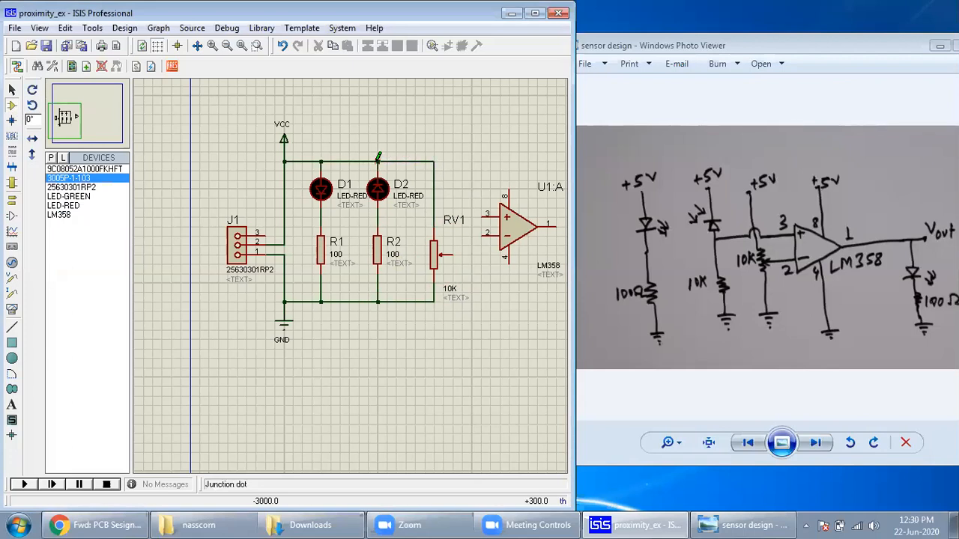
{"action": "left_click", "coordinate": [377, 157]}
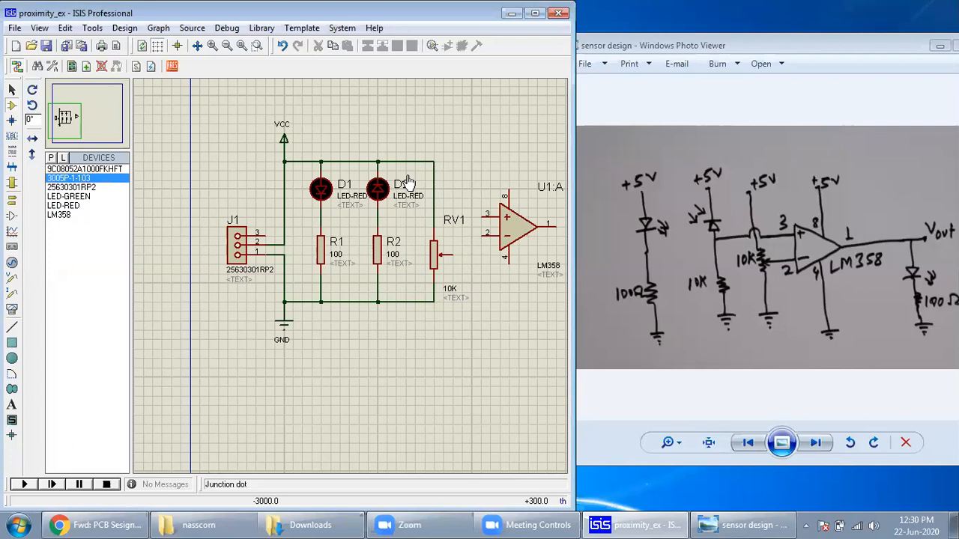
Step: Wire op-amp pin 3 to the D2–R2 node, move the RV1 label slightly lower and straighten the stepped wire
{"action": "left_click", "coordinate": [484, 214]}
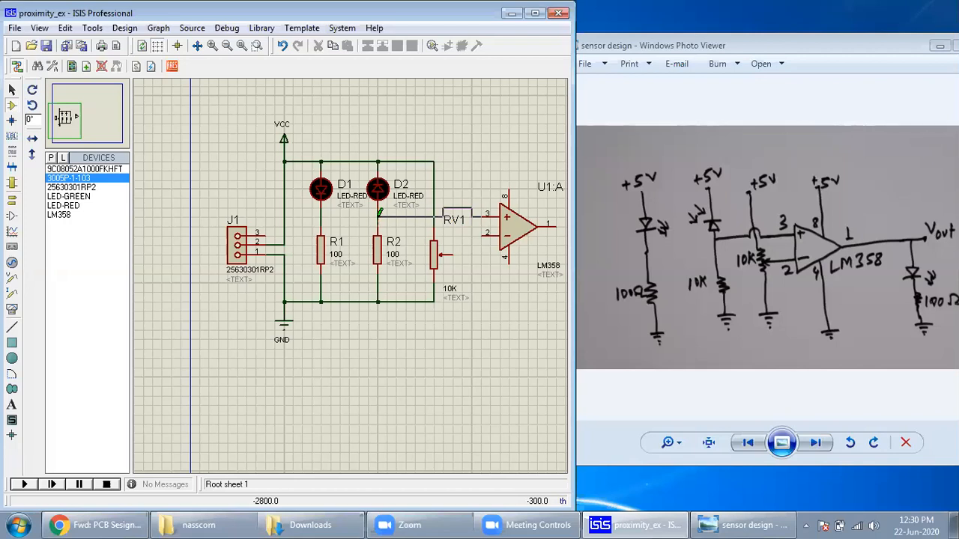
{"action": "left_click", "coordinate": [379, 216]}
{"action": "left_click", "coordinate": [460, 227]}
{"action": "mouse_move", "coordinate": [455, 220]}
{"action": "left_mouse_down"}
{"action": "mouse_move", "coordinate": [455, 238]}
{"action": "mouse_move", "coordinate": [455, 228]}
{"action": "left_mouse_up"}
{"action": "left_click", "coordinate": [12, 89]}
{"action": "left_click", "coordinate": [454, 209]}
{"action": "left_click_drag", "start_coordinate": [458, 208], "coordinate": [456, 217]}
{"action": "left_click", "coordinate": [475, 175]}
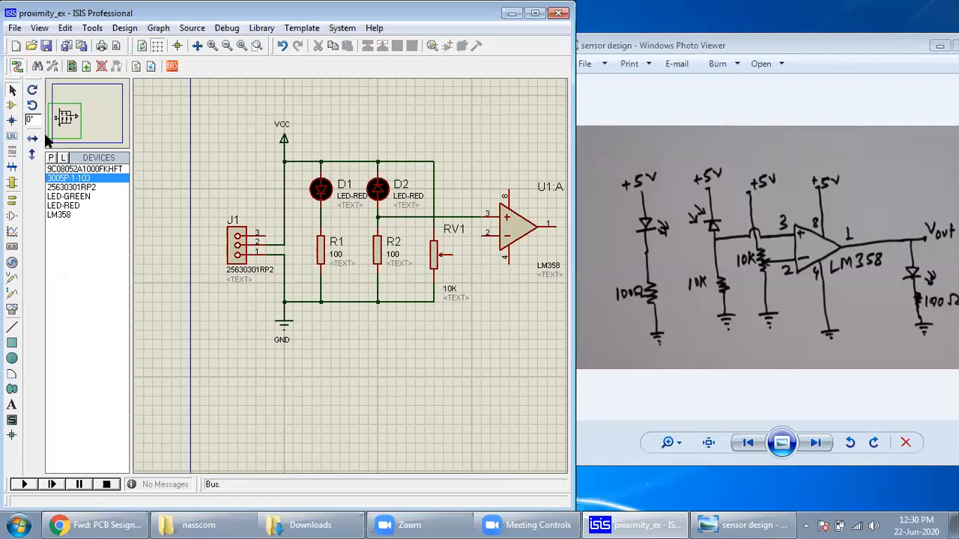
Step: Wire RV1's wiper to pin 2 of the op-amp with a stepped wire
{"action": "left_click", "coordinate": [12, 105]}
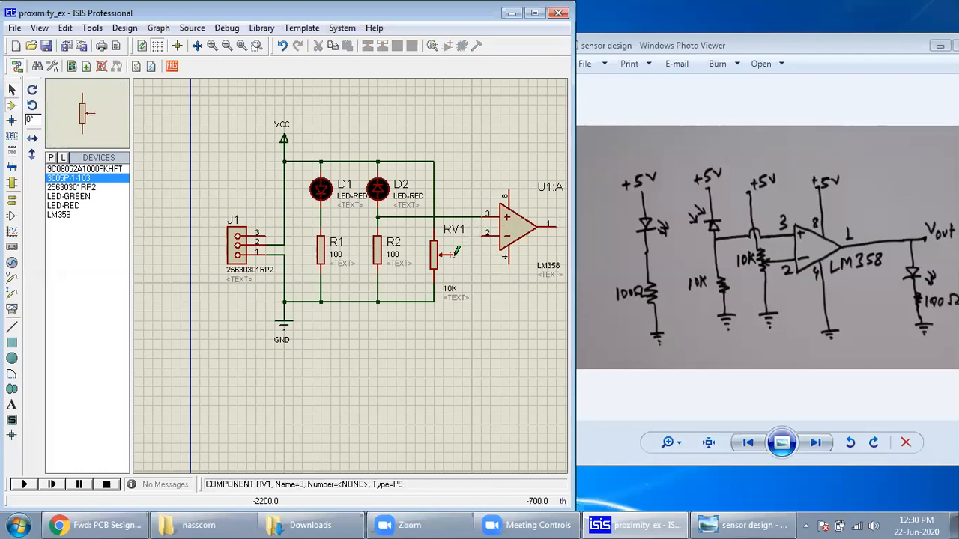
{"action": "left_click", "coordinate": [472, 254]}
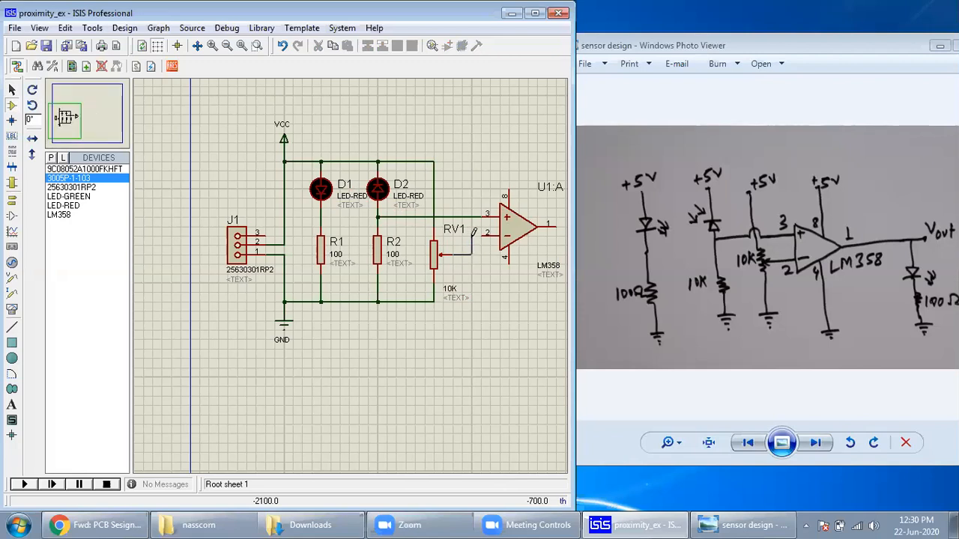
{"action": "left_click", "coordinate": [484, 233]}
Step: Wire op-amp pin 4 to the ground wire below RV1 and pin 8 to the VCC wire above RV1
{"action": "left_click", "coordinate": [509, 258]}
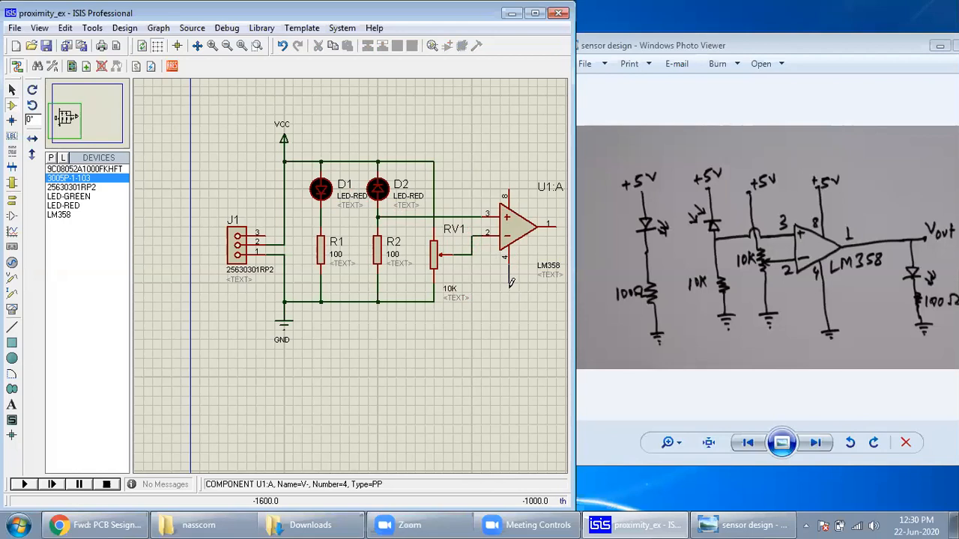
{"action": "left_click", "coordinate": [433, 302]}
{"action": "left_click", "coordinate": [510, 189]}
{"action": "left_click", "coordinate": [433, 161]}
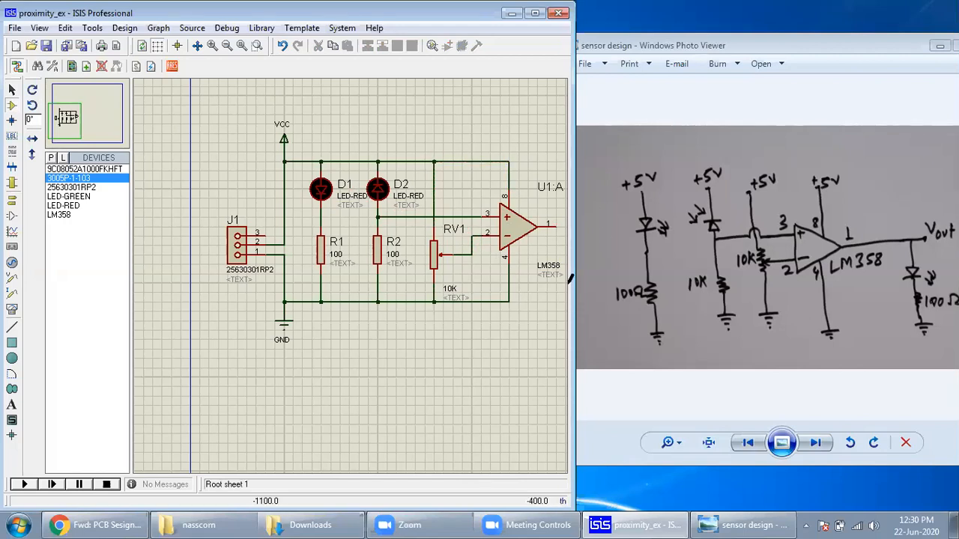
Step: Wire pin 3 of connector J1 to the op-amp's output pin 1, routed over the top of the circuit
{"action": "left_click", "coordinate": [58, 128]}
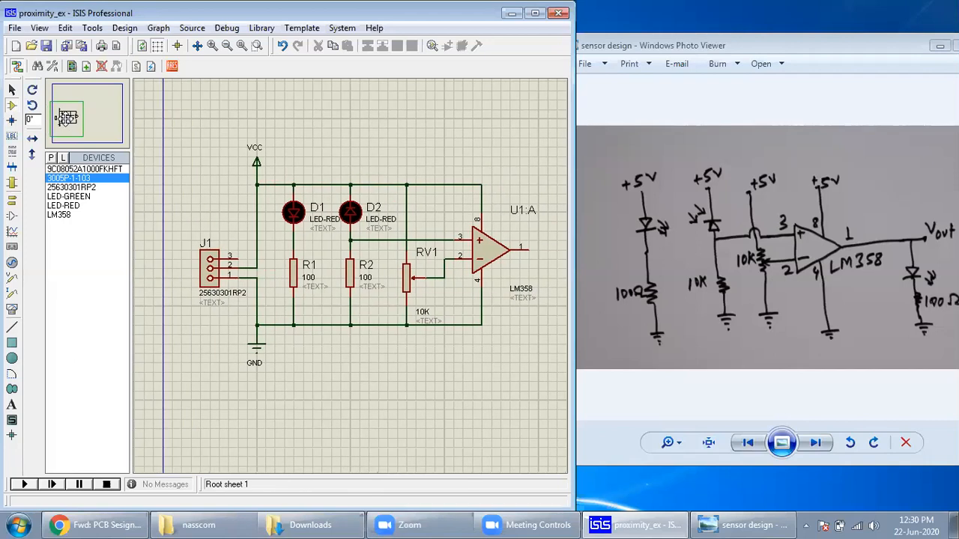
{"action": "left_click", "coordinate": [69, 118]}
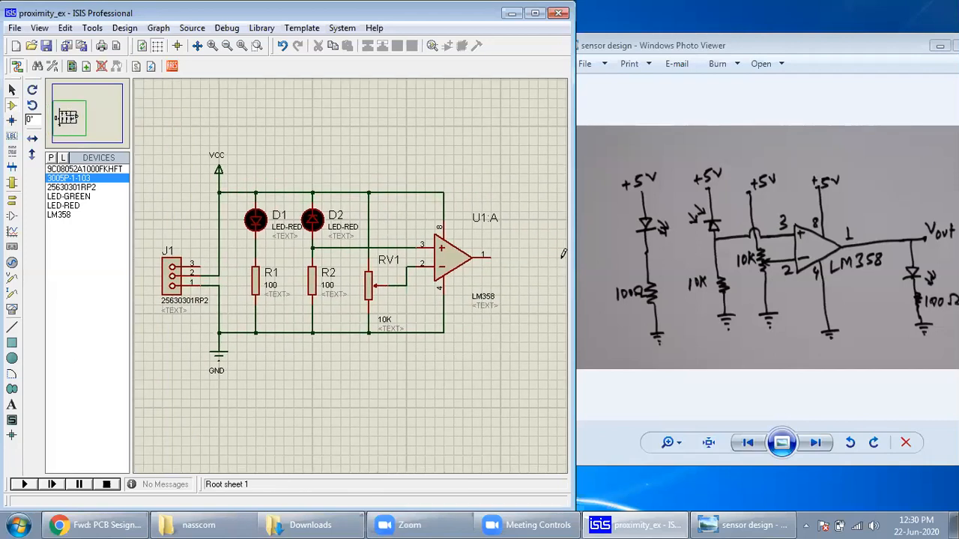
{"action": "left_click", "coordinate": [199, 263]}
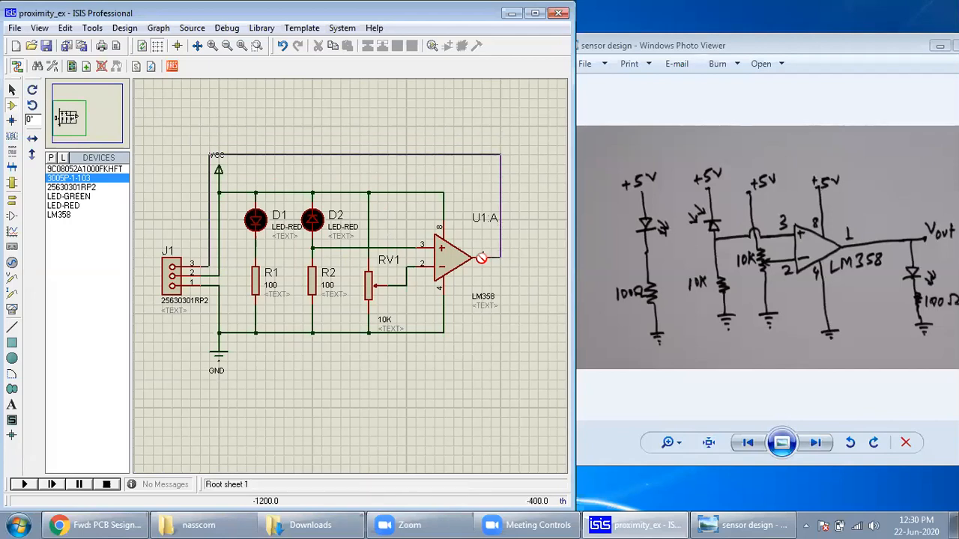
{"action": "left_click", "coordinate": [488, 256]}
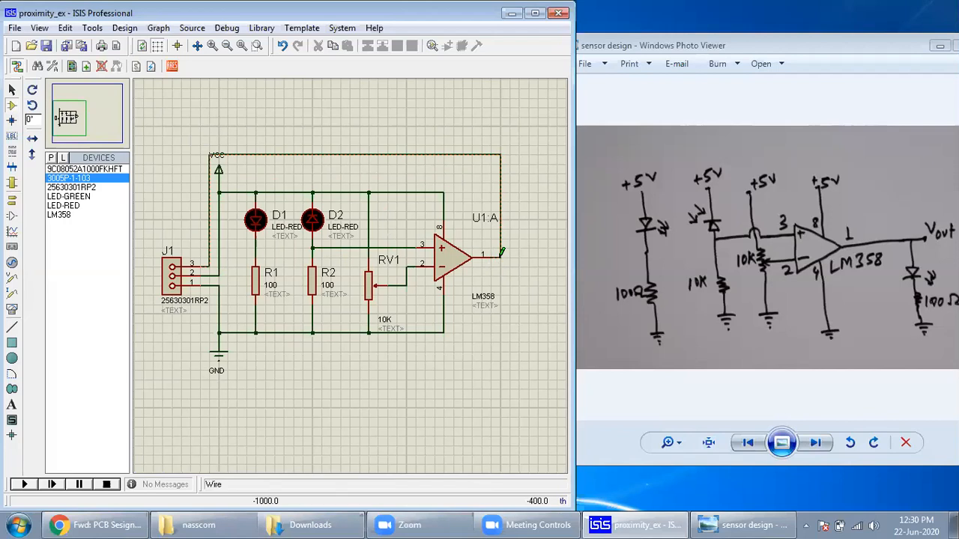
Step: Move the op-amp's LM358 value label and its <TEXT> label up close beneath the symbol
{"action": "left_click", "coordinate": [13, 91]}
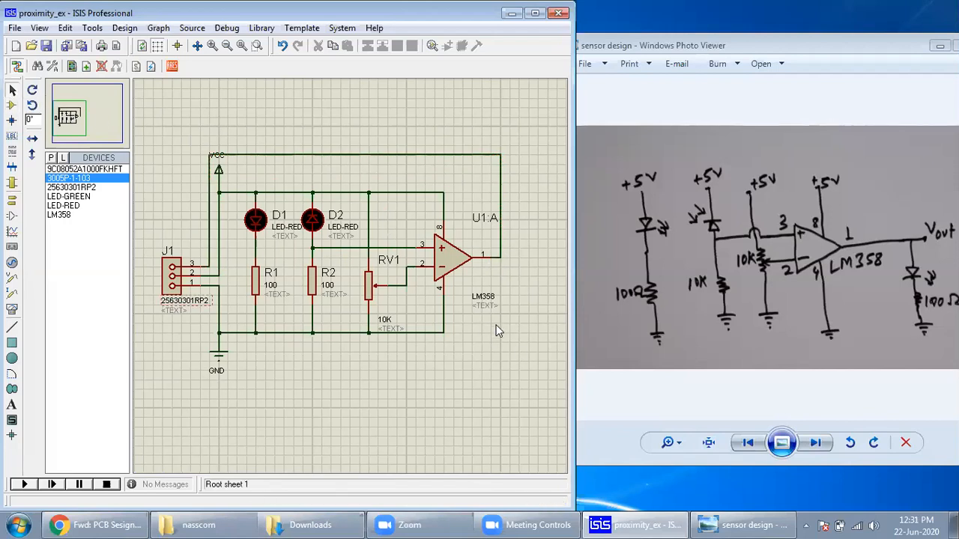
{"action": "left_click", "coordinate": [493, 305]}
{"action": "left_click_drag", "start_coordinate": [486, 297], "coordinate": [464, 267]}
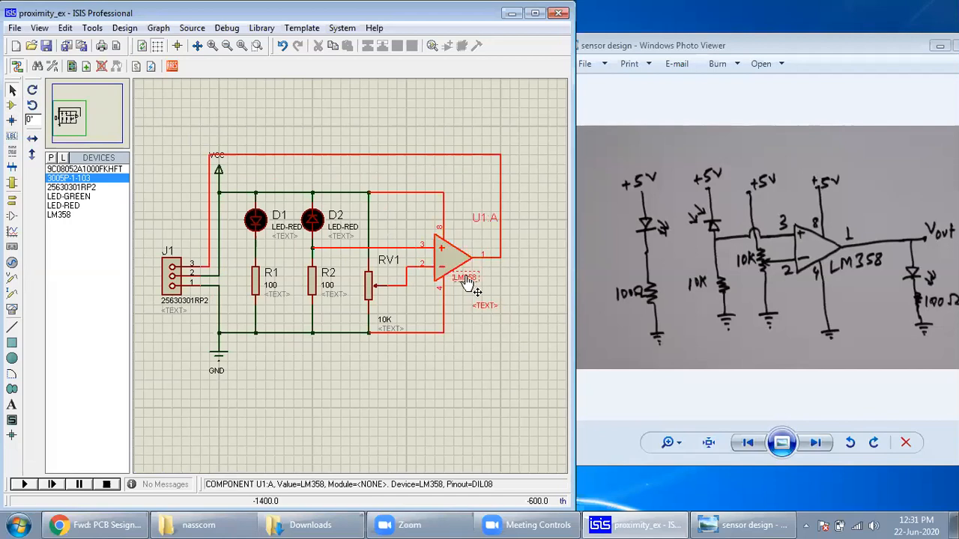
{"action": "double_click", "coordinate": [489, 306]}
{"action": "left_click", "coordinate": [410, 407]}
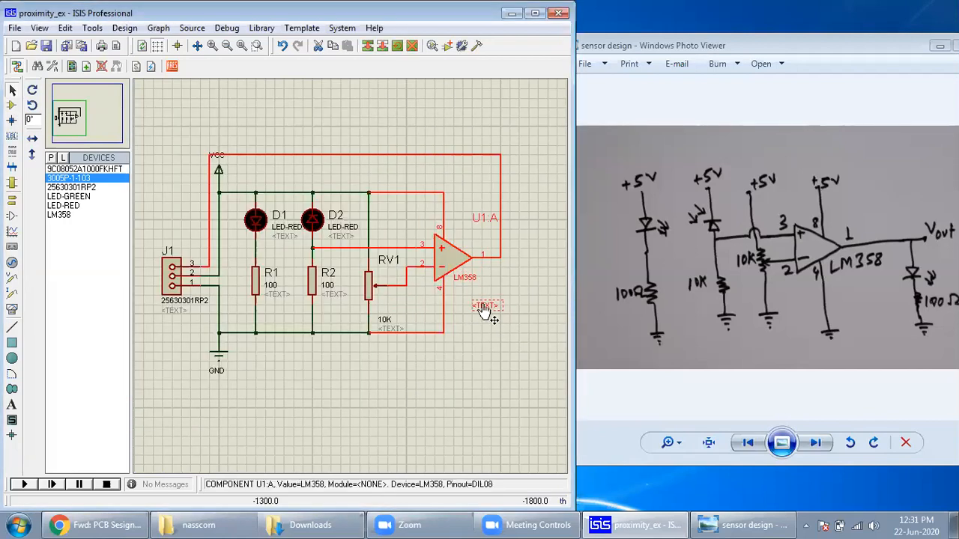
{"action": "left_click", "coordinate": [487, 307]}
{"action": "left_click", "coordinate": [527, 329]}
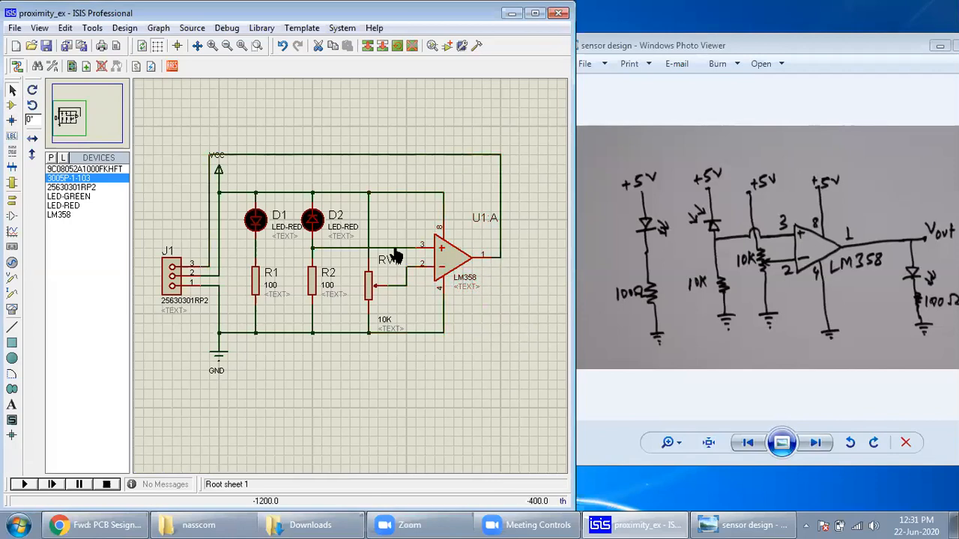
Step: Shift the output wire's vertical segment left and its top segment up, clear of the VCC terminal
{"action": "left_click", "coordinate": [209, 197]}
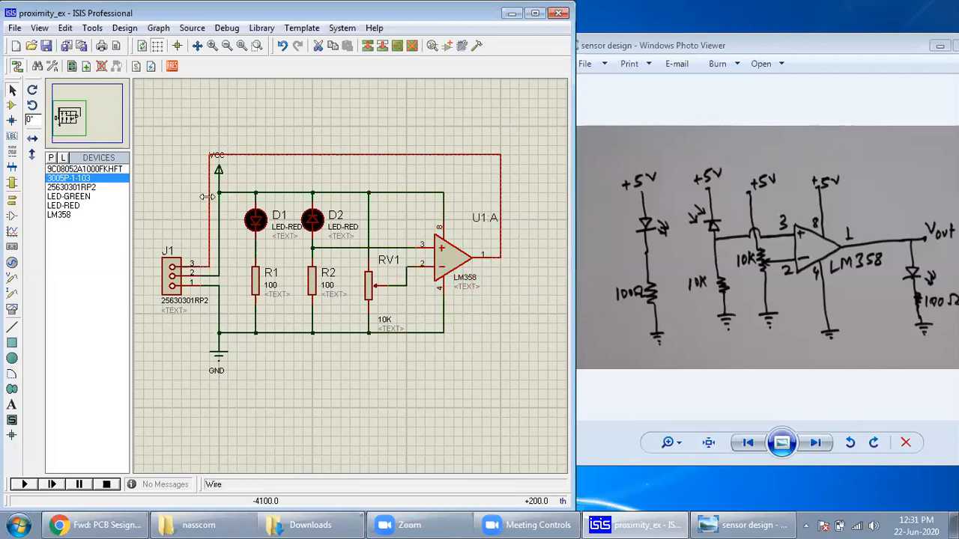
{"action": "left_click_drag", "start_coordinate": [210, 201], "coordinate": [199, 200]}
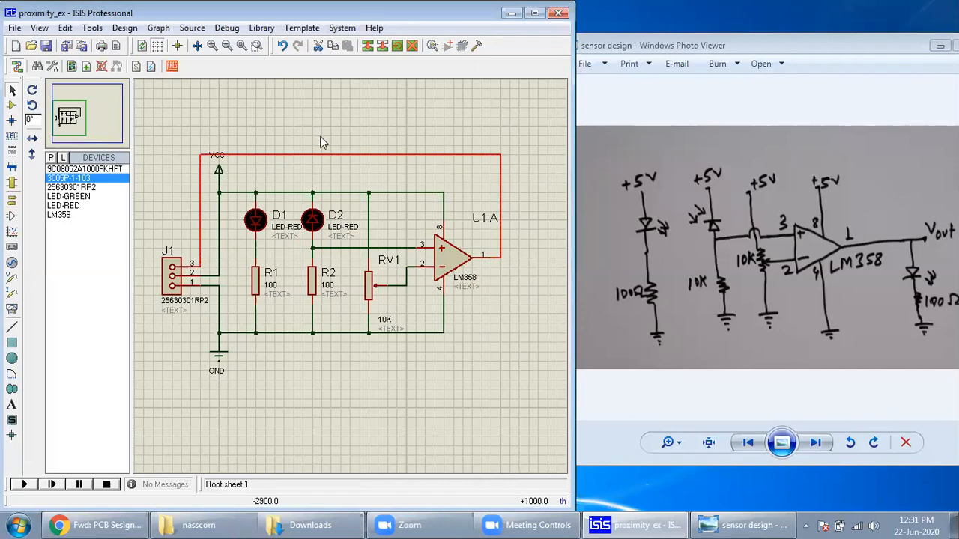
{"action": "left_click_drag", "start_coordinate": [305, 152], "coordinate": [306, 145]}
{"action": "left_click", "coordinate": [325, 156]}
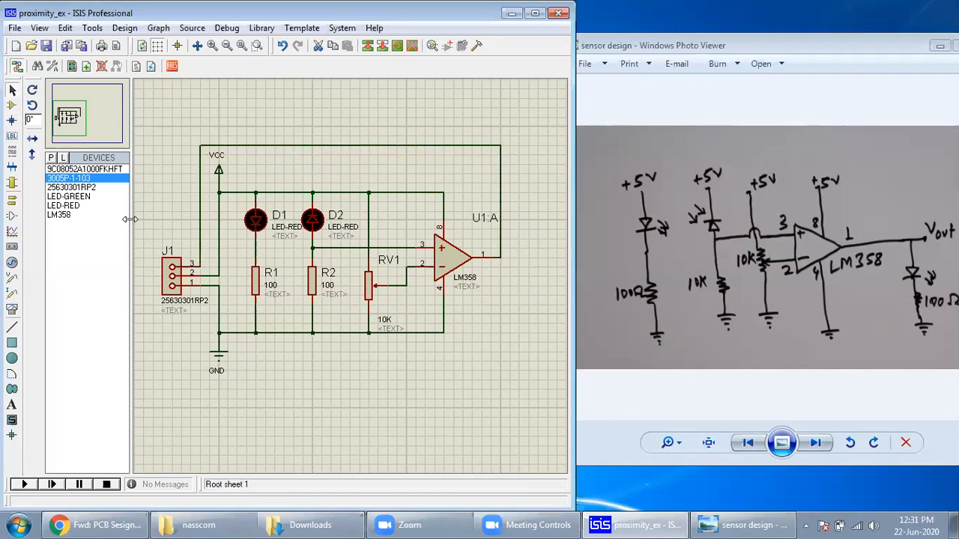
Step: Place an LED-GREEN component vertically beneath the op-amp's output wire, in line with its vertical segment
{"action": "left_click", "coordinate": [69, 196]}
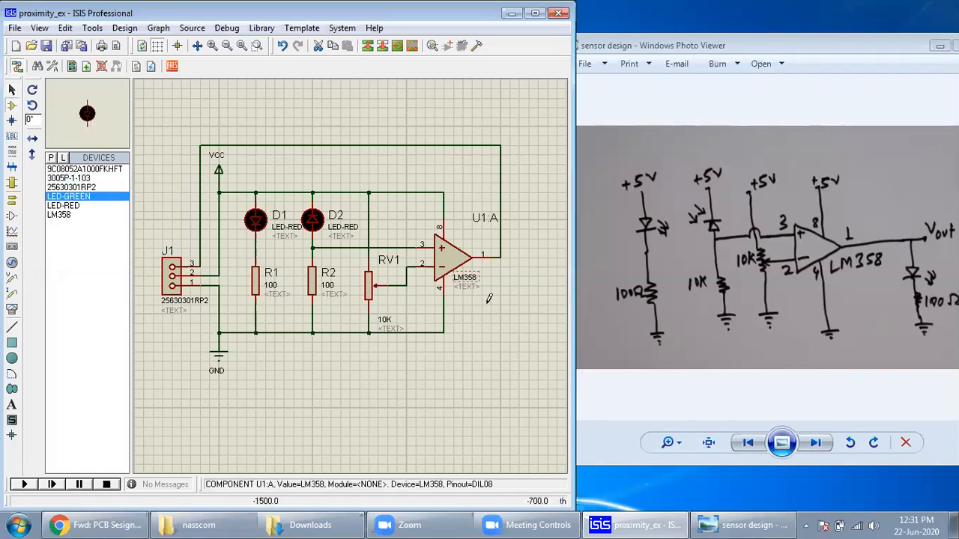
{"action": "left_click", "coordinate": [488, 299]}
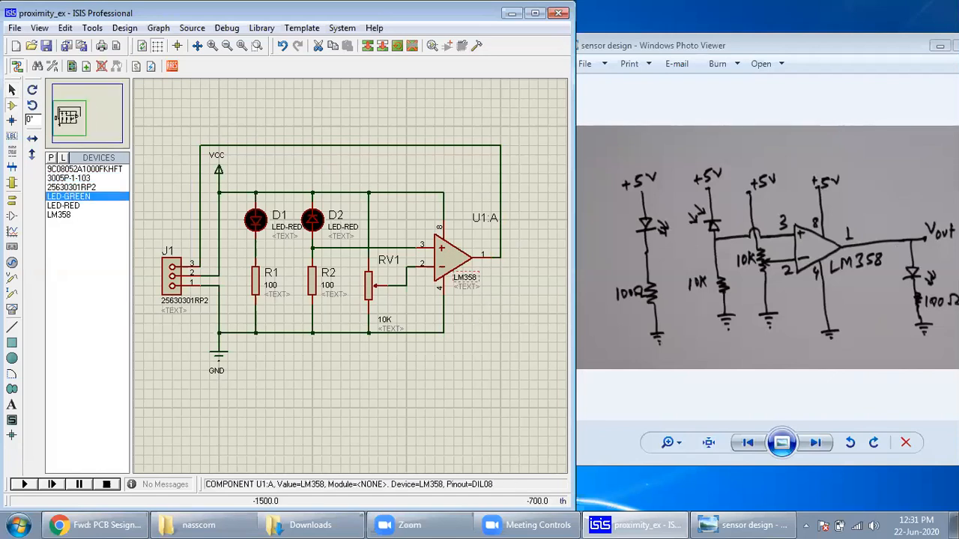
{"action": "left_click", "coordinate": [500, 295]}
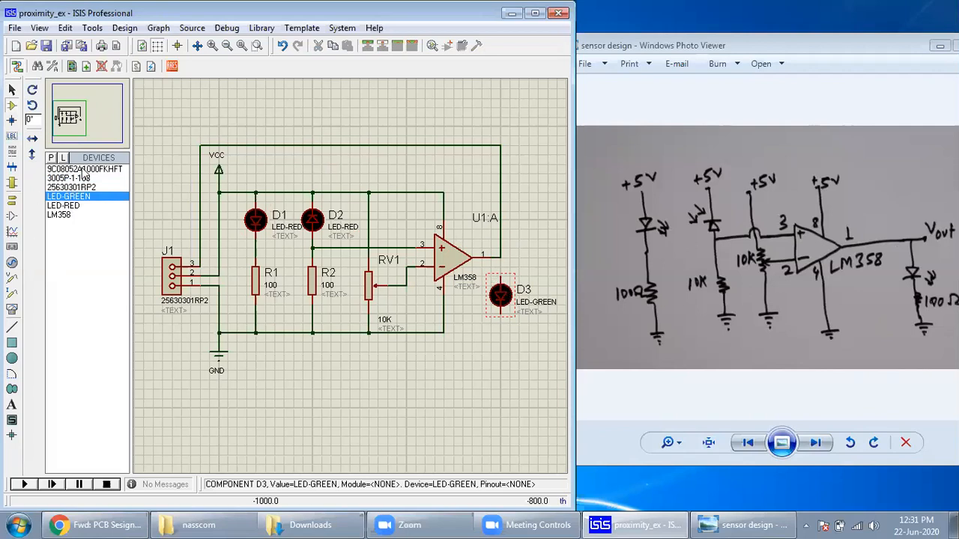
{"action": "key", "text": "ctrl+z"}
Step: Place a 9C08052A1000FKHFT resistor upright beneath the green LED and wire its lower end to the ground wire below op-amp pin 4
{"action": "left_click", "coordinate": [503, 320]}
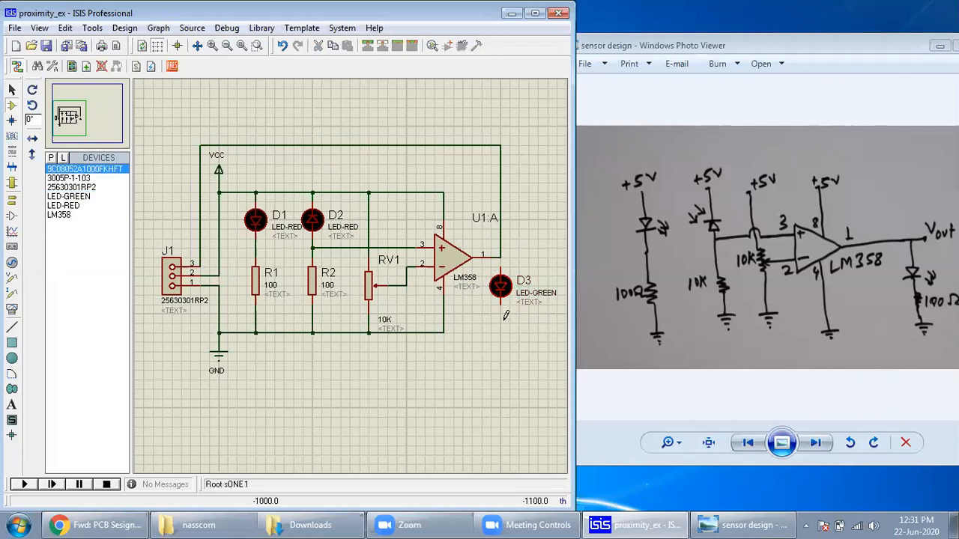
{"action": "left_click", "coordinate": [503, 325]}
{"action": "left_click", "coordinate": [503, 335]}
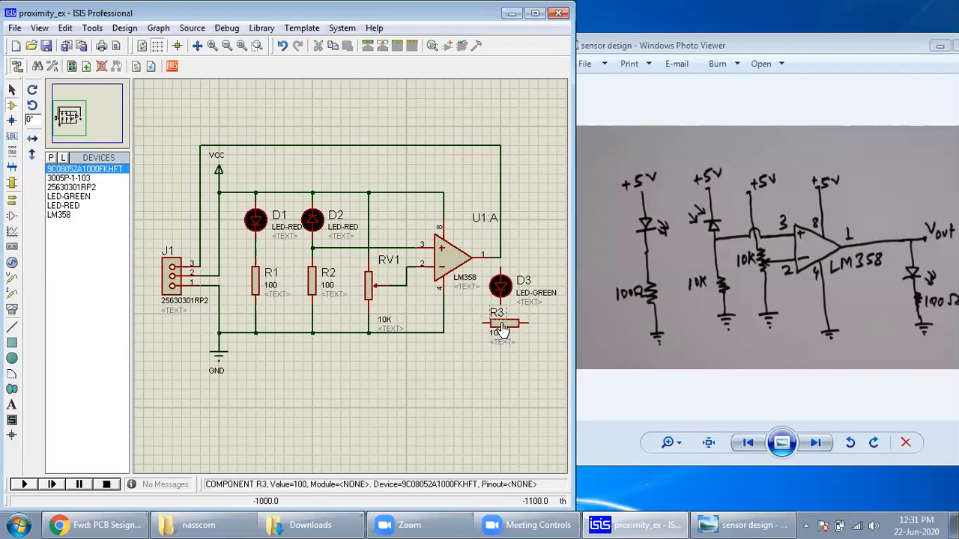
{"action": "right_click", "coordinate": [503, 318]}
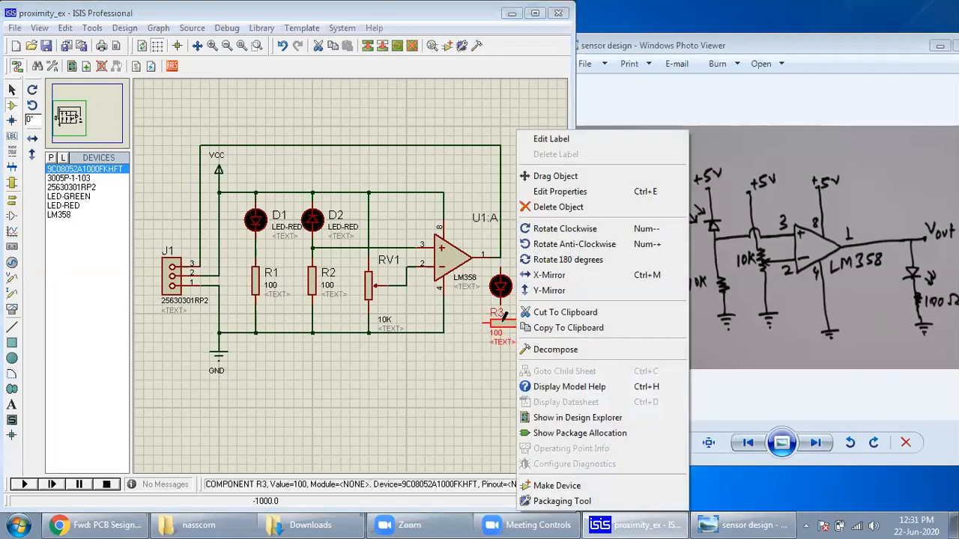
{"action": "left_click", "coordinate": [563, 228]}
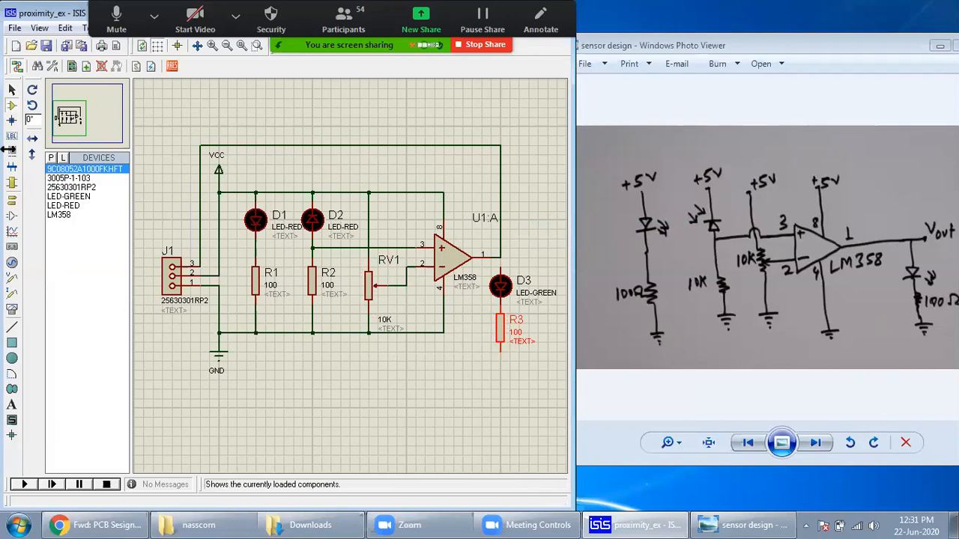
{"action": "left_click", "coordinate": [497, 358]}
{"action": "left_click", "coordinate": [444, 332]}
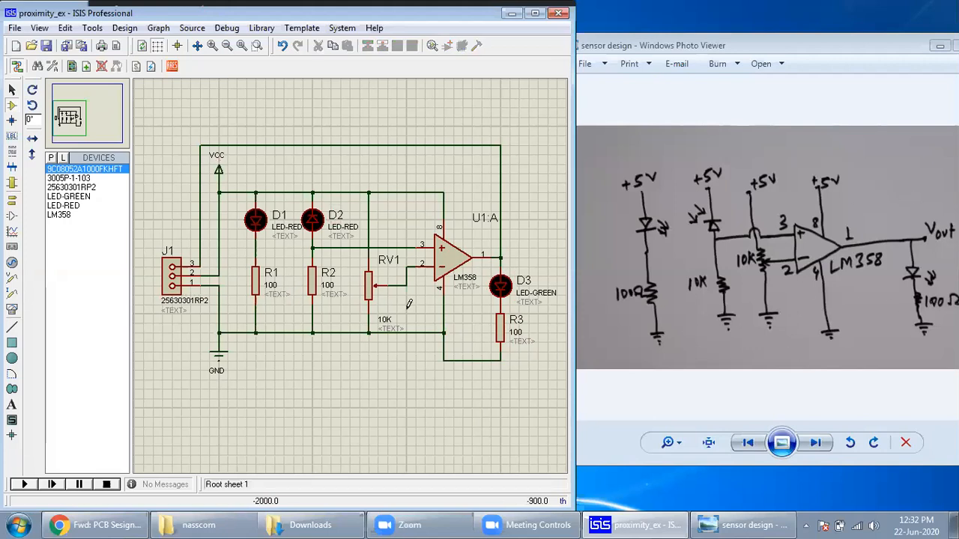
Step: Change the component reference of LED D1 to TX
{"action": "left_click", "coordinate": [262, 234]}
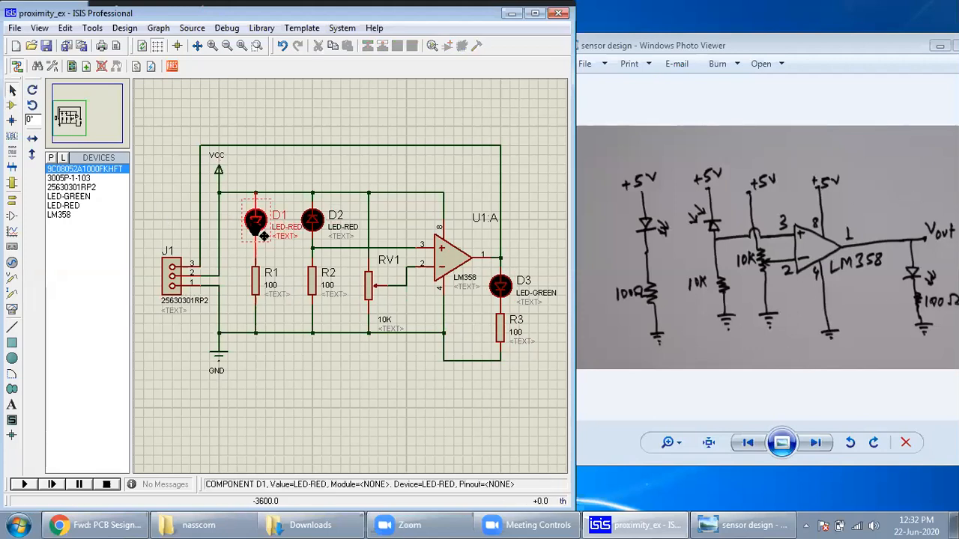
{"action": "right_click", "coordinate": [263, 235]}
{"action": "left_click", "coordinate": [315, 189]}
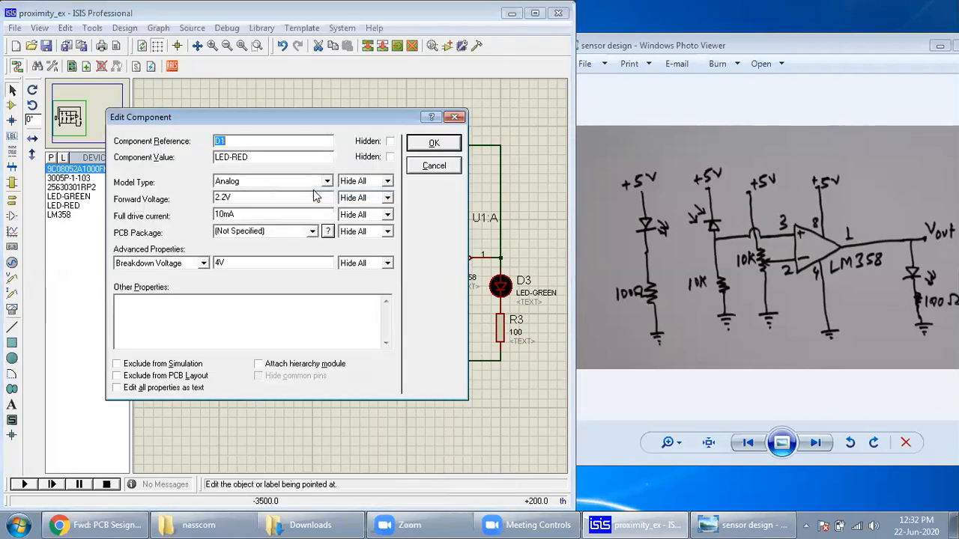
{"action": "type", "text": "TX"}
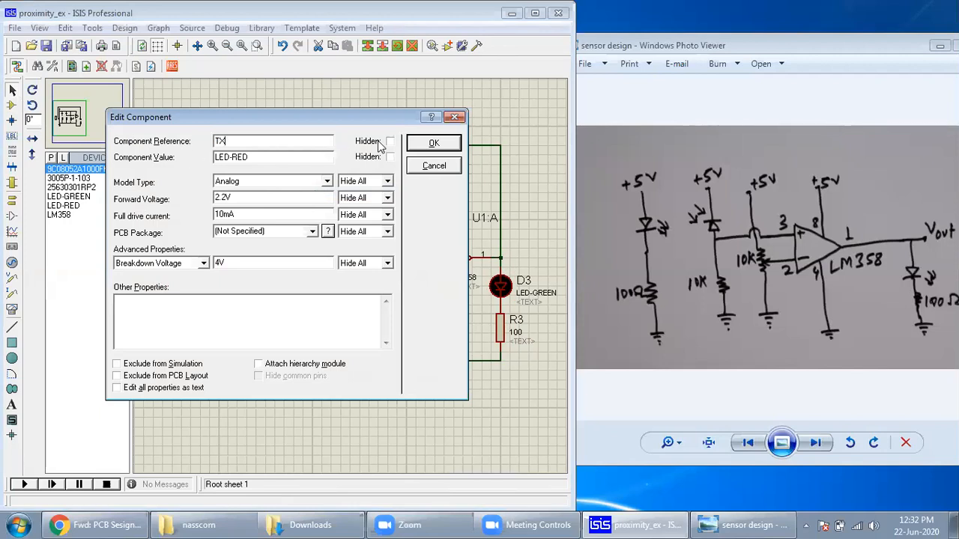
{"action": "left_click", "coordinate": [435, 142]}
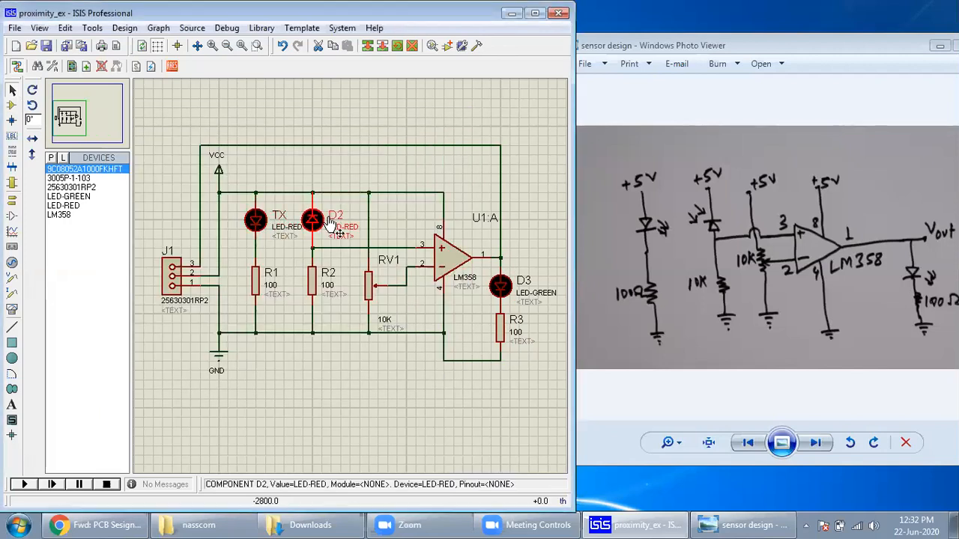
Step: Change the component reference of LED D2 to RX
{"action": "right_click", "coordinate": [342, 218]}
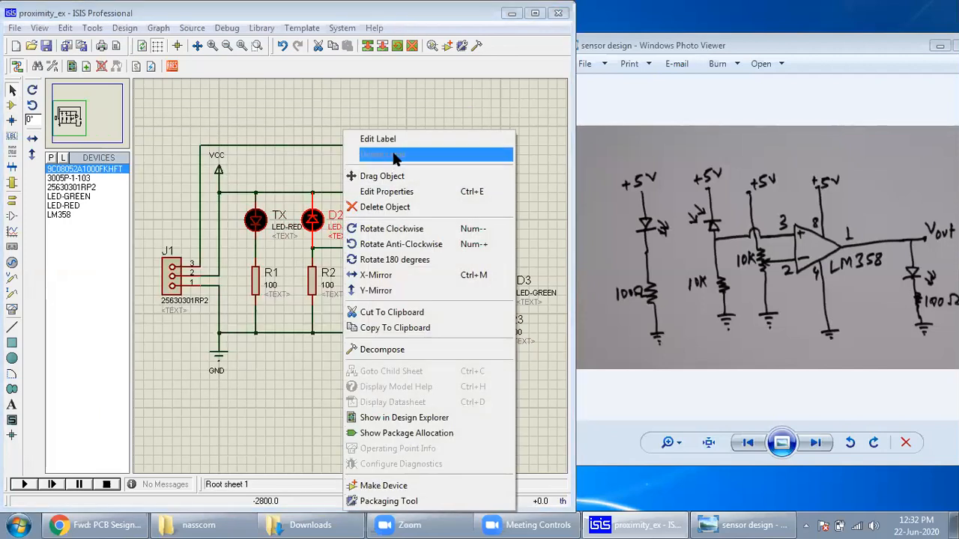
{"action": "left_click", "coordinate": [391, 192]}
{"action": "type", "text": "RX"}
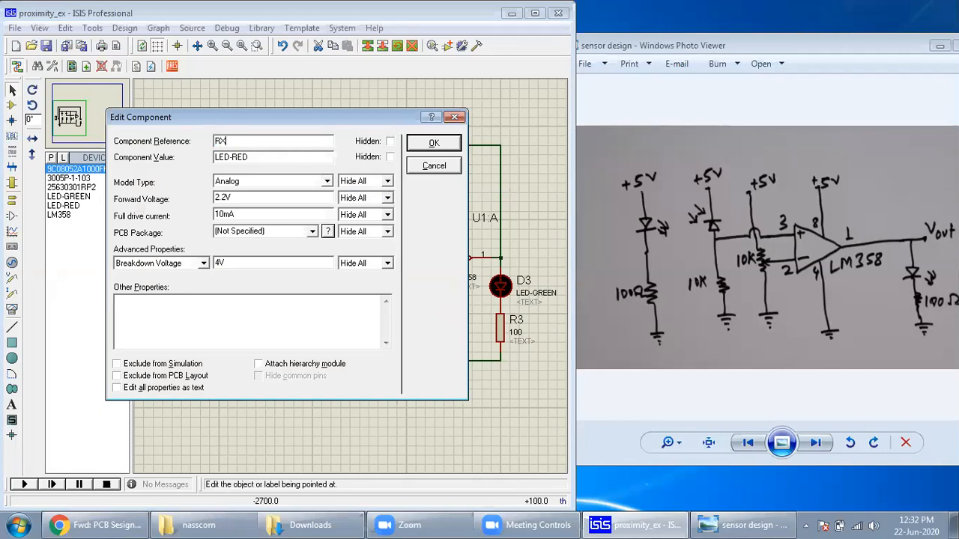
{"action": "left_click", "coordinate": [442, 144]}
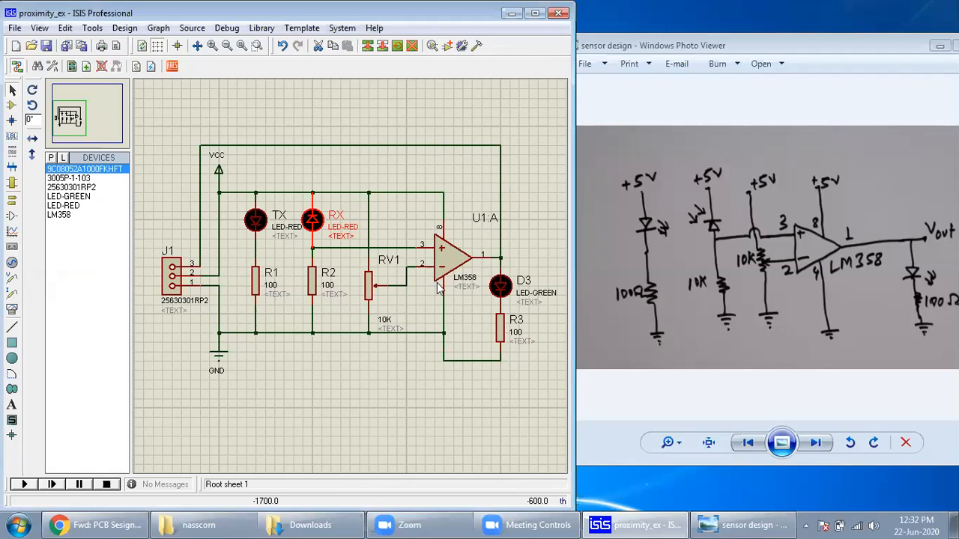
Step: Change the component reference of the green LED D3 to PW_LED and save the design
{"action": "left_click", "coordinate": [527, 283]}
{"action": "right_click", "coordinate": [528, 284]}
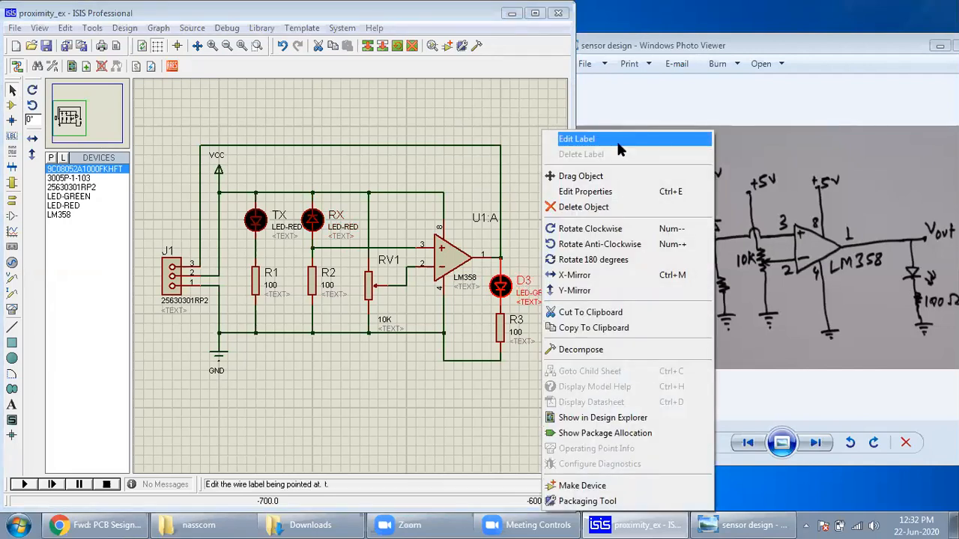
{"action": "left_click", "coordinate": [618, 192]}
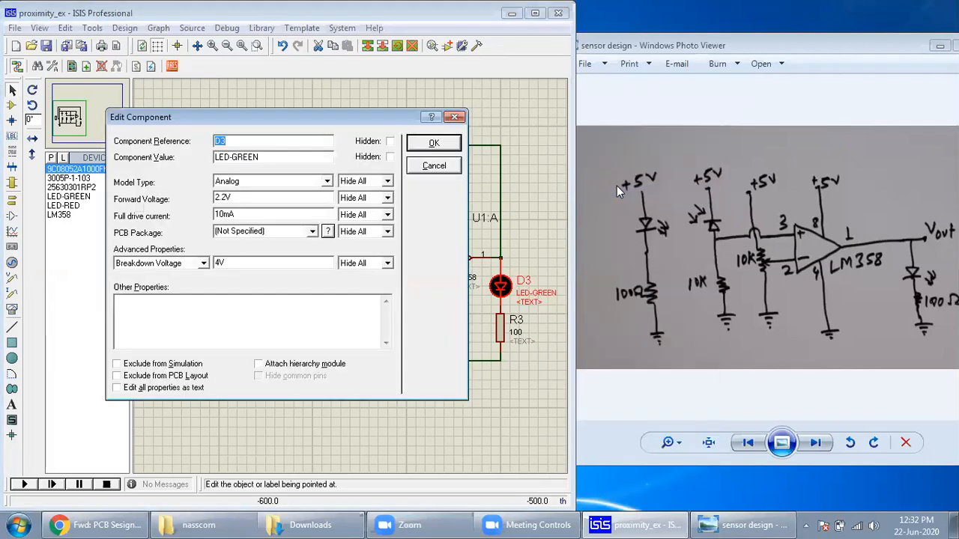
{"action": "type", "text": "PW_LED"}
{"action": "left_click", "coordinate": [433, 142]}
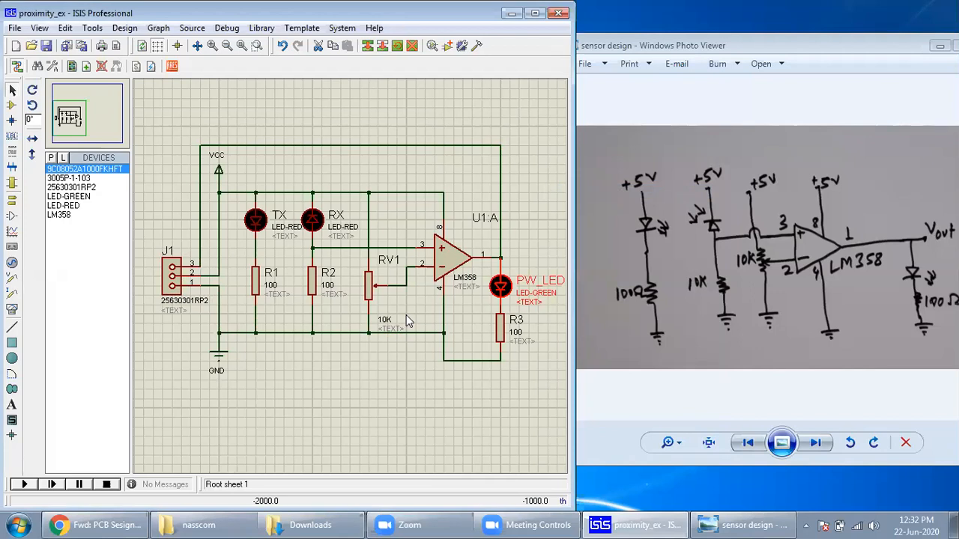
{"action": "left_click", "coordinate": [373, 430]}
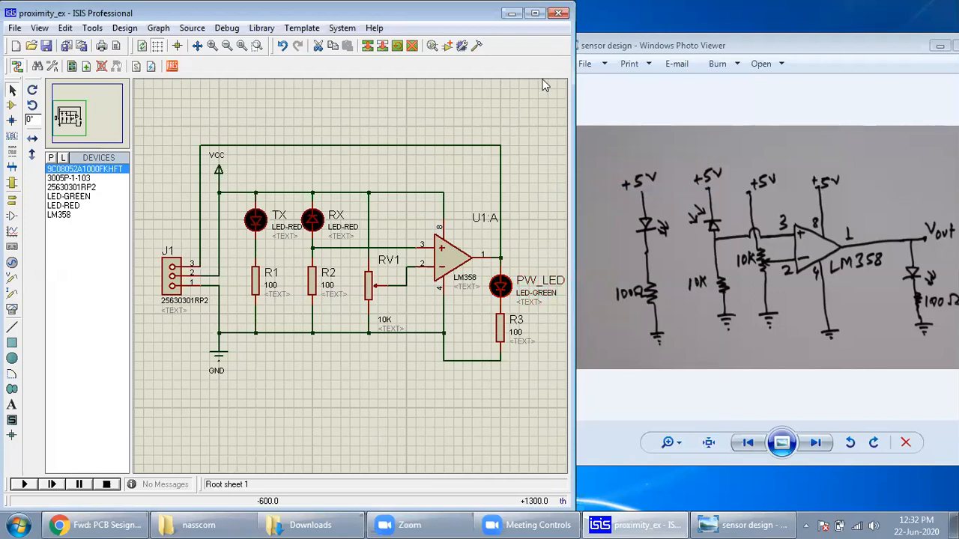
{"action": "key", "text": "ctrl+s"}
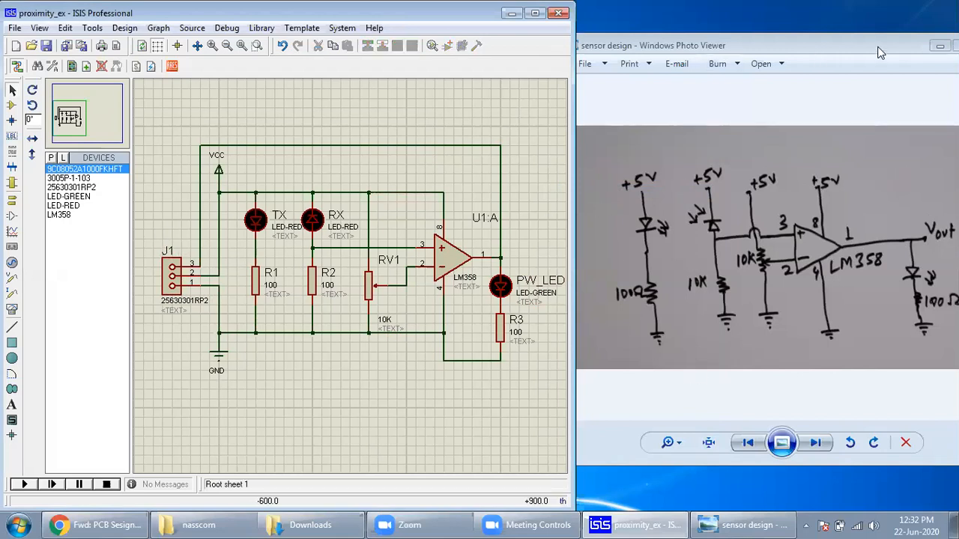
Step: Put away the hand-drawn schematic's photo window and enlarge the schematic editor to fill the screen with the circuit centred
{"action": "left_click_drag", "start_coordinate": [880, 48], "coordinate": [799, 47]}
{"action": "left_click", "coordinate": [905, 46]}
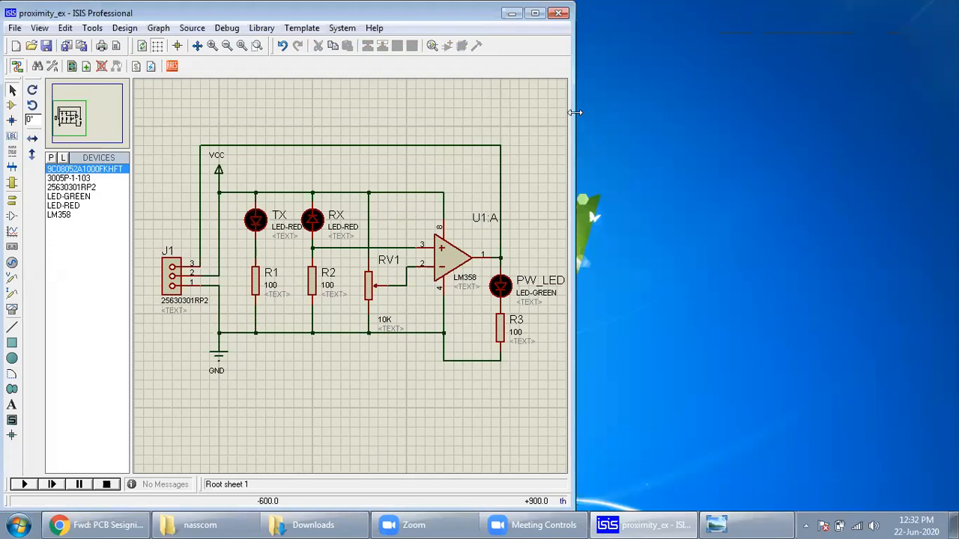
{"action": "left_click_drag", "start_coordinate": [574, 112], "coordinate": [957, 105]}
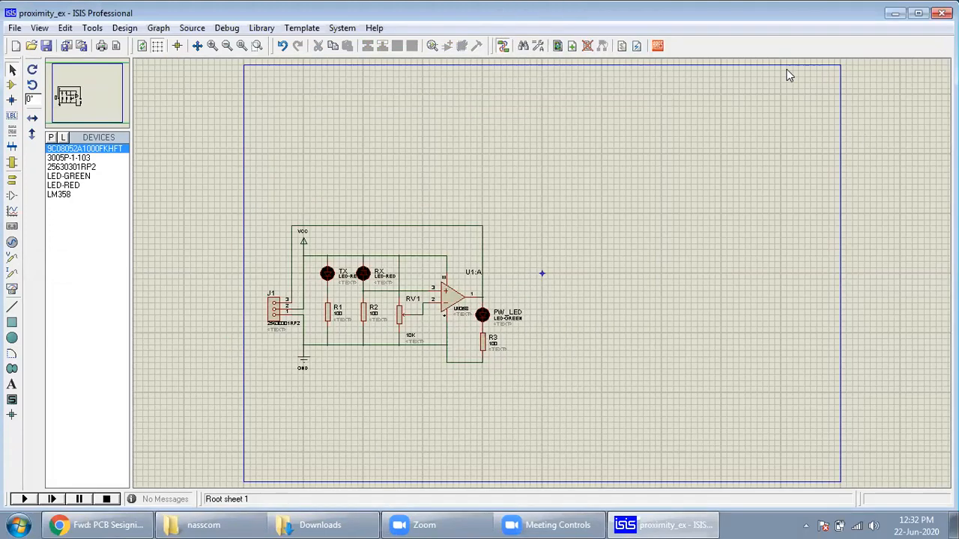
{"action": "scroll", "coordinate": [567, 230], "scroll_direction": "up", "scroll_amount": 1}
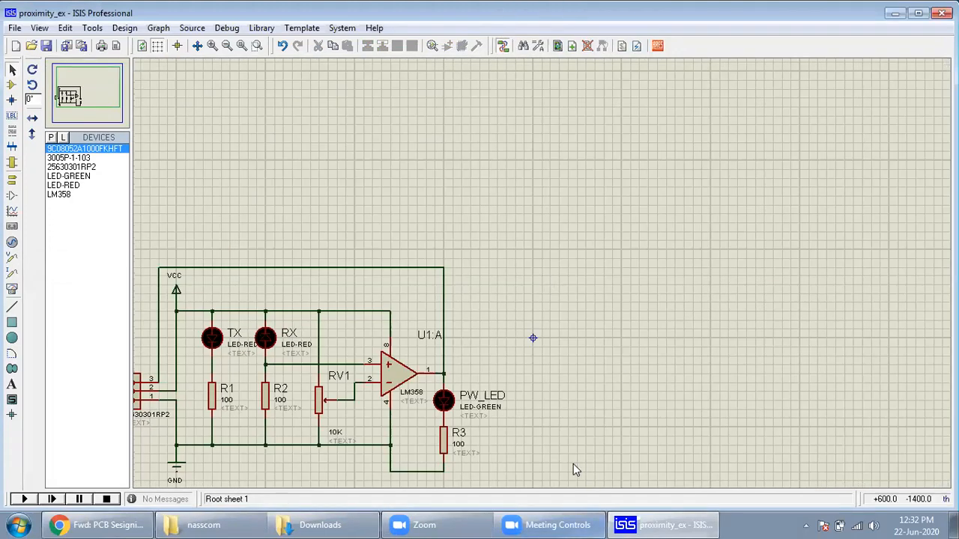
{"action": "left_click", "coordinate": [58, 88]}
{"action": "left_click", "coordinate": [58, 93]}
{"action": "left_click", "coordinate": [60, 93]}
{"action": "left_click_drag", "start_coordinate": [819, 213], "coordinate": [791, 228]}
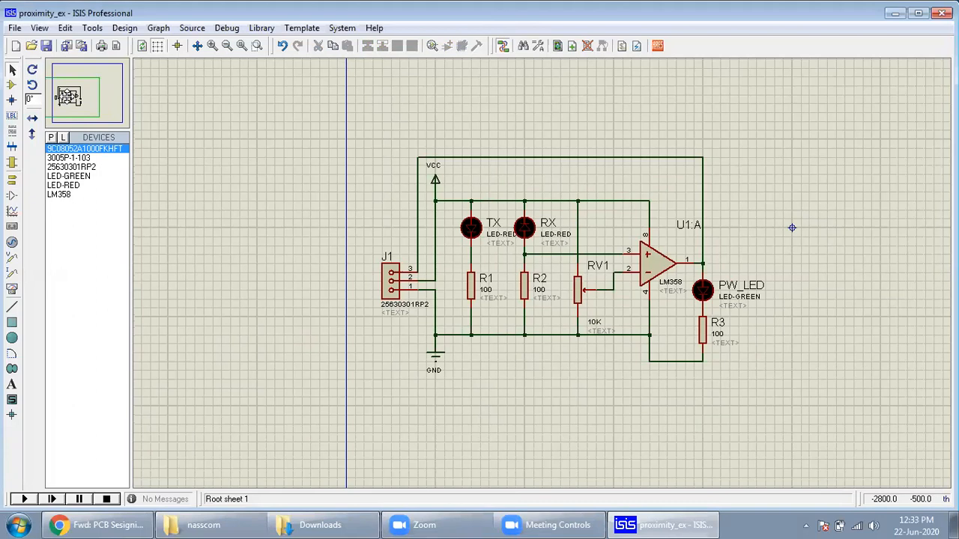
Step: Transfer the netlist to ARES using the DEFAULT layout template and assign the LED package to PW_LED, RX and TX
{"action": "left_click", "coordinate": [660, 52]}
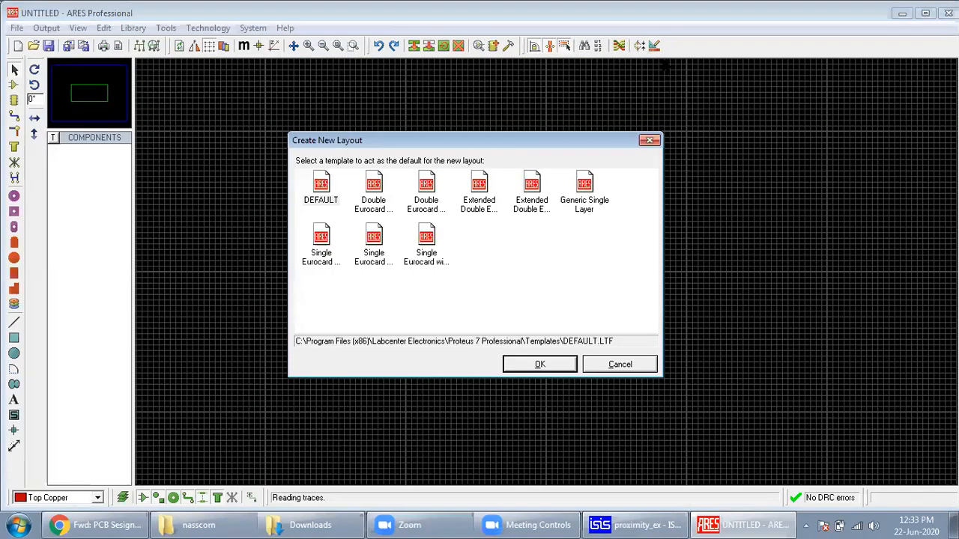
{"action": "left_click", "coordinate": [538, 365]}
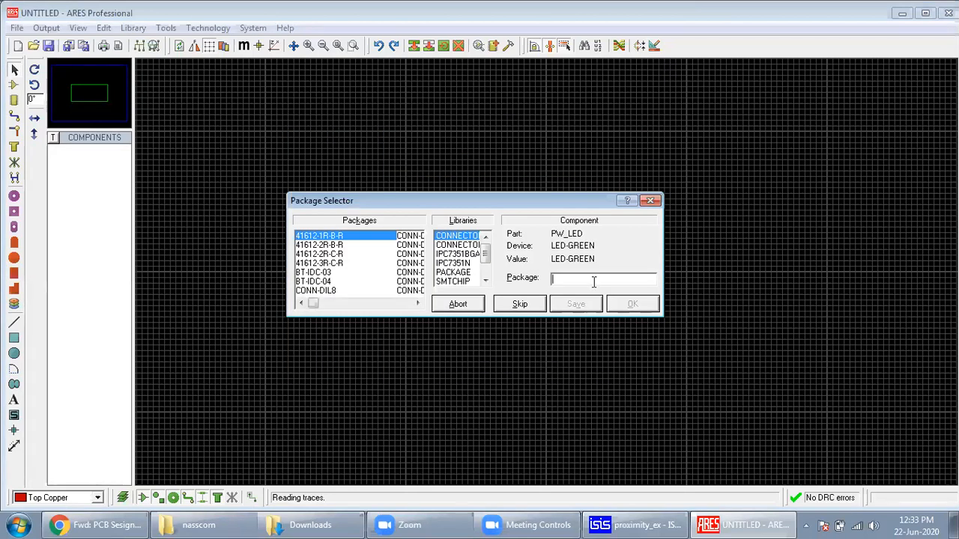
{"action": "type", "text": "LED"}
{"action": "key", "text": "Return"}
{"action": "type", "text": "LED"}
{"action": "key", "text": "Return"}
{"action": "type", "text": "LED"}
{"action": "key", "text": "Return"}
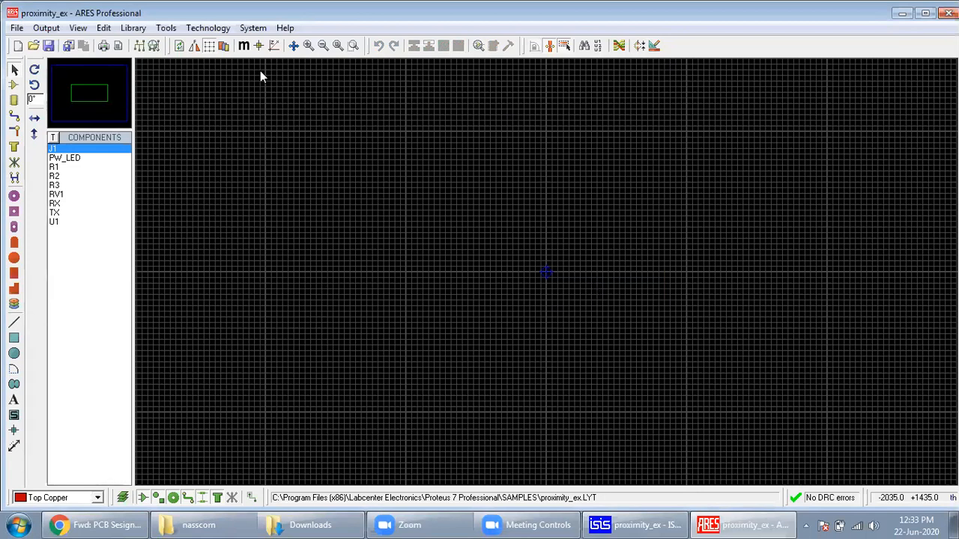
Step: Check the RX and TX entries in the layout's component list and close ARES to return to the schematic
{"action": "scroll", "coordinate": [546, 271], "scroll_direction": "up", "scroll_amount": 1}
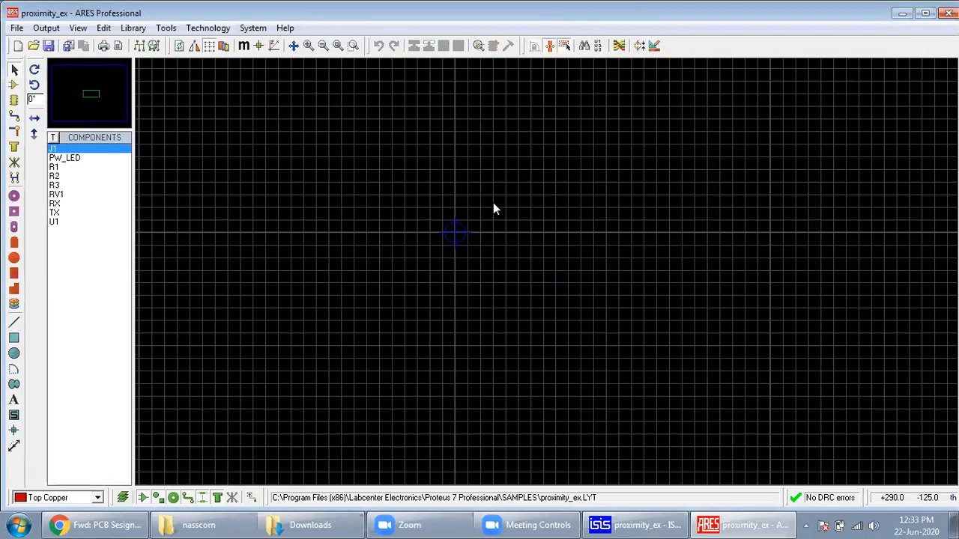
{"action": "scroll", "coordinate": [462, 262], "scroll_direction": "up", "scroll_amount": 1}
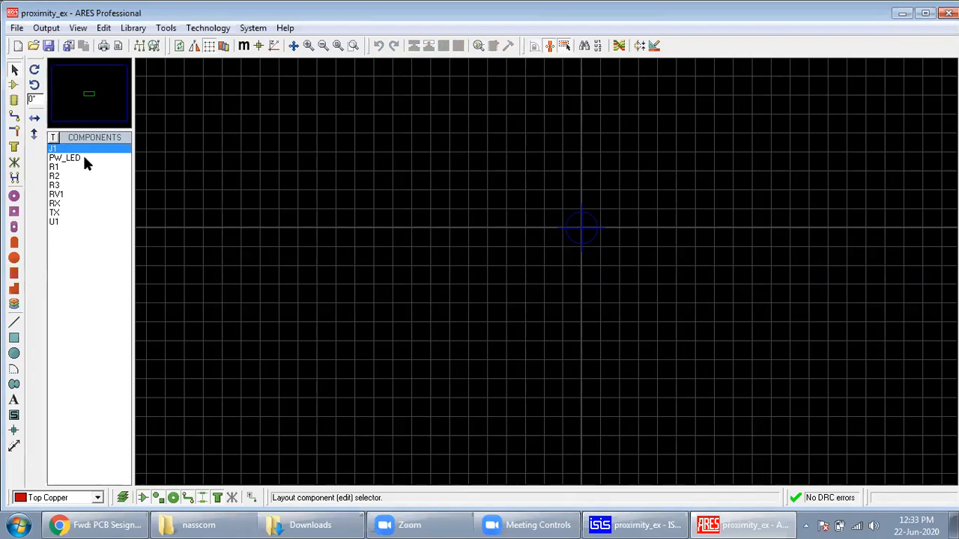
{"action": "left_click", "coordinate": [65, 205]}
{"action": "left_click", "coordinate": [60, 213]}
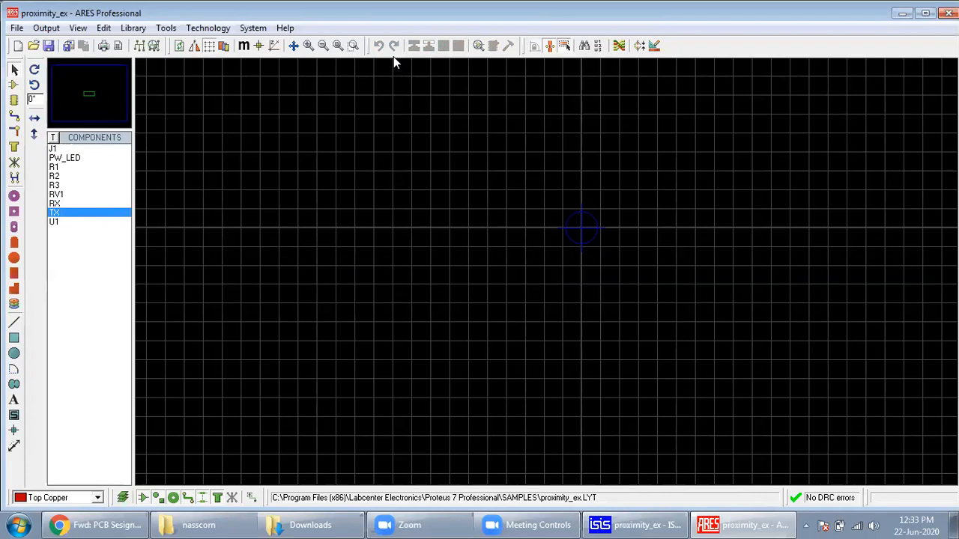
{"action": "left_click", "coordinate": [948, 12]}
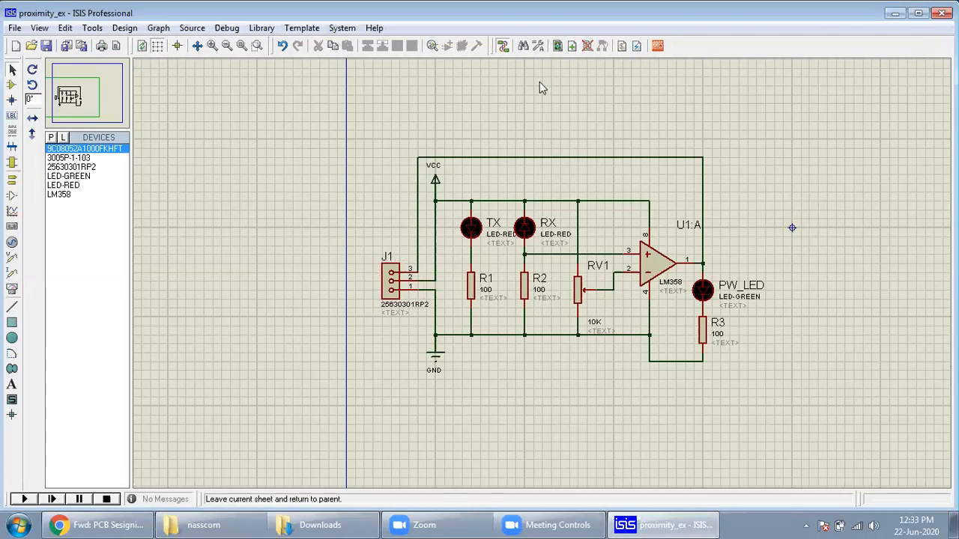
Step: Transfer the netlist to a new ARES layout from the DEFAULT template, giving PW_LED, RX and TX the LED package
{"action": "left_click", "coordinate": [662, 61]}
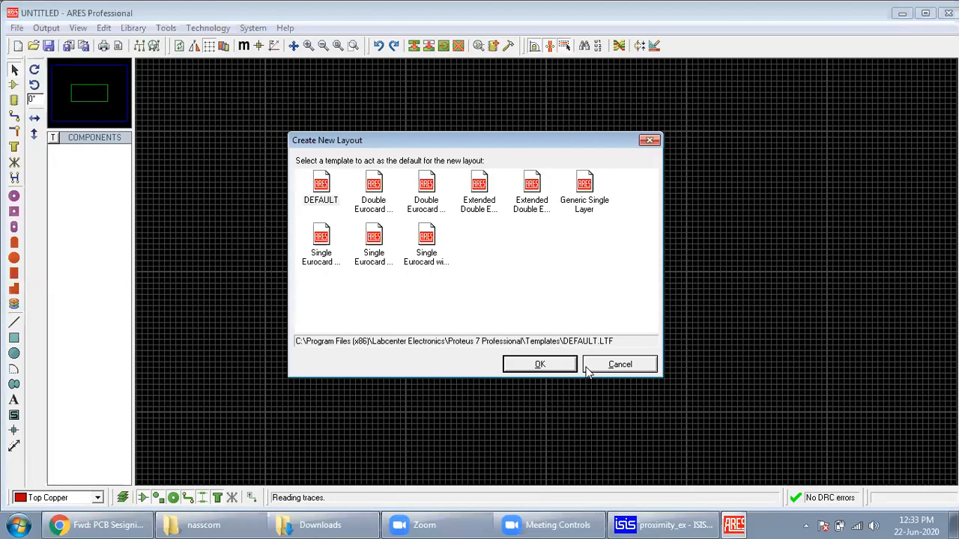
{"action": "left_click", "coordinate": [525, 367]}
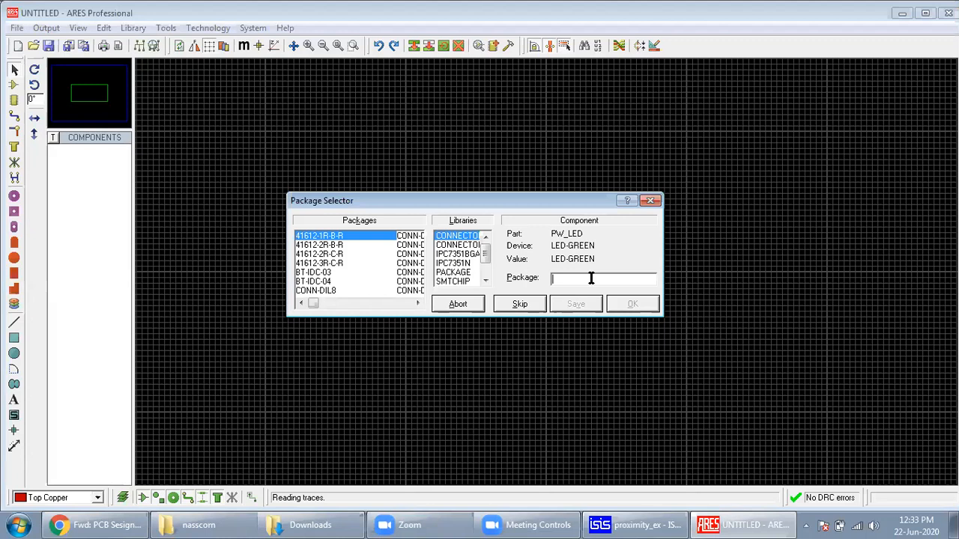
{"action": "type", "text": "LED"}
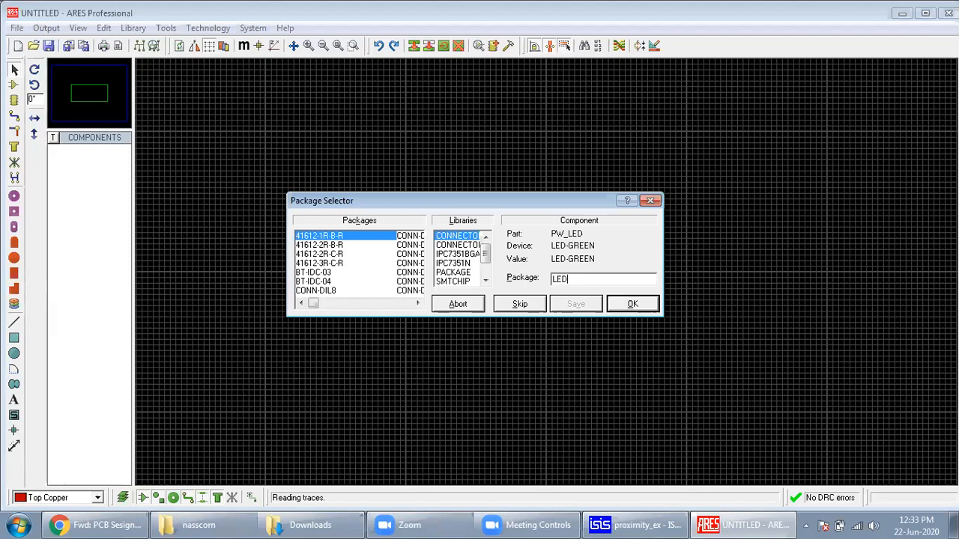
{"action": "key", "text": "Return"}
{"action": "type", "text": "LED"}
{"action": "key", "text": "Return"}
{"action": "type", "text": "LED"}
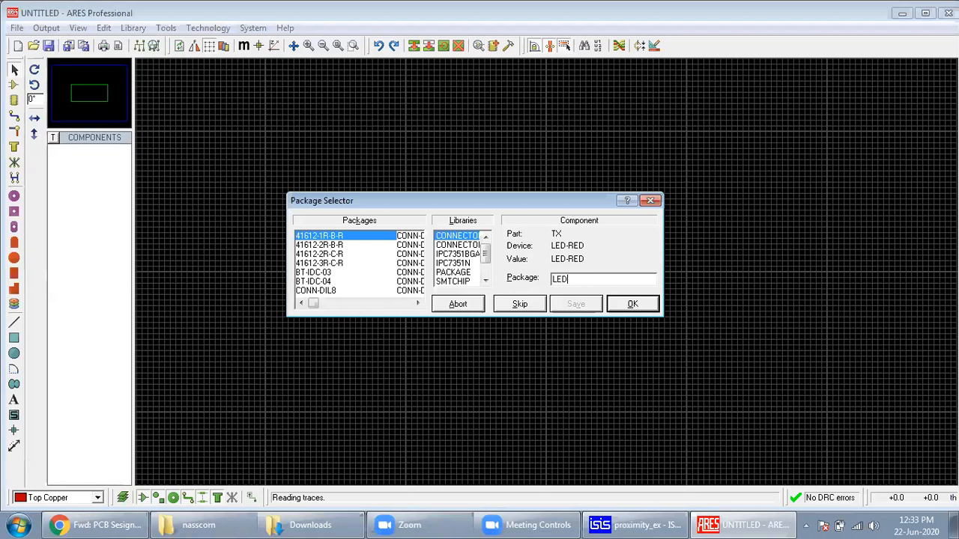
{"action": "key", "text": "Return"}
Step: Examine the footprint previews of the unplaced components, including the connector, PW_LED, resistors, RV1, RX and U1
{"action": "scroll", "coordinate": [546, 271], "scroll_direction": "up", "scroll_amount": 2}
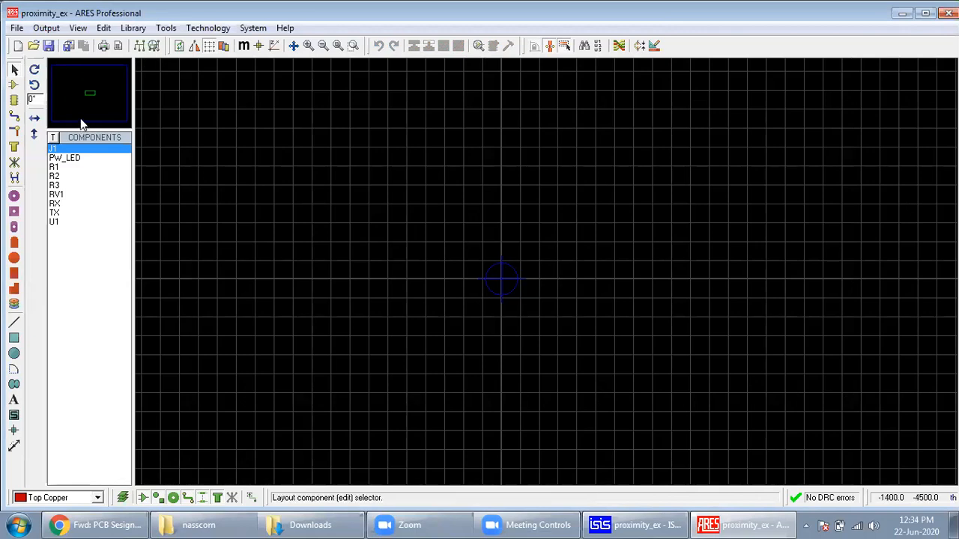
{"action": "left_click", "coordinate": [15, 86]}
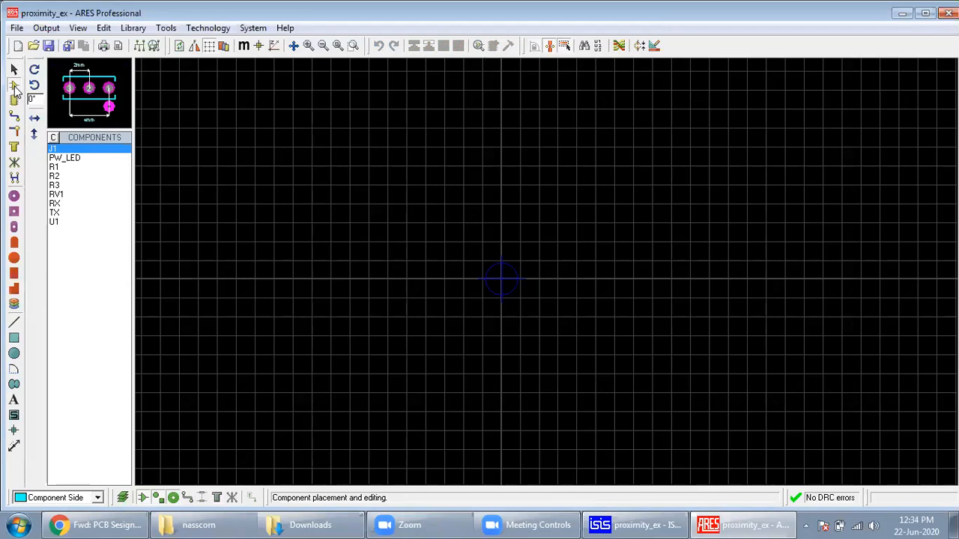
{"action": "left_click", "coordinate": [56, 158]}
{"action": "left_click", "coordinate": [57, 168]}
{"action": "left_click", "coordinate": [59, 184]}
{"action": "left_click", "coordinate": [63, 194]}
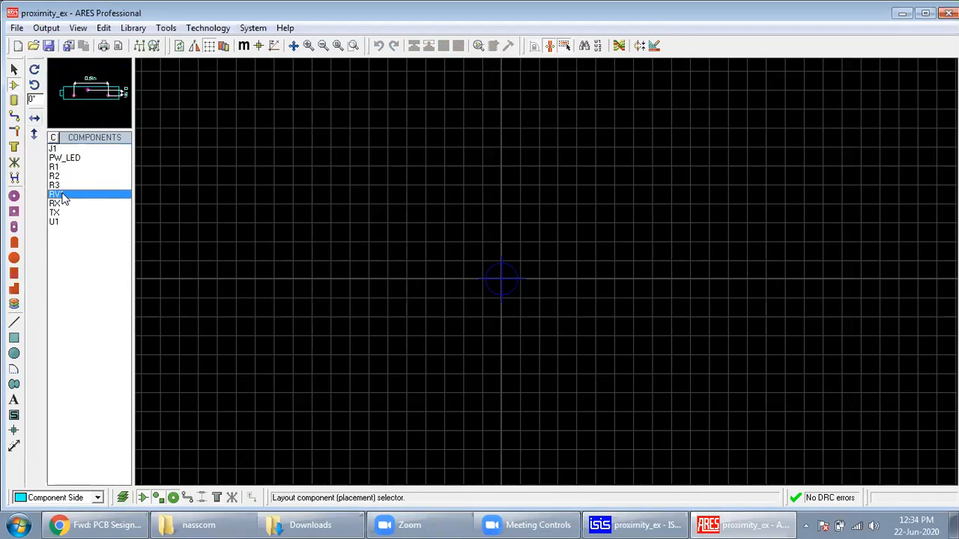
{"action": "left_click", "coordinate": [61, 205]}
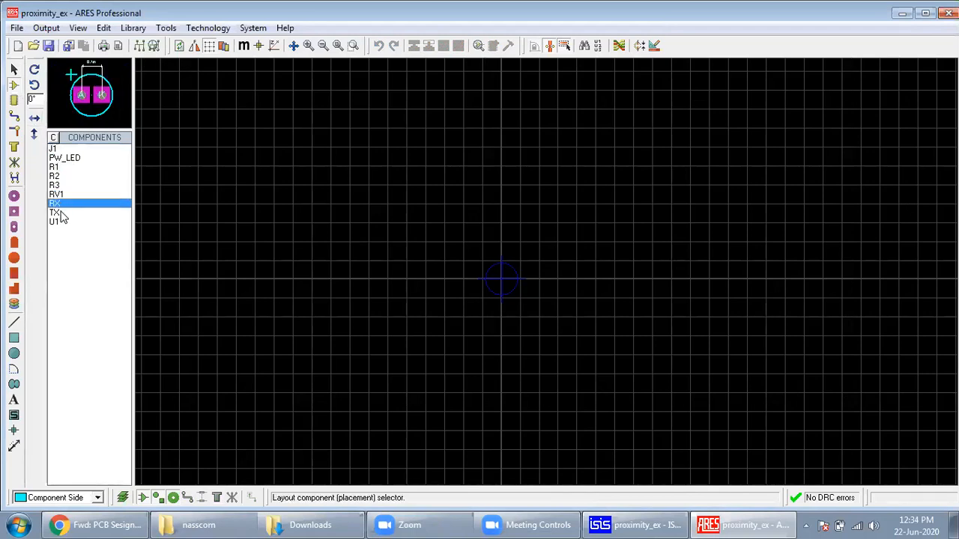
{"action": "left_click", "coordinate": [61, 222]}
{"action": "left_click", "coordinate": [72, 168]}
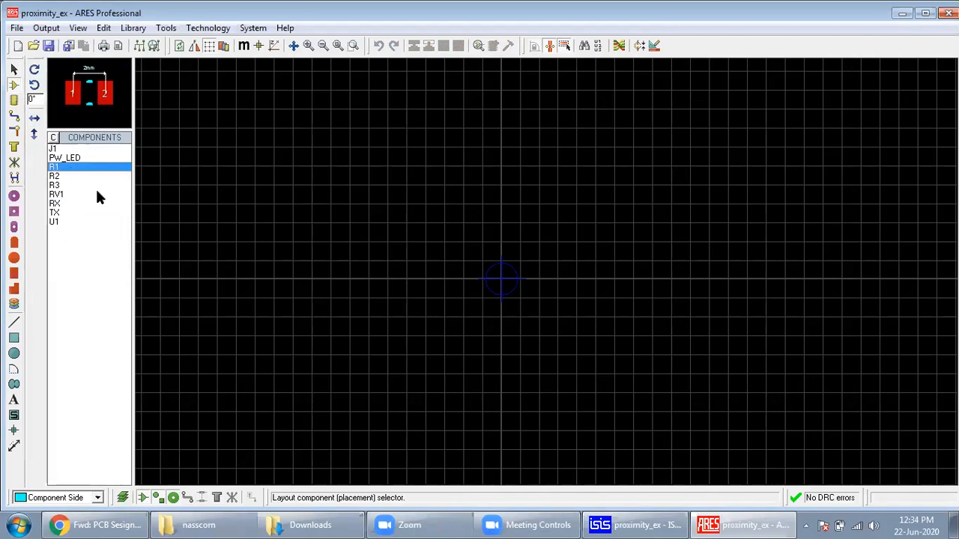
Step: Place the TX LED near the layout origin and the RX LED beside it on its K-pad side
{"action": "left_click", "coordinate": [62, 213]}
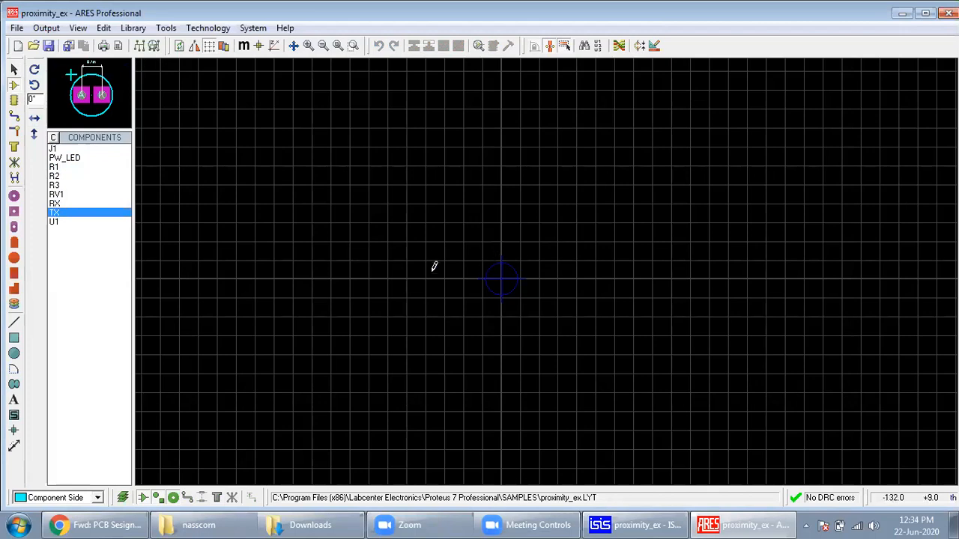
{"action": "left_click", "coordinate": [449, 235]}
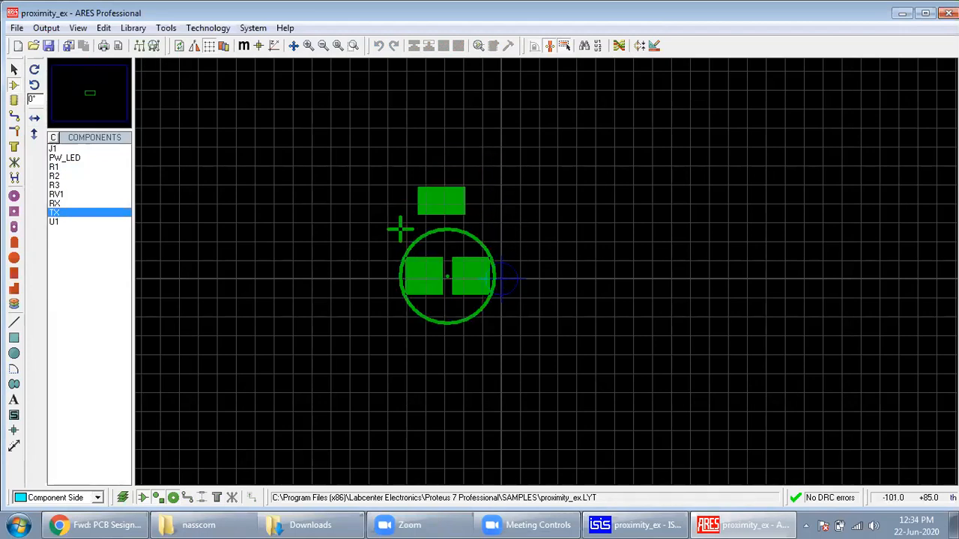
{"action": "left_click", "coordinate": [432, 285]}
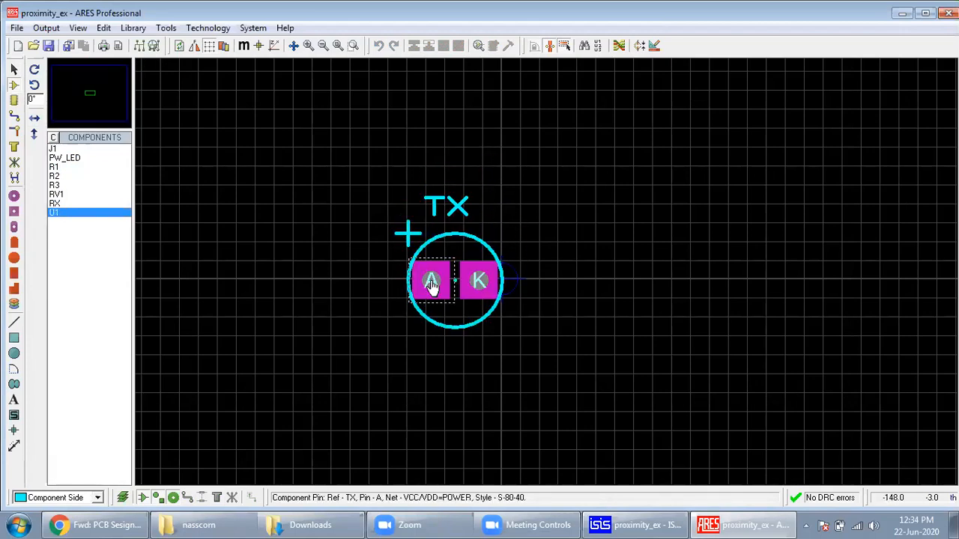
{"action": "scroll", "coordinate": [432, 285], "scroll_direction": "down", "scroll_amount": 1}
{"action": "left_click", "coordinate": [56, 204]}
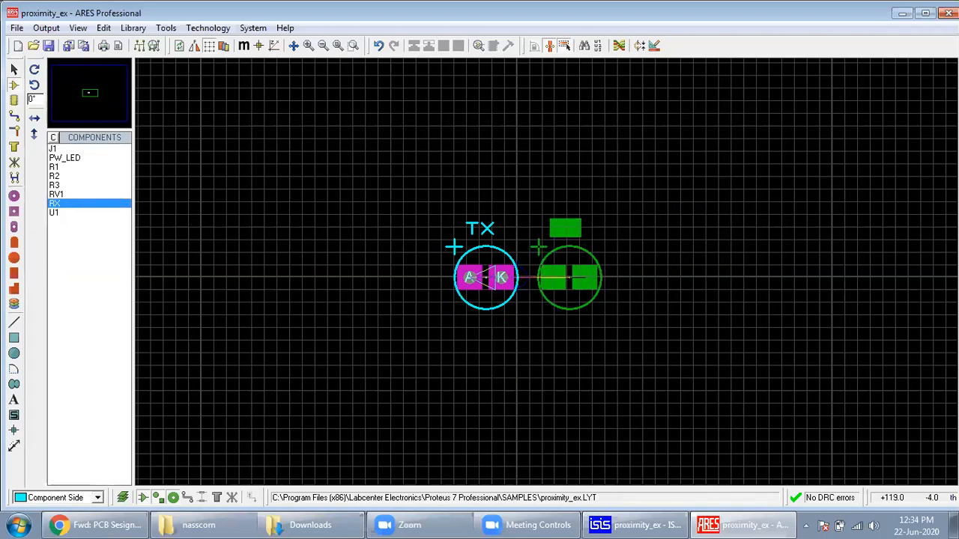
{"action": "left_click", "coordinate": [569, 278]}
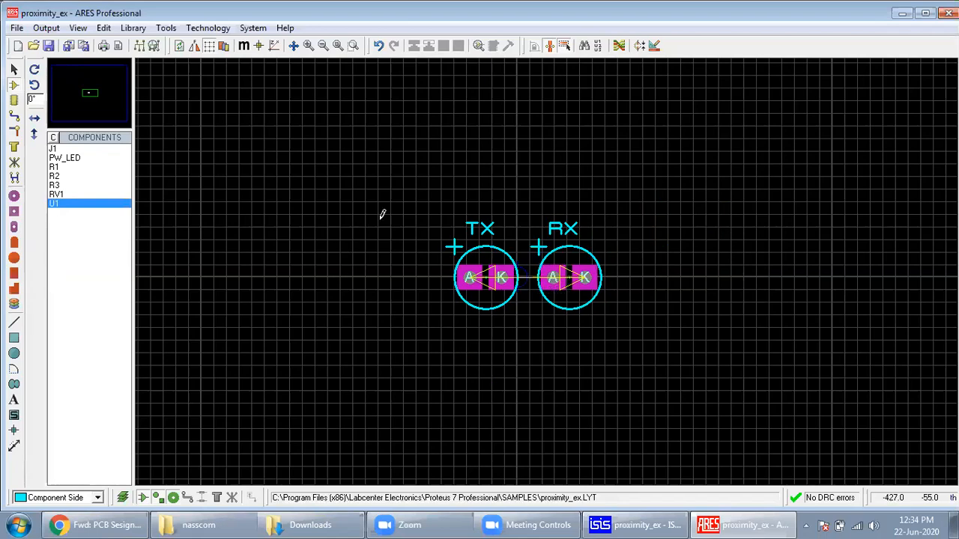
Step: Align the TX and RX LEDs with Centre Horizontally, using Object Bounds
{"action": "left_click_drag", "start_coordinate": [408, 186], "coordinate": [674, 346]}
{"action": "key", "text": "ctrl+a"}
{"action": "left_click", "coordinate": [492, 241]}
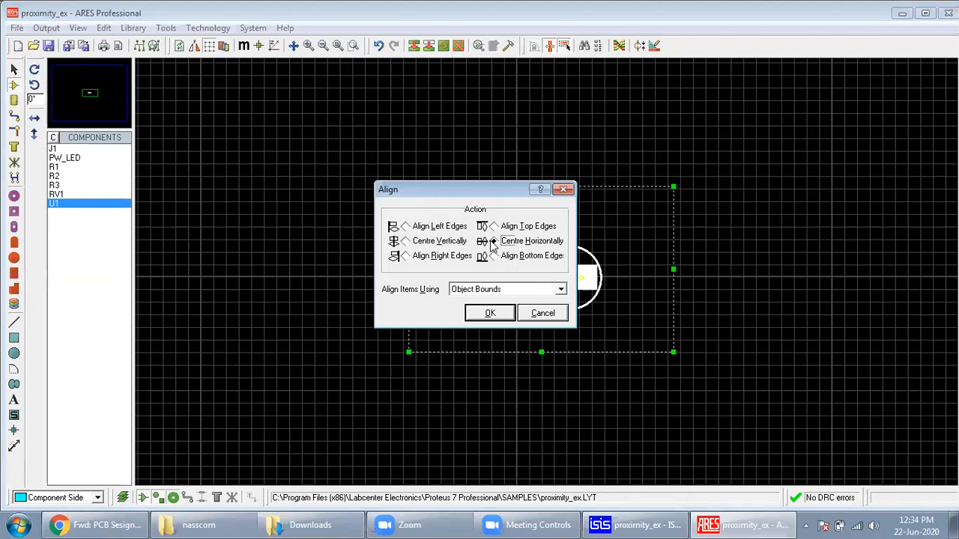
{"action": "left_click", "coordinate": [487, 313]}
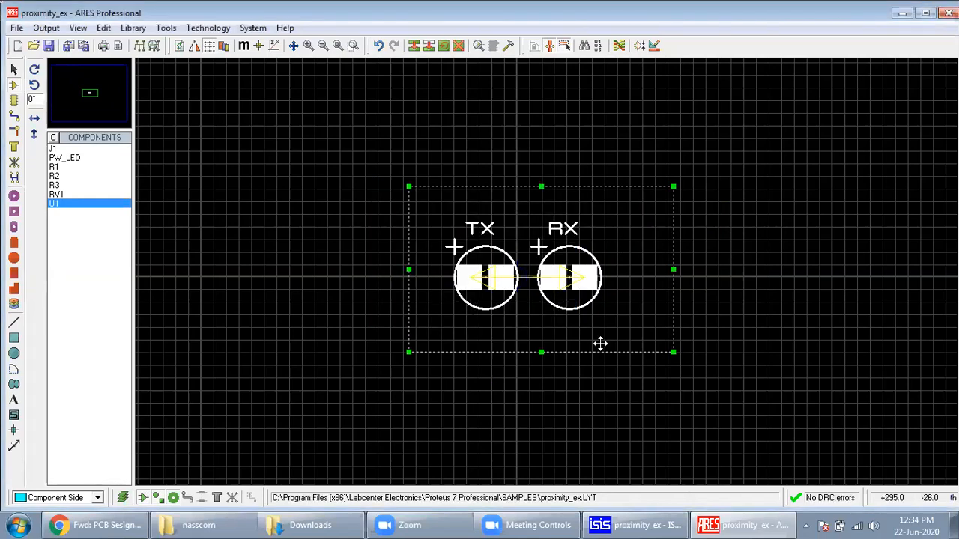
{"action": "left_click", "coordinate": [719, 278]}
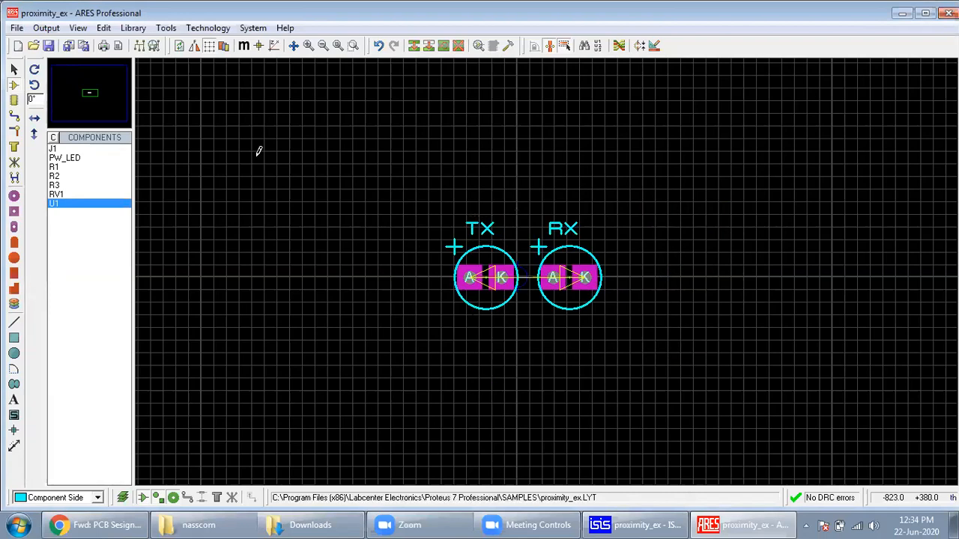
Step: Place resistors R1, R2 and R3 in a row below the TX and RX LEDs
{"action": "left_click", "coordinate": [59, 167]}
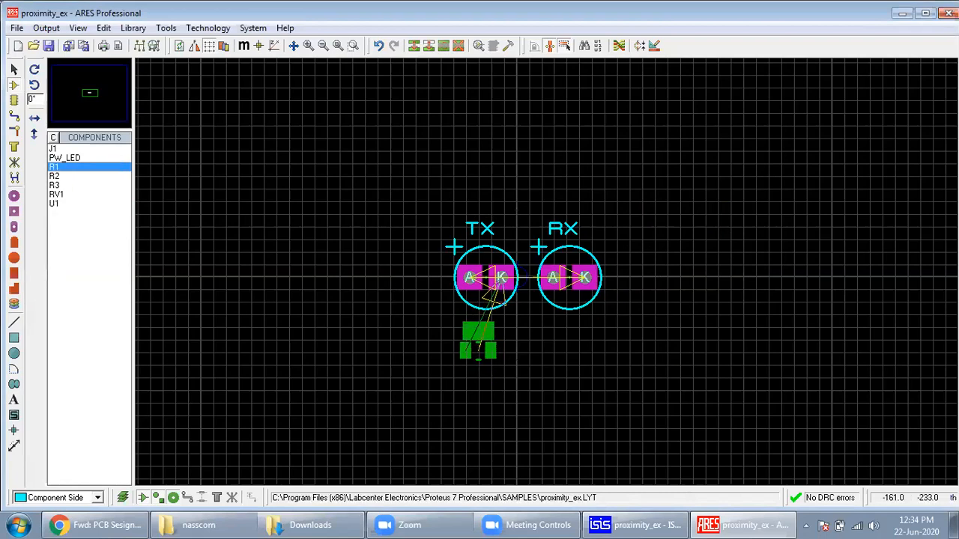
{"action": "left_click", "coordinate": [480, 349]}
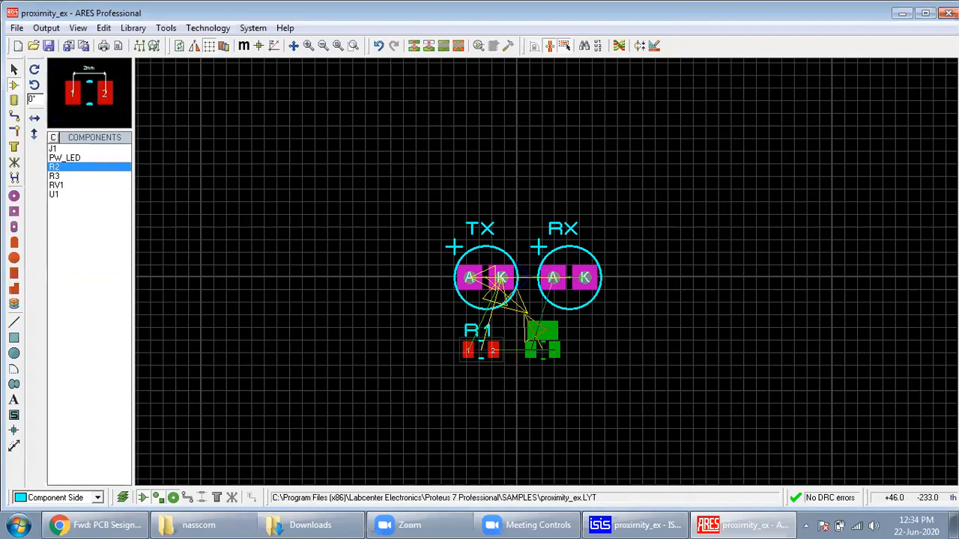
{"action": "left_click", "coordinate": [535, 351]}
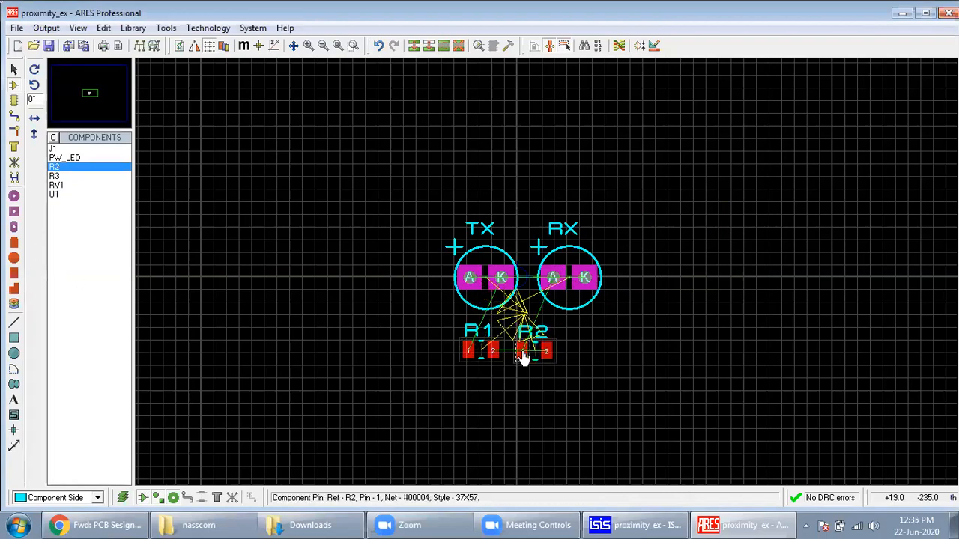
{"action": "left_click", "coordinate": [578, 359]}
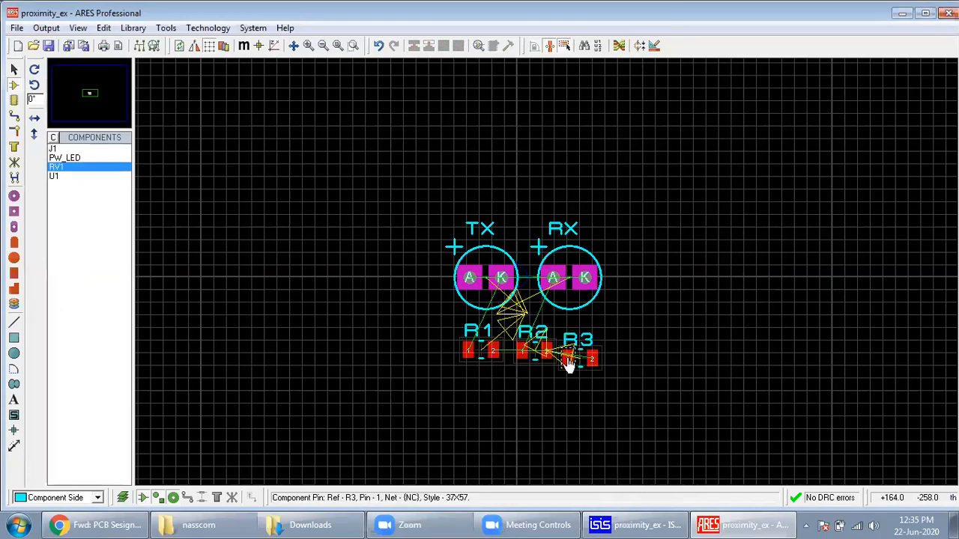
Step: Align resistors R1, R2 and R3 with Centre Horizontally, using Object Bounds
{"action": "left_click_drag", "start_coordinate": [438, 323], "coordinate": [652, 395]}
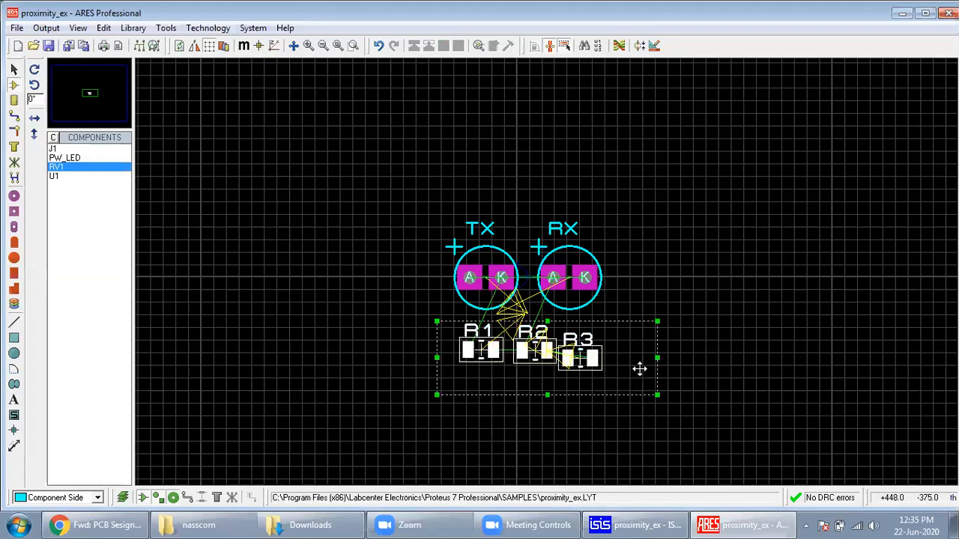
{"action": "right_click", "coordinate": [638, 368]}
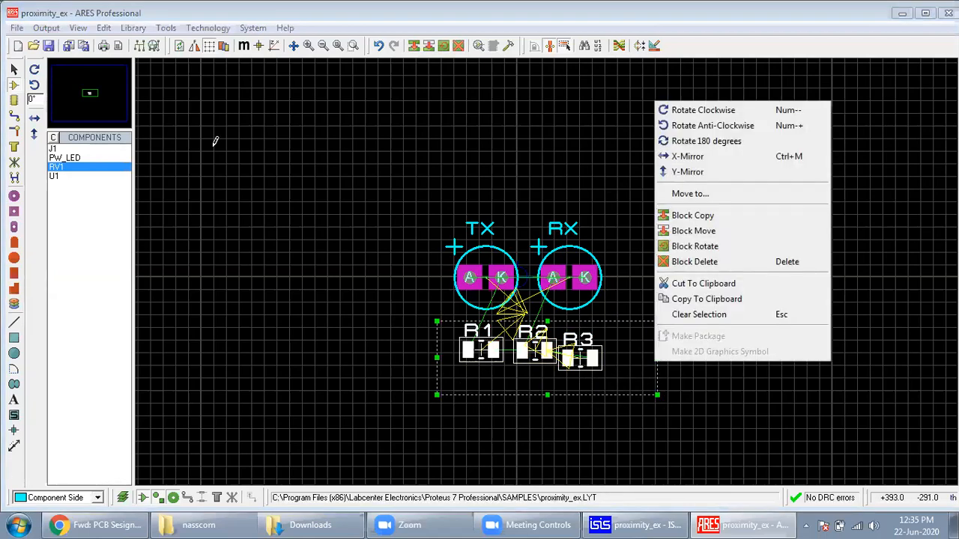
{"action": "left_click", "coordinate": [328, 370]}
{"action": "left_click_drag", "start_coordinate": [444, 326], "coordinate": [632, 372]}
{"action": "key", "text": "ctrl+a"}
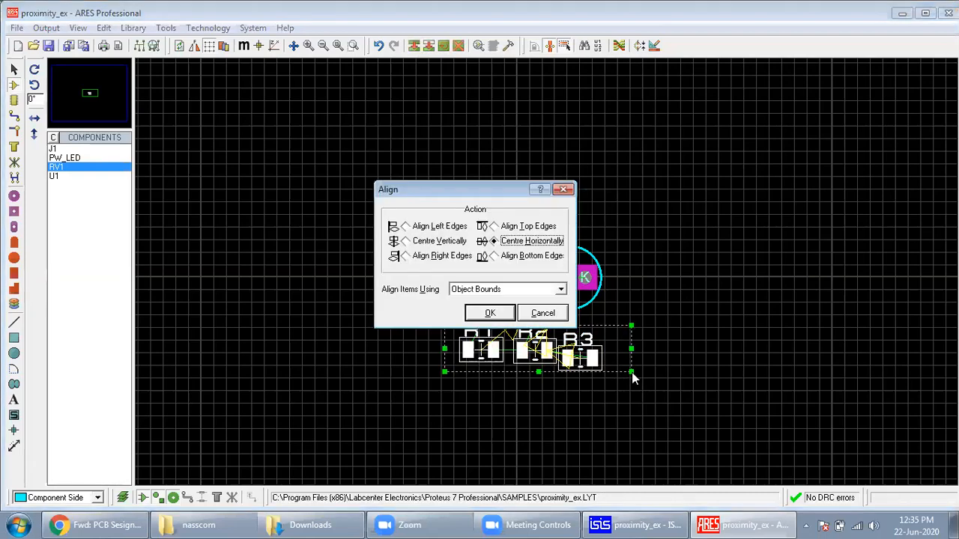
{"action": "left_click", "coordinate": [492, 313]}
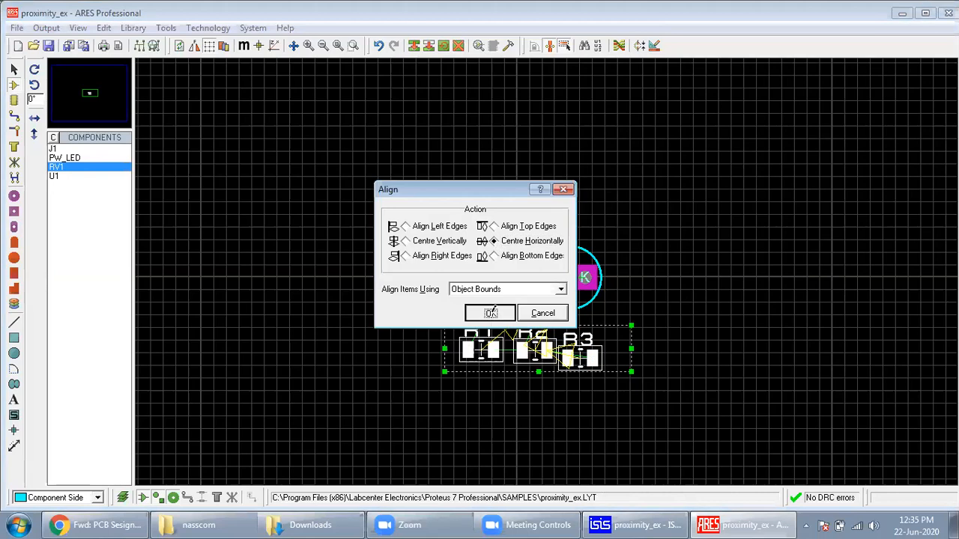
{"action": "left_click", "coordinate": [658, 408]}
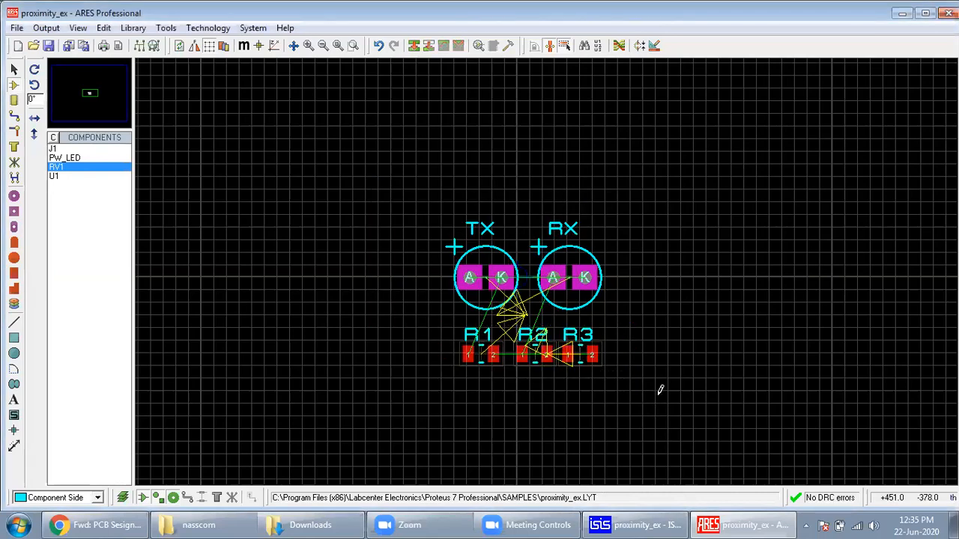
Step: Place PW_LED below resistor R3 and shift it slightly towards R2, leaving its component properties as they are
{"action": "left_click", "coordinate": [67, 169]}
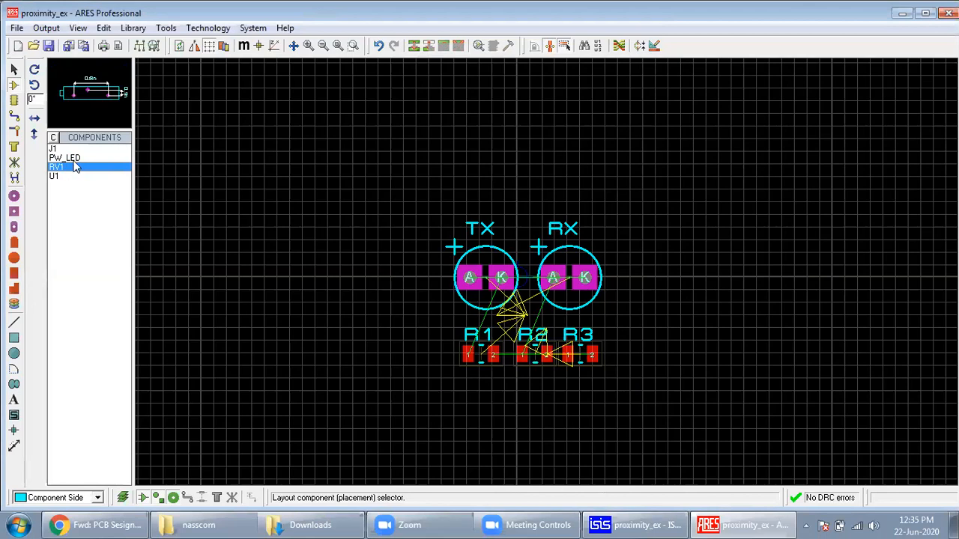
{"action": "left_click", "coordinate": [75, 158]}
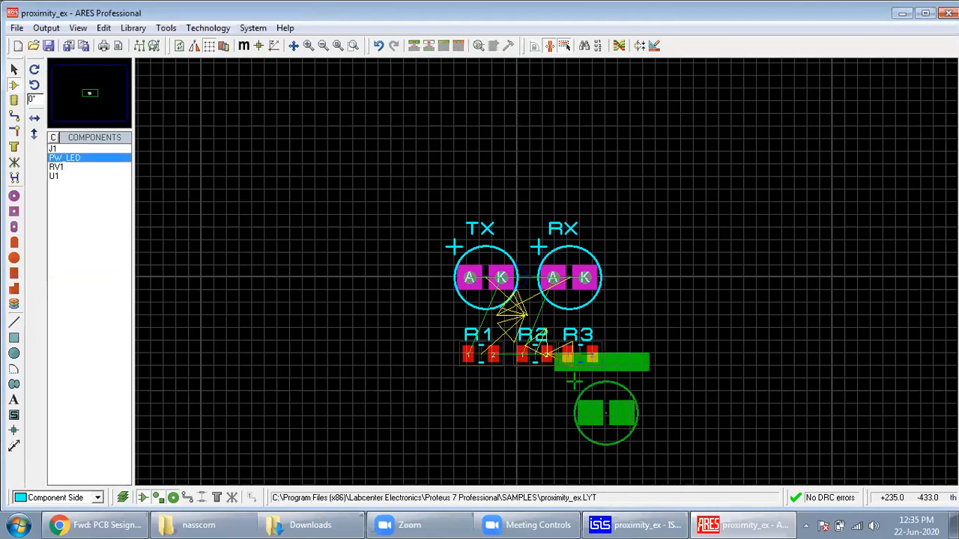
{"action": "left_click", "coordinate": [568, 420]}
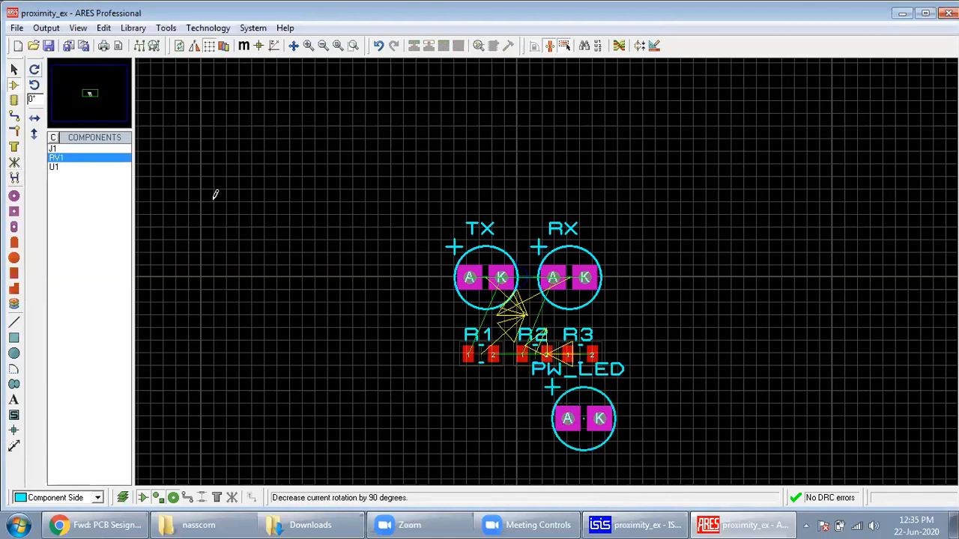
{"action": "left_click", "coordinate": [584, 419]}
{"action": "double_click", "coordinate": [587, 419]}
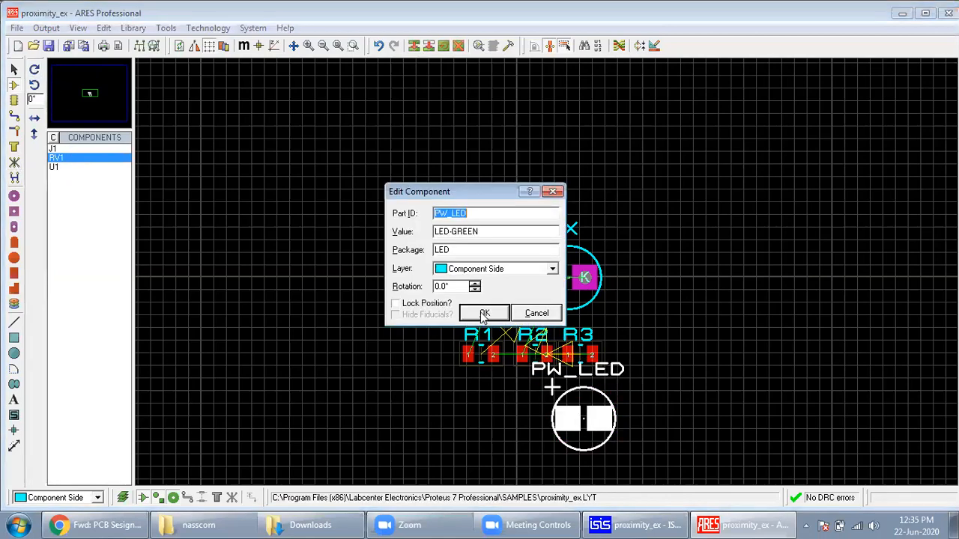
{"action": "left_click", "coordinate": [537, 313]}
{"action": "left_click_drag", "start_coordinate": [588, 425], "coordinate": [571, 425]}
Step: Try placing the potentiometer RV1 above the TX and RX LEDs, and delete it from the layout
{"action": "left_click", "coordinate": [13, 144]}
{"action": "left_click", "coordinate": [65, 158]}
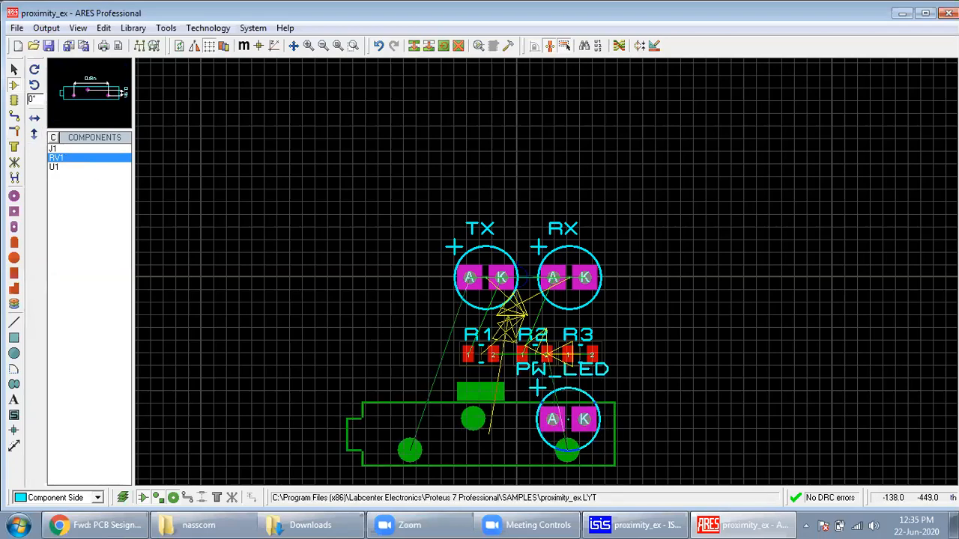
{"action": "left_click", "coordinate": [474, 433]}
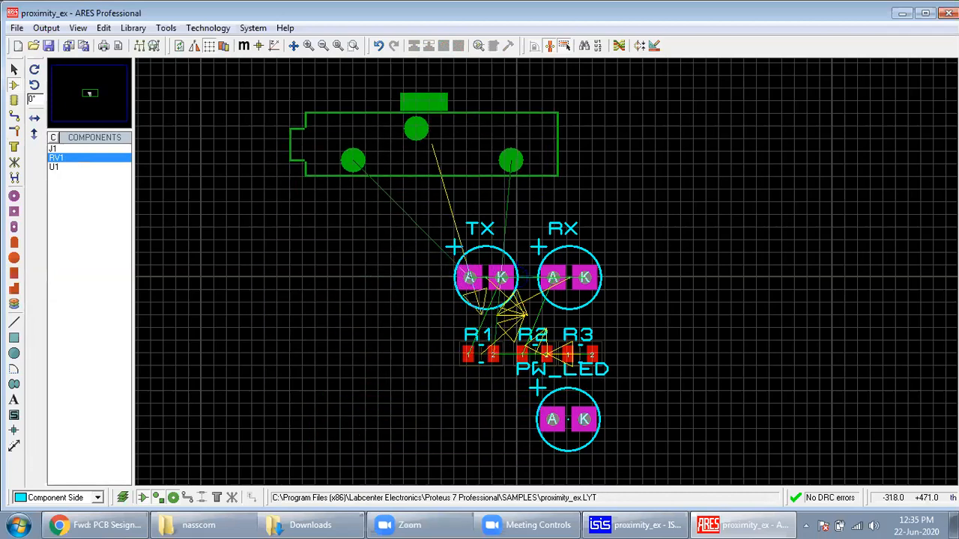
{"action": "left_click", "coordinate": [424, 144]}
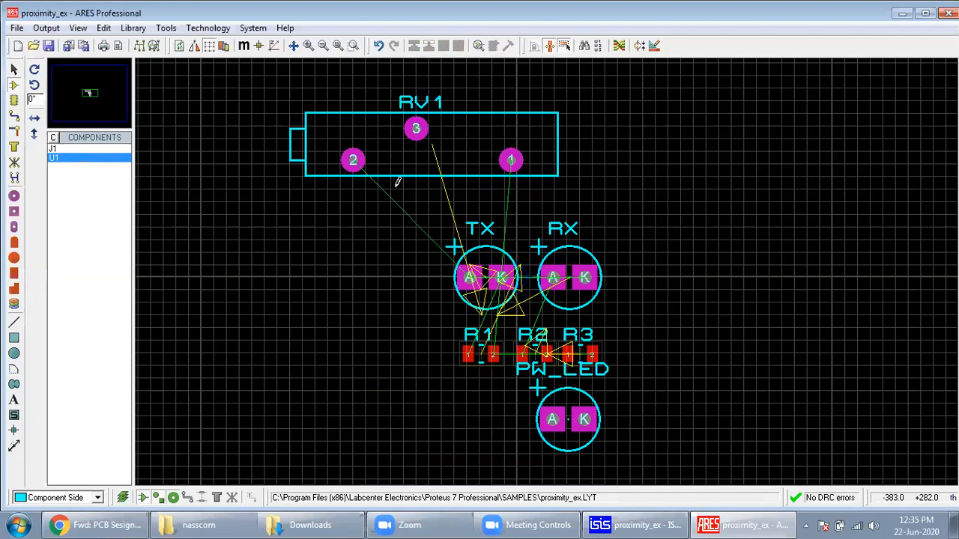
{"action": "right_click", "coordinate": [421, 133]}
{"action": "right_click", "coordinate": [421, 133]}
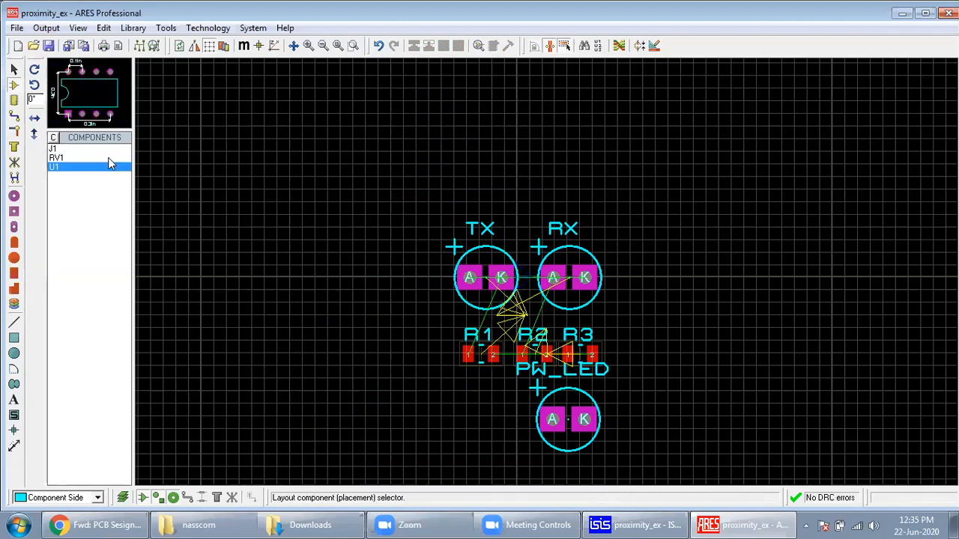
Step: Place the potentiometer RV1 rotated to -90° below resistor R1, beside PW_LED
{"action": "left_click", "coordinate": [67, 159]}
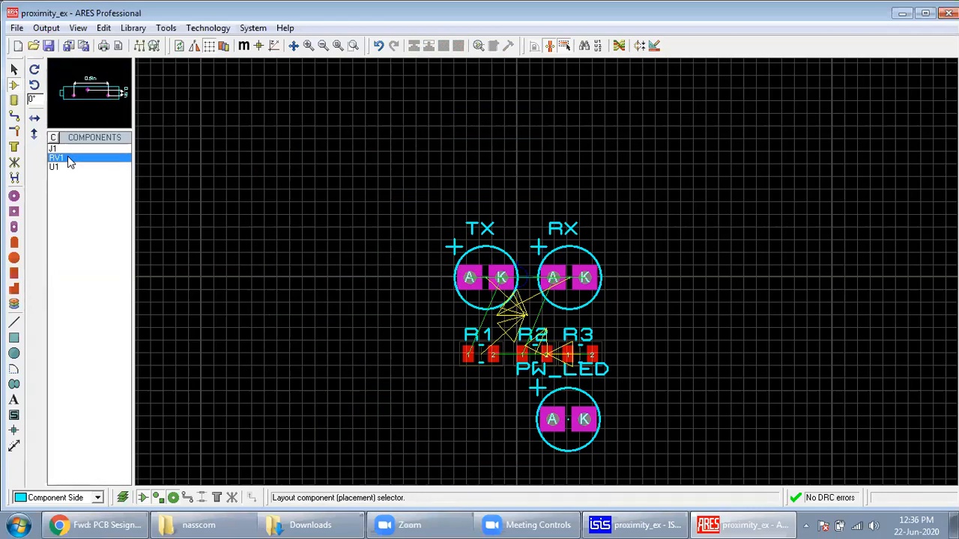
{"action": "scroll", "coordinate": [495, 452], "scroll_direction": "down", "scroll_amount": 1}
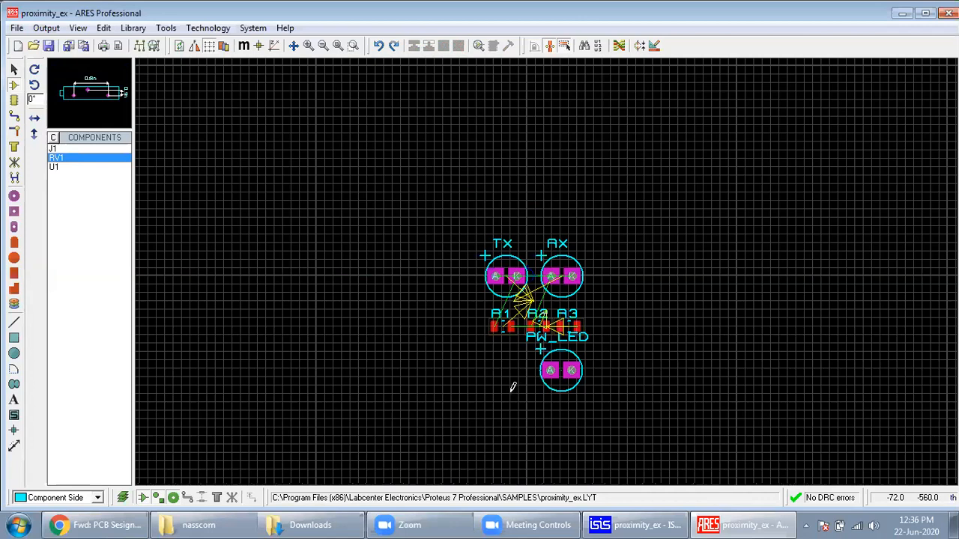
{"action": "scroll", "coordinate": [511, 387], "scroll_direction": "up", "scroll_amount": 1}
{"action": "left_click", "coordinate": [552, 245]}
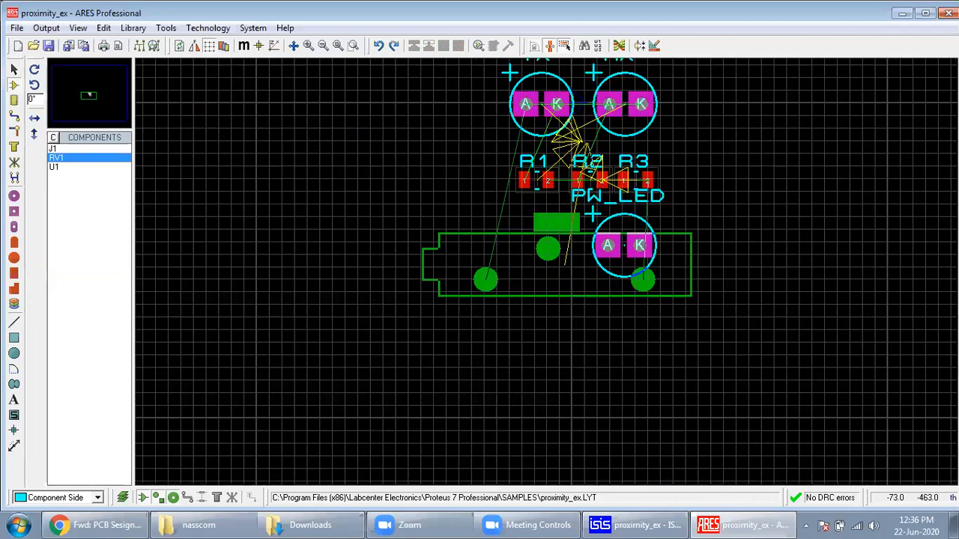
{"action": "key", "text": "KP_Subtract"}
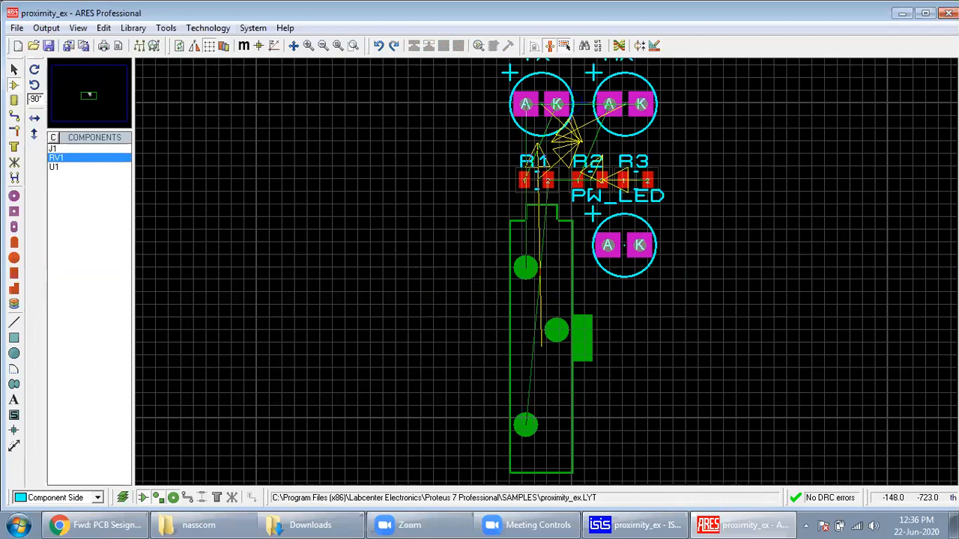
{"action": "left_click", "coordinate": [527, 325]}
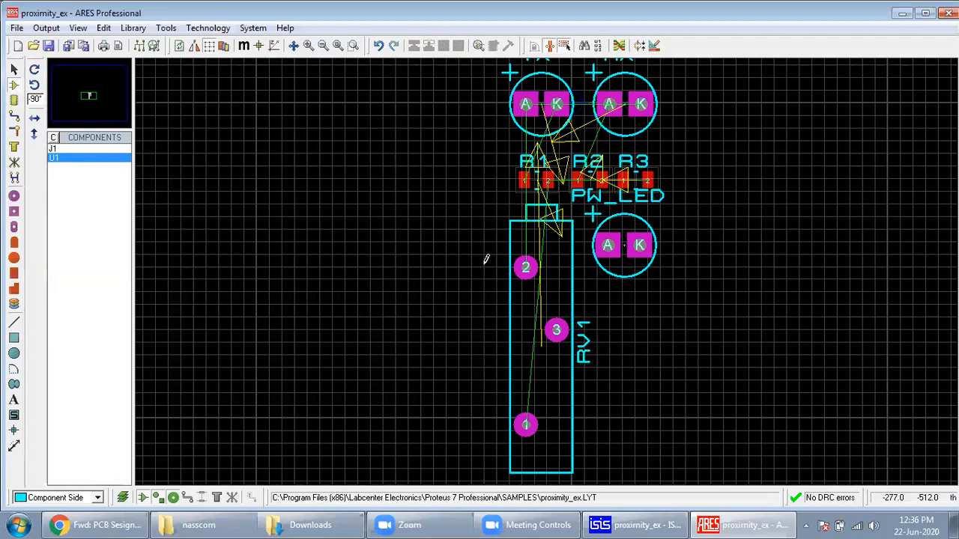
Step: Place U1 at -90° rotation below PW_LED, alongside the potentiometer RV1
{"action": "left_click", "coordinate": [64, 157]}
{"action": "left_click", "coordinate": [621, 349]}
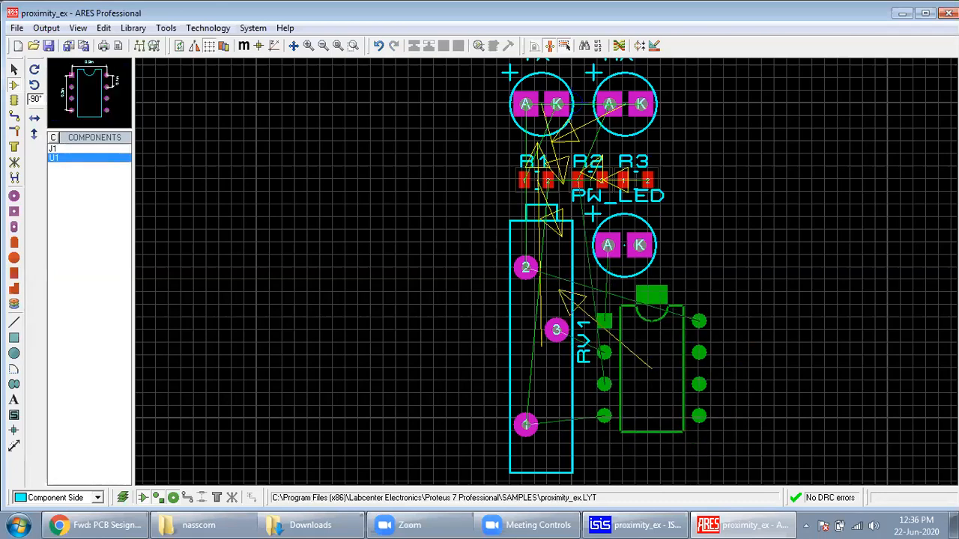
{"action": "left_click", "coordinate": [606, 327]}
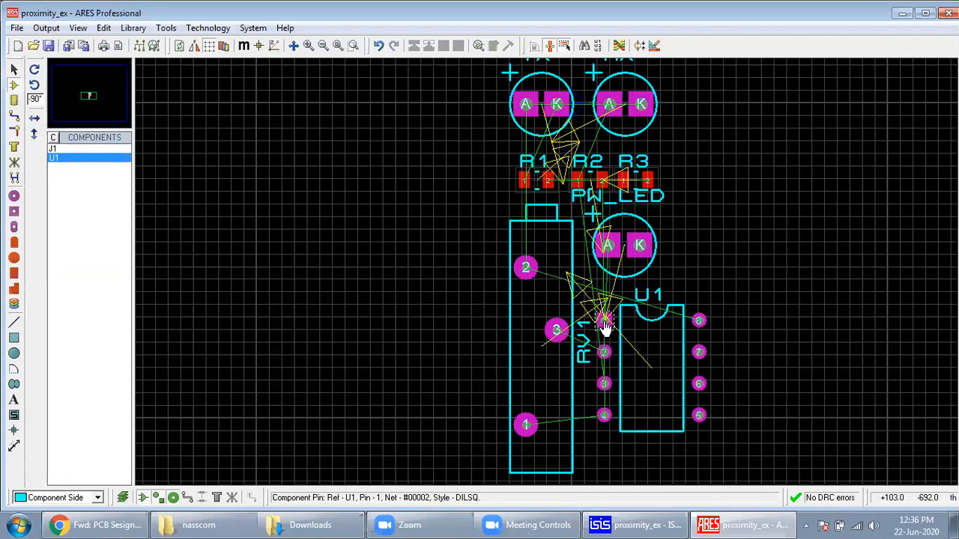
Step: Place connector J1 rotated to -180° directly below U1
{"action": "scroll", "coordinate": [697, 300], "scroll_direction": "down", "scroll_amount": 1}
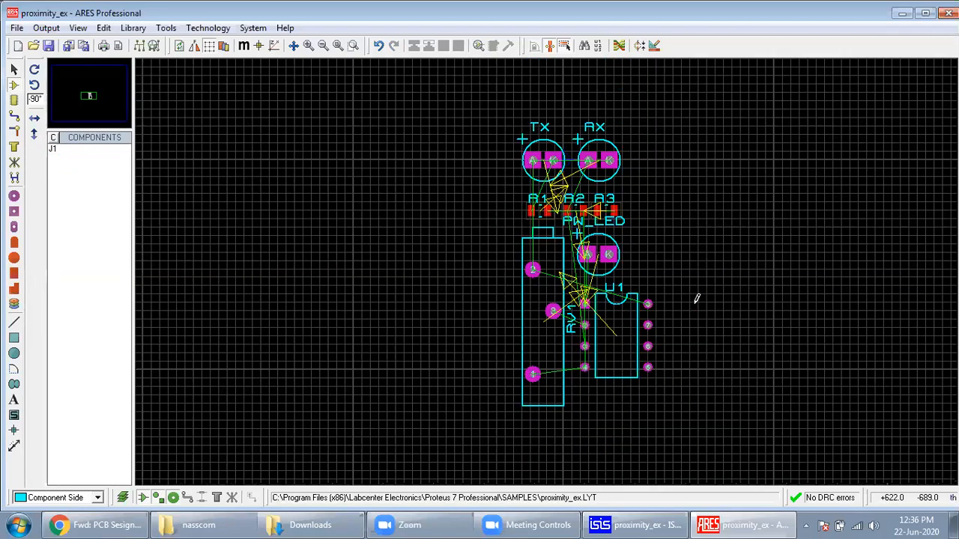
{"action": "left_click", "coordinate": [54, 149]}
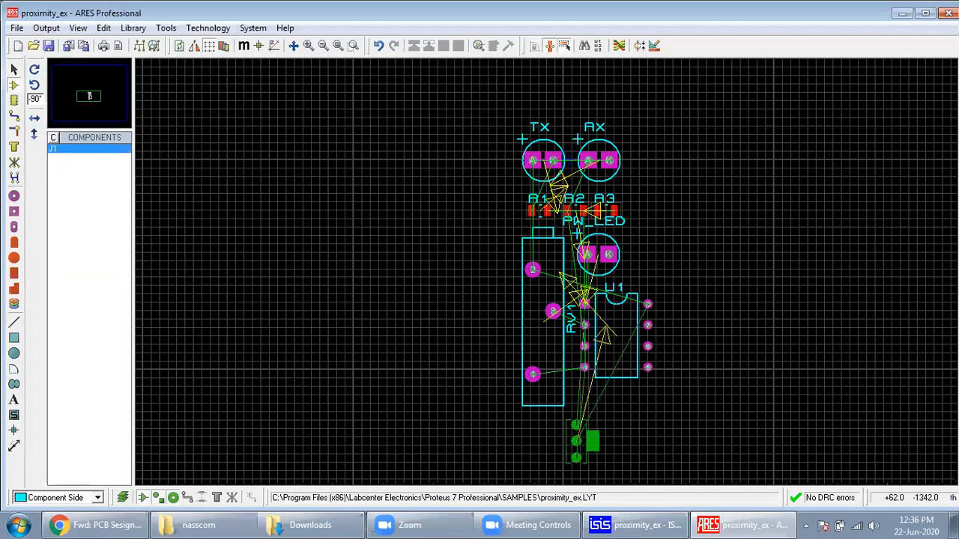
{"action": "key", "text": "KP_Subtract"}
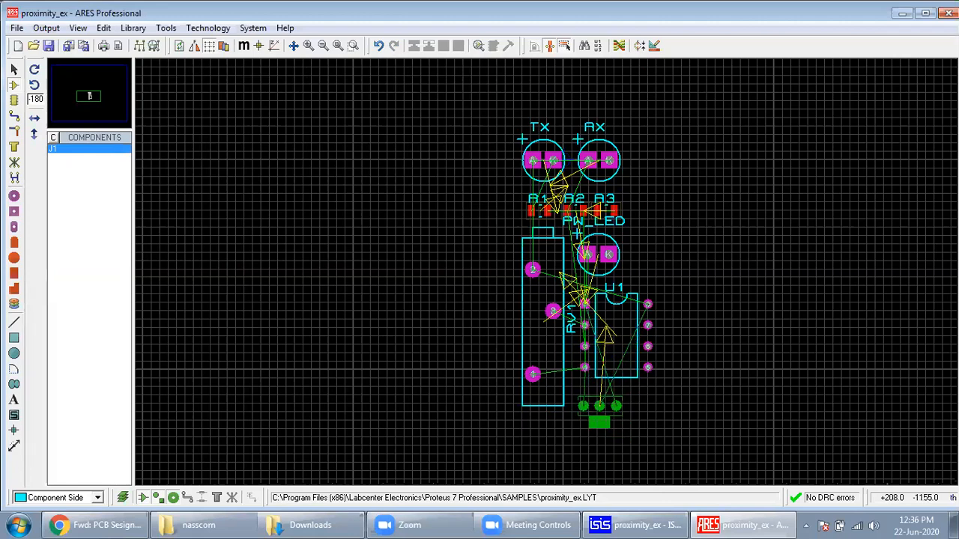
{"action": "left_click", "coordinate": [607, 409]}
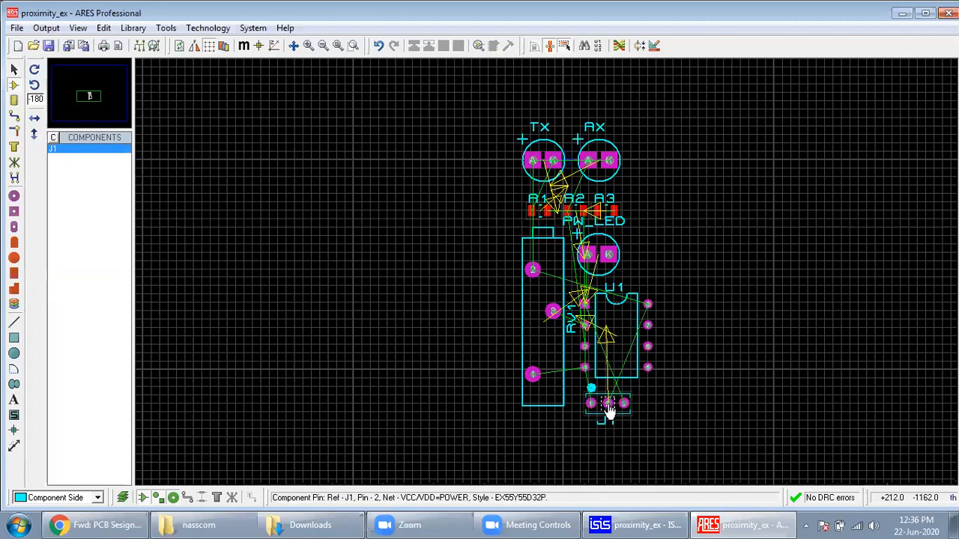
Step: Draw a Board Edge box about 743 th wide and 1553 th high around all placed components, and dismiss the DRC notice
{"action": "scroll", "coordinate": [547, 268], "scroll_direction": "up", "scroll_amount": 1}
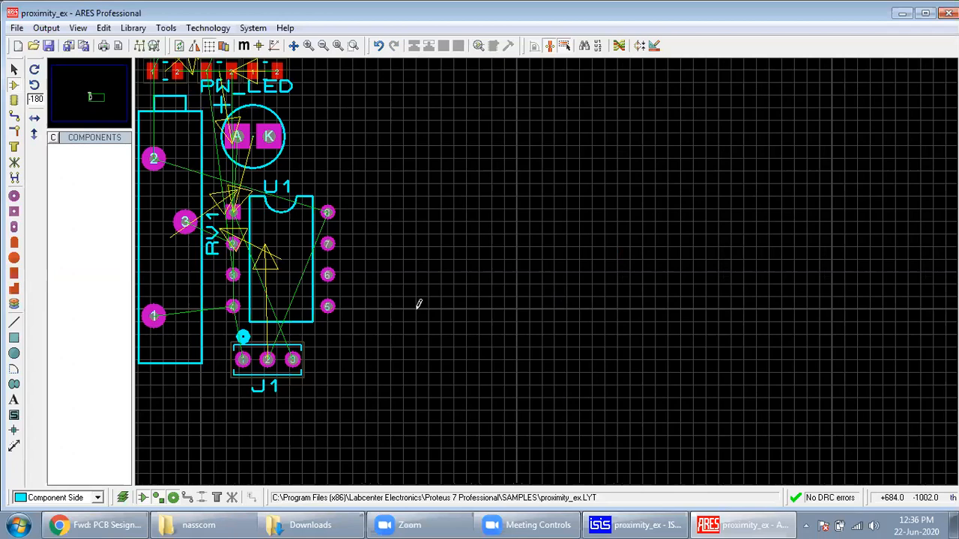
{"action": "scroll", "coordinate": [449, 293], "scroll_direction": "down", "scroll_amount": 1}
{"action": "left_click", "coordinate": [91, 94]}
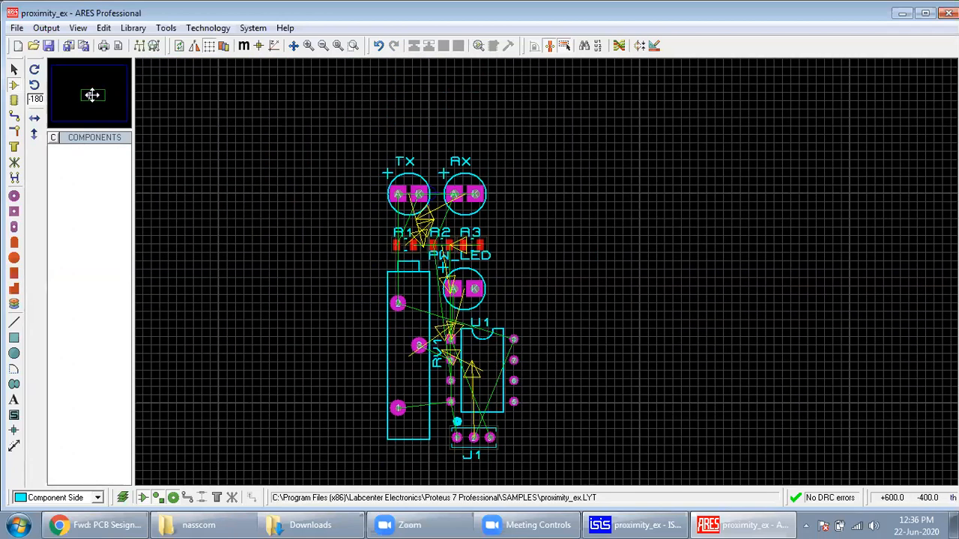
{"action": "left_click", "coordinate": [90, 94]}
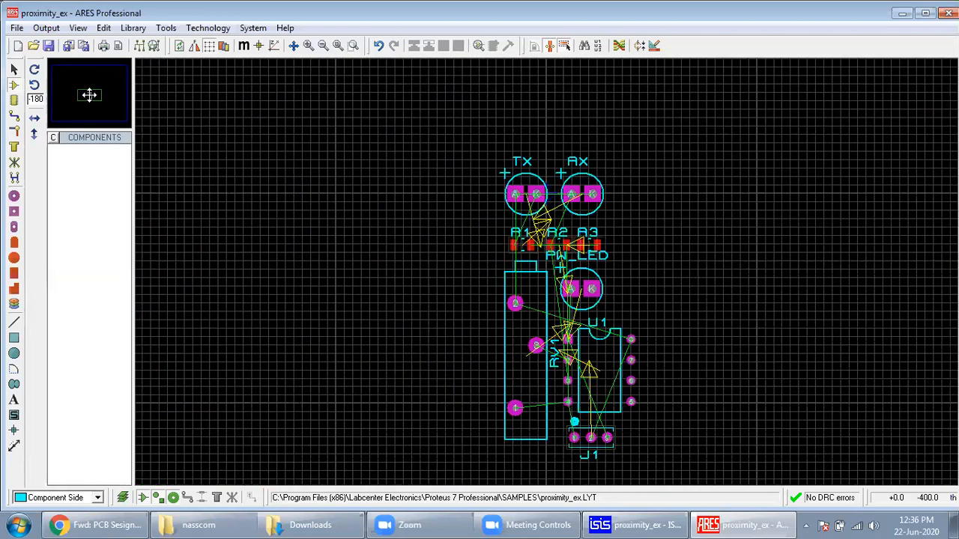
{"action": "left_click", "coordinate": [89, 95]}
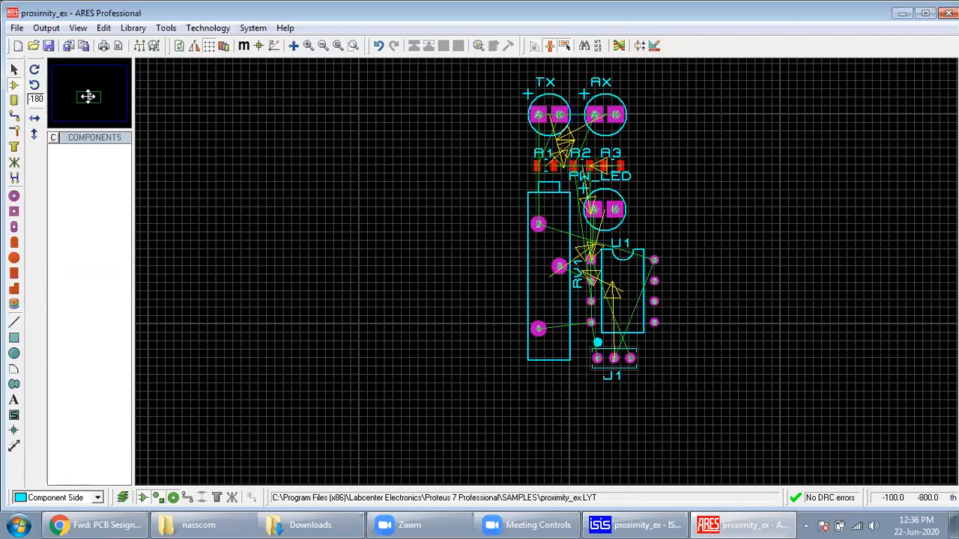
{"action": "left_click", "coordinate": [88, 98]}
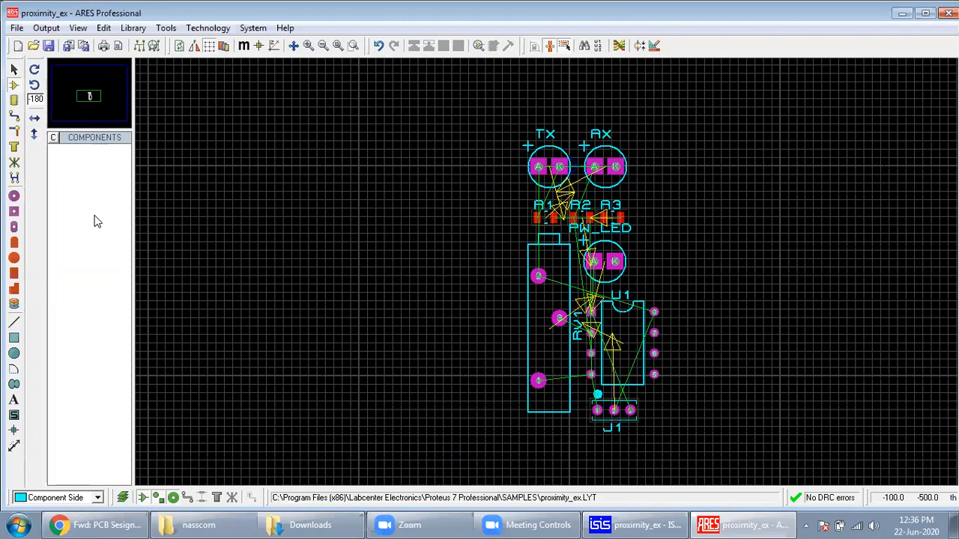
{"action": "left_click", "coordinate": [19, 341]}
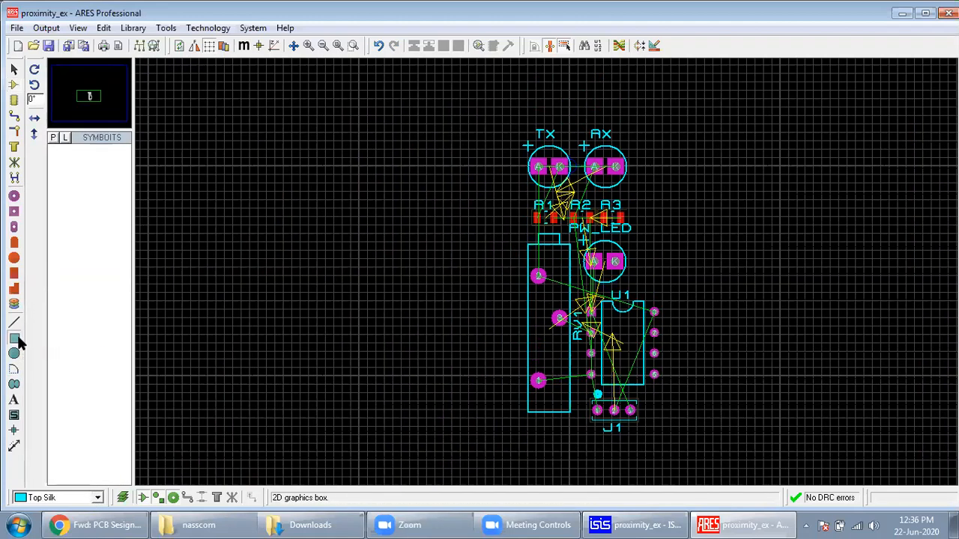
{"action": "left_click", "coordinate": [97, 498]}
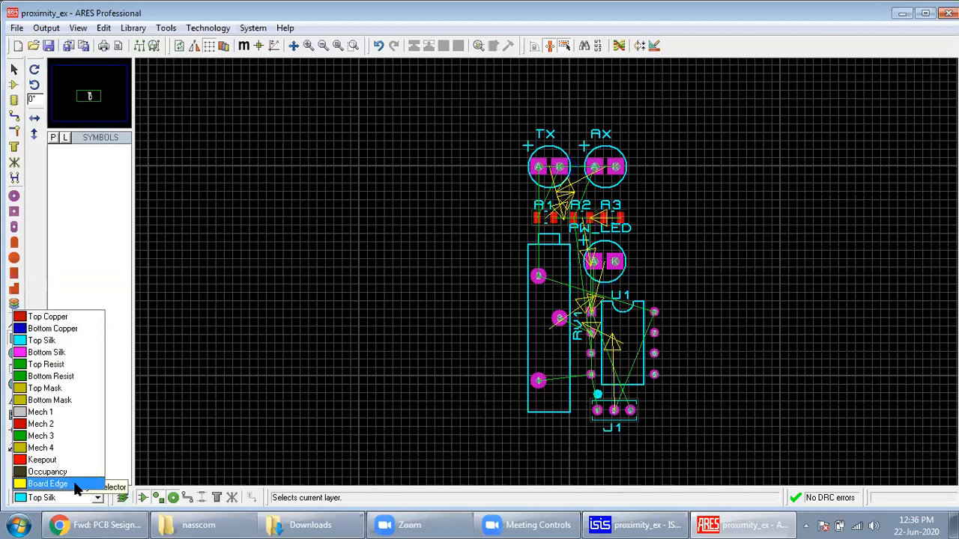
{"action": "left_click", "coordinate": [75, 485]}
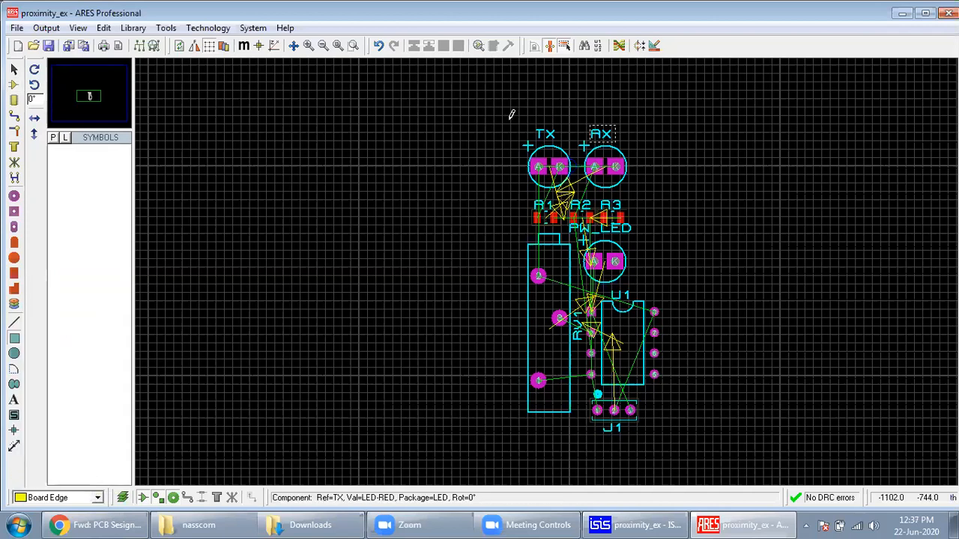
{"action": "left_click_drag", "start_coordinate": [505, 115], "coordinate": [662, 441]}
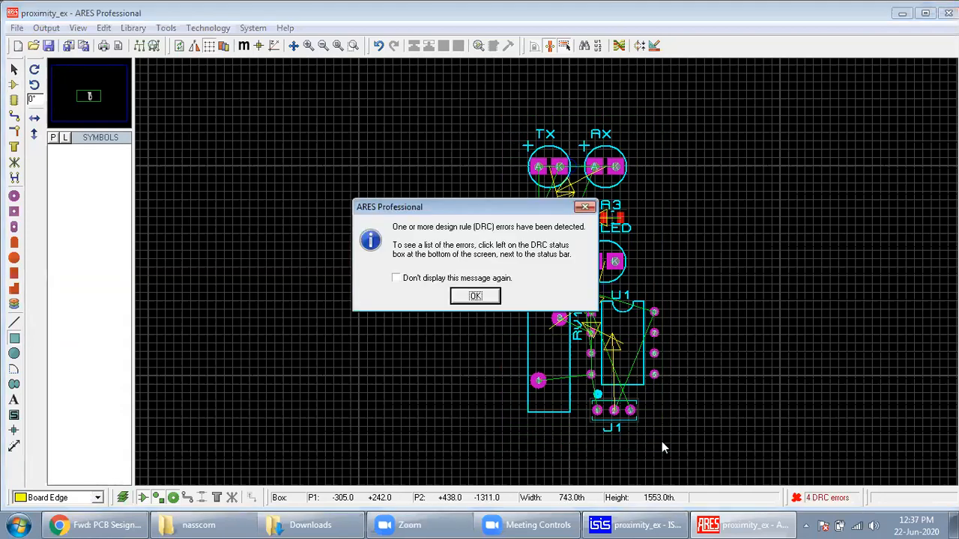
{"action": "left_click", "coordinate": [474, 297]}
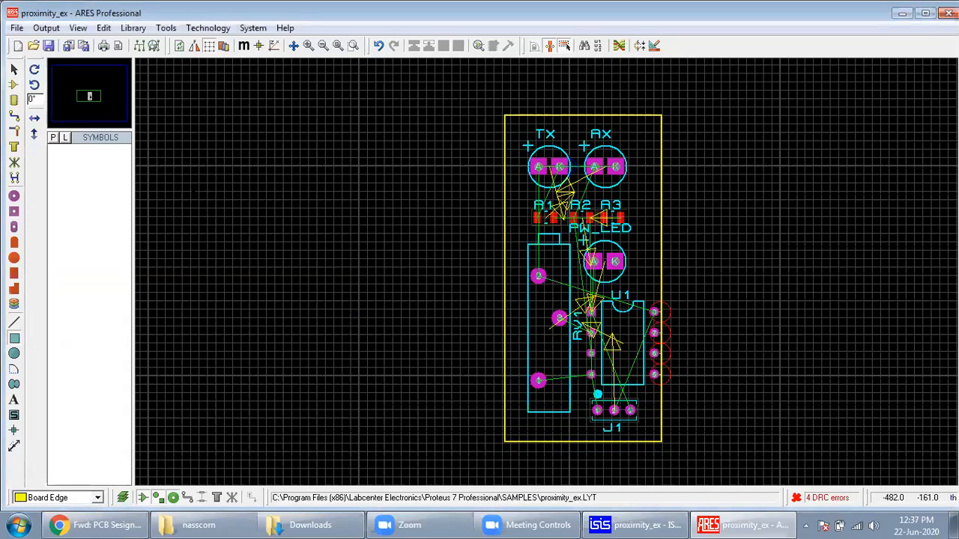
Step: Widen the board outline slightly on the U1 side so that its edge clears the outer pads of U1
{"action": "left_click", "coordinate": [13, 69]}
{"action": "left_click", "coordinate": [661, 276]}
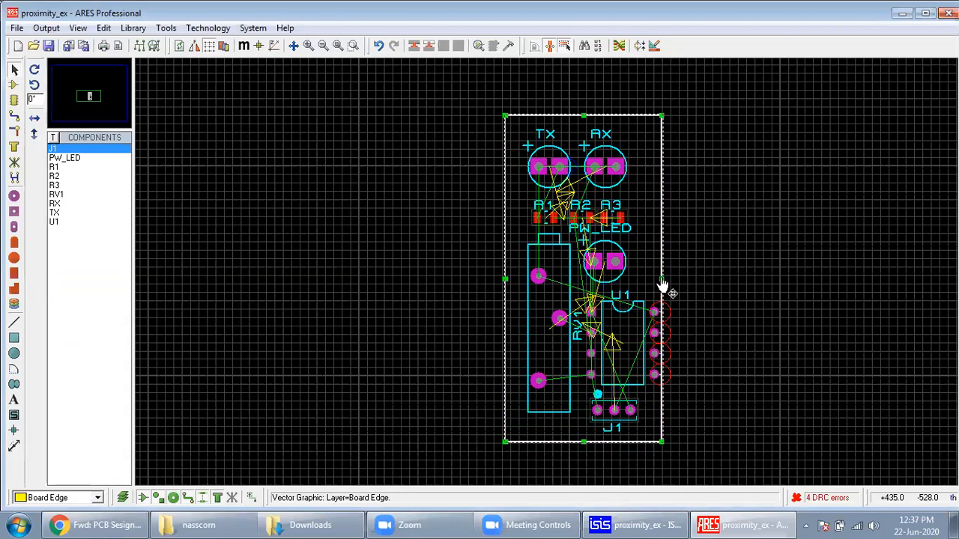
{"action": "left_click_drag", "start_coordinate": [663, 281], "coordinate": [672, 285]}
{"action": "left_click", "coordinate": [742, 306]}
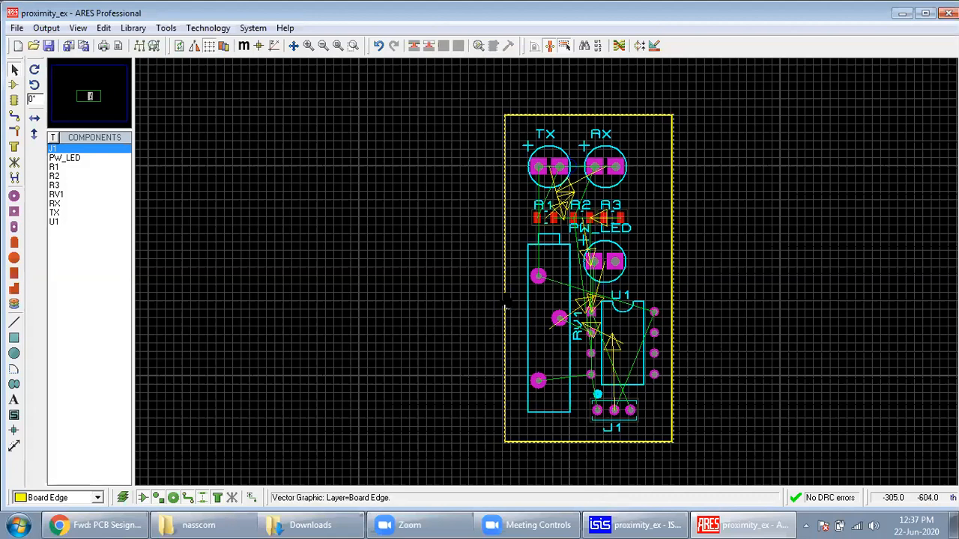
{"action": "left_click", "coordinate": [672, 277]}
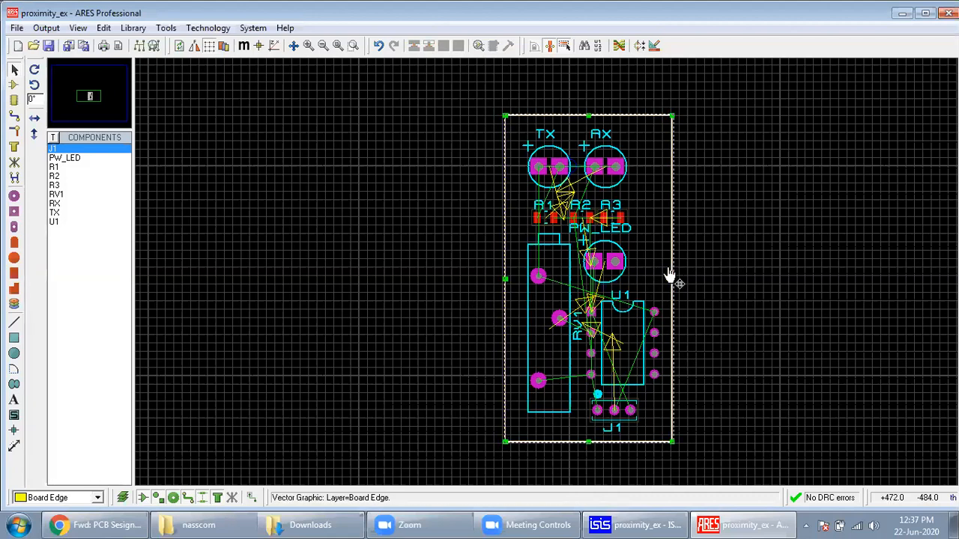
{"action": "left_click_drag", "start_coordinate": [671, 281], "coordinate": [666, 283]}
{"action": "left_click", "coordinate": [767, 308]}
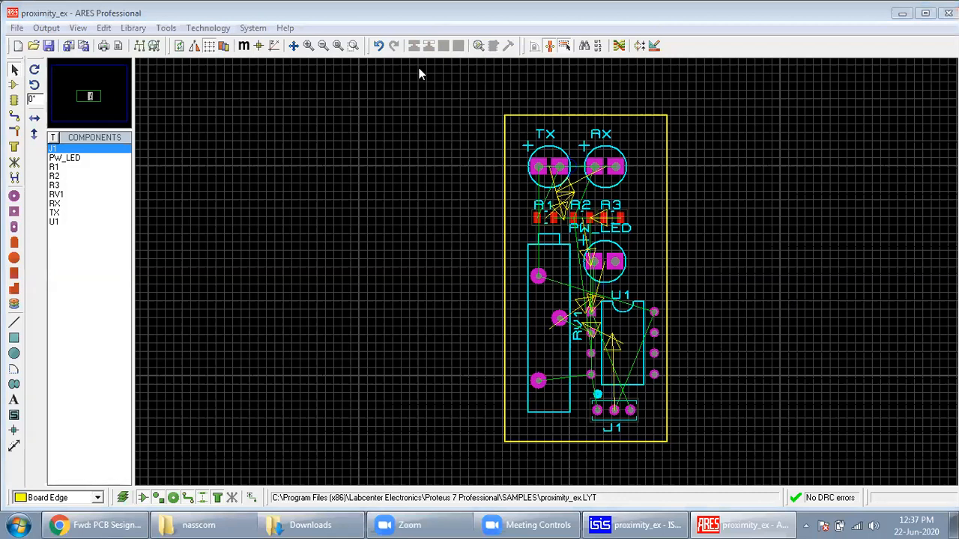
Step: Generate a power plane for the GND=POWER net on Bottom Copper with boundary style T15 and 25th edge clearance
{"action": "left_click", "coordinate": [167, 28]}
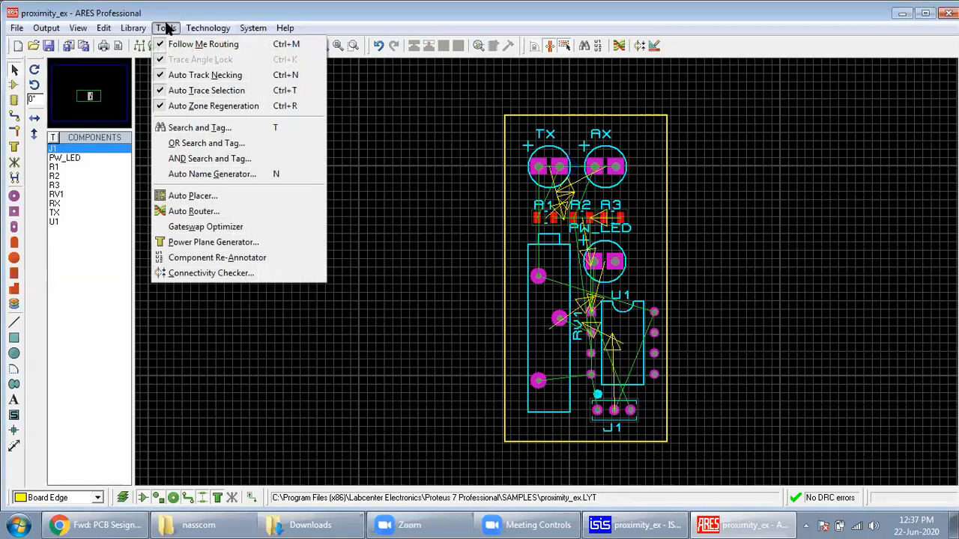
{"action": "left_click", "coordinate": [259, 243]}
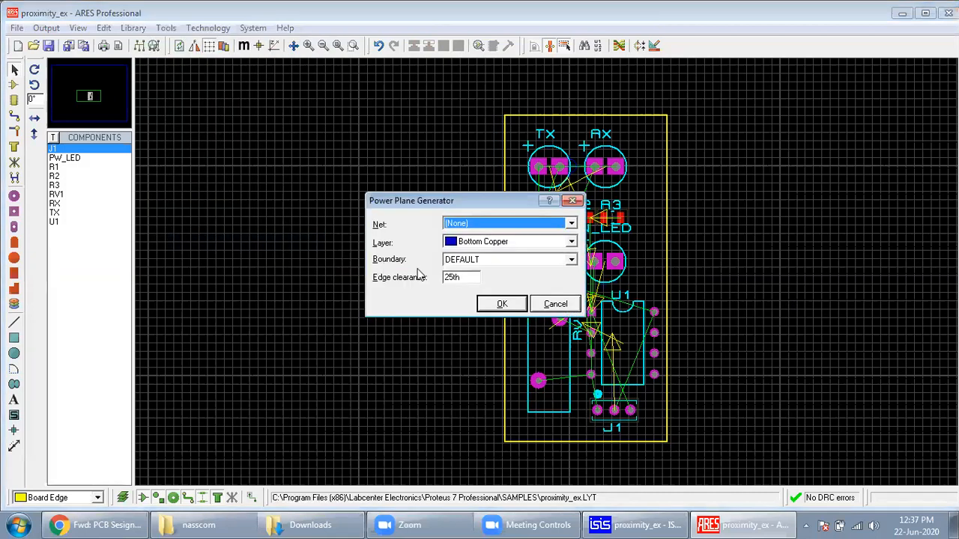
{"action": "left_click", "coordinate": [576, 225]}
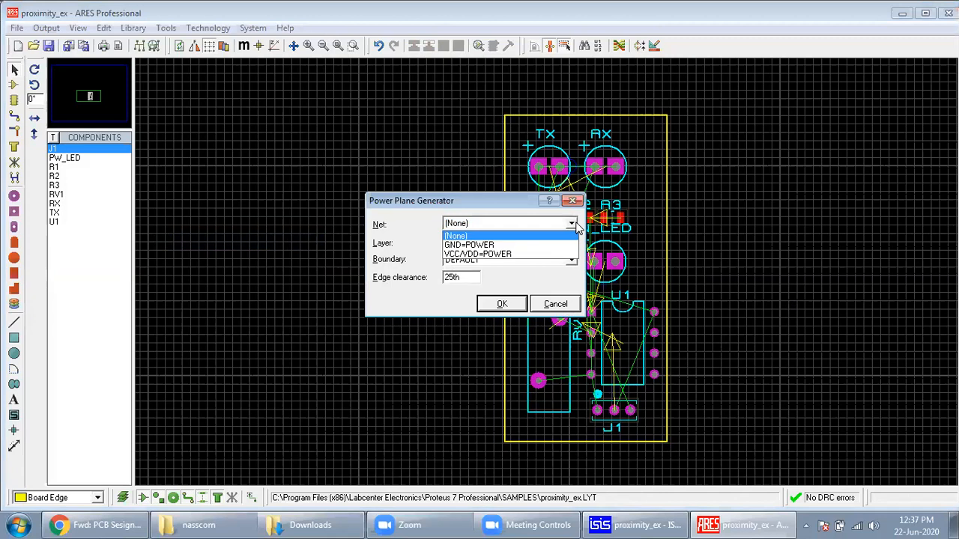
{"action": "left_click", "coordinate": [544, 245]}
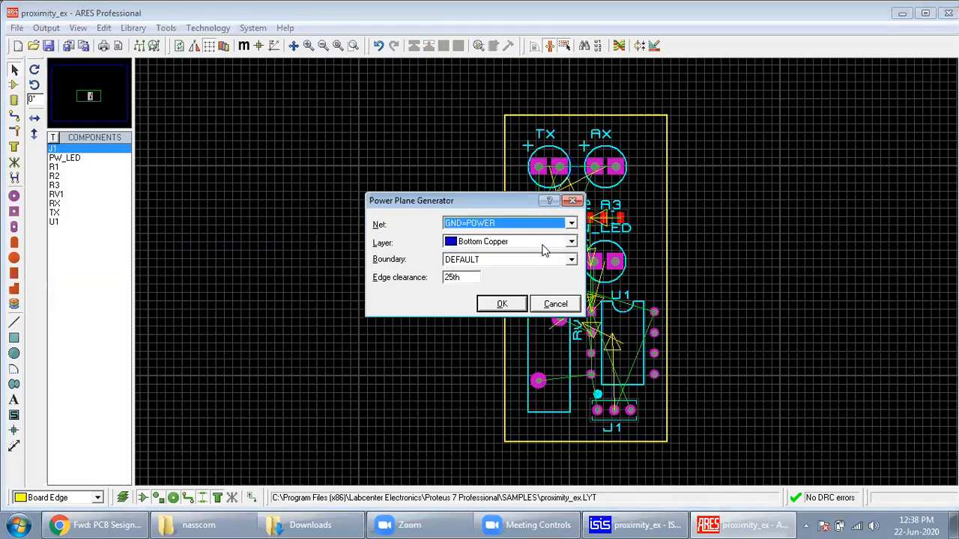
{"action": "left_click", "coordinate": [572, 260]}
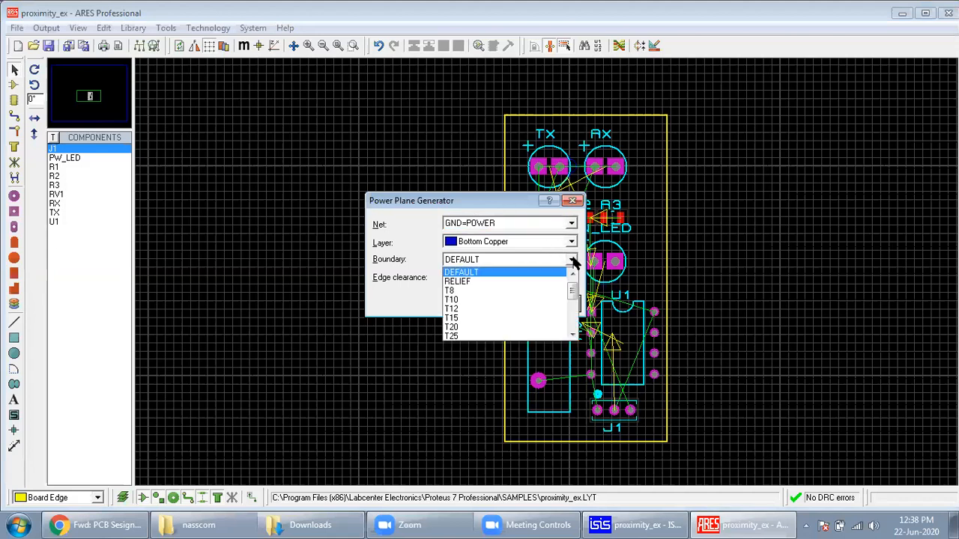
{"action": "left_click", "coordinate": [491, 325]}
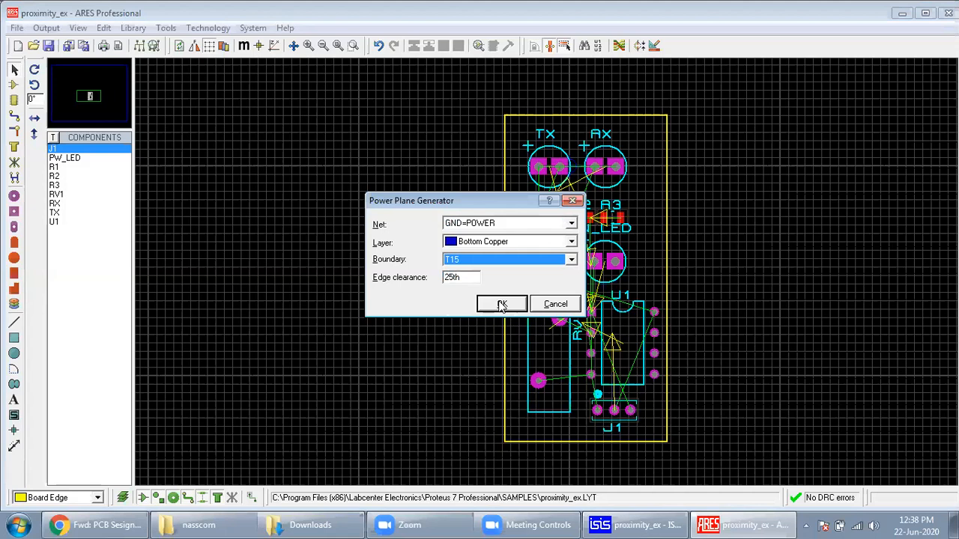
{"action": "left_click", "coordinate": [502, 305]}
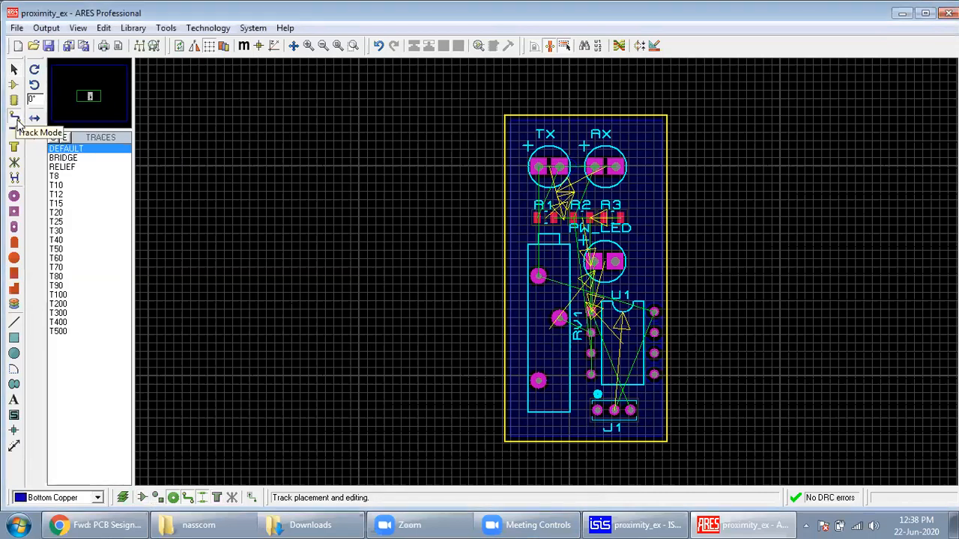
Step: Check the width of the DEFAULT trace style in Track Mode and accept its settings as they are
{"action": "left_click", "coordinate": [15, 118]}
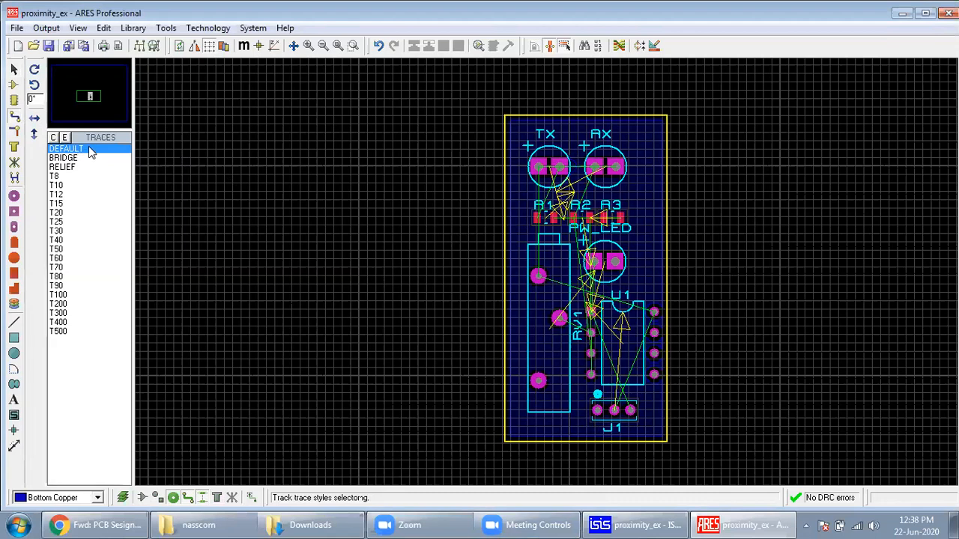
{"action": "double_click", "coordinate": [89, 150]}
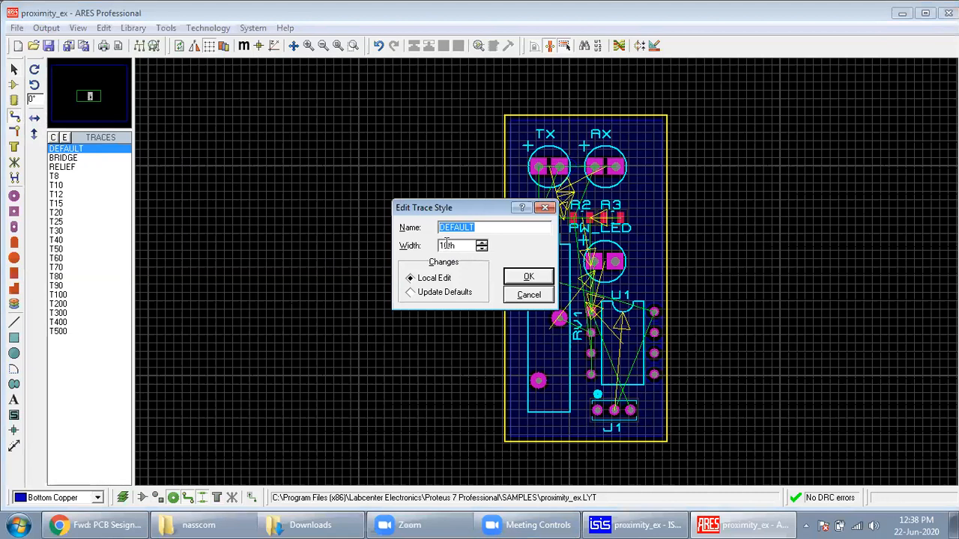
{"action": "left_click", "coordinate": [533, 280]}
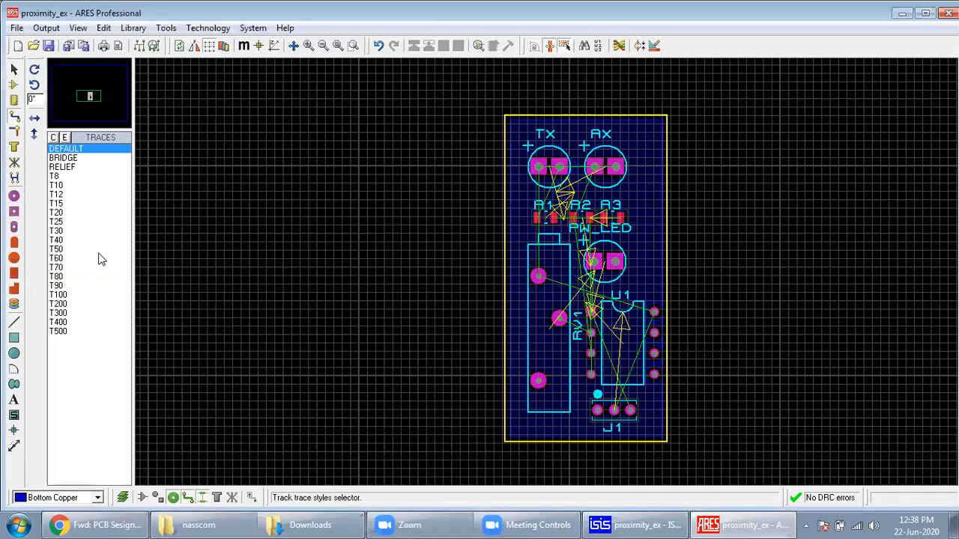
Step: Auto-route the board with the shape-based router, using the basic schedule and 25th wire and via grids
{"action": "key", "text": "F6"}
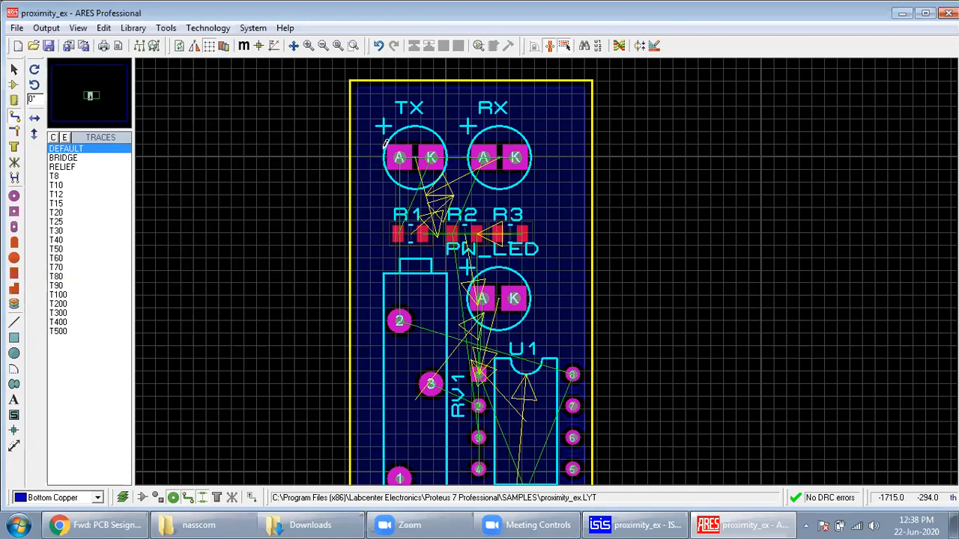
{"action": "key", "text": "F7"}
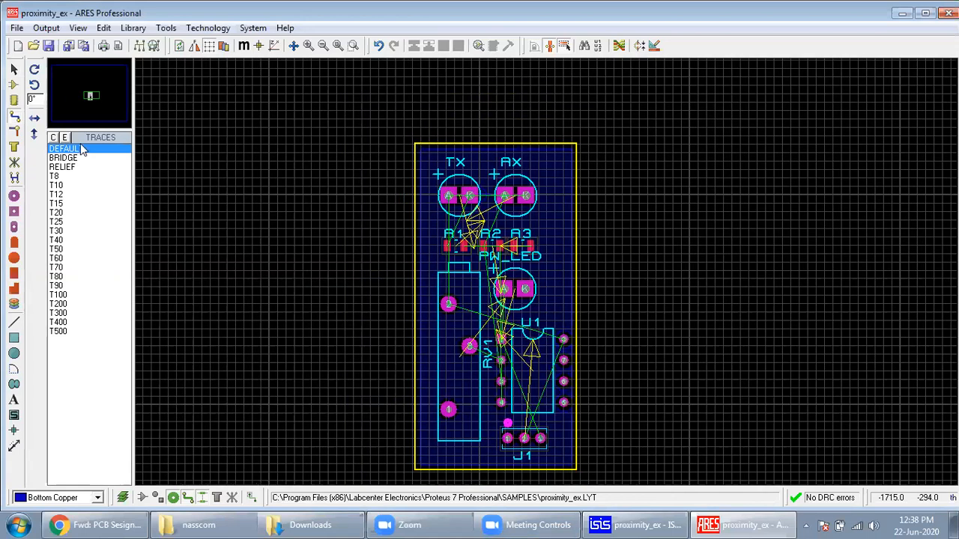
{"action": "left_click", "coordinate": [87, 95]}
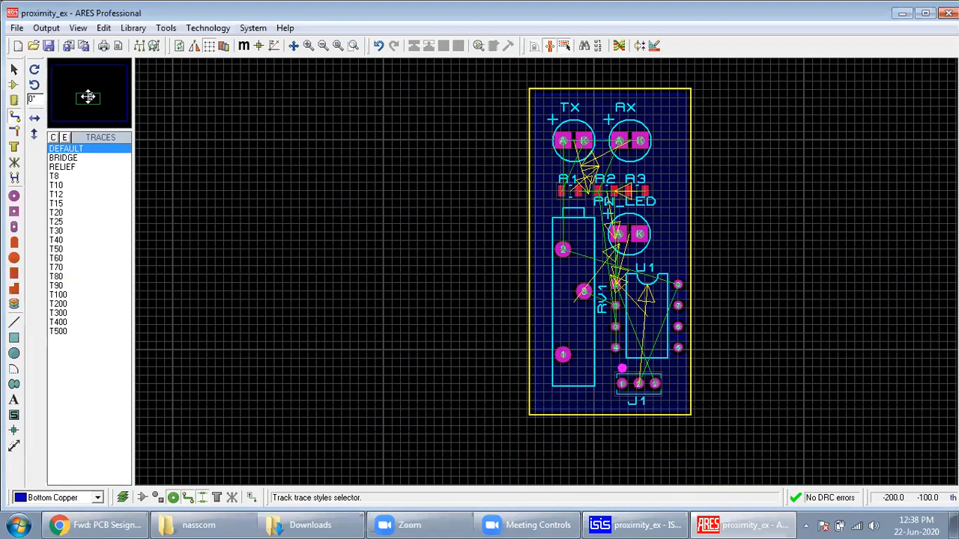
{"action": "left_click", "coordinate": [88, 97]}
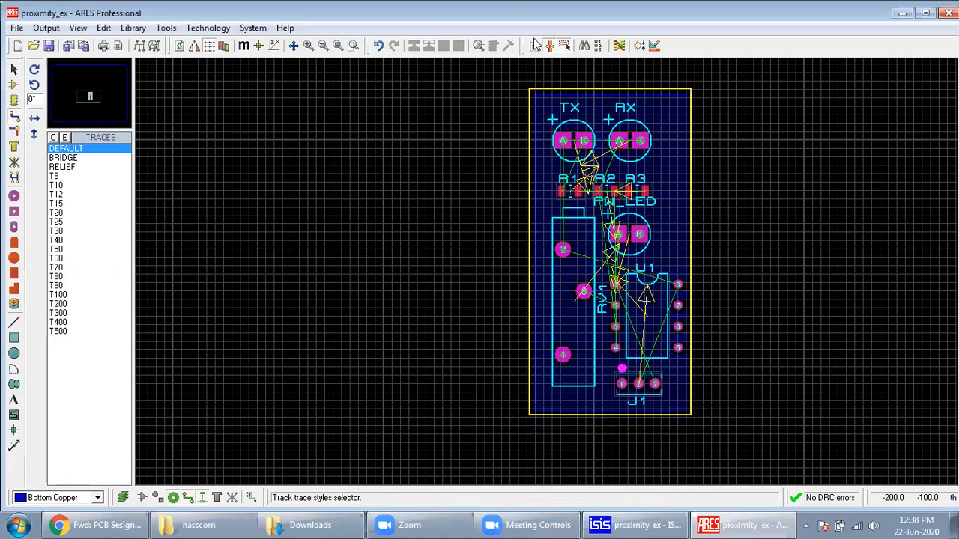
{"action": "left_click", "coordinate": [621, 46]}
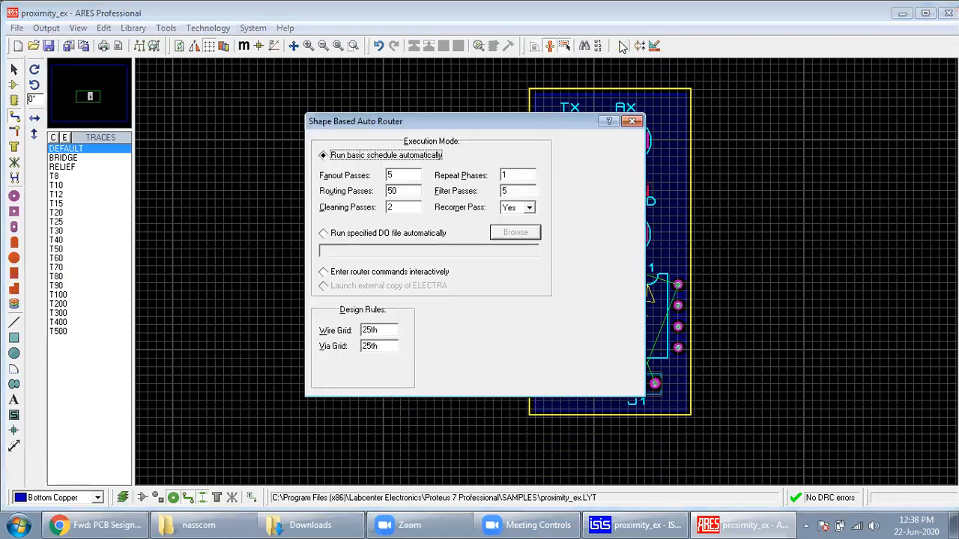
{"action": "left_click", "coordinate": [581, 152]}
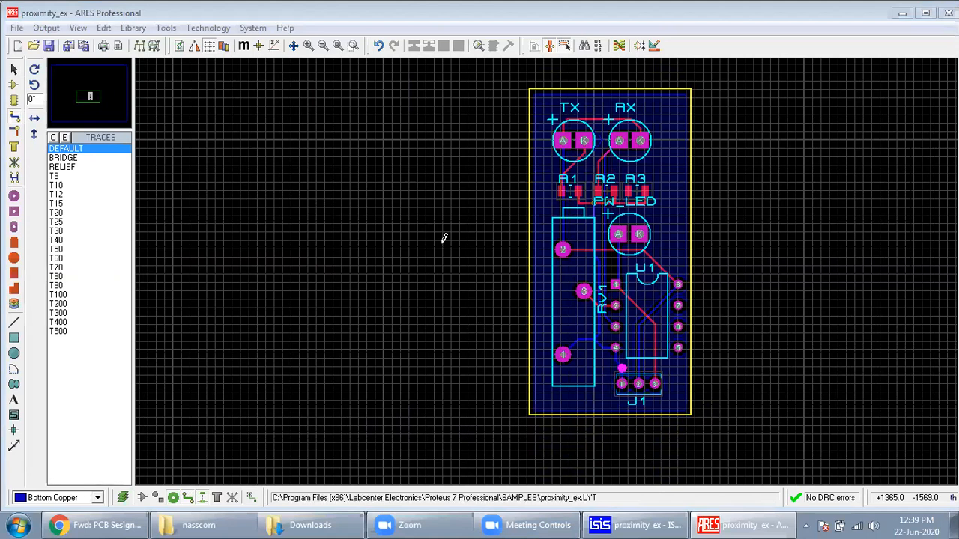
Step: Inspect the routed tracks across the whole board, and generate its 3D visualization
{"action": "left_click", "coordinate": [14, 69]}
{"action": "scroll", "coordinate": [546, 273], "scroll_direction": "up", "scroll_amount": 1}
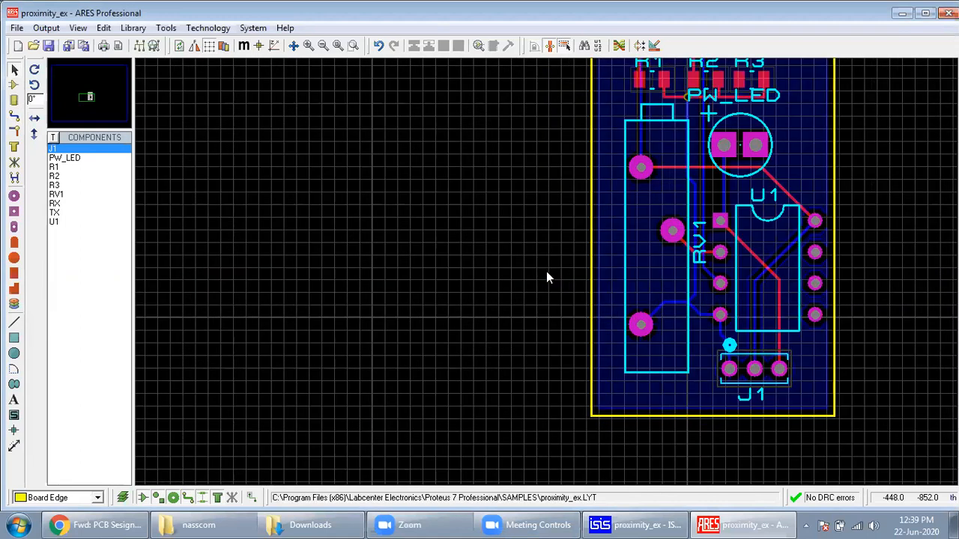
{"action": "left_click", "coordinate": [87, 95]}
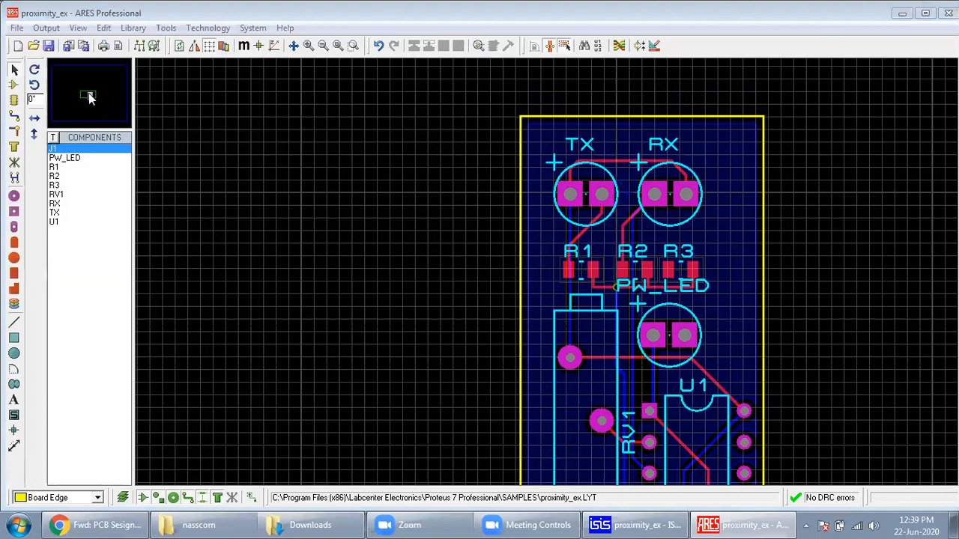
{"action": "left_click", "coordinate": [88, 96]}
{"action": "mouse_move", "coordinate": [88, 96]}
{"action": "left_mouse_down"}
{"action": "mouse_move", "coordinate": [106, 91]}
{"action": "mouse_move", "coordinate": [89, 95]}
{"action": "left_mouse_up"}
{"action": "scroll", "coordinate": [90, 95], "scroll_direction": "down", "scroll_amount": 1}
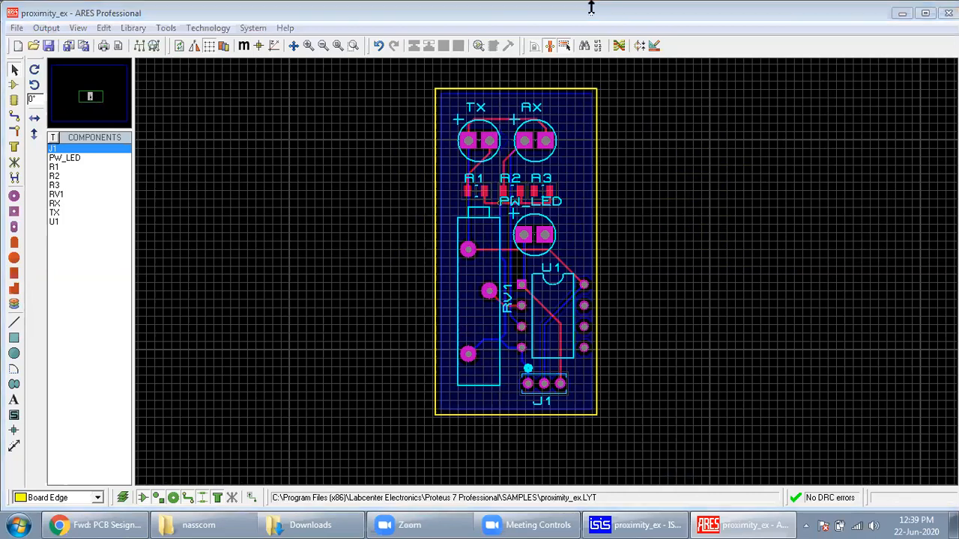
{"action": "left_click", "coordinate": [45, 28]}
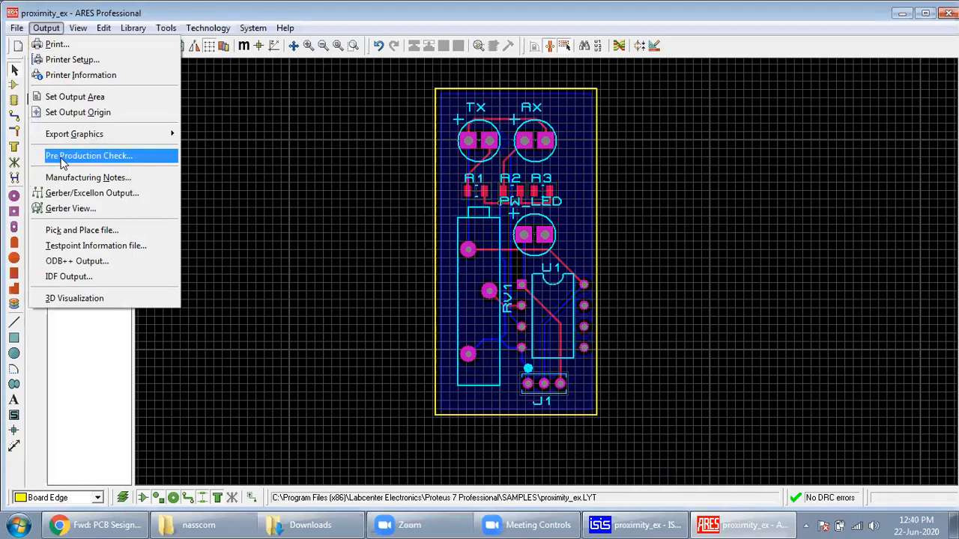
{"action": "left_click", "coordinate": [72, 298]}
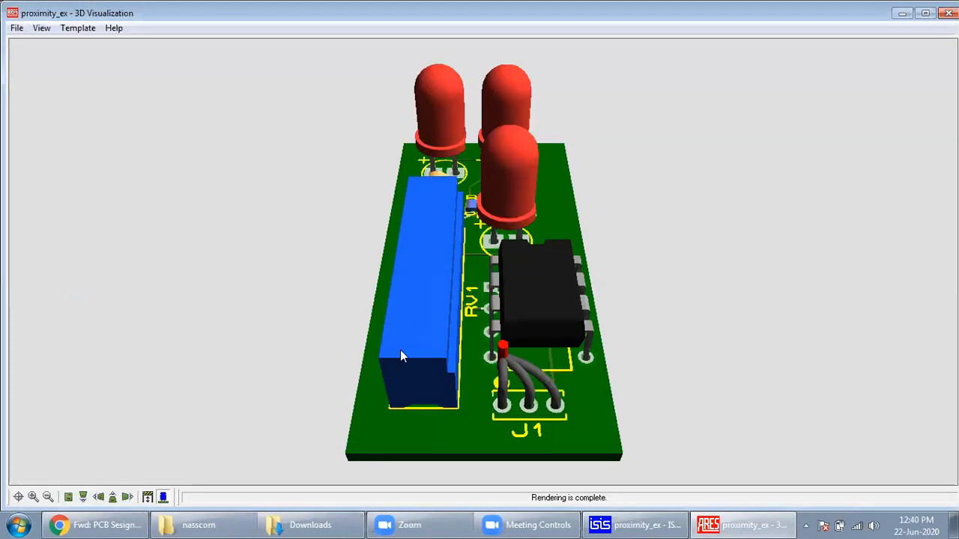
Step: Examine the 3D board from the component side, the solder side and several angles, and close the 3D visualization
{"action": "left_click_drag", "start_coordinate": [475, 363], "coordinate": [543, 267]}
{"action": "mouse_move", "coordinate": [484, 263]}
{"action": "left_mouse_down"}
{"action": "mouse_move", "coordinate": [491, 240]}
{"action": "mouse_move", "coordinate": [450, 239]}
{"action": "mouse_move", "coordinate": [484, 261]}
{"action": "left_mouse_up"}
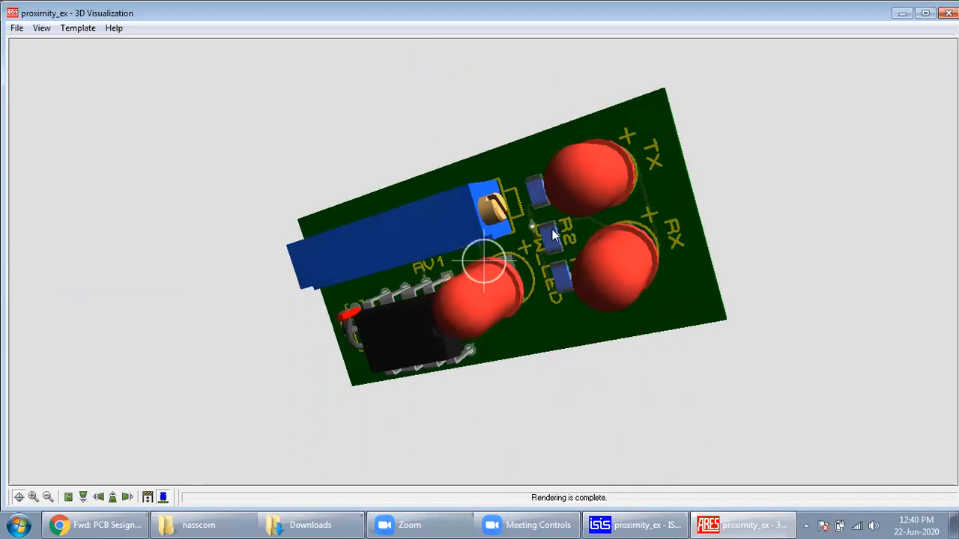
{"action": "right_click", "coordinate": [492, 306]}
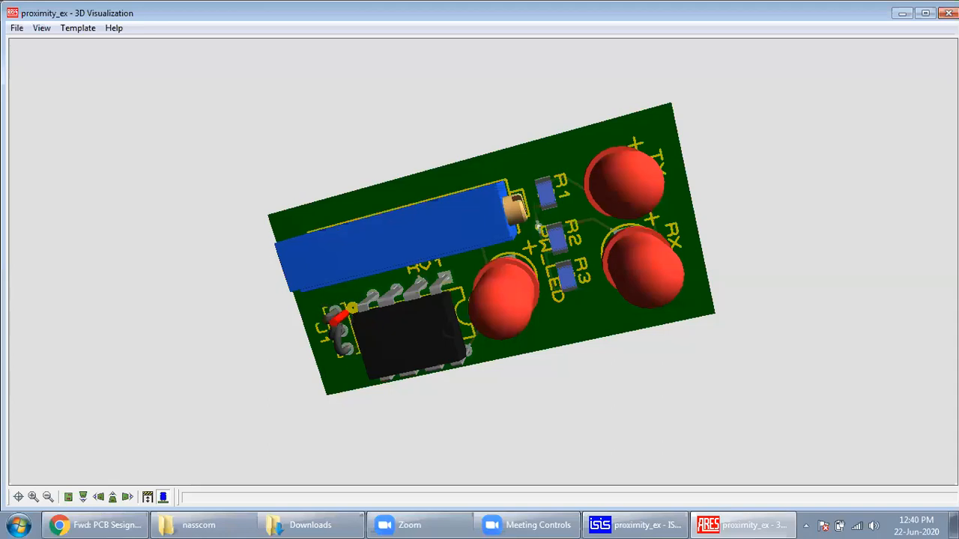
{"action": "middle_click", "coordinate": [352, 319]}
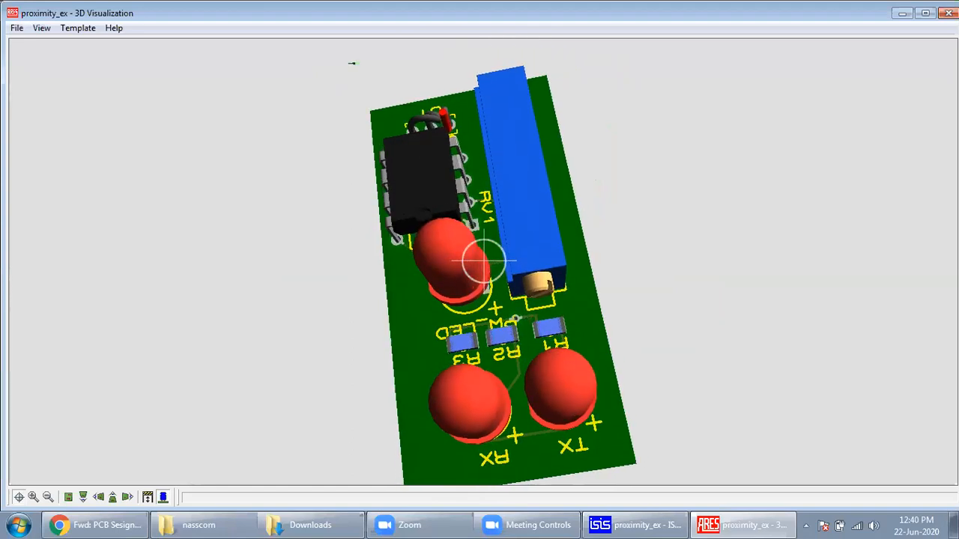
{"action": "left_click", "coordinate": [484, 262]}
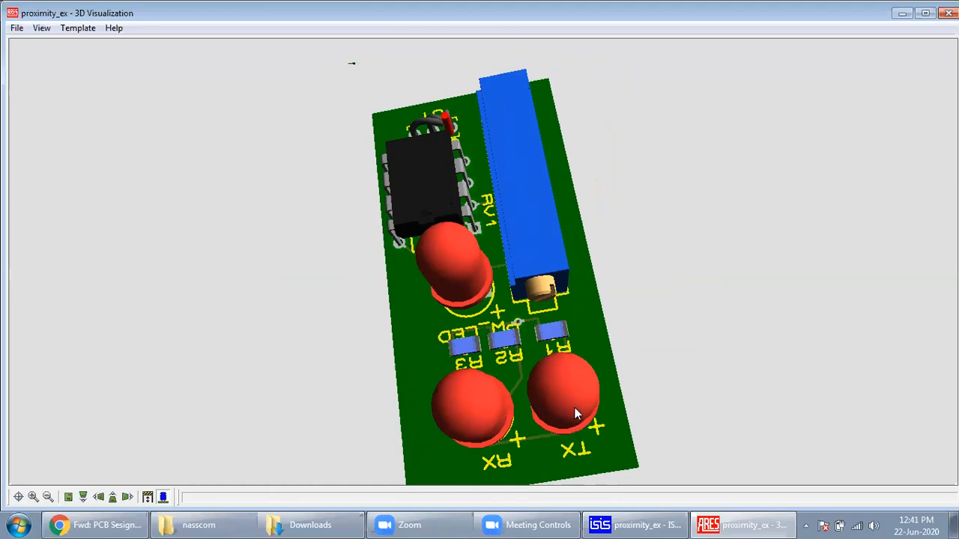
{"action": "left_click_drag", "start_coordinate": [521, 265], "coordinate": [483, 261]}
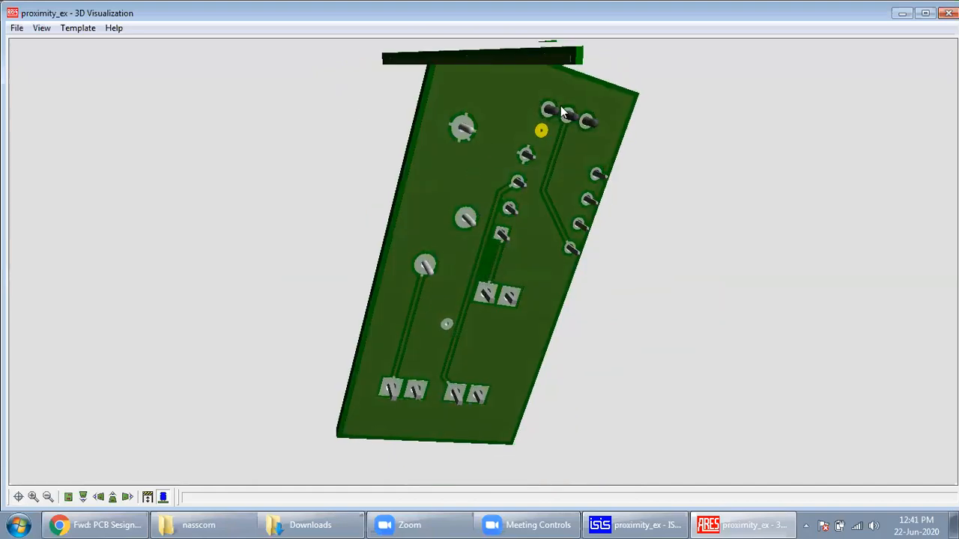
{"action": "left_click_drag", "start_coordinate": [483, 260], "coordinate": [483, 261]}
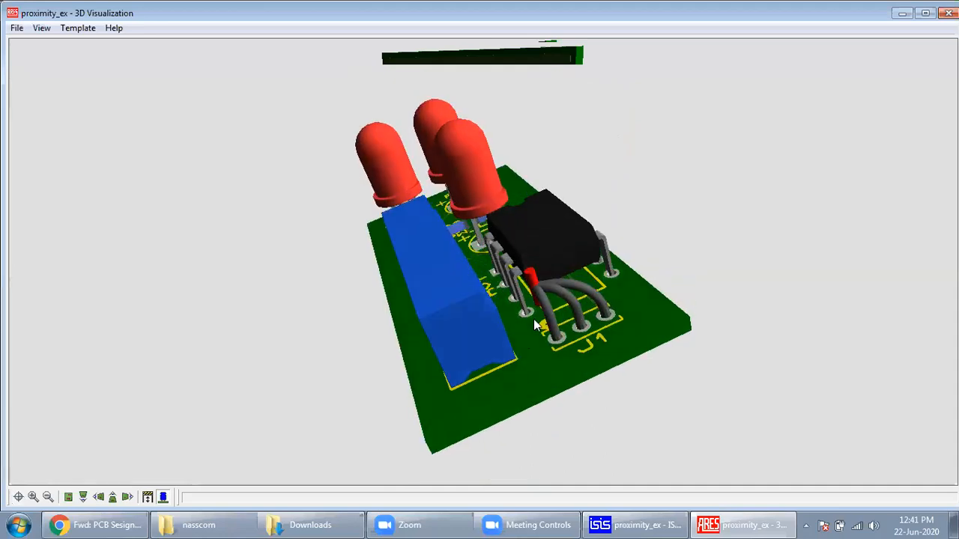
{"action": "left_click_drag", "start_coordinate": [562, 315], "coordinate": [484, 261]}
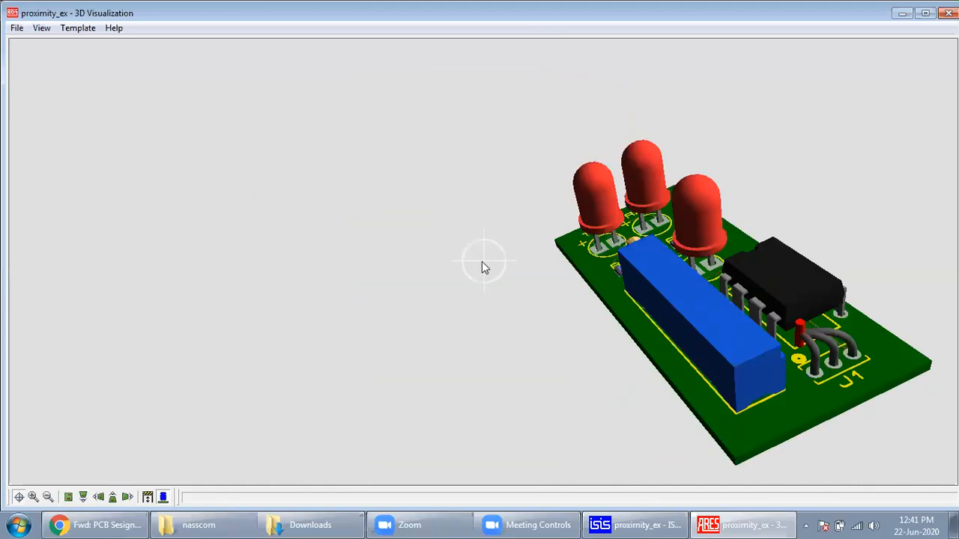
{"action": "left_click_drag", "start_coordinate": [542, 382], "coordinate": [483, 260]}
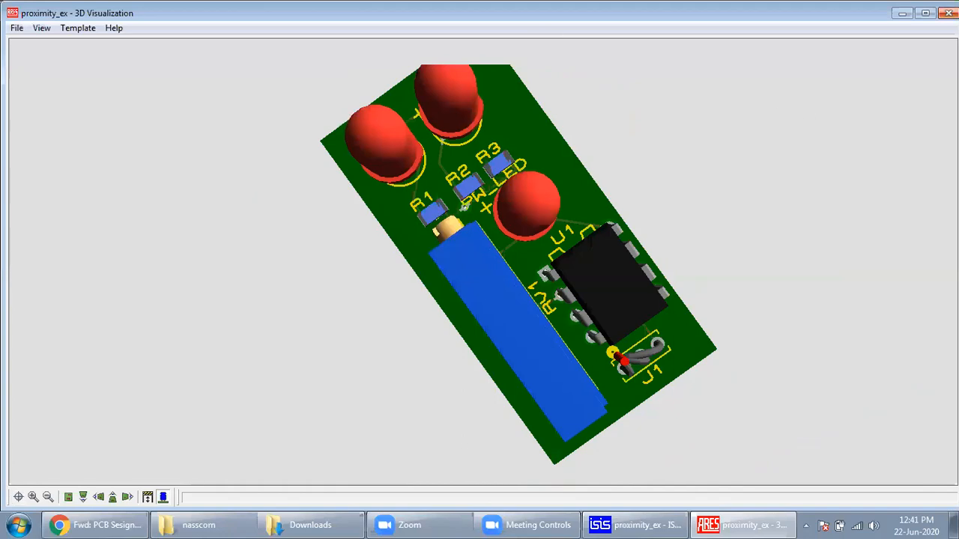
{"action": "left_click", "coordinate": [948, 12]}
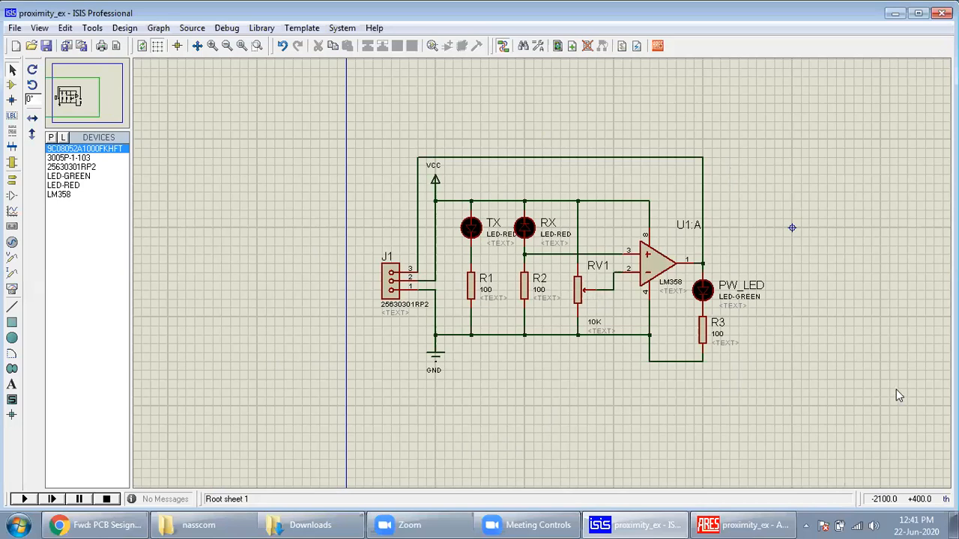
Step: Compare the routed ARES layout with the ISIS schematic, and close ARES
{"action": "left_click", "coordinate": [743, 525]}
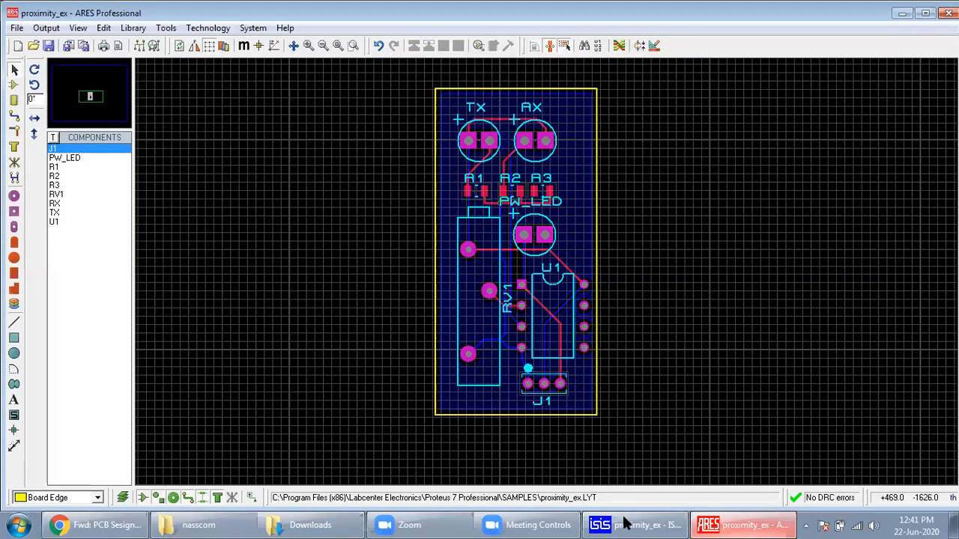
{"action": "left_click", "coordinate": [699, 525]}
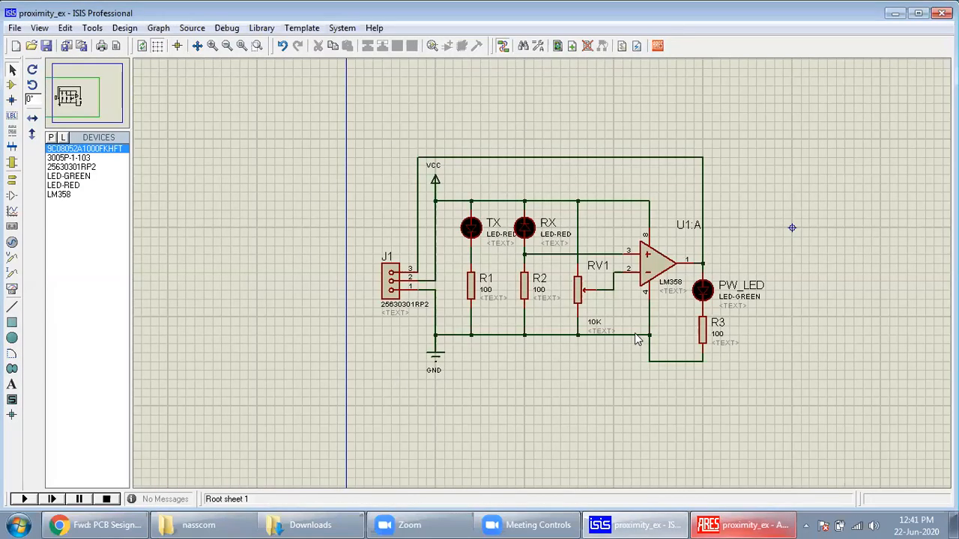
{"action": "key", "text": "alt+Tab"}
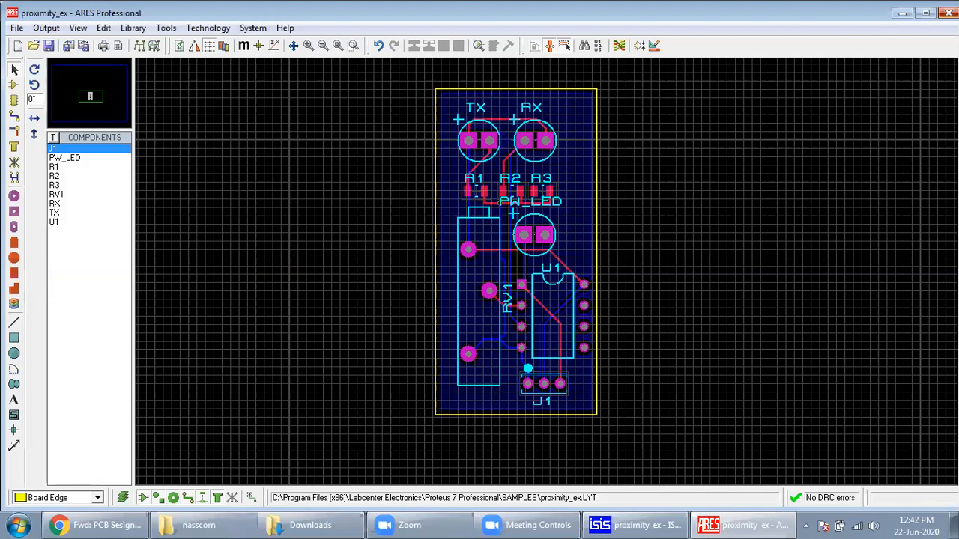
{"action": "left_click", "coordinate": [948, 12]}
{"action": "left_click", "coordinate": [431, 288]}
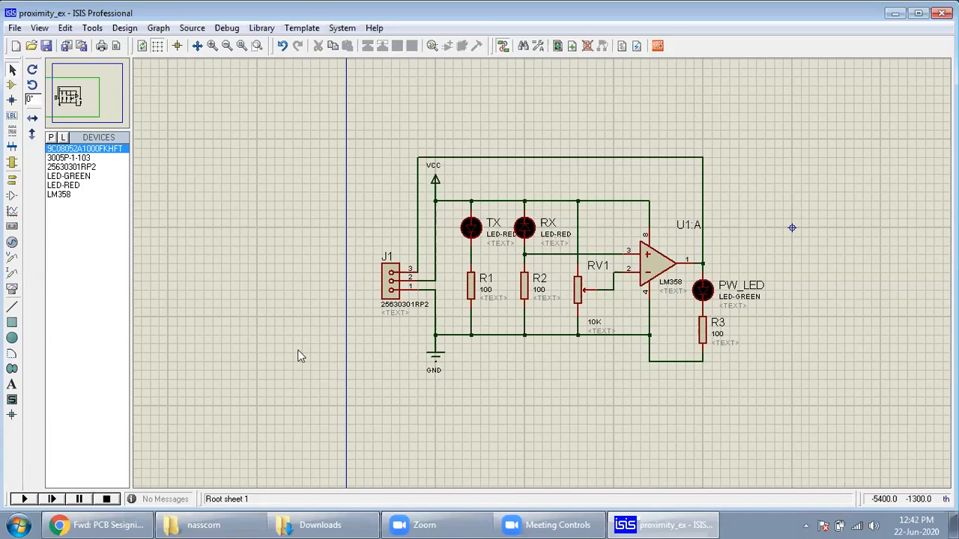
Step: Switch to Windows Explorer and open the nested Arduino Proteus Library folder inside nasscom's material folder to view its files
{"action": "left_click", "coordinate": [257, 524]}
{"action": "left_click", "coordinate": [256, 524]}
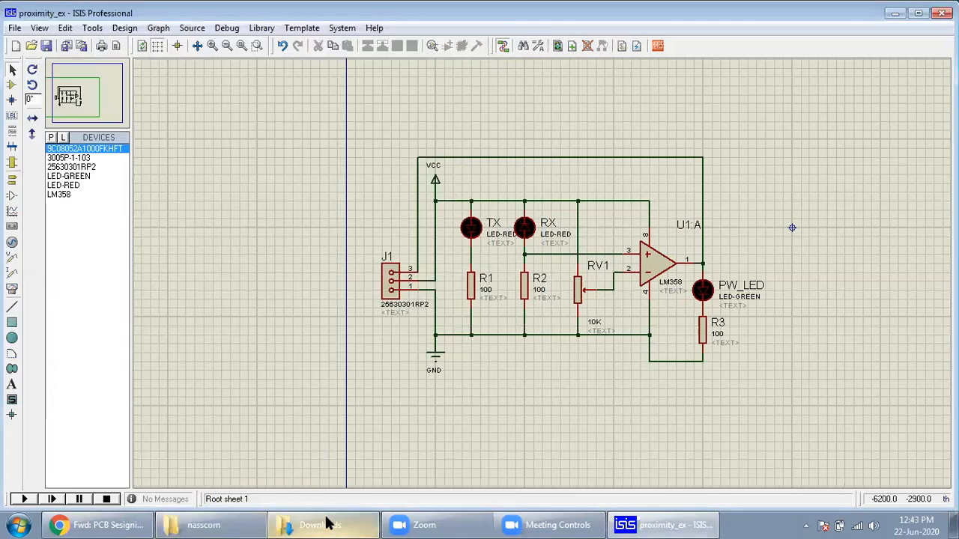
{"action": "left_click", "coordinate": [247, 524]}
{"action": "double_click", "coordinate": [153, 133]}
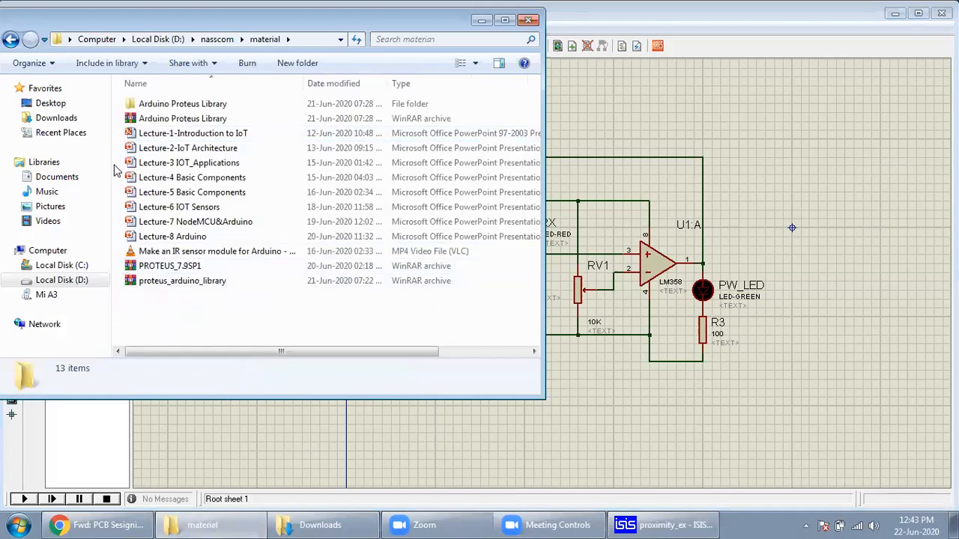
{"action": "double_click", "coordinate": [167, 104]}
{"action": "double_click", "coordinate": [167, 104]}
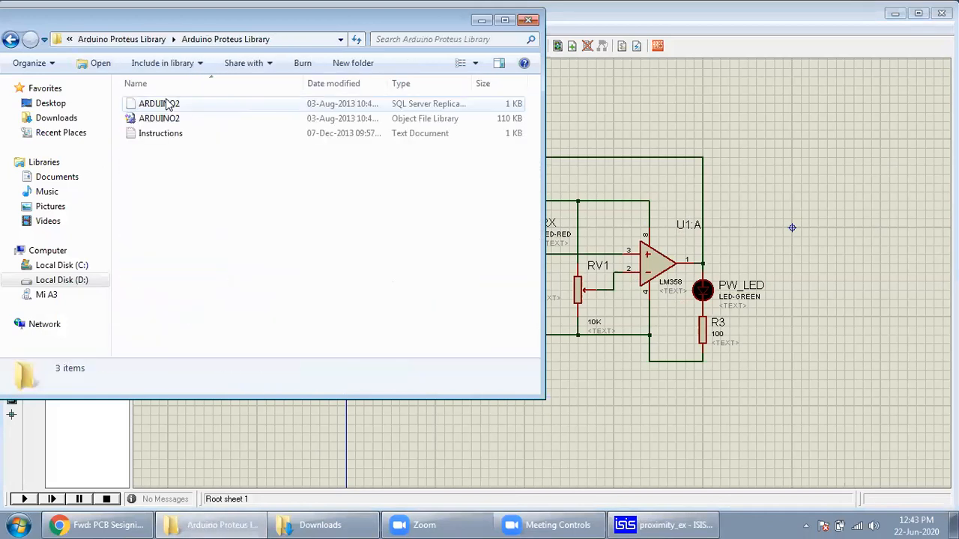
Step: Return to the material folder and locate the Arduino Proteus Library WinRAR archive
{"action": "left_click", "coordinate": [15, 39]}
{"action": "left_click", "coordinate": [17, 39]}
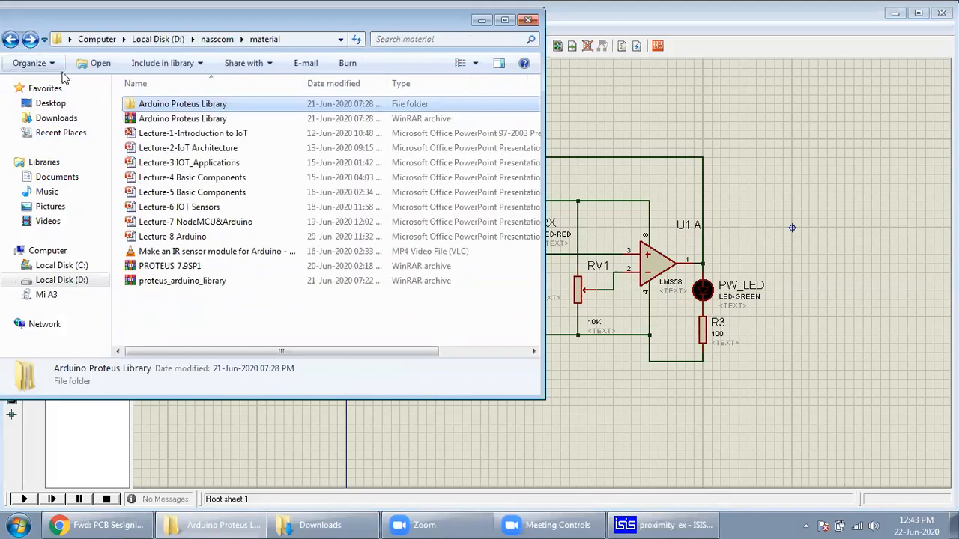
{"action": "left_click", "coordinate": [178, 120]}
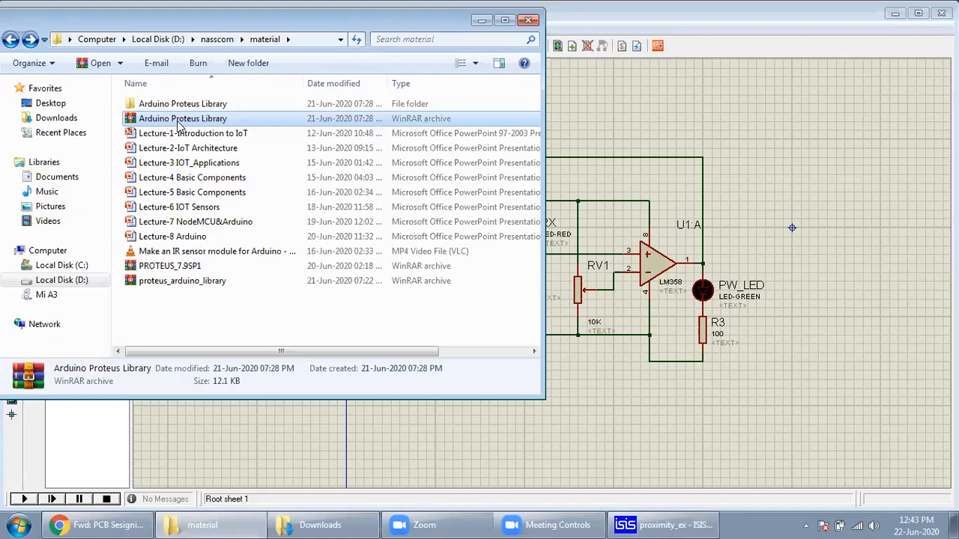
{"action": "left_click", "coordinate": [166, 105]}
{"action": "left_click", "coordinate": [167, 121]}
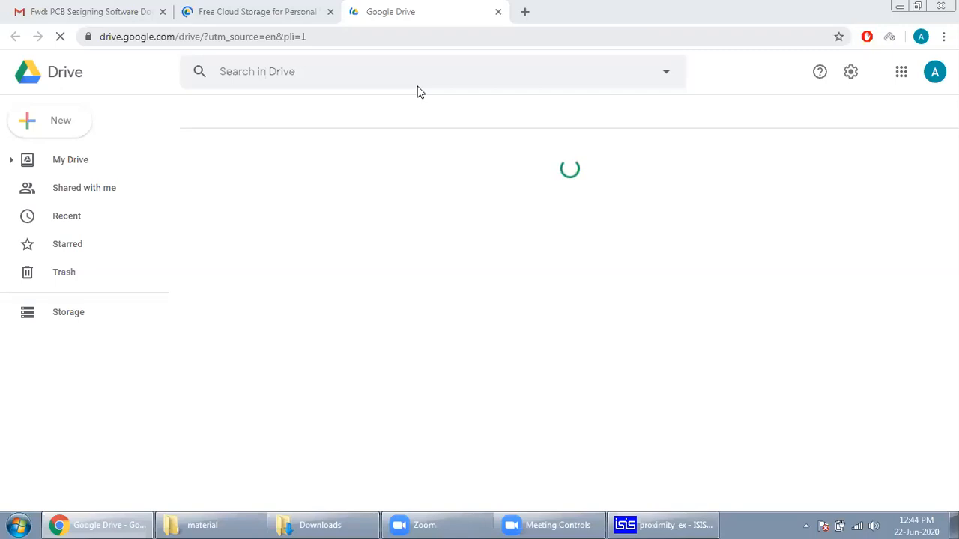
Step: Put away the Google Drive window, close the front Explorer window, and open the material folder's Arduino Proteus Library folder from nasscom
{"action": "left_click", "coordinate": [899, 6]}
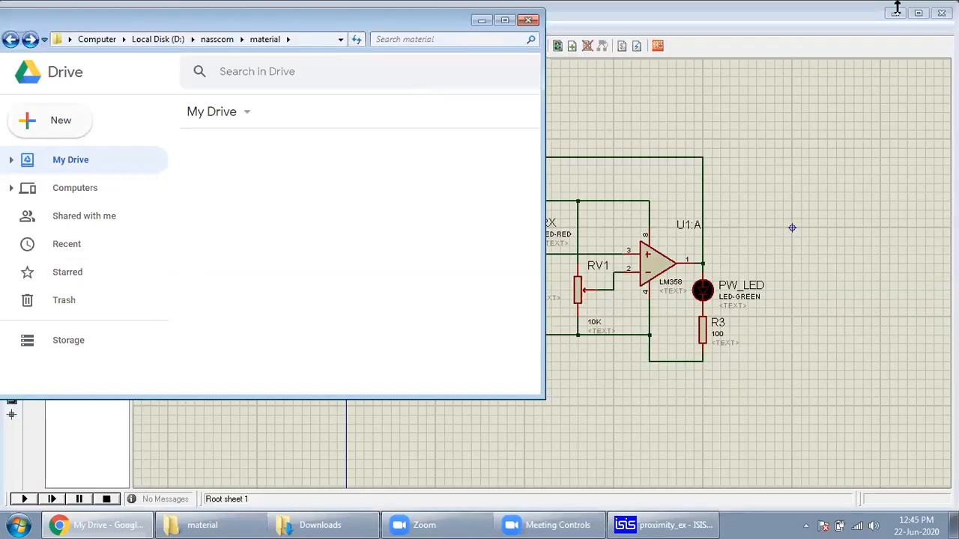
{"action": "left_click", "coordinate": [530, 21]}
{"action": "left_click", "coordinate": [193, 523]}
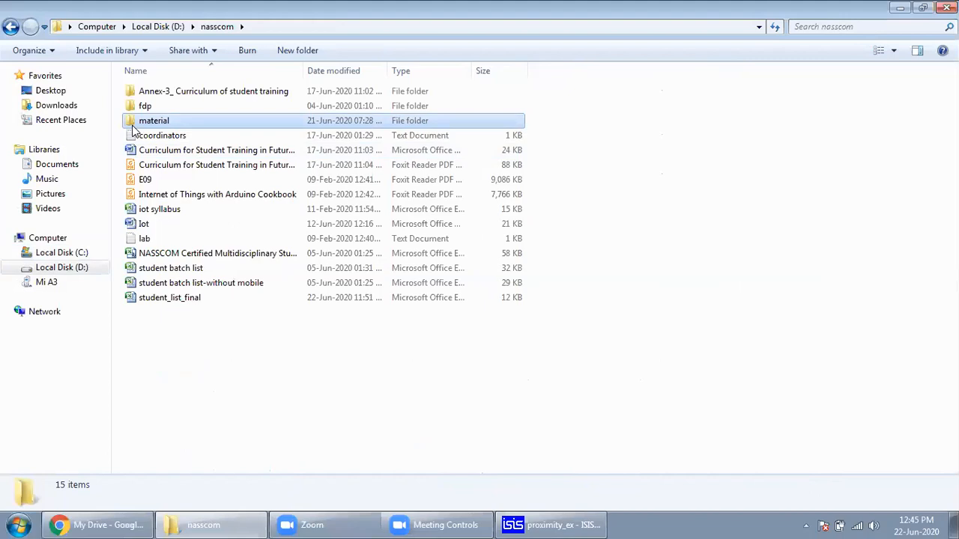
{"action": "double_click", "coordinate": [134, 124]}
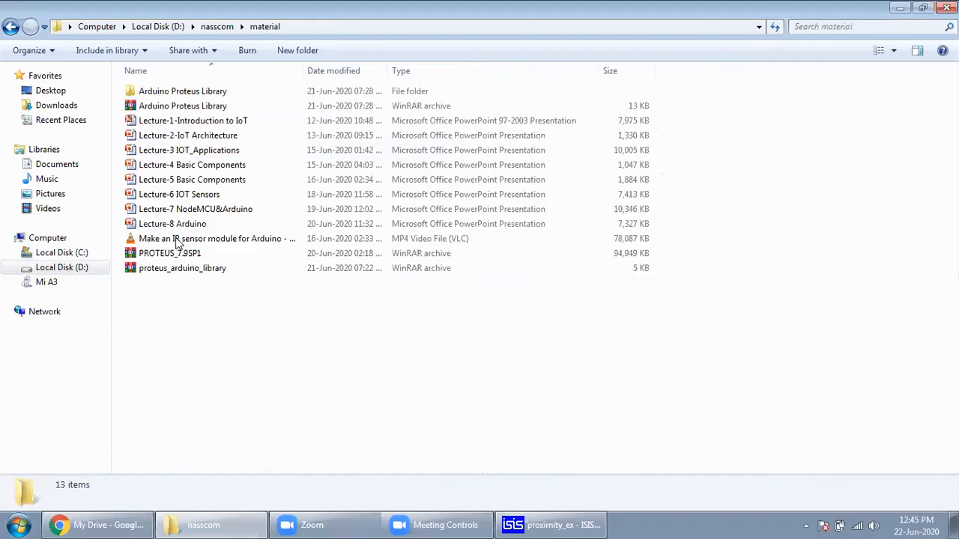
{"action": "left_click", "coordinate": [196, 105]}
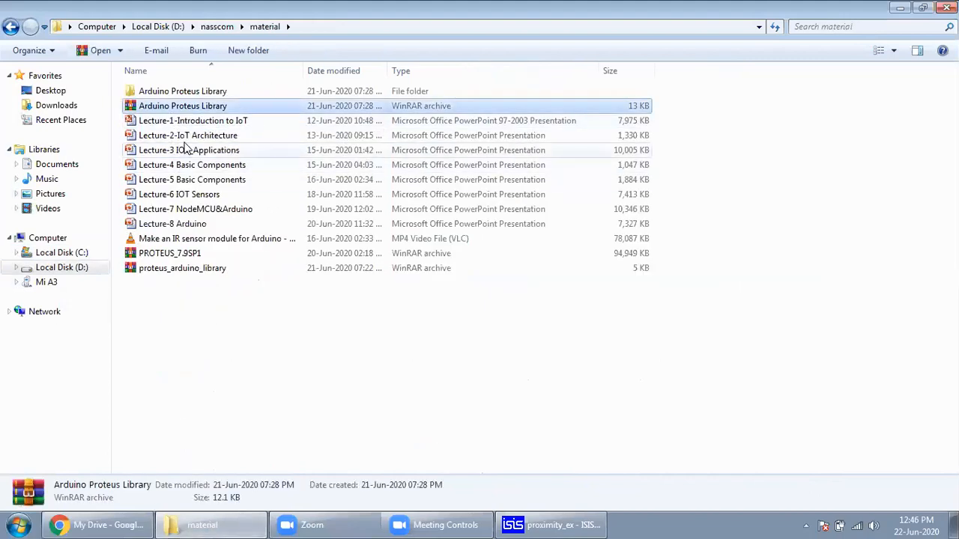
{"action": "double_click", "coordinate": [189, 94]}
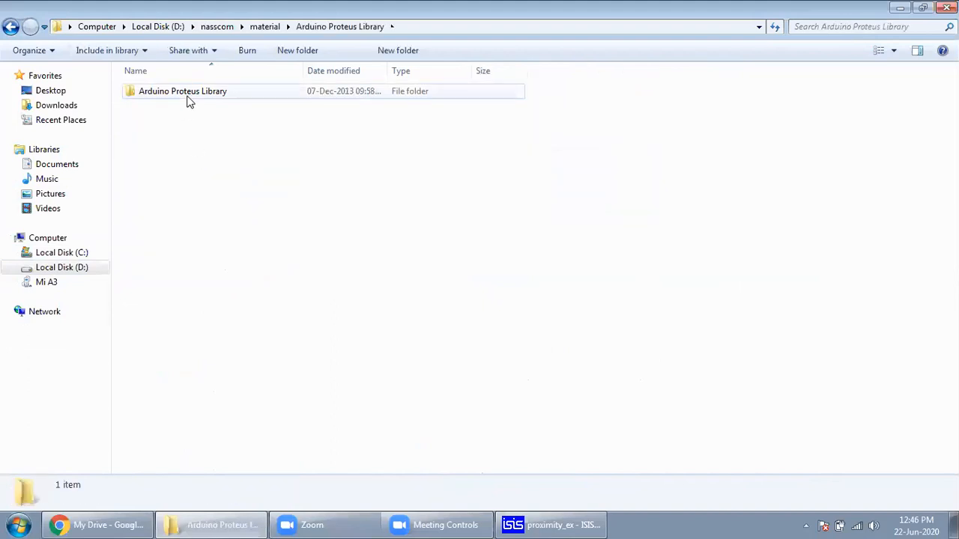
Step: Open the nested Arduino Proteus Library folder and inspect the two ARDUINO2 library files
{"action": "double_click", "coordinate": [189, 94]}
{"action": "left_click", "coordinate": [190, 93]}
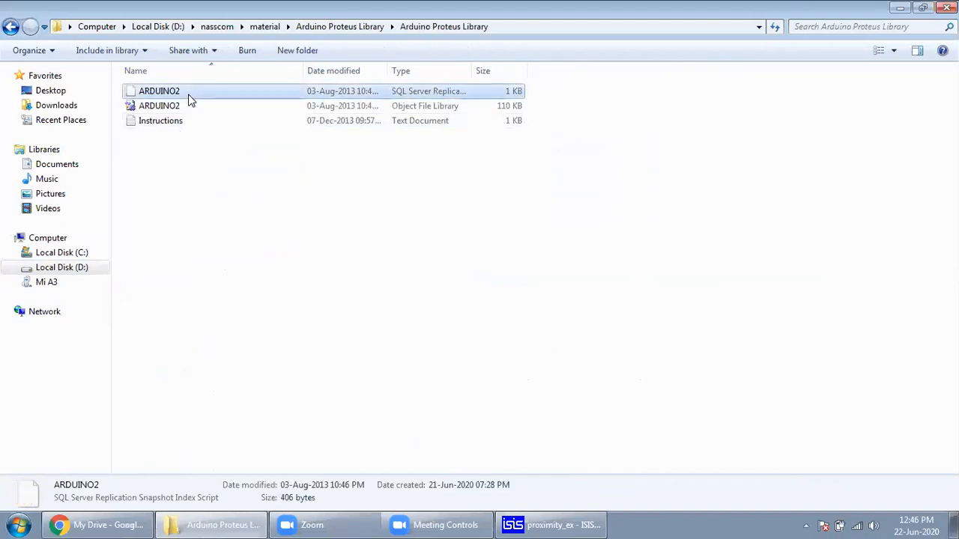
{"action": "left_click", "coordinate": [190, 109]}
{"action": "left_click", "coordinate": [189, 90]}
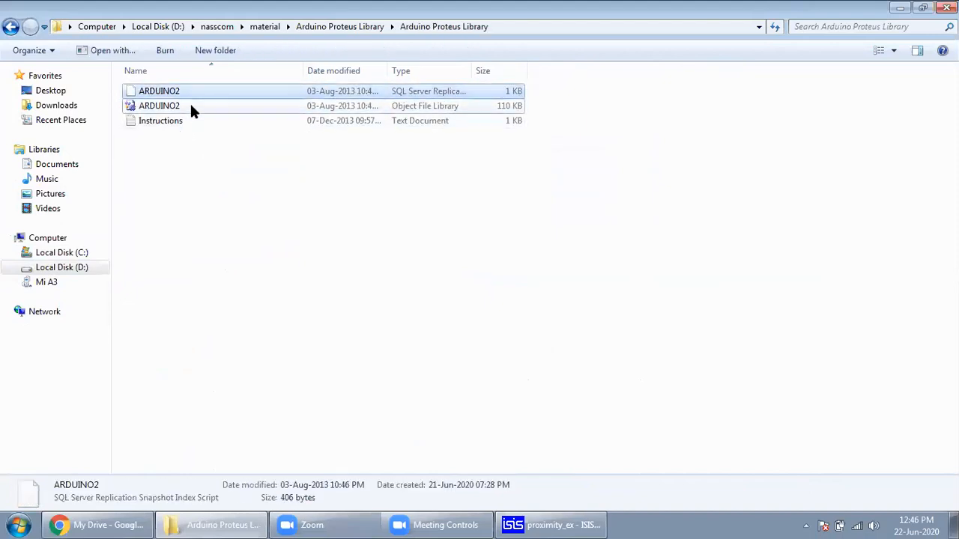
{"action": "left_click", "coordinate": [190, 106]}
{"action": "left_click", "coordinate": [220, 204]}
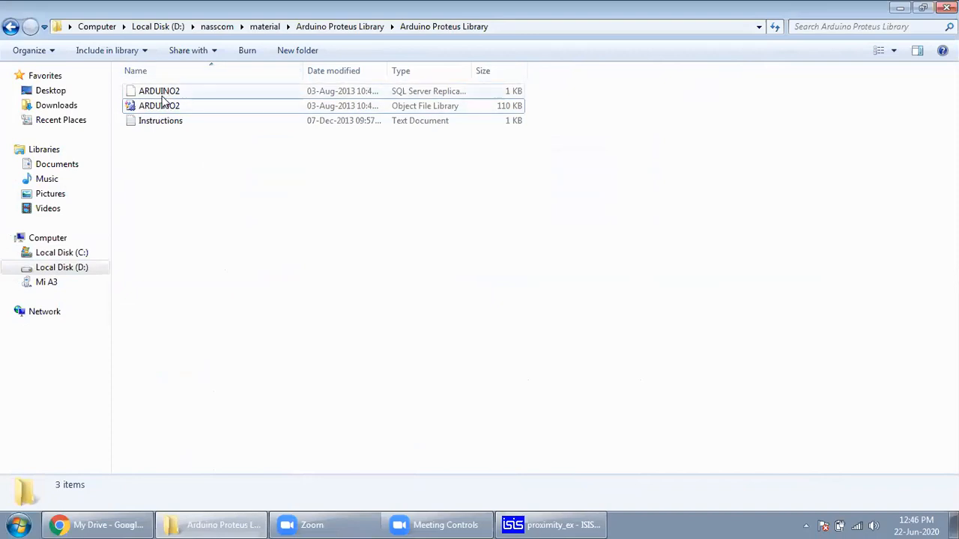
Step: Open the LIBRARY folder of Proteus 7 Professional inside Labcenter Electronics in Program Files (x86) on drive C
{"action": "left_click", "coordinate": [83, 255]}
{"action": "double_click", "coordinate": [209, 165]}
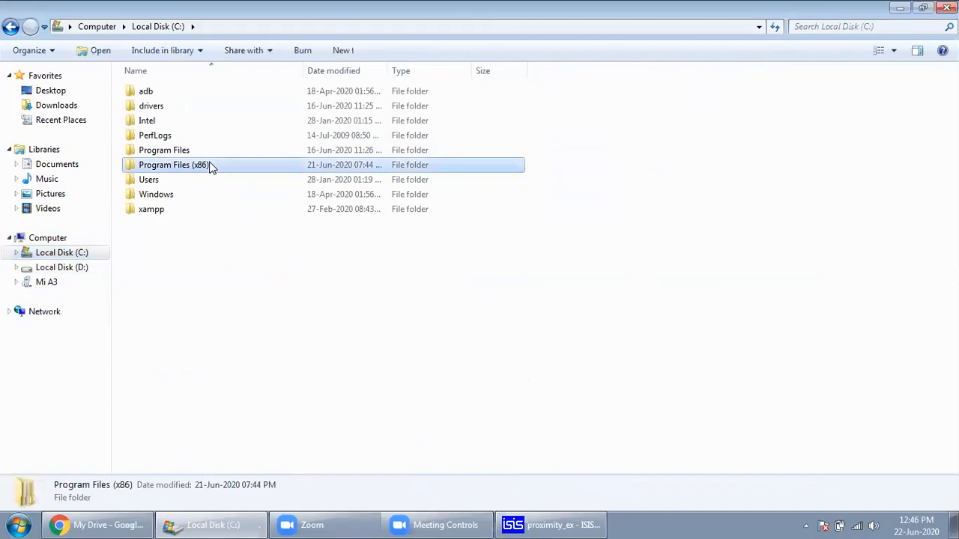
{"action": "left_click", "coordinate": [214, 342]}
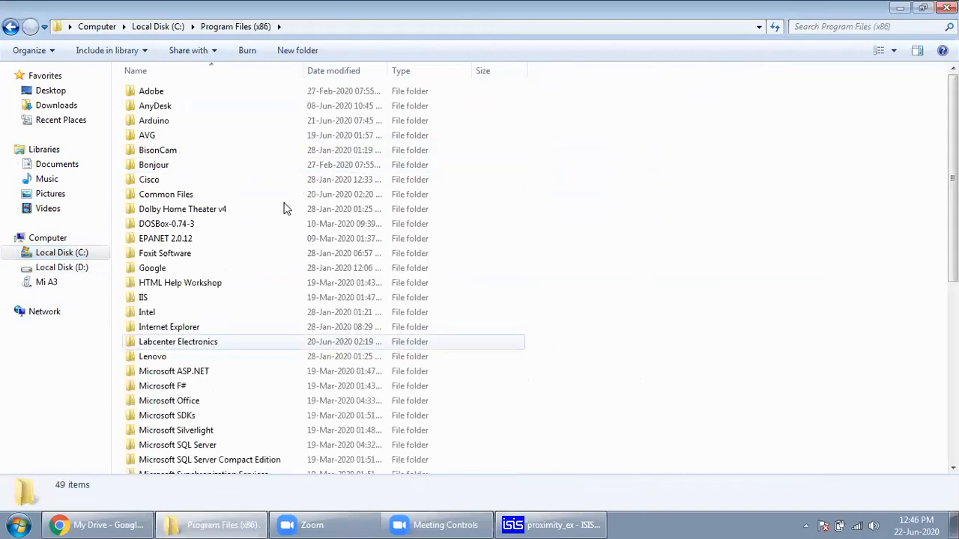
{"action": "double_click", "coordinate": [231, 92]}
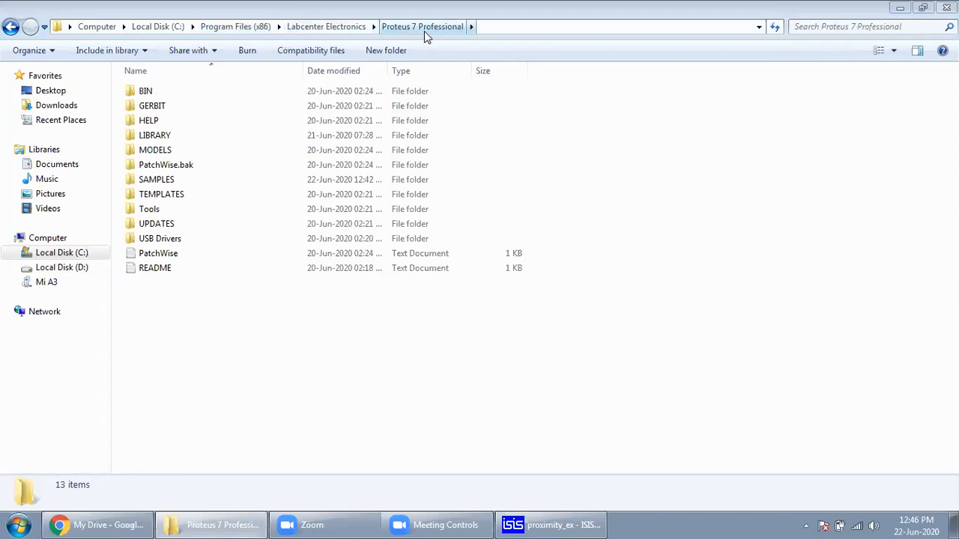
{"action": "double_click", "coordinate": [180, 141]}
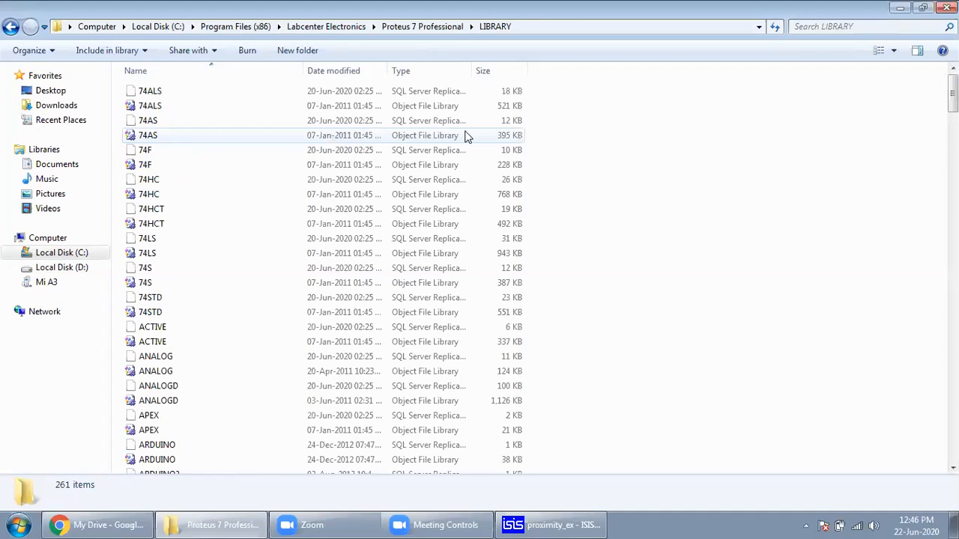
Step: Show the paste option for the LIBRARY folder without using it, and look through the installed library files
{"action": "right_click", "coordinate": [774, 135]}
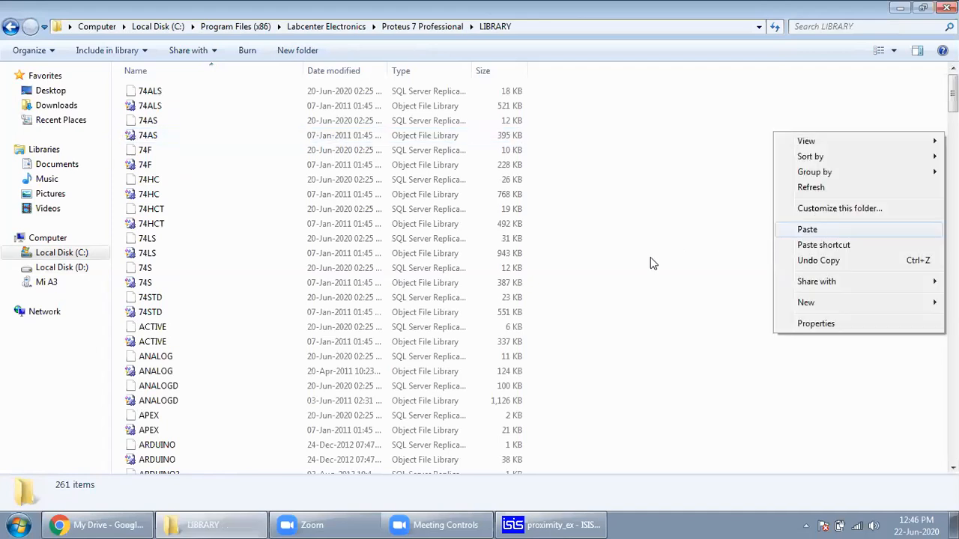
{"action": "scroll", "coordinate": [650, 262], "scroll_direction": "down", "scroll_amount": 6}
{"action": "scroll", "coordinate": [650, 263], "scroll_direction": "down", "scroll_amount": 20}
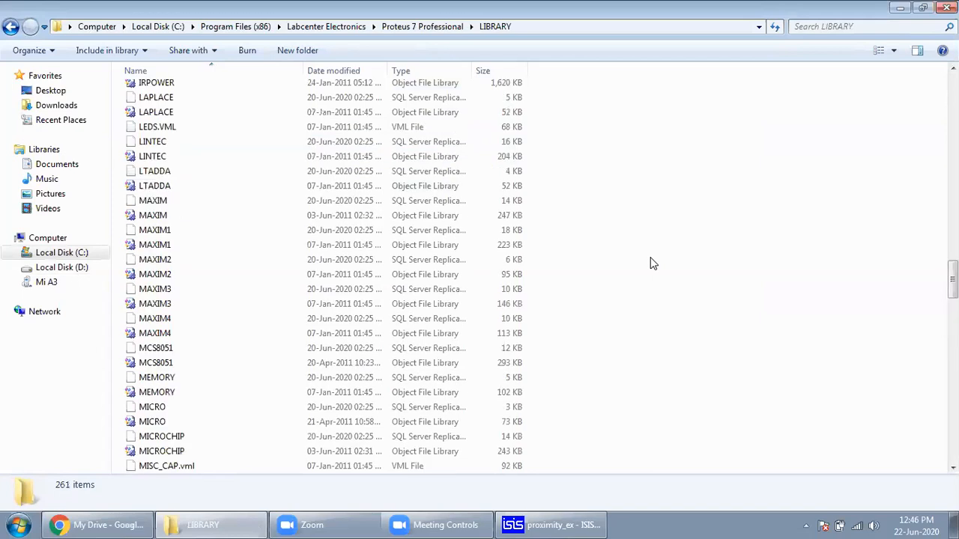
{"action": "scroll", "coordinate": [650, 262], "scroll_direction": "down", "scroll_amount": 20}
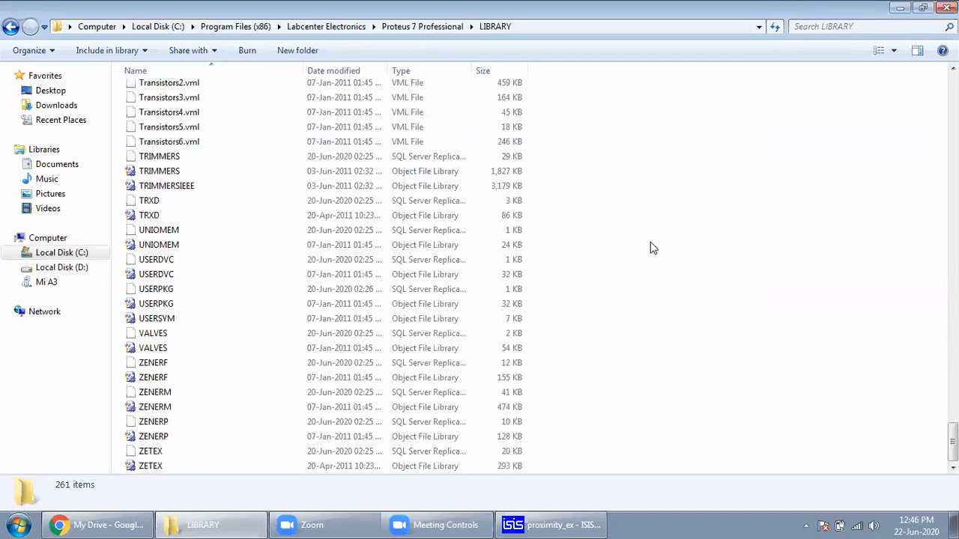
{"action": "scroll", "coordinate": [652, 248], "scroll_direction": "up", "scroll_amount": 20}
{"action": "scroll", "coordinate": [650, 248], "scroll_direction": "up", "scroll_amount": 15}
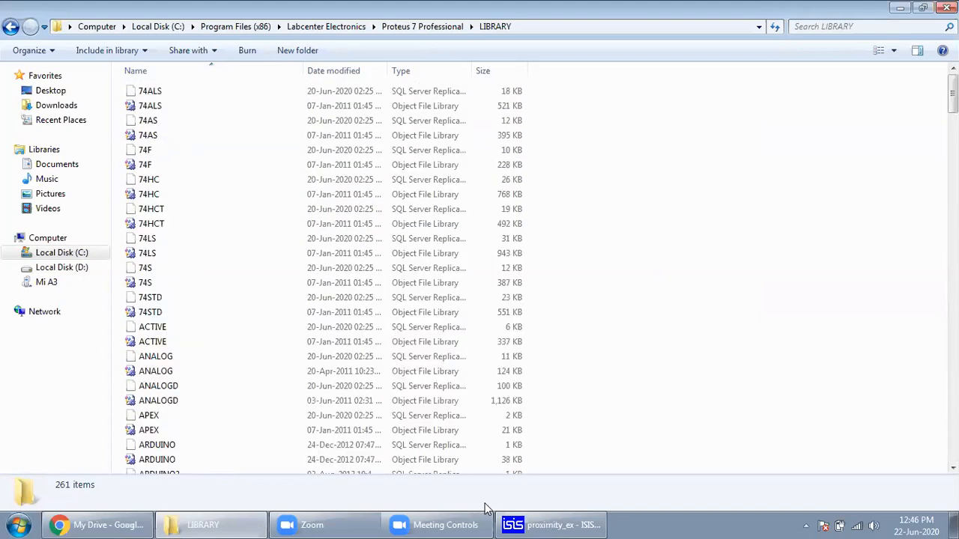
Step: Close the proximity_ex schematic in ISIS and relaunch ISIS 7 Professional with an empty design
{"action": "key", "text": "alt+Tab"}
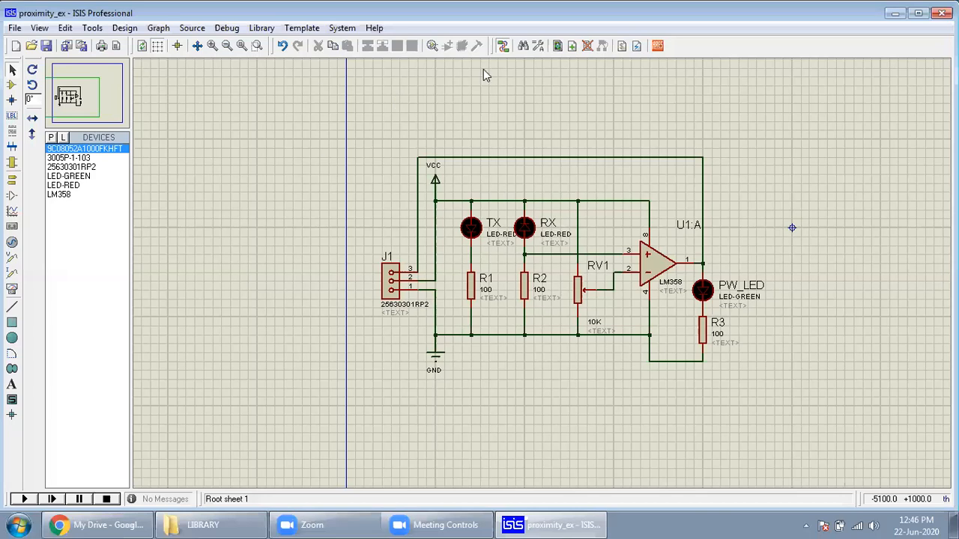
{"action": "left_click", "coordinate": [937, 15]}
{"action": "left_click", "coordinate": [3, 520]}
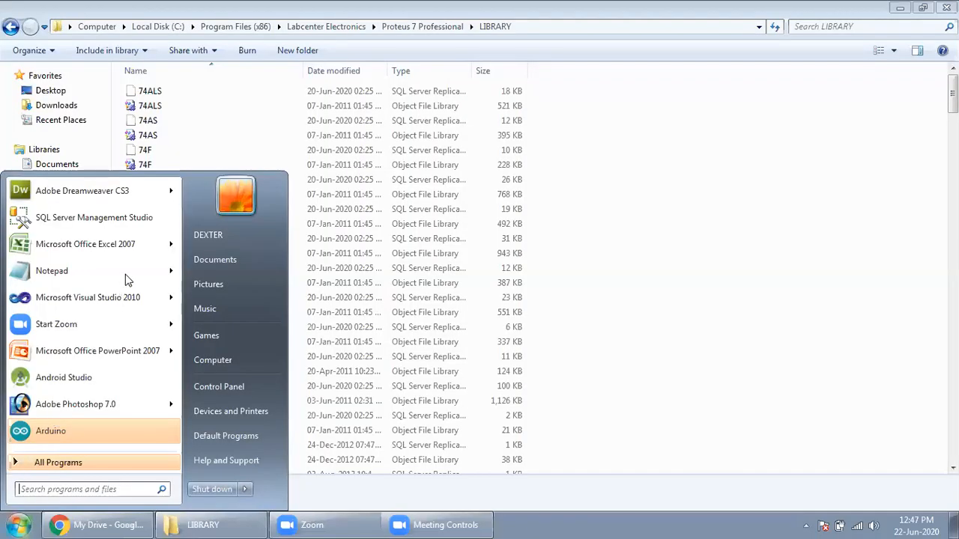
{"action": "type", "text": "isis"}
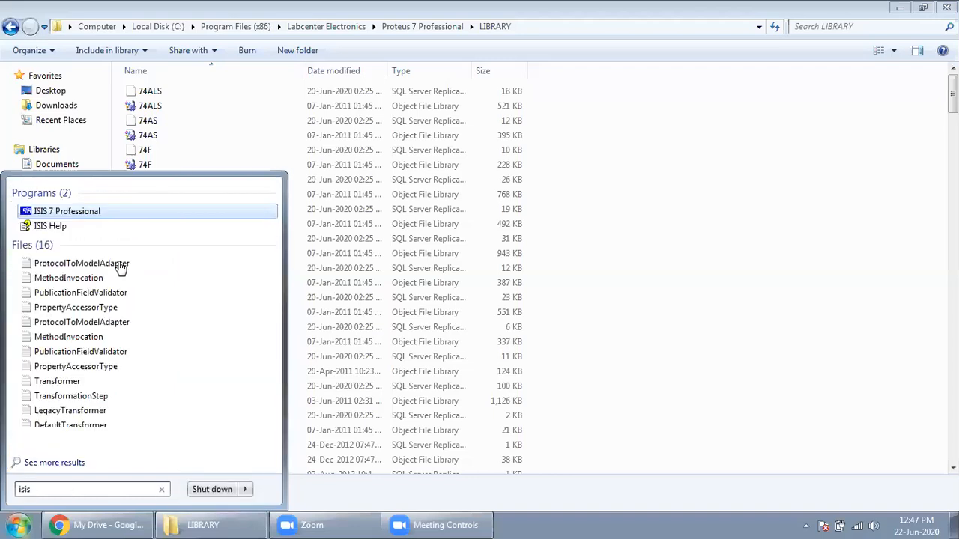
{"action": "left_click", "coordinate": [87, 212]}
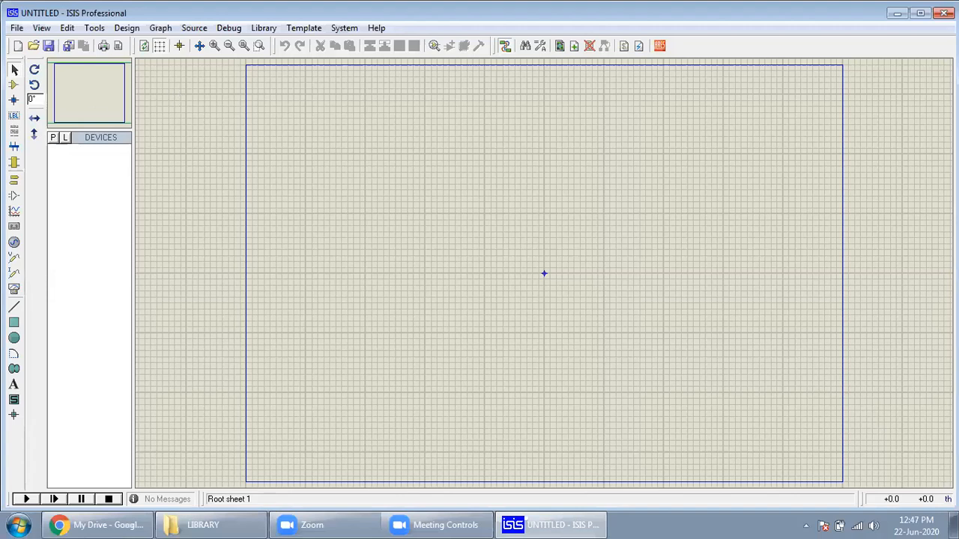
Step: Search the device library for "ardu" and preview the devices from ARDUINO MEGA1280 down to SIMULINO UNO
{"action": "type", "text": "pardu"}
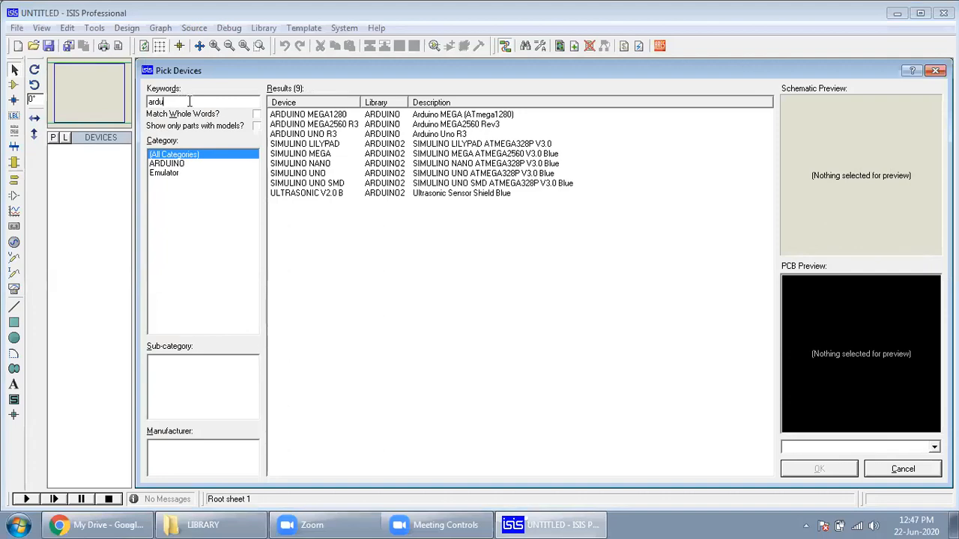
{"action": "left_click", "coordinate": [313, 117]}
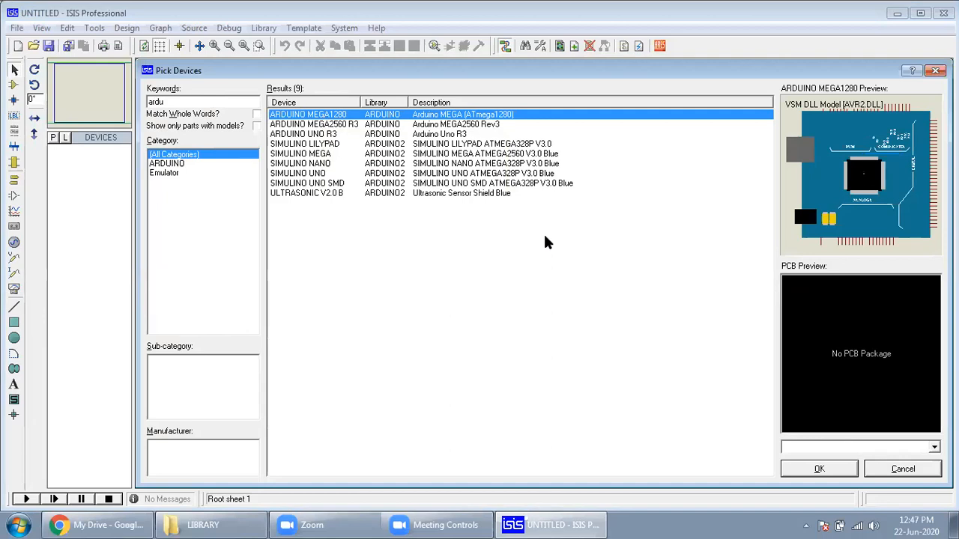
{"action": "key", "text": "Down"}
{"action": "key", "text": "Down"}
{"action": "key", "text": "Down"}
{"action": "key", "text": "Down"}
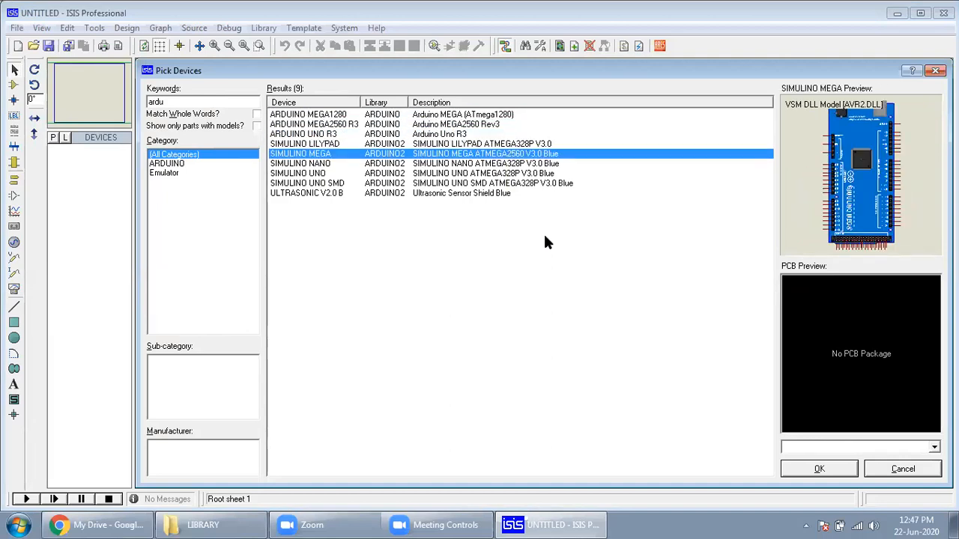
{"action": "key", "text": "Down"}
{"action": "key", "text": "Down"}
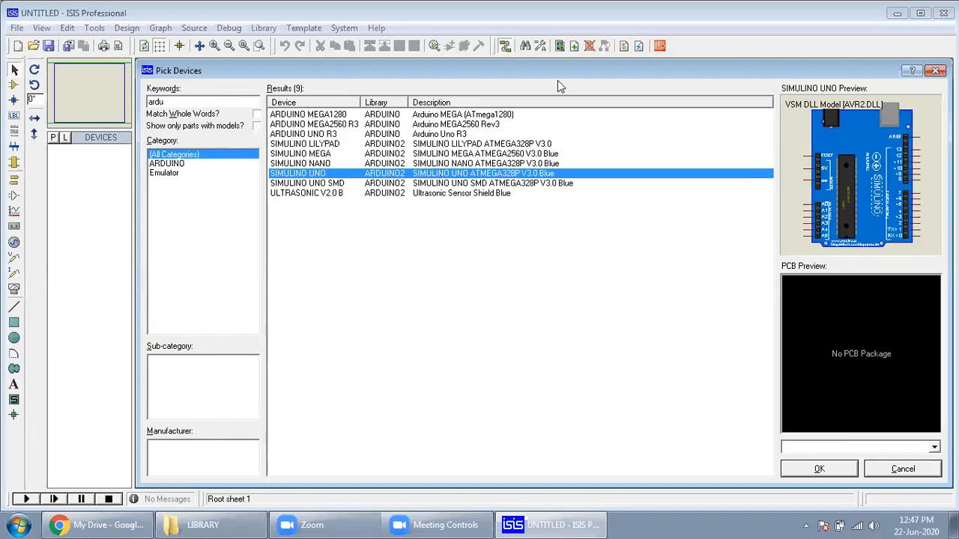
Step: Compare the previews of the ARDUINO UNO R3 and SIMULINO UNO devices
{"action": "left_click", "coordinate": [338, 116]}
{"action": "left_click", "coordinate": [338, 144]}
{"action": "left_click", "coordinate": [339, 134]}
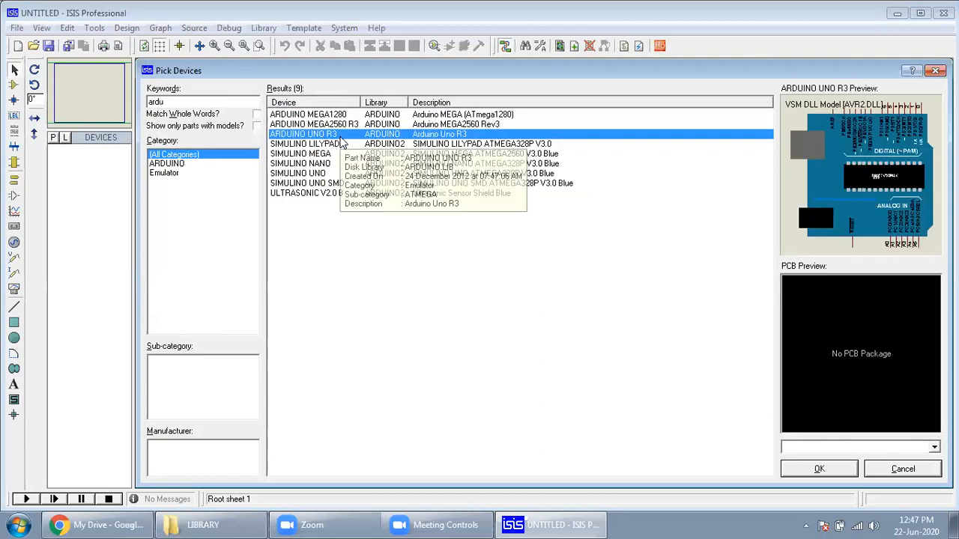
{"action": "left_click", "coordinate": [334, 175]}
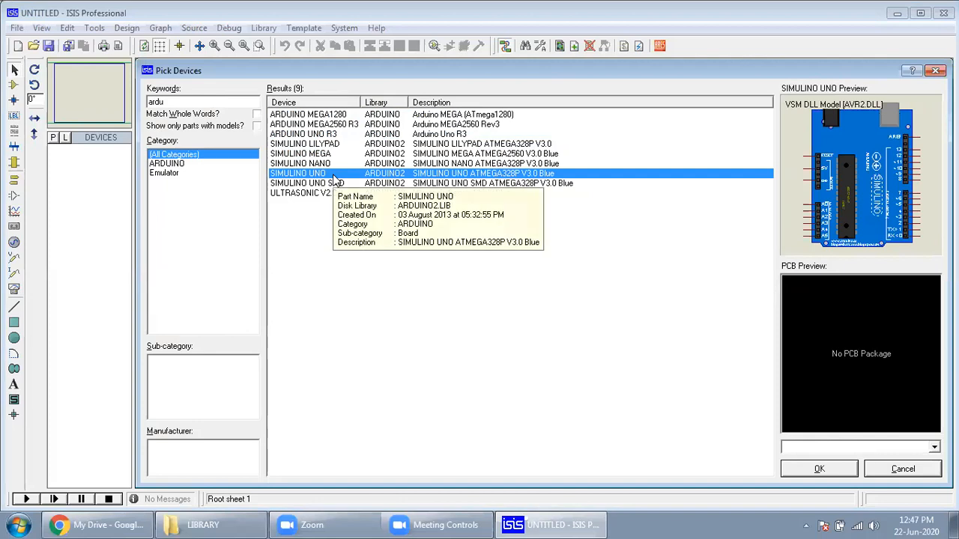
{"action": "left_click", "coordinate": [333, 135]}
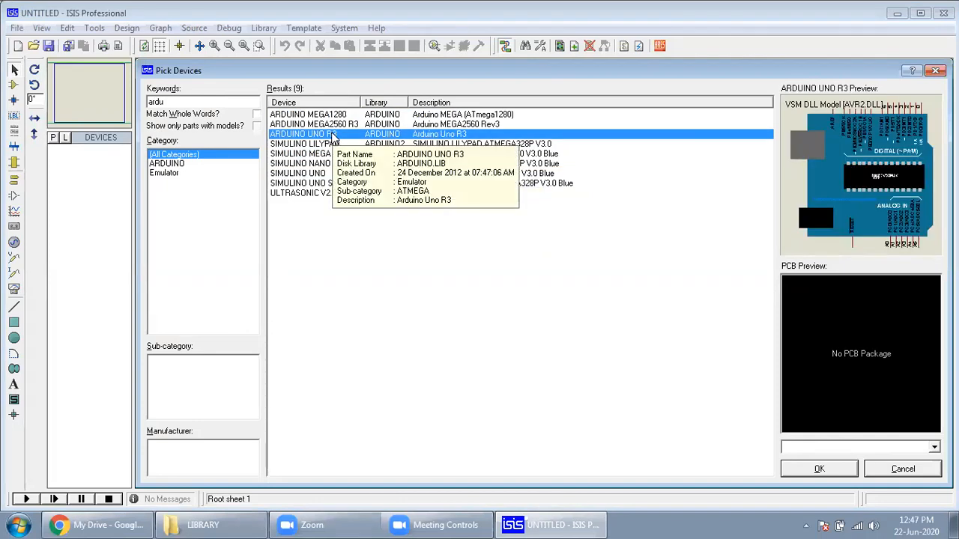
{"action": "left_click", "coordinate": [333, 174]}
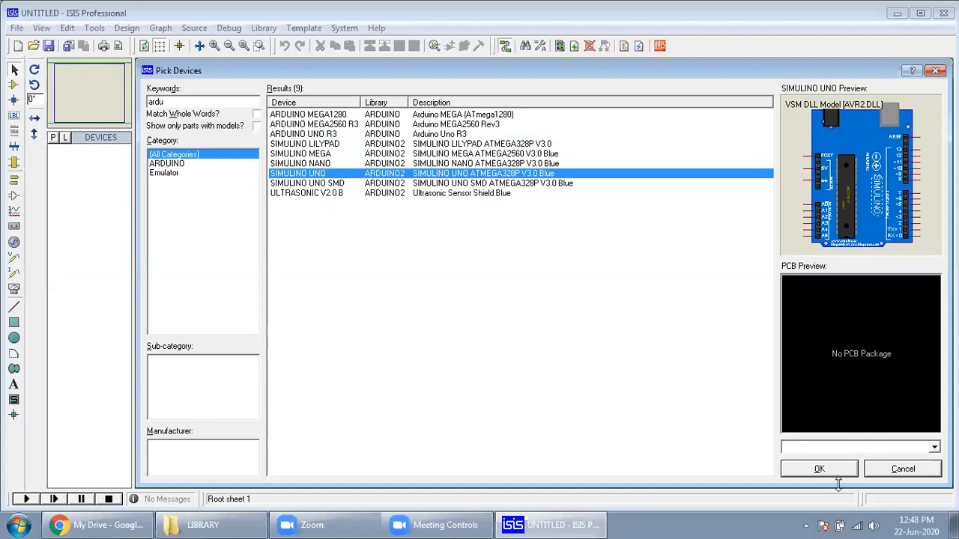
Step: Add SIMULINO UNO to the device list and place one board on the schematic sheet
{"action": "double_click", "coordinate": [433, 176]}
{"action": "left_click", "coordinate": [936, 70]}
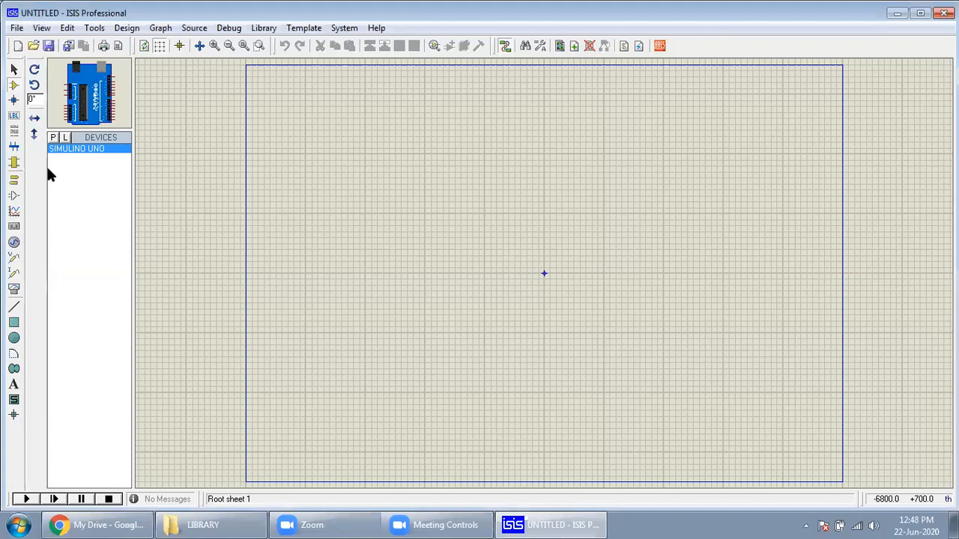
{"action": "left_click", "coordinate": [517, 217]}
{"action": "left_click", "coordinate": [409, 197]}
{"action": "scroll", "coordinate": [486, 224], "scroll_direction": "up", "scroll_amount": 1}
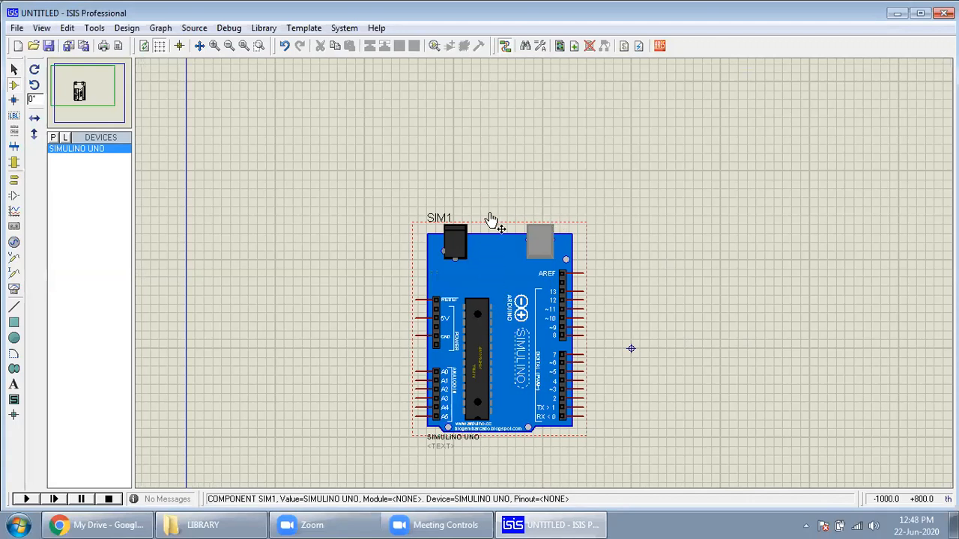
Step: Move the Simulino Uno board upward on the sheet and rotate it 90 degrees counterclockwise
{"action": "left_click_drag", "start_coordinate": [491, 309], "coordinate": [491, 220]}
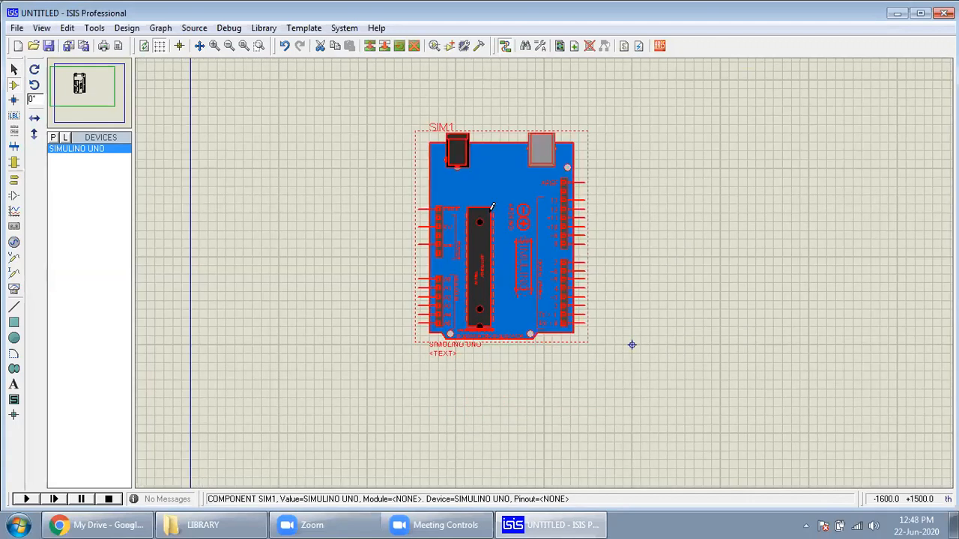
{"action": "key", "text": "KP_Add"}
{"action": "scroll", "coordinate": [541, 274], "scroll_direction": "up", "scroll_amount": 1}
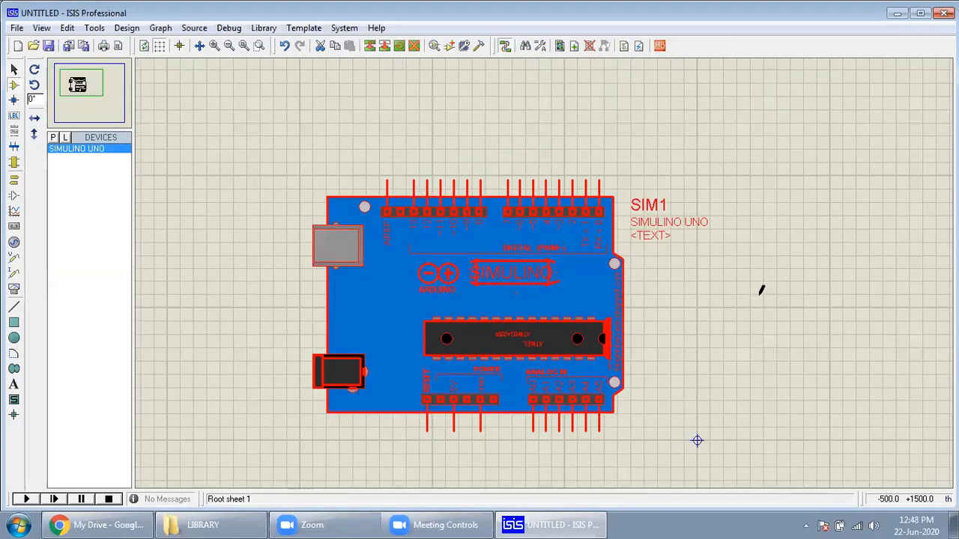
{"action": "left_click", "coordinate": [760, 293]}
Step: Examine the Simulino Uno board's digital, power and analog pins up close
{"action": "scroll", "coordinate": [760, 294], "scroll_direction": "up", "scroll_amount": 1}
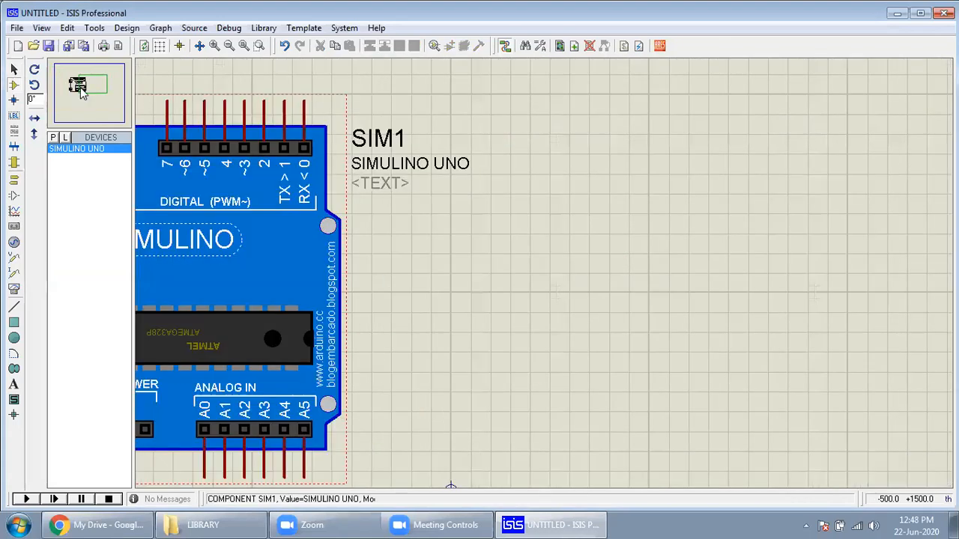
{"action": "left_click", "coordinate": [73, 85]}
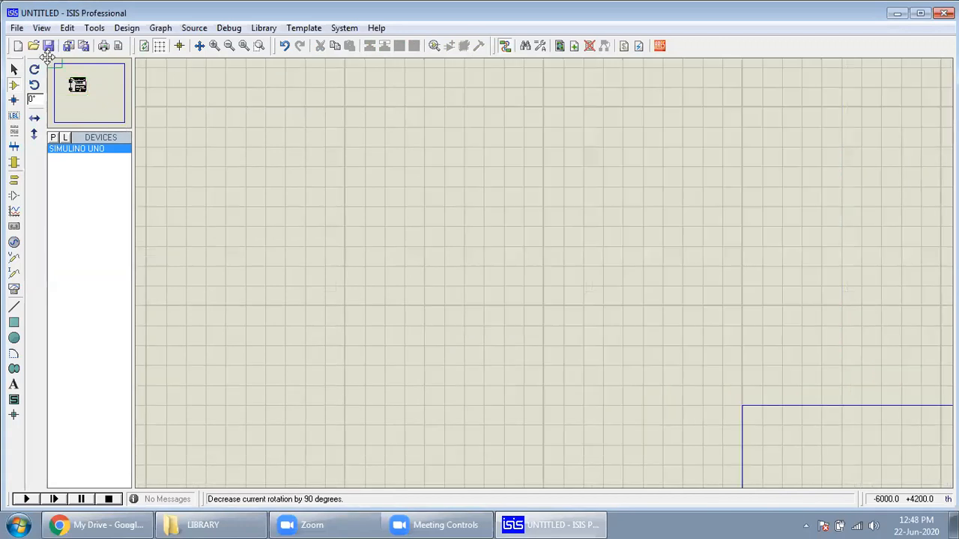
{"action": "left_click", "coordinate": [78, 87]}
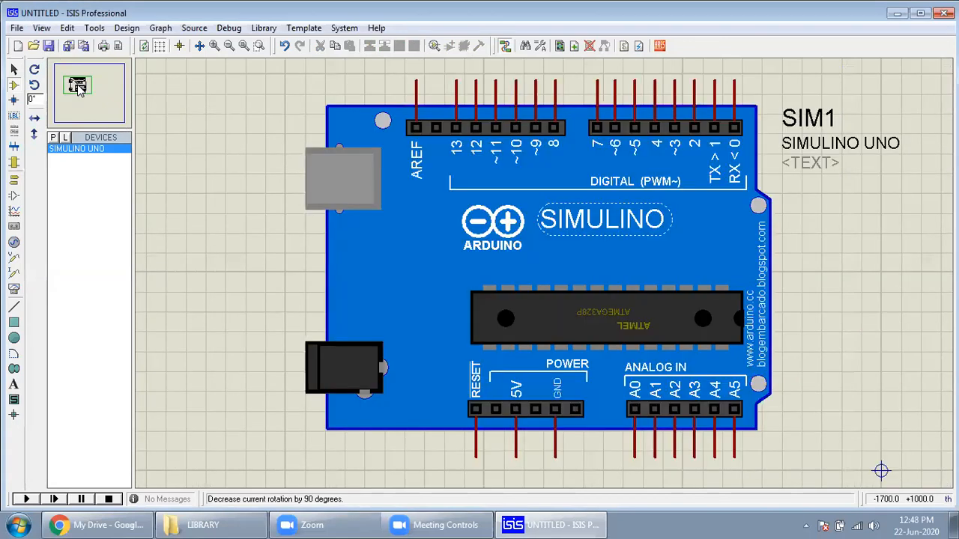
{"action": "scroll", "coordinate": [776, 250], "scroll_direction": "down", "scroll_amount": 1}
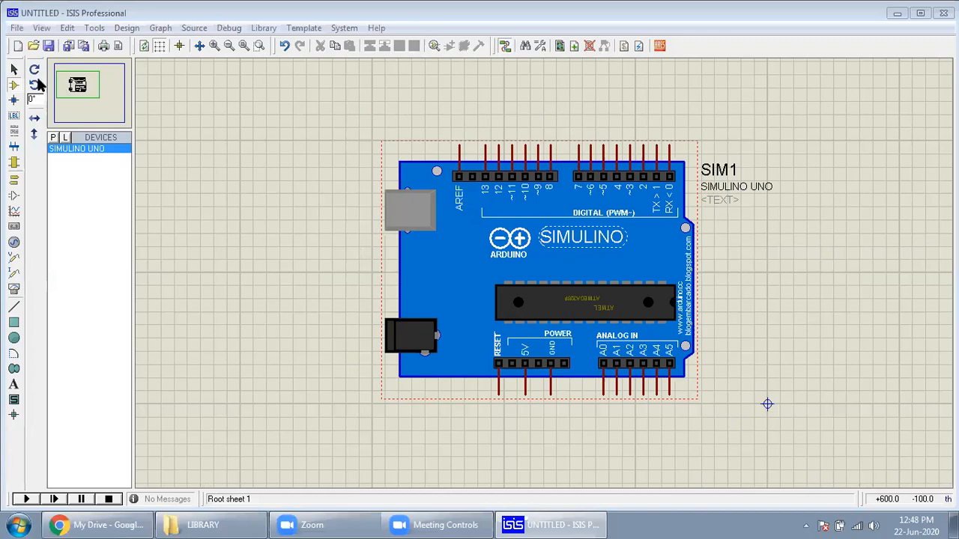
{"action": "scroll", "coordinate": [806, 301], "scroll_direction": "up", "scroll_amount": 1}
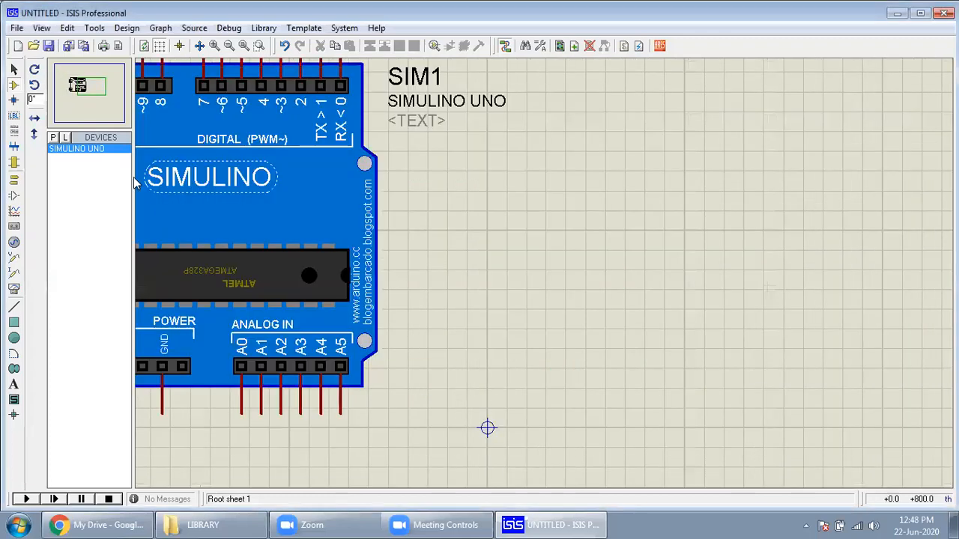
{"action": "left_click", "coordinate": [74, 88]}
{"action": "left_click", "coordinate": [74, 84]}
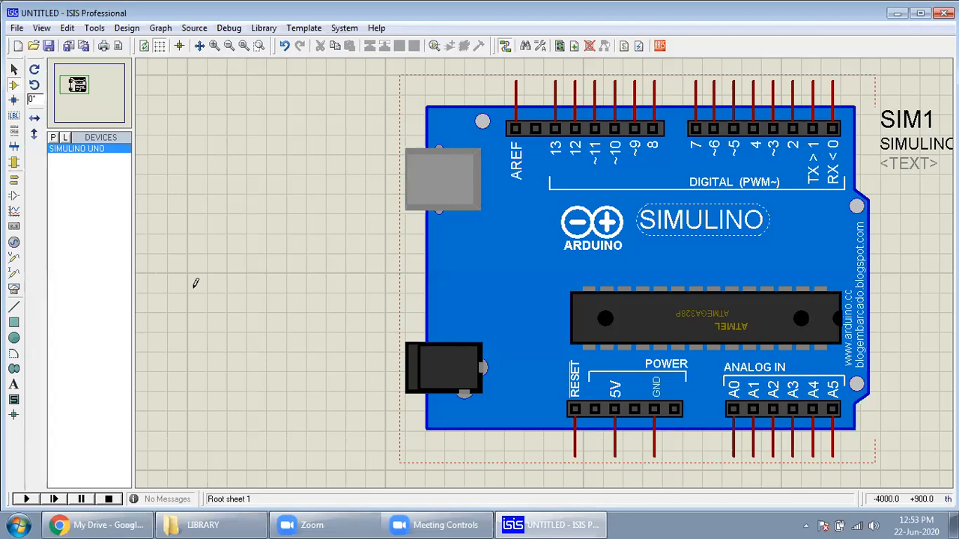
{"action": "key", "text": "F7"}
{"action": "key", "text": "F6"}
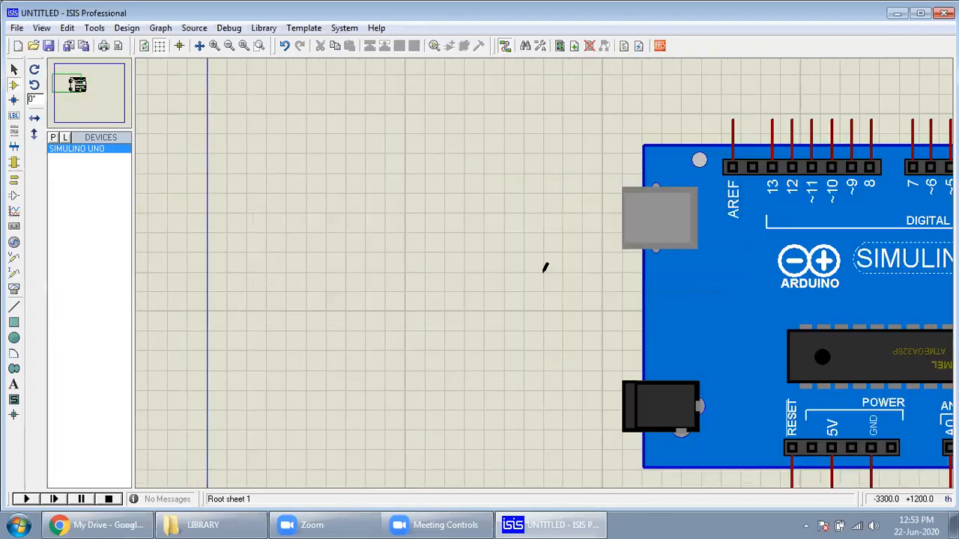
{"action": "left_click", "coordinate": [77, 105]}
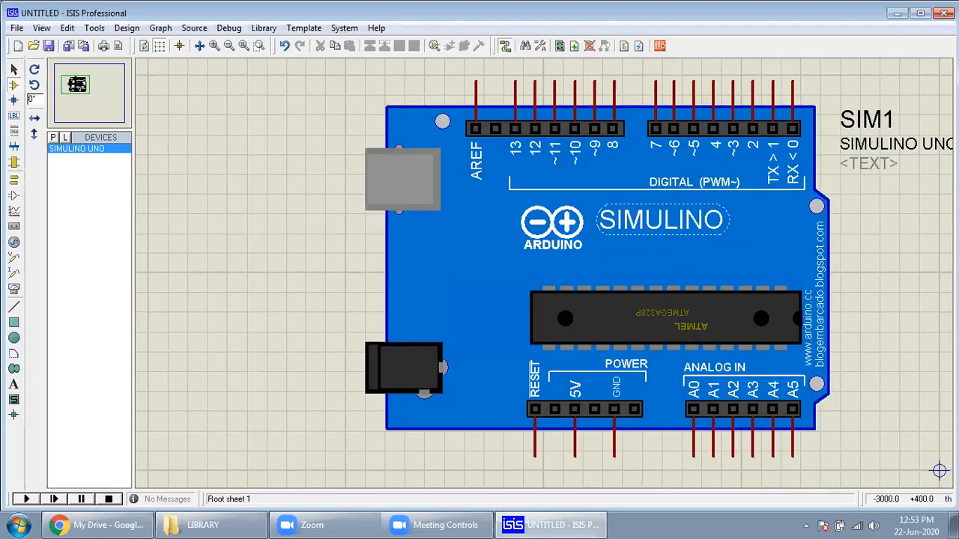